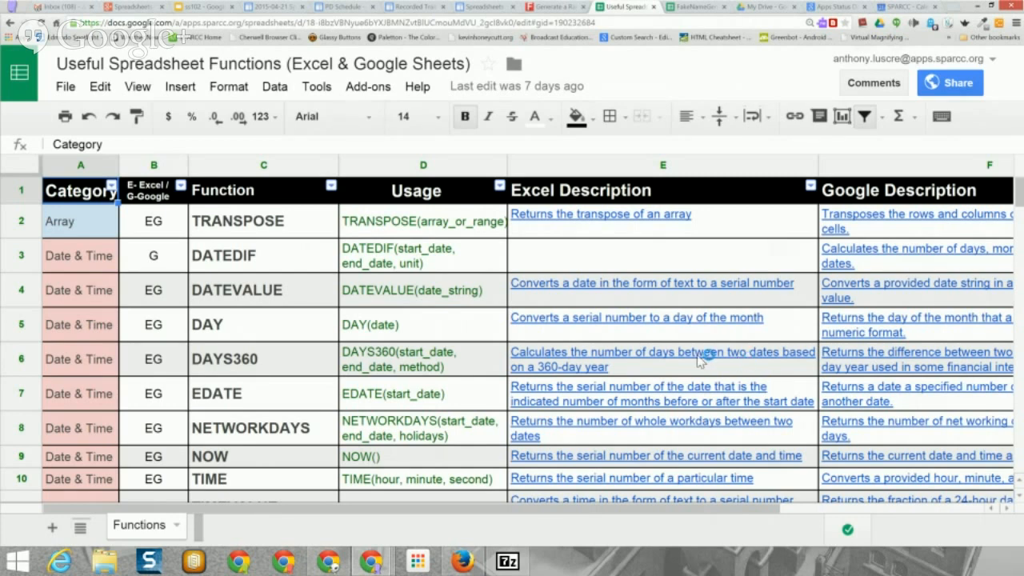
Step: Look through the spreadsheet functions list, examining its categories, the Category filter options, and the Google-only functions
scroll(650, 374, "down", 3)
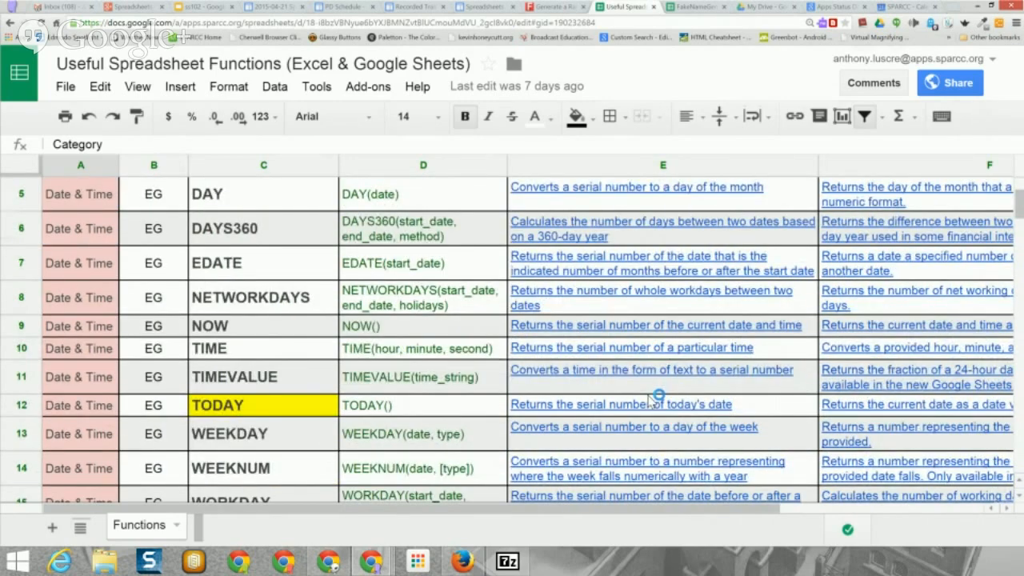
scroll(650, 400, "up", 3)
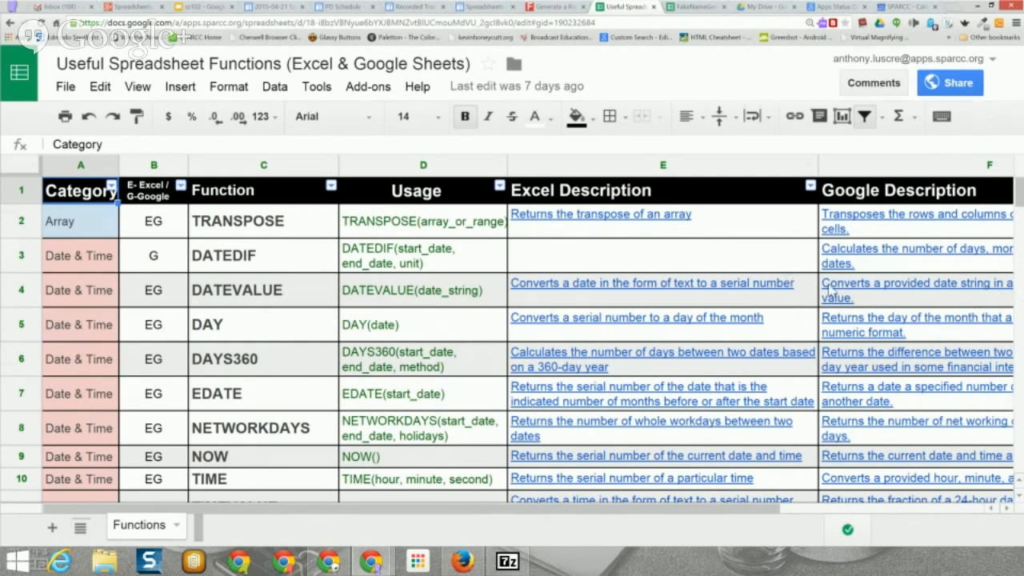
left_click(112, 186)
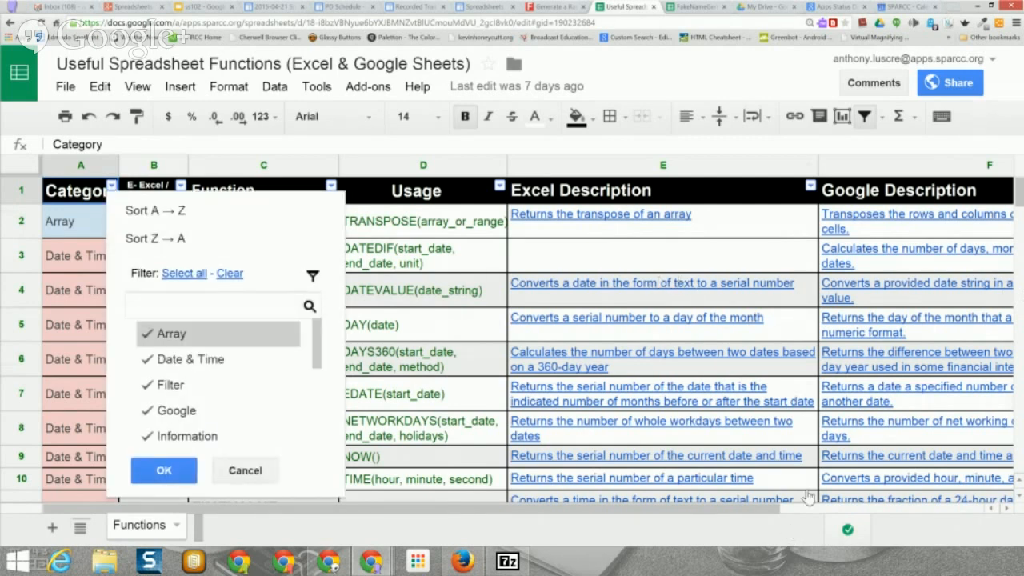
left_click(245, 470)
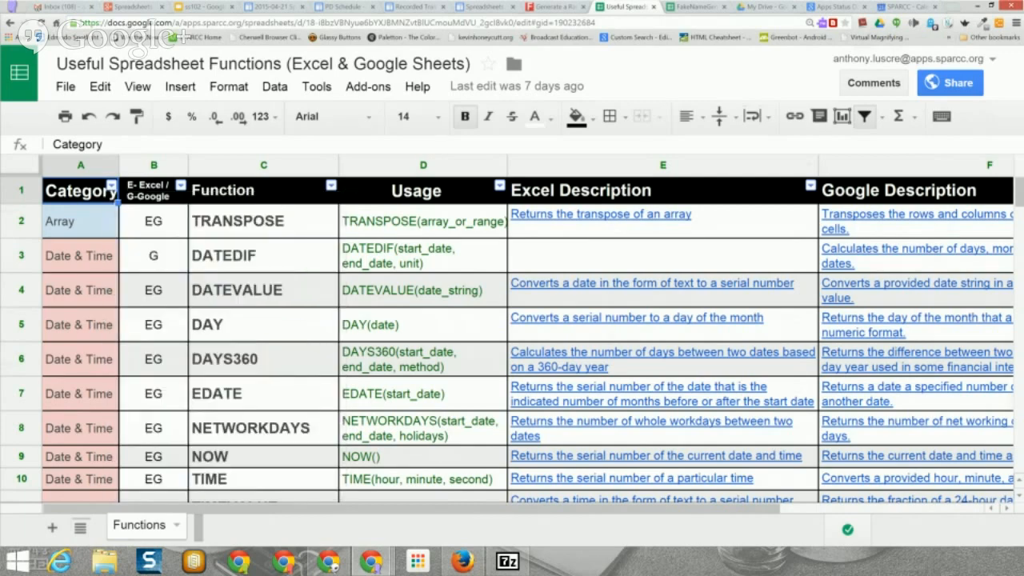
scroll(611, 378, "down", 14)
scroll(512, 340, "down", 7)
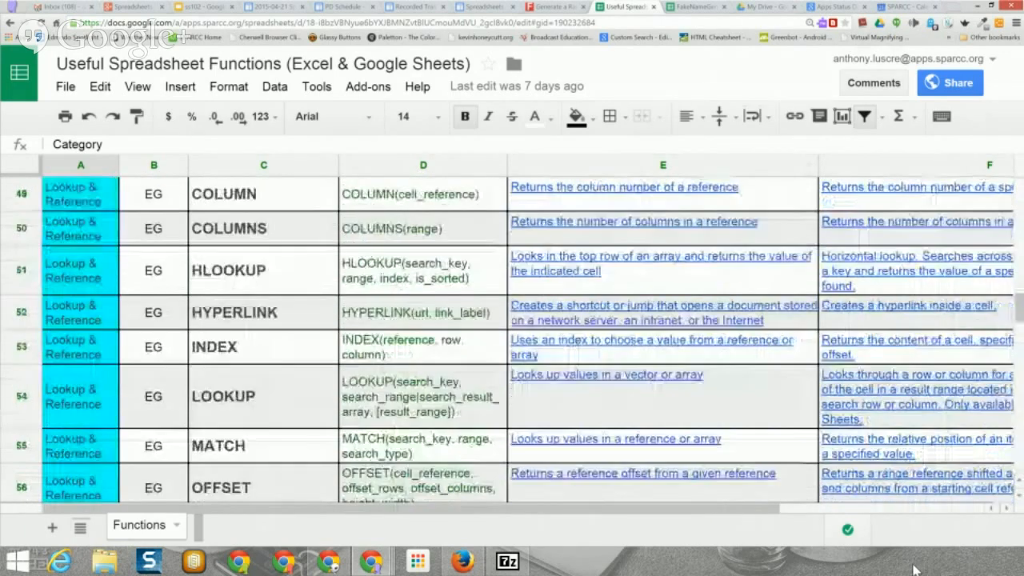
scroll(914, 569, "down", 20)
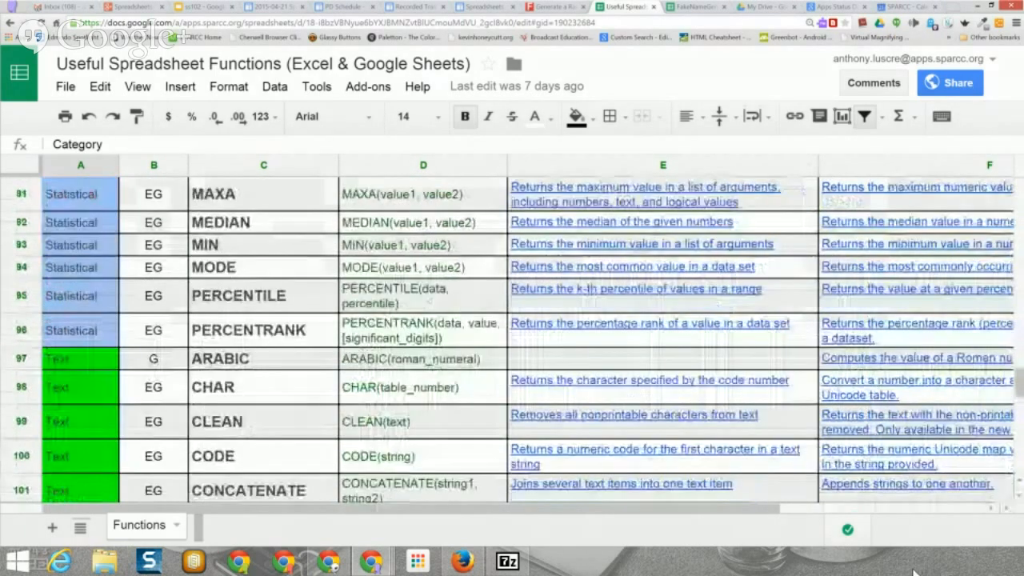
scroll(914, 571, "up", 20)
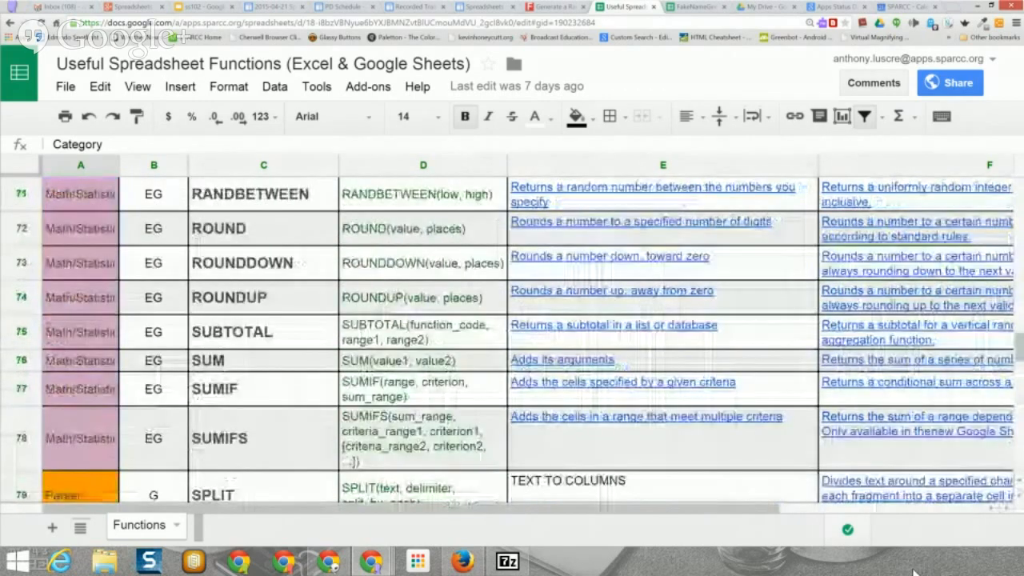
scroll(914, 571, "up", 12)
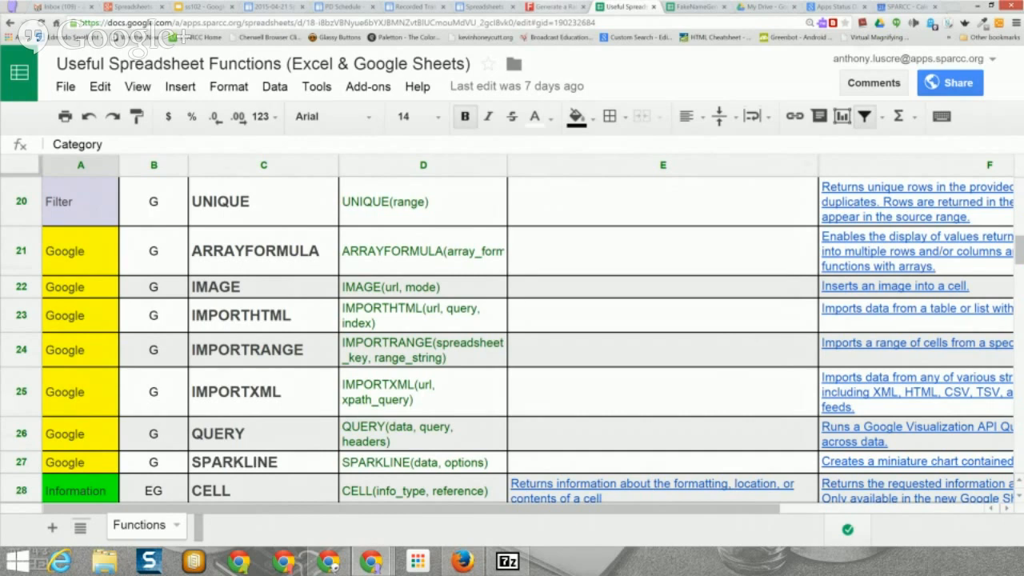
Step: Switch to the FakeNameGenerator.com_808952ef.csv spreadsheet, color its source data sheet's tab red, and check it against Sheet4
key("ctrl+shift+Tab")
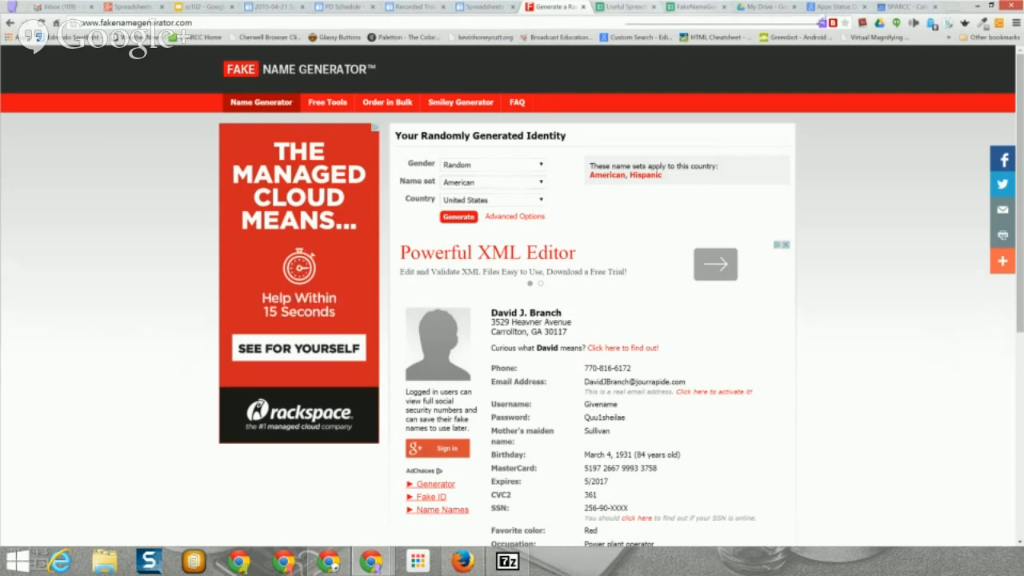
left_click(695, 7)
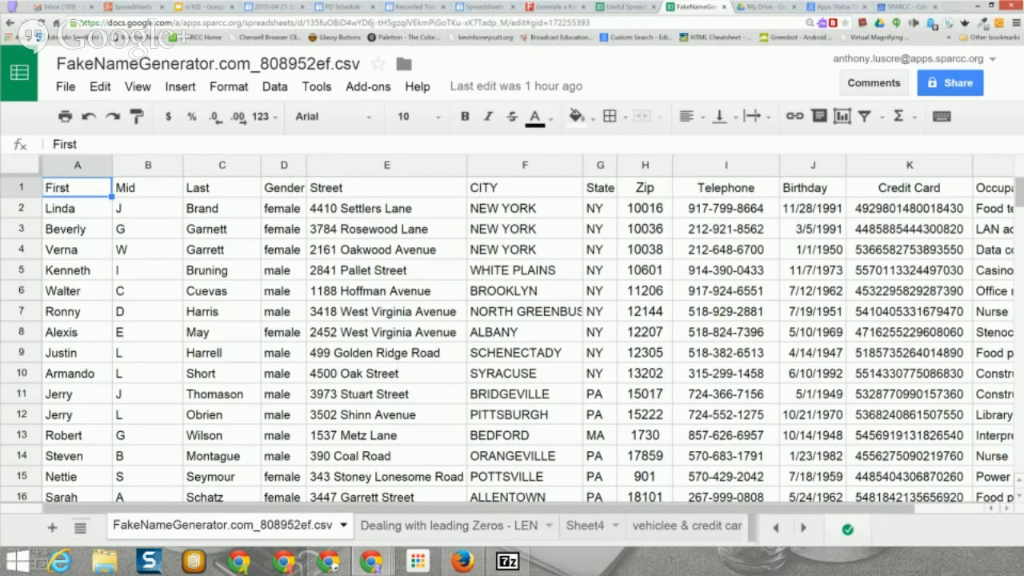
left_click(343, 524)
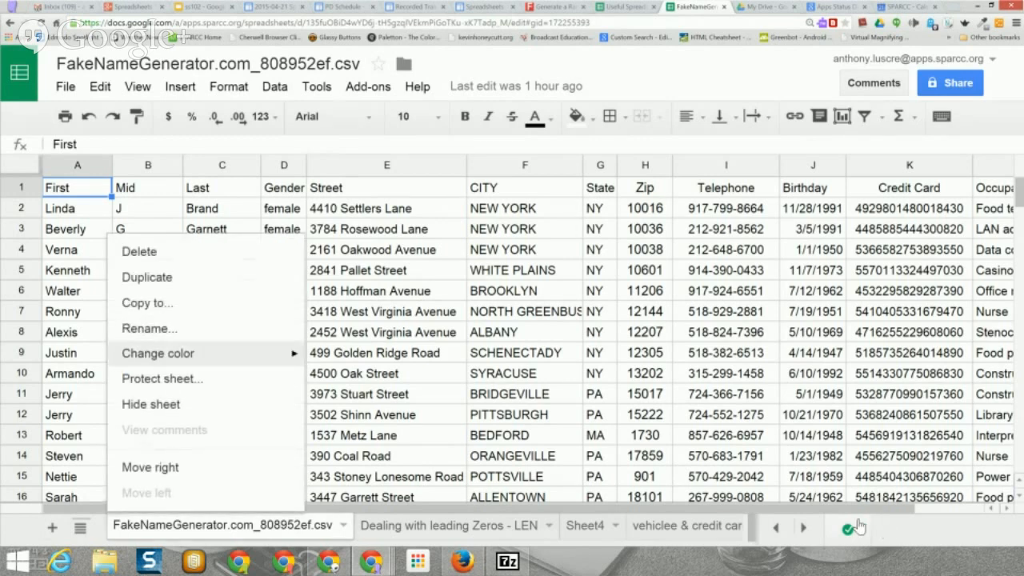
mouse_move(160, 354)
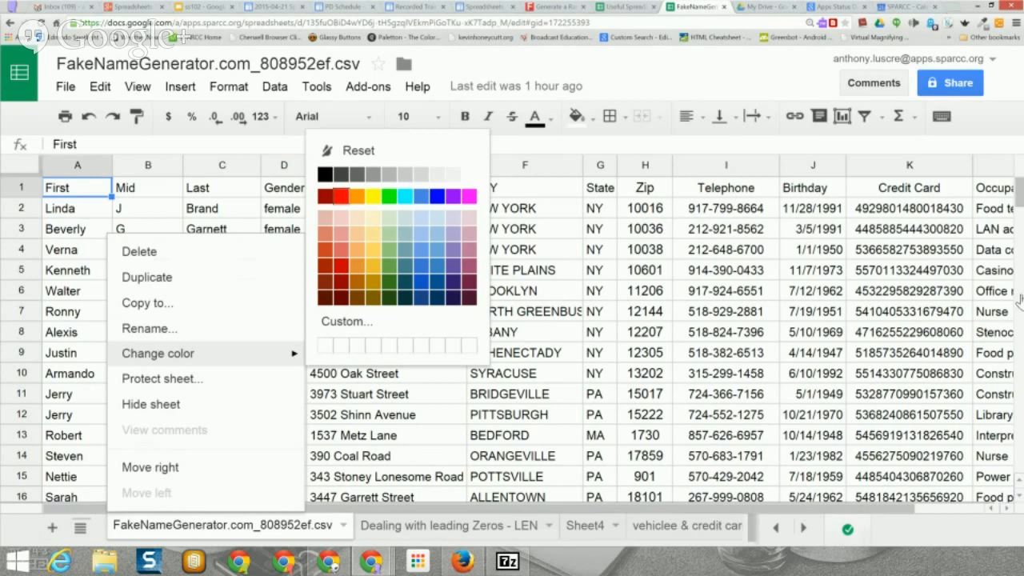
left_click(341, 195)
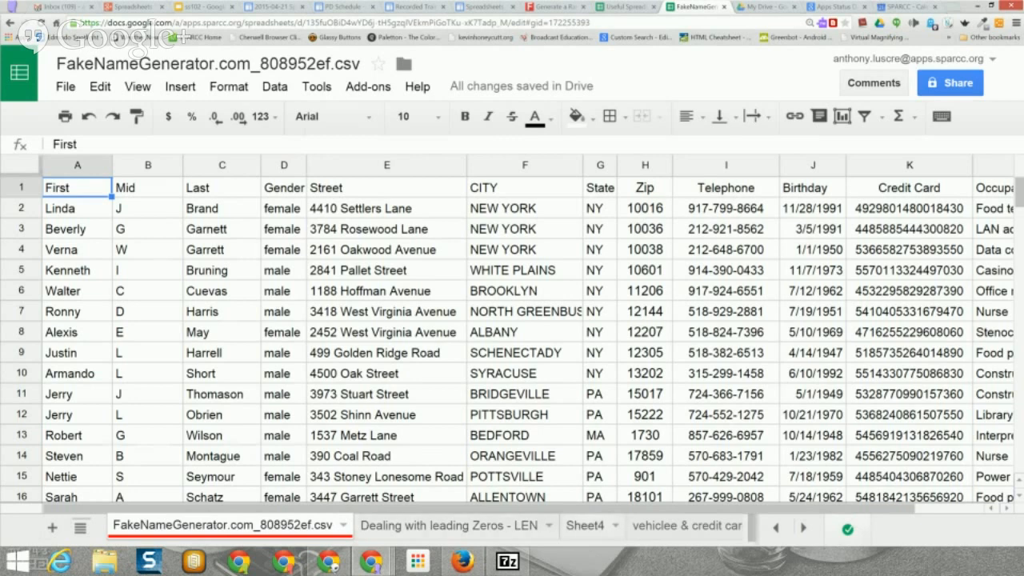
mouse_move(585, 526)
left_mouse_down()
mouse_move(381, 525)
mouse_move(586, 525)
left_mouse_up()
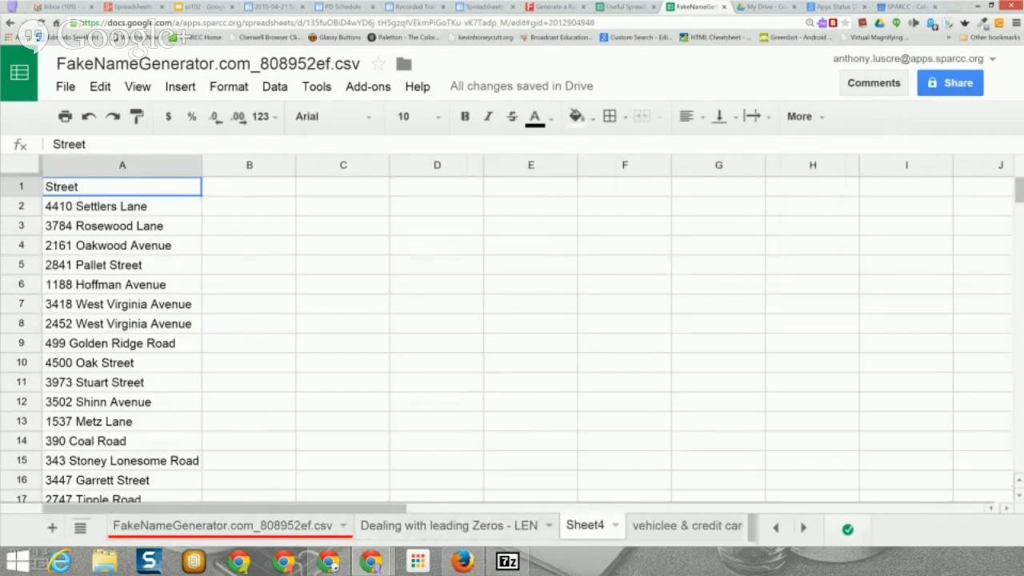
left_click(192, 525)
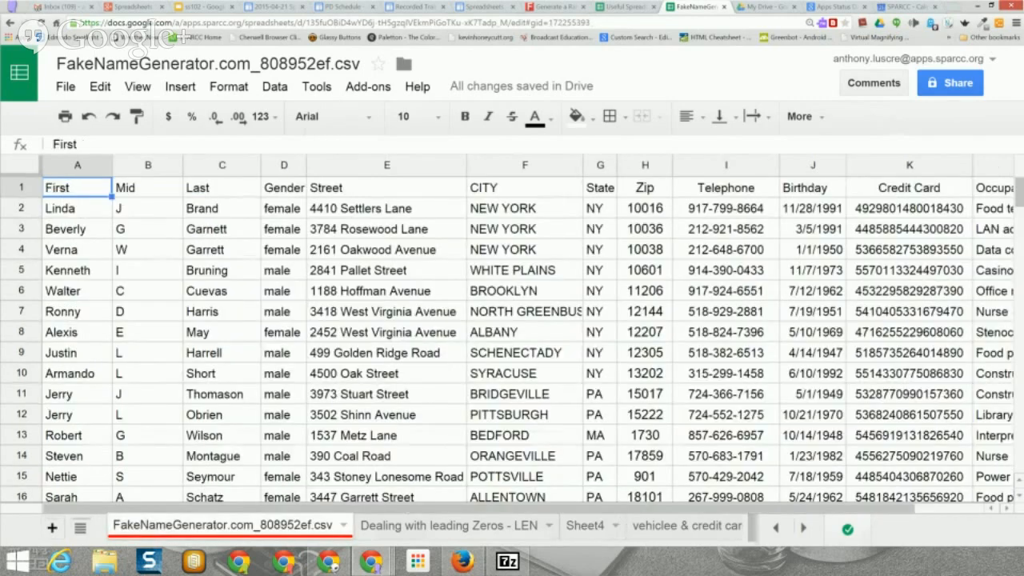
Step: Add a new sheet after the source data sheet and name it "data on other worksheet"
left_click(51, 527)
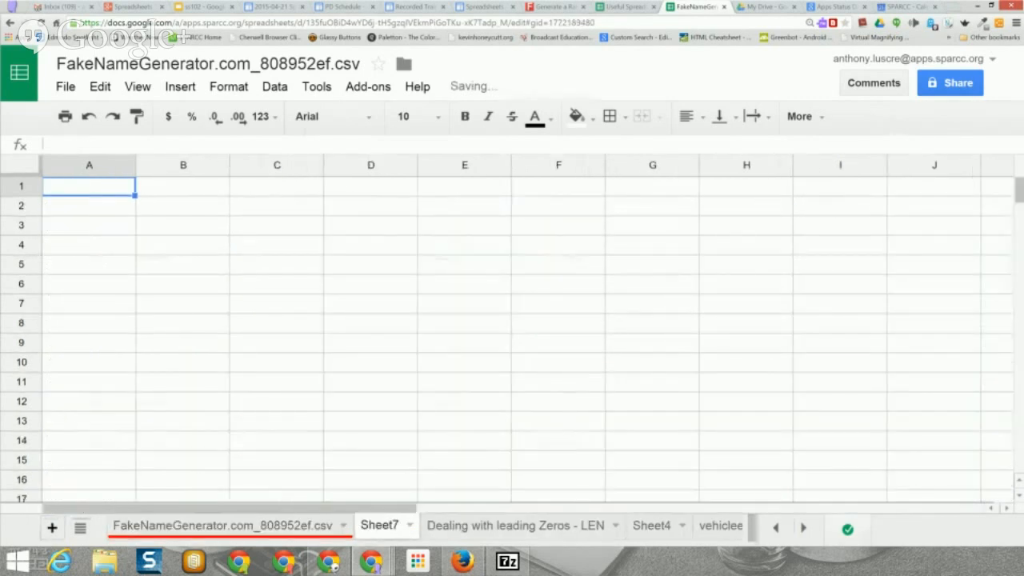
left_click(410, 525)
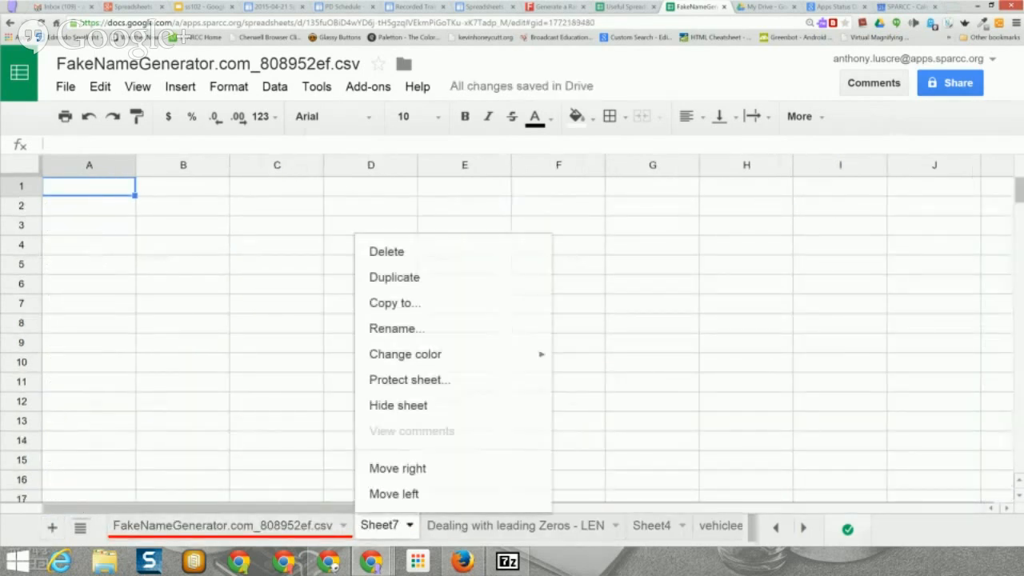
left_click(396, 328)
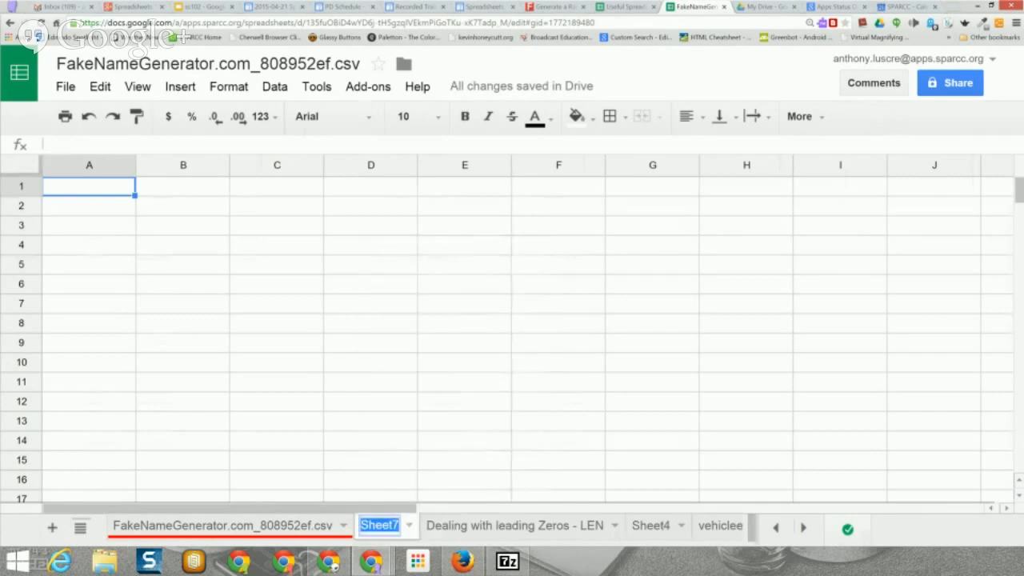
type("data")
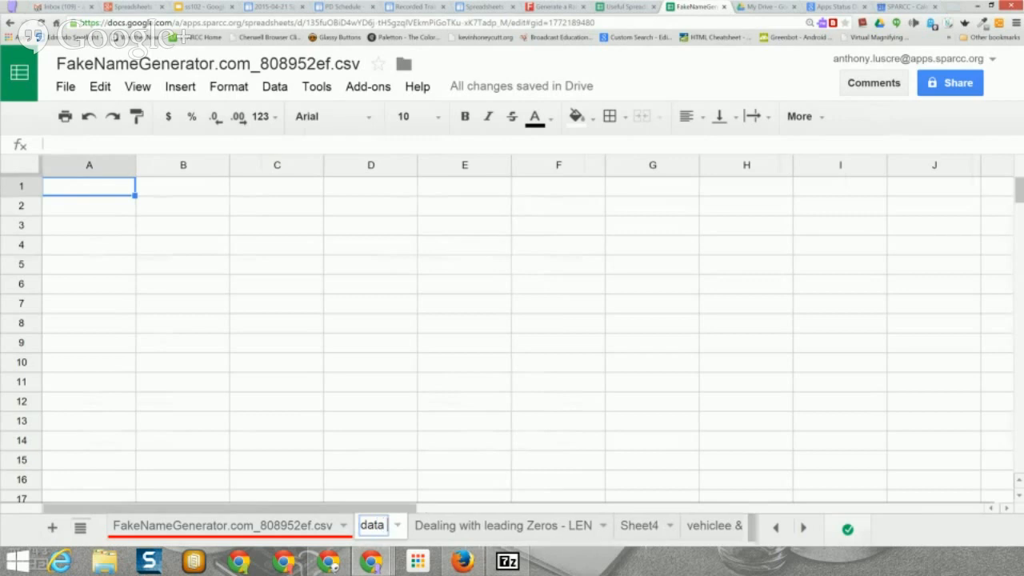
type(" on other")
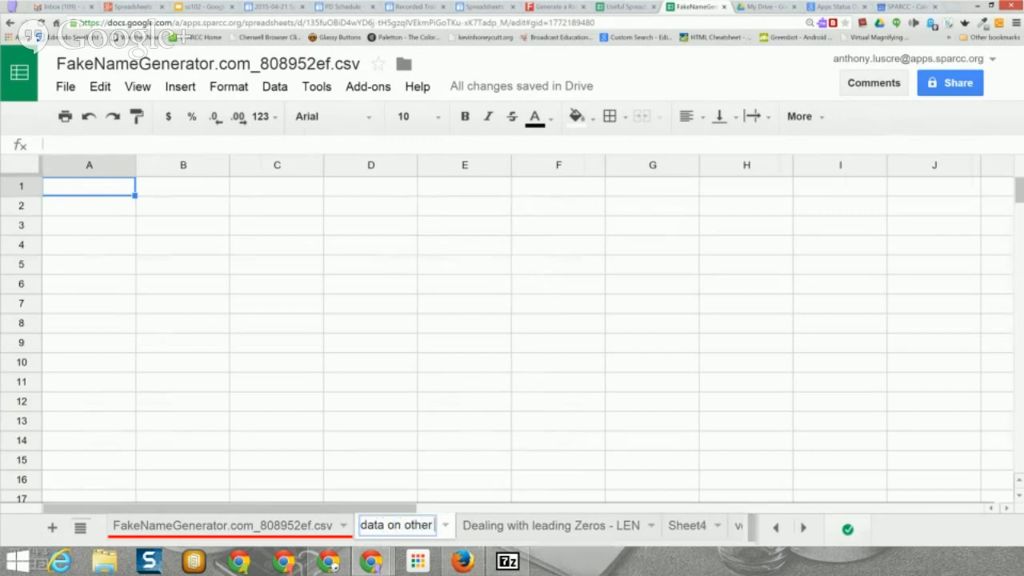
type(" works")
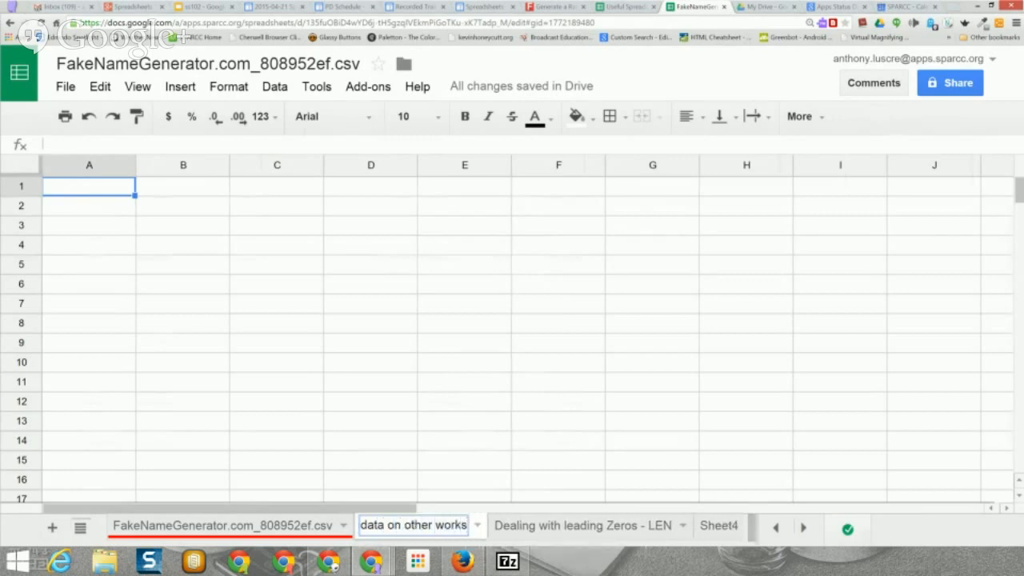
type("heet")
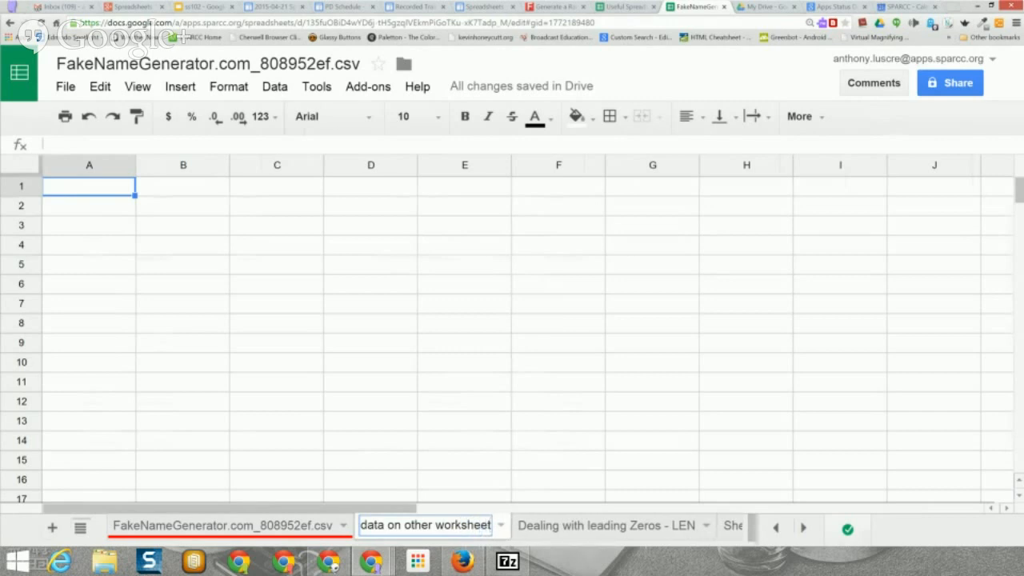
left_click(370, 422)
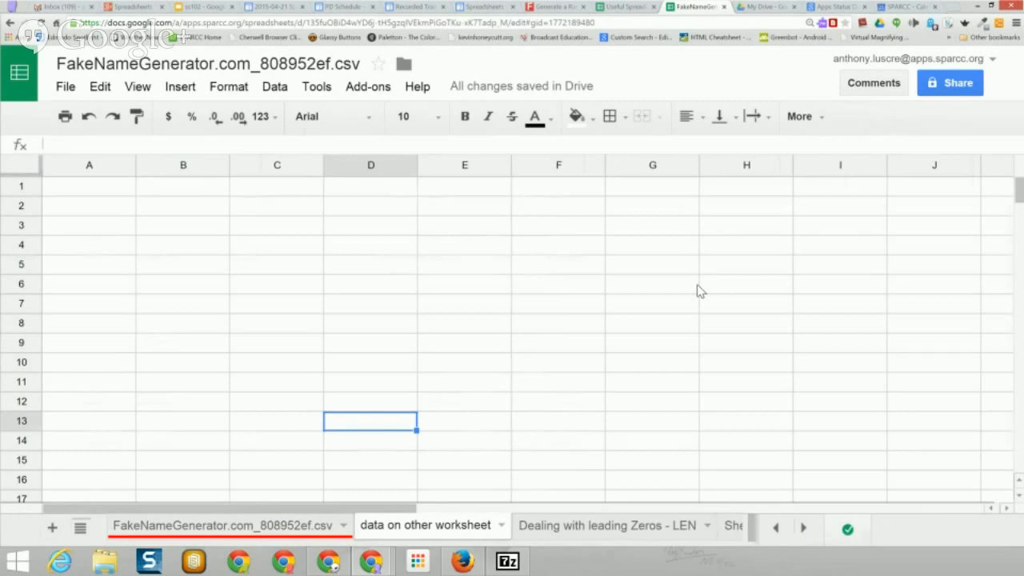
type("=")
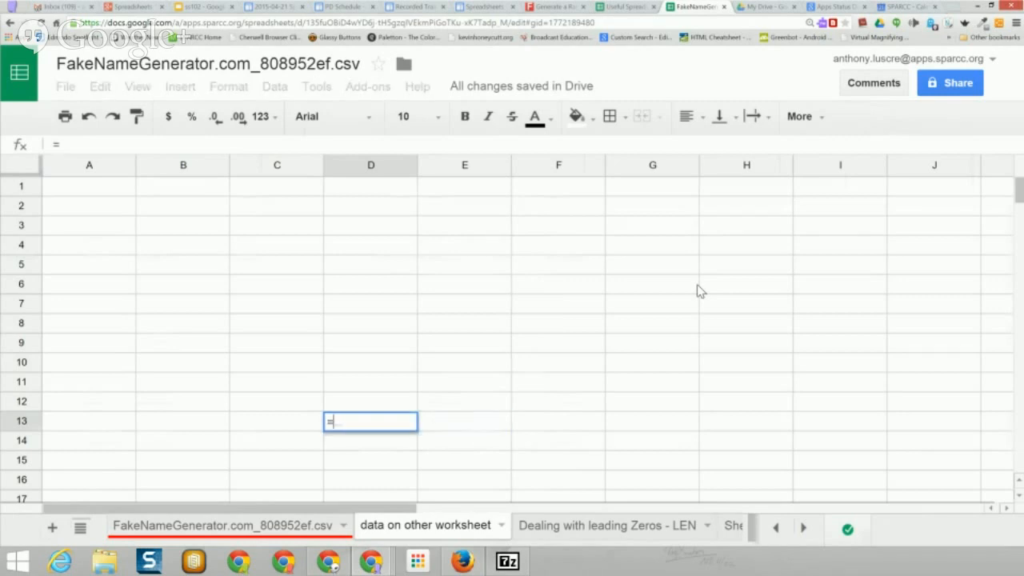
type("A1")
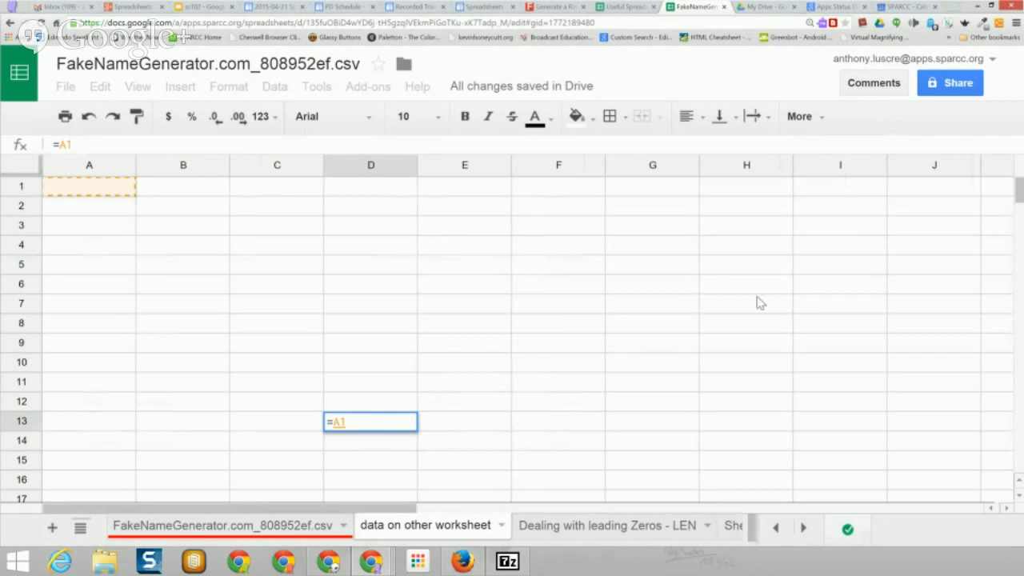
key("Escape")
Step: In cell A1 of the new sheet, enter the formula =FakeNameGenerator.com_808952ef.csv!A1 to reference the source sheet's first cell
key("ctrl+Home")
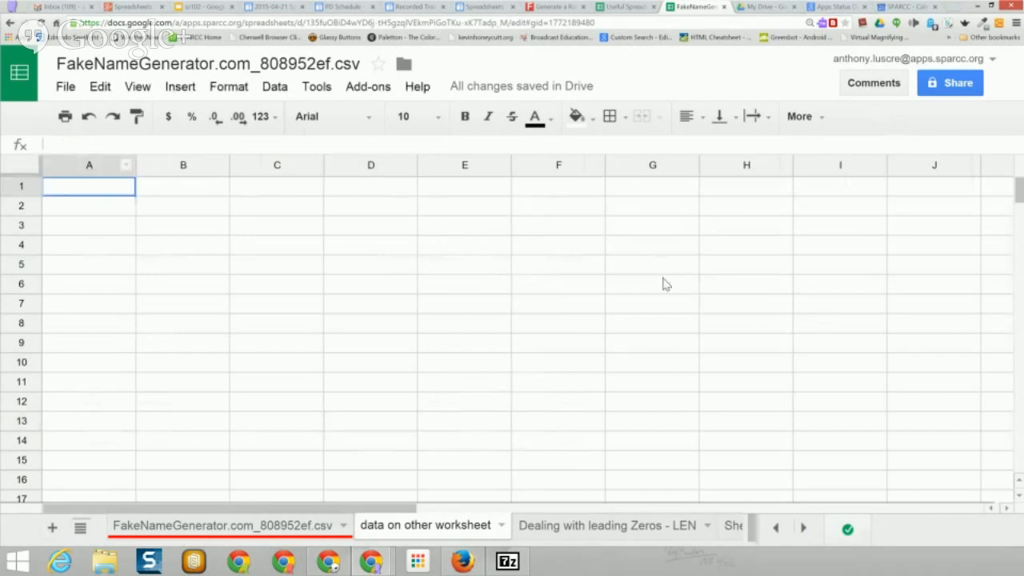
type("=")
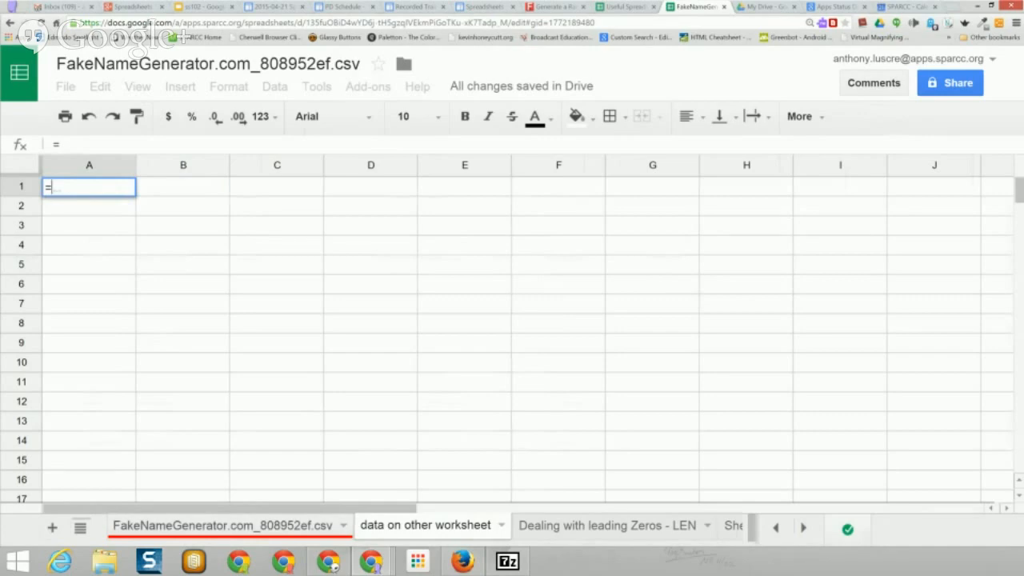
left_click(425, 524)
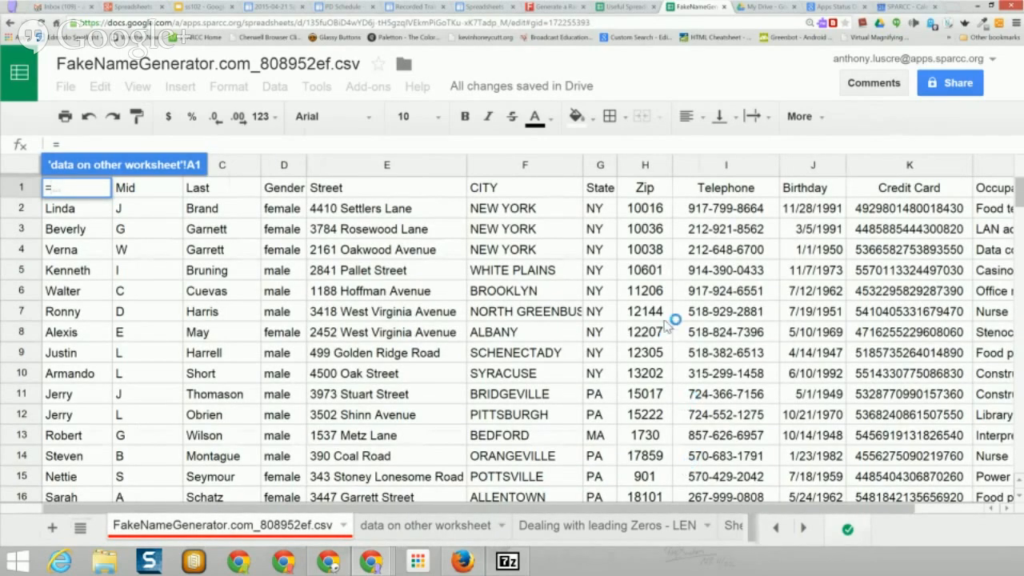
key("Down")
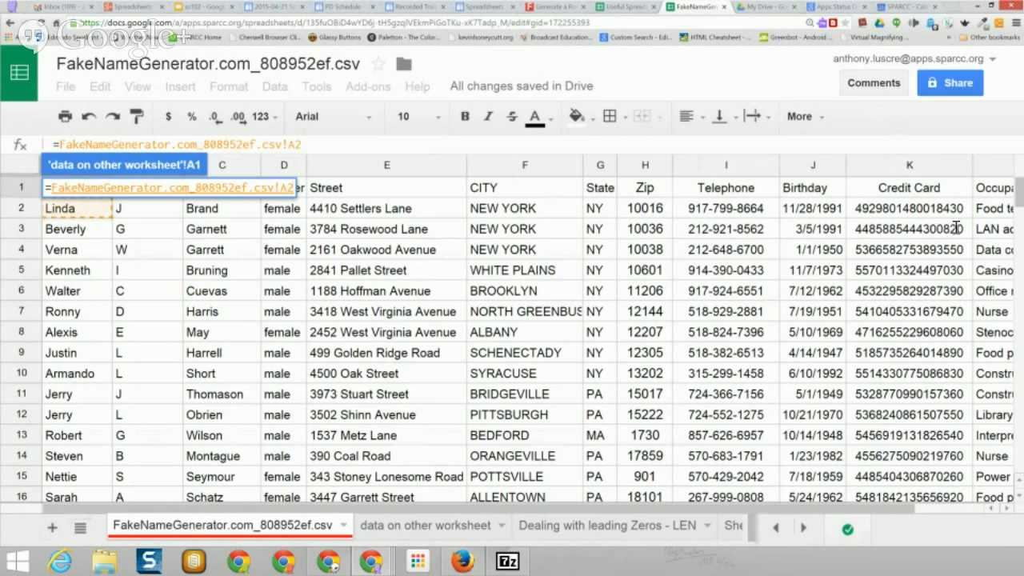
key("shift+Left")
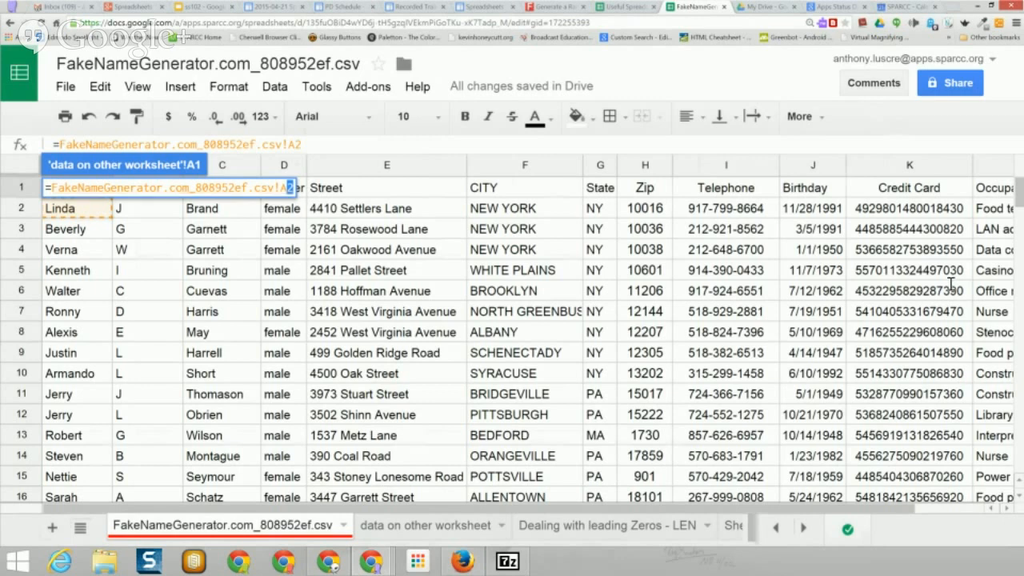
type("1")
key("Return")
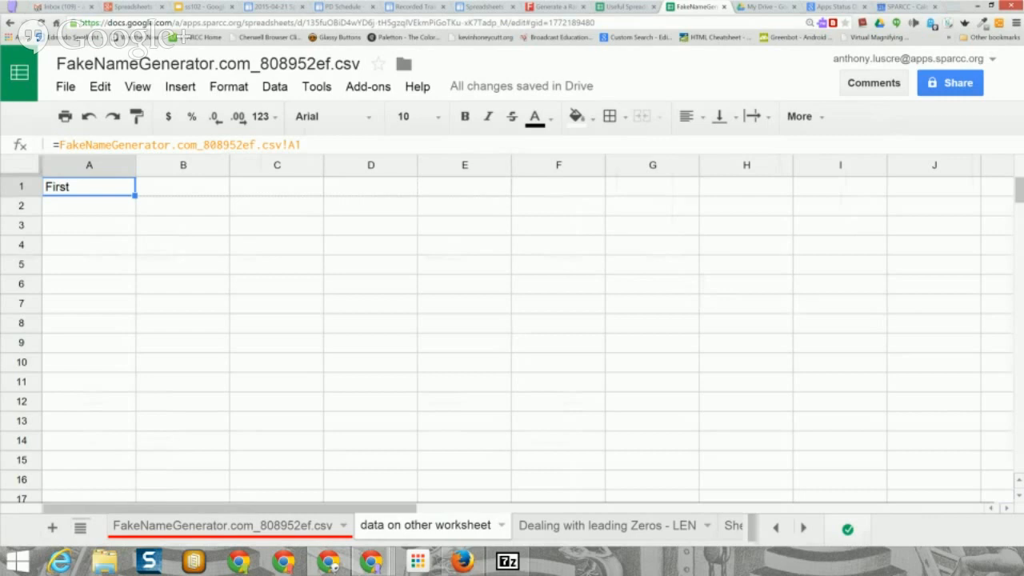
Step: Fill the cross-sheet reference formula from A1 across to column E and down to row 12
left_click_drag(134, 195, 471, 192)
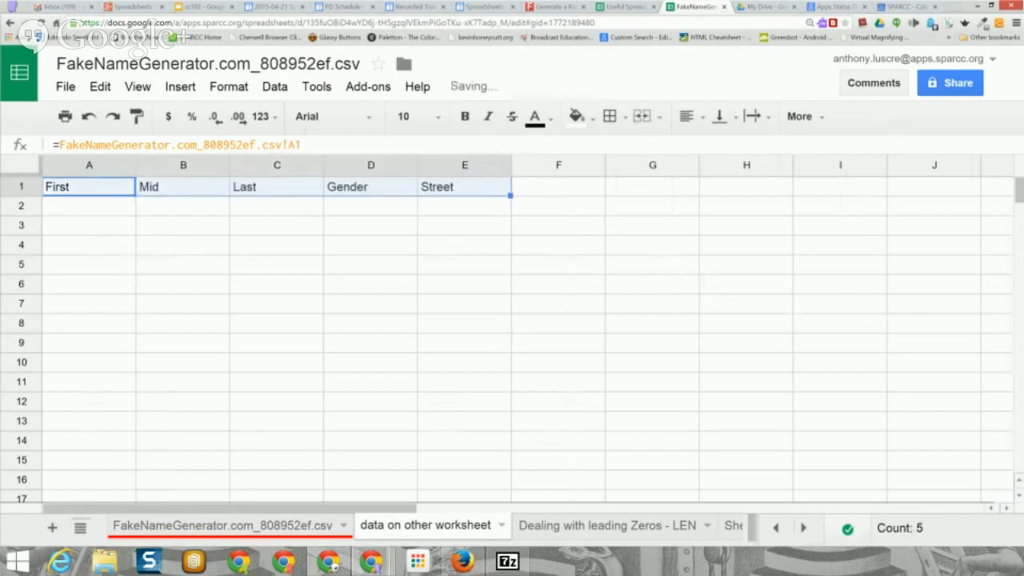
left_click_drag(510, 195, 511, 408)
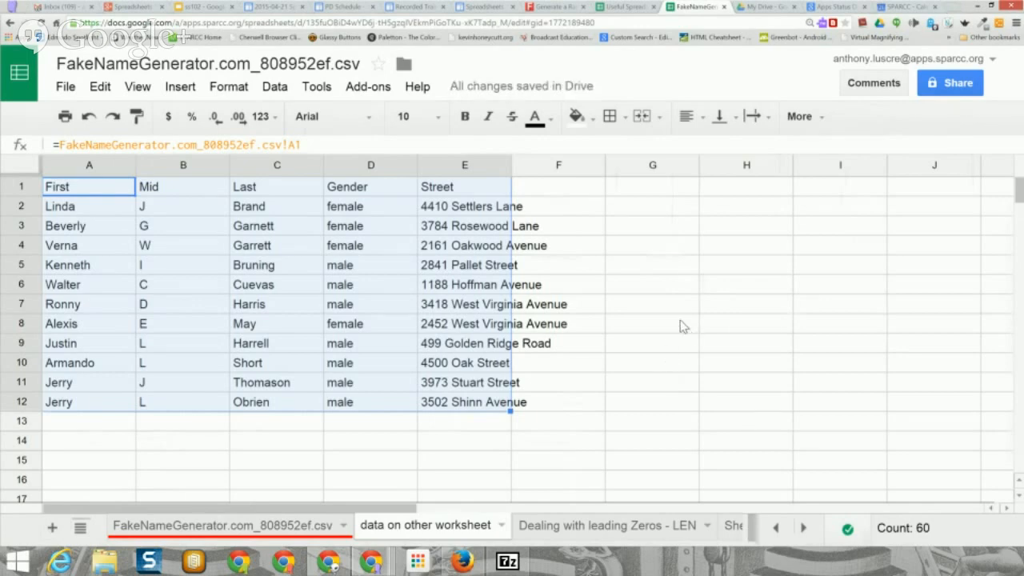
Step: Replace the first name in cell A2 of the FakeNameGenerator.com_808952ef.csv source sheet with a different first name
key("Down")
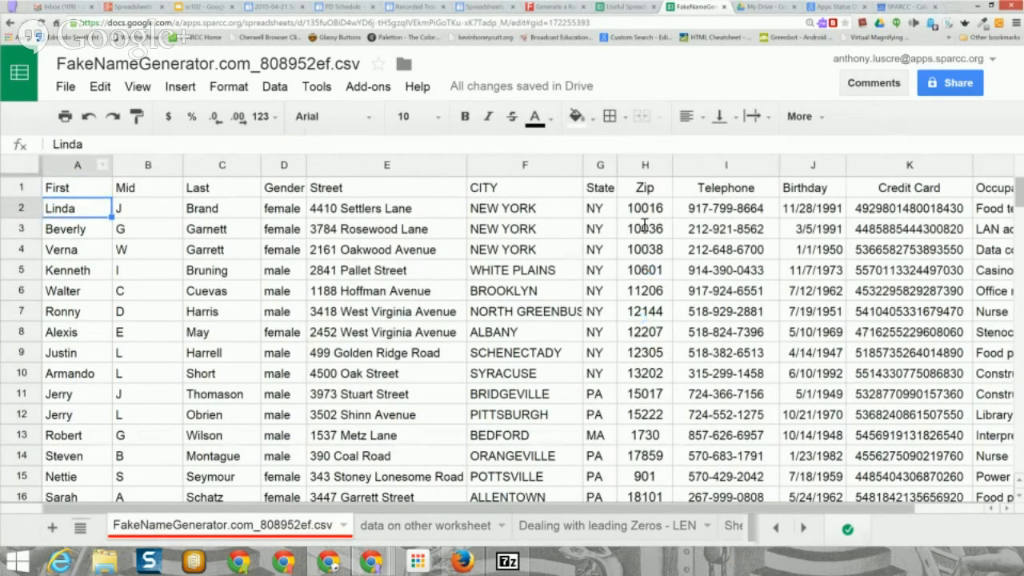
key("F2")
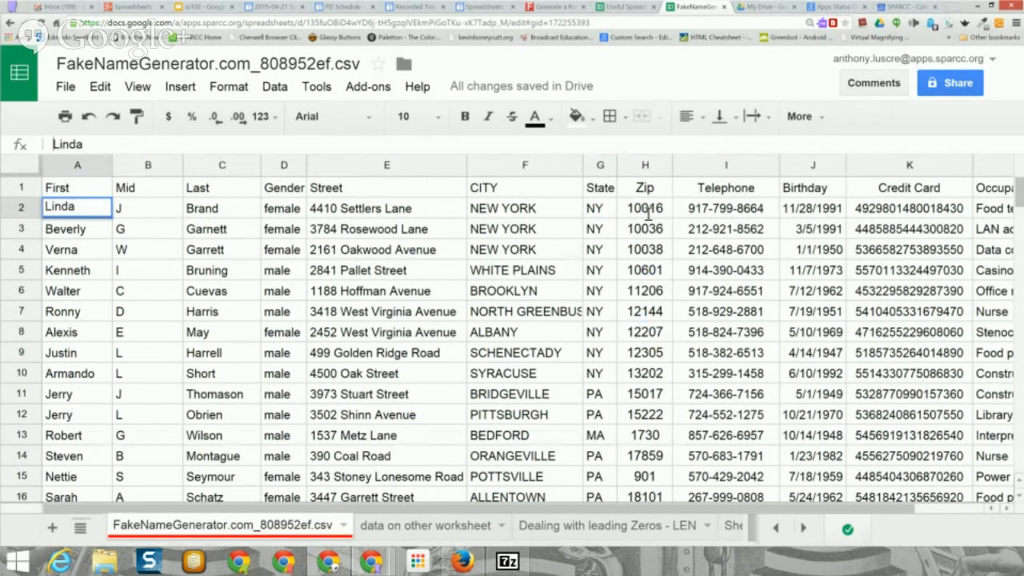
key("shift+Left")
key("shift+Left")
key("shift+Left")
key("shift+Left")
key("shift+Left")
type("Mary")
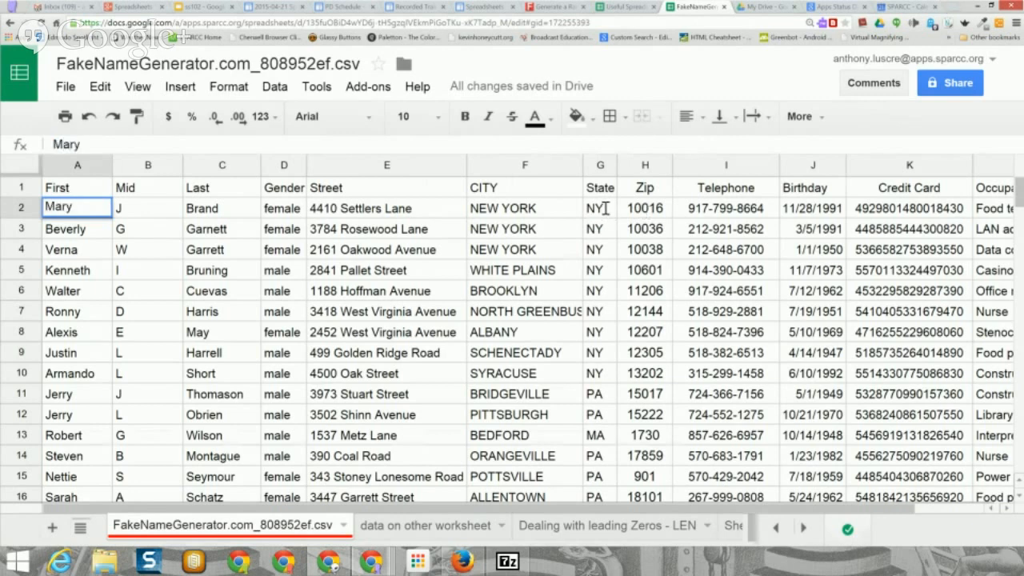
key("Return")
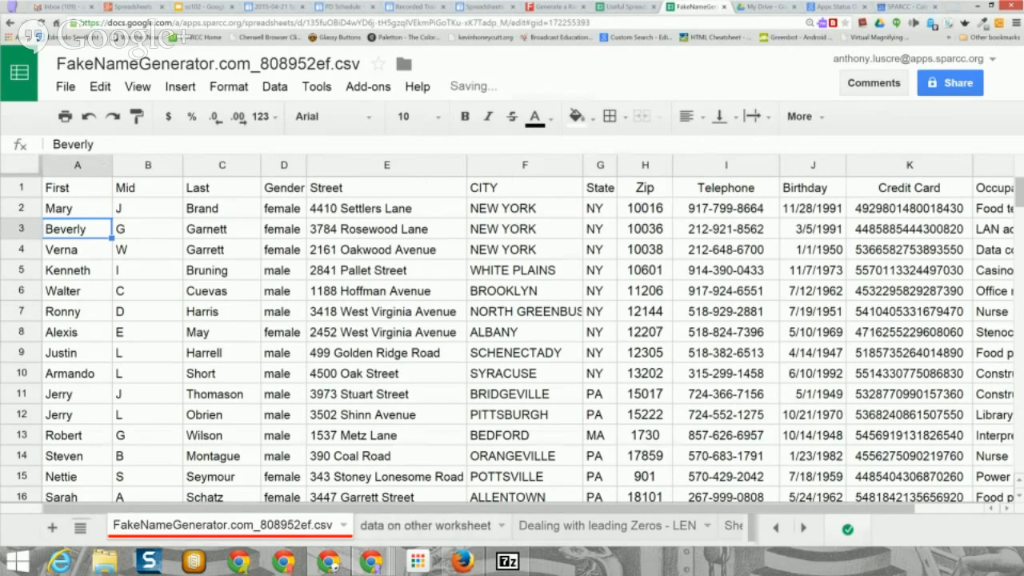
Step: On the "data on other worksheet" sheet, copy range A1:E12 and paste it over itself as values only
left_click(425, 526)
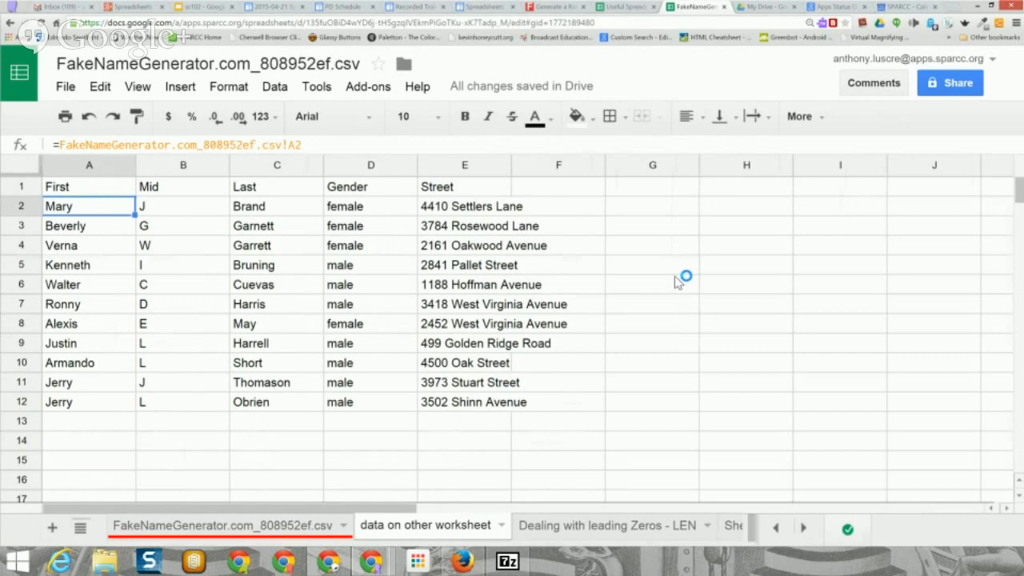
left_click_drag(88, 187, 465, 401)
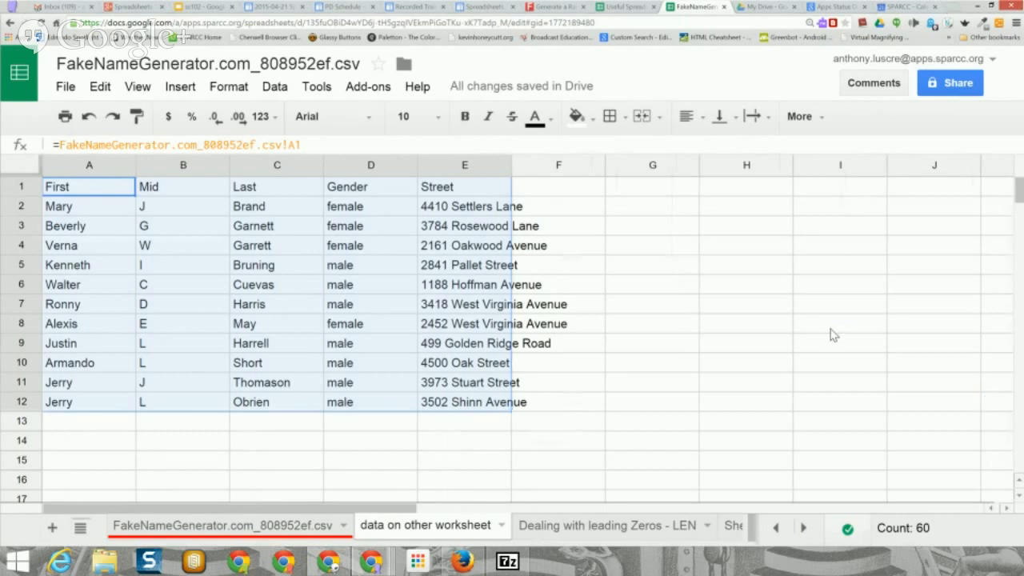
right_click(211, 218)
left_click(241, 262)
key("shift+F10")
key("Down")
key("Down")
key("Down")
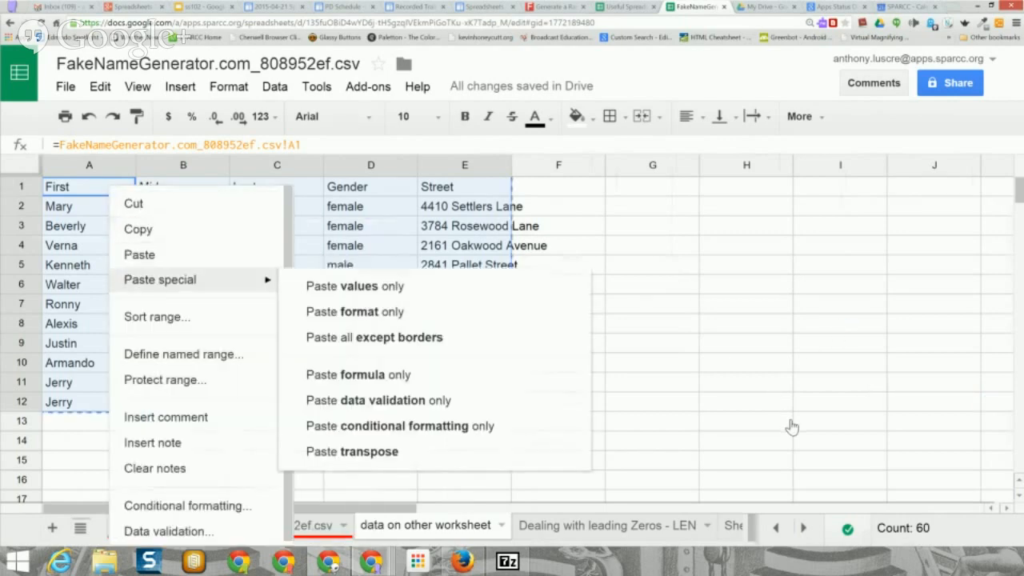
key("Right")
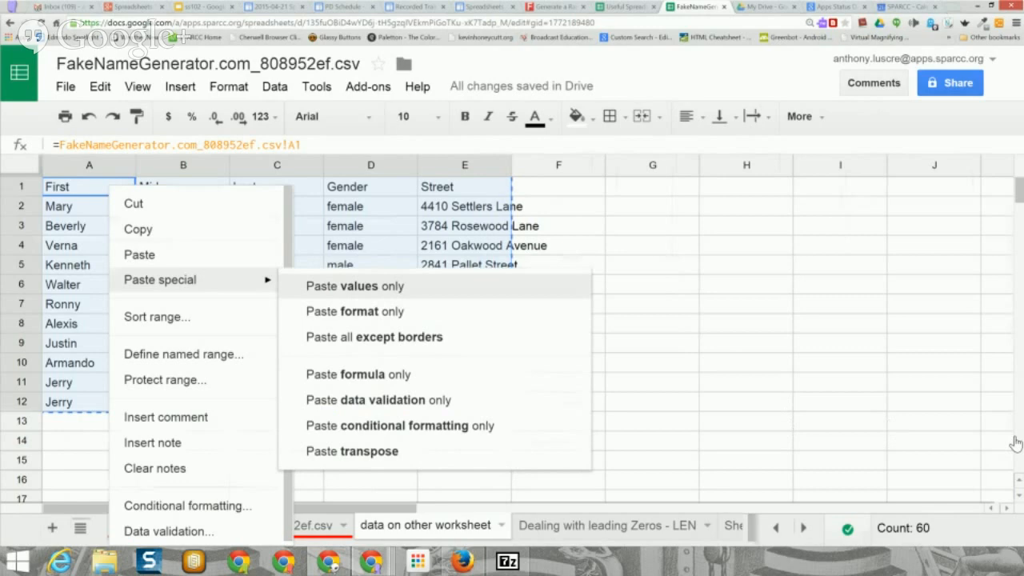
key("Return")
Step: Examine the pasted cells in columns A and B to see whether they hold plain values or formulas
key("Down")
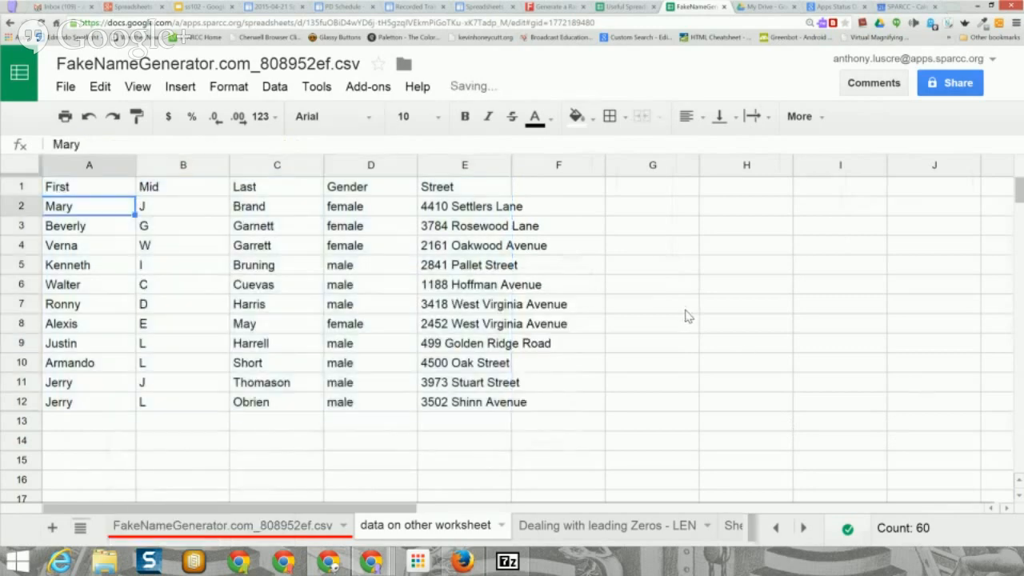
key("Up")
key("Right")
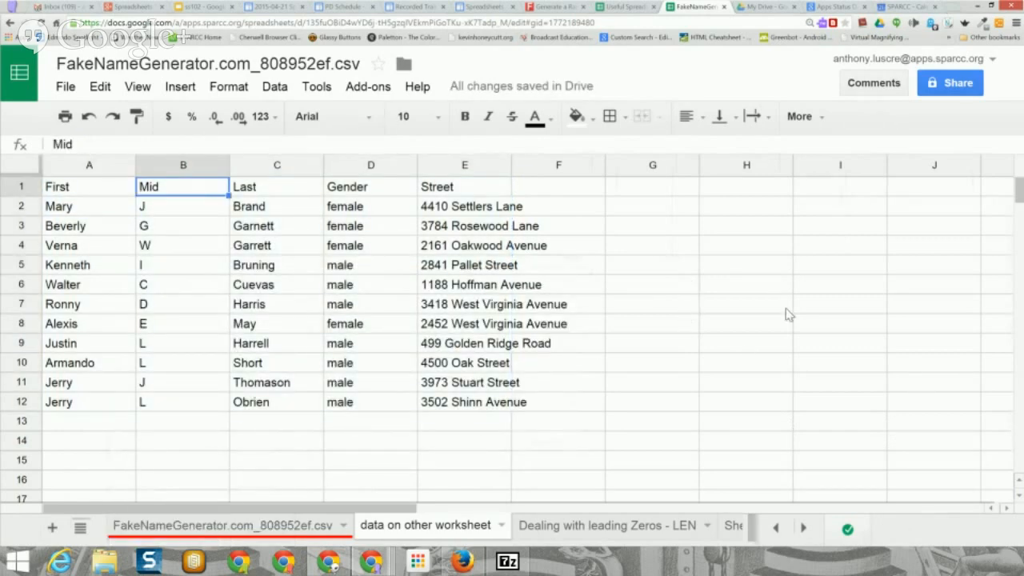
key("Down")
key("Down")
key("Left")
key("Right")
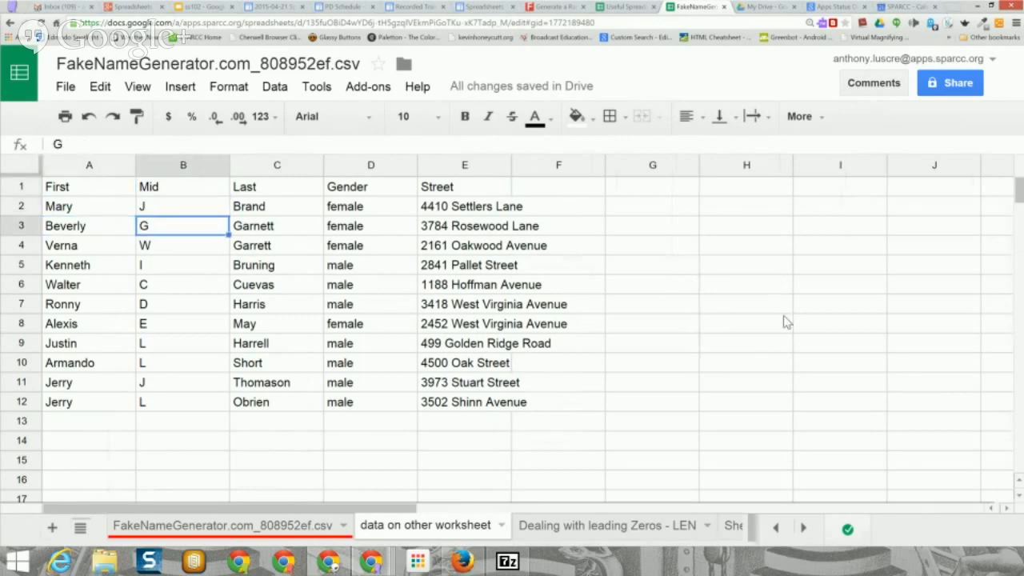
key("Up")
key("Up")
key("Left")
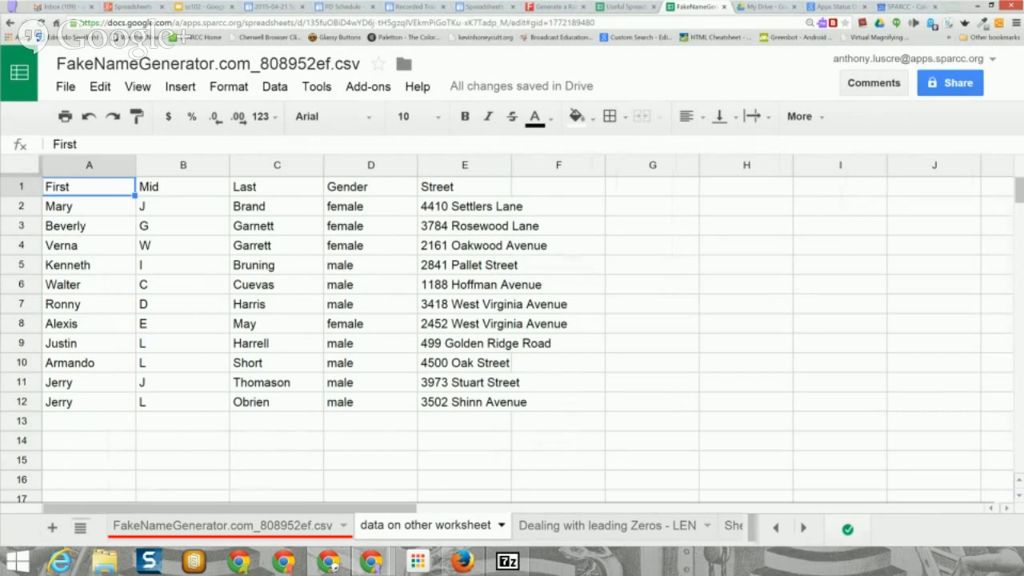
Step: Delete the "data on other worksheet" sheet from the spreadsheet
left_click(501, 525)
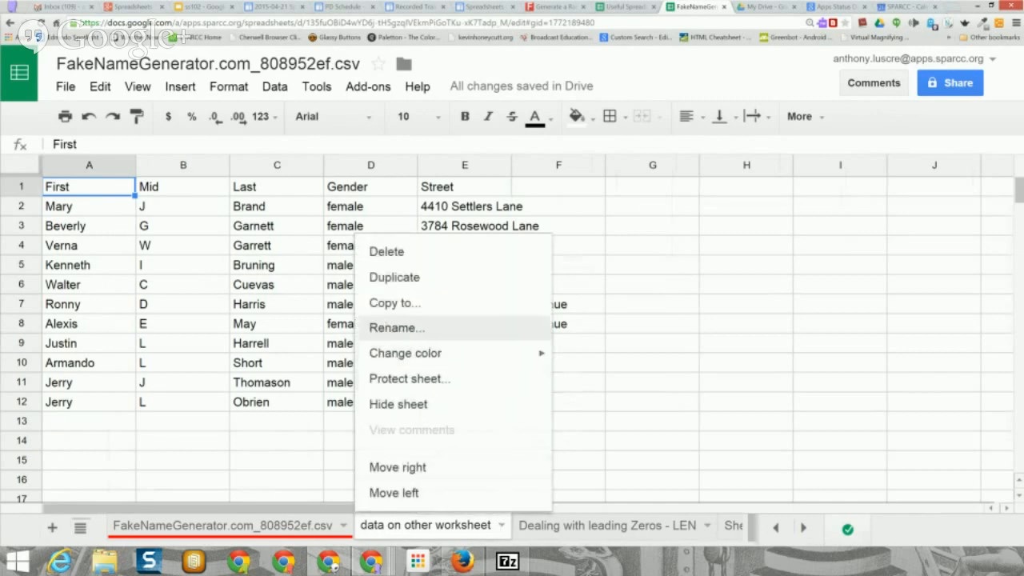
key("Return")
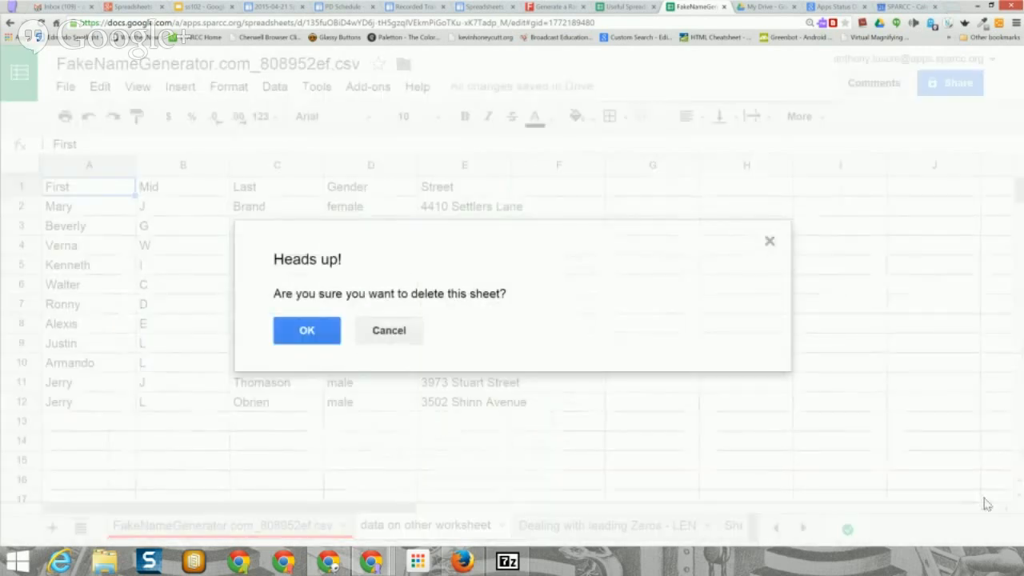
key("Return")
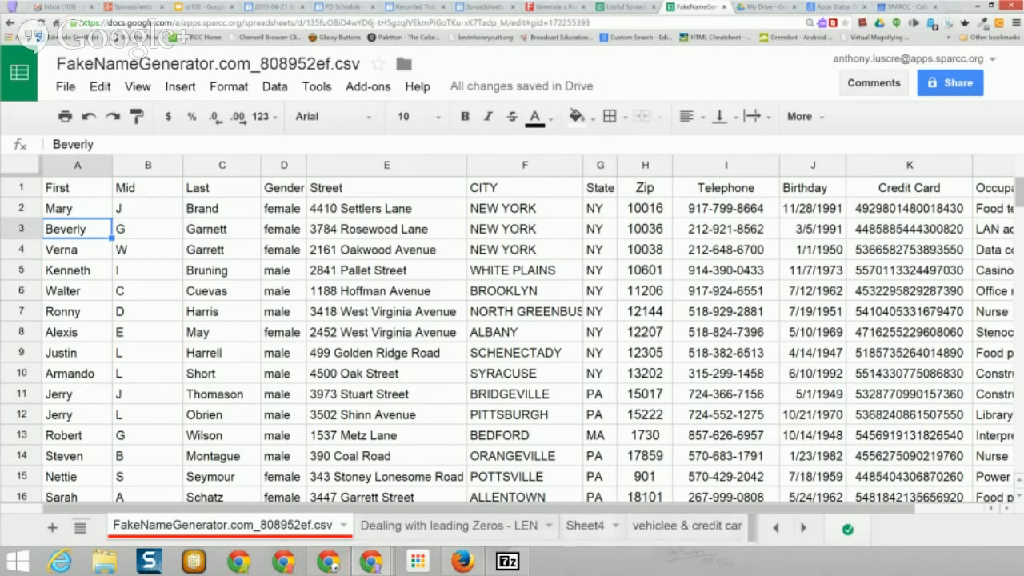
Step: Look through the other sheets, from Sheet4, email and the pivot sheets to "Dealing with leading Zeros - LEN", and return to the source data
left_click(585, 525)
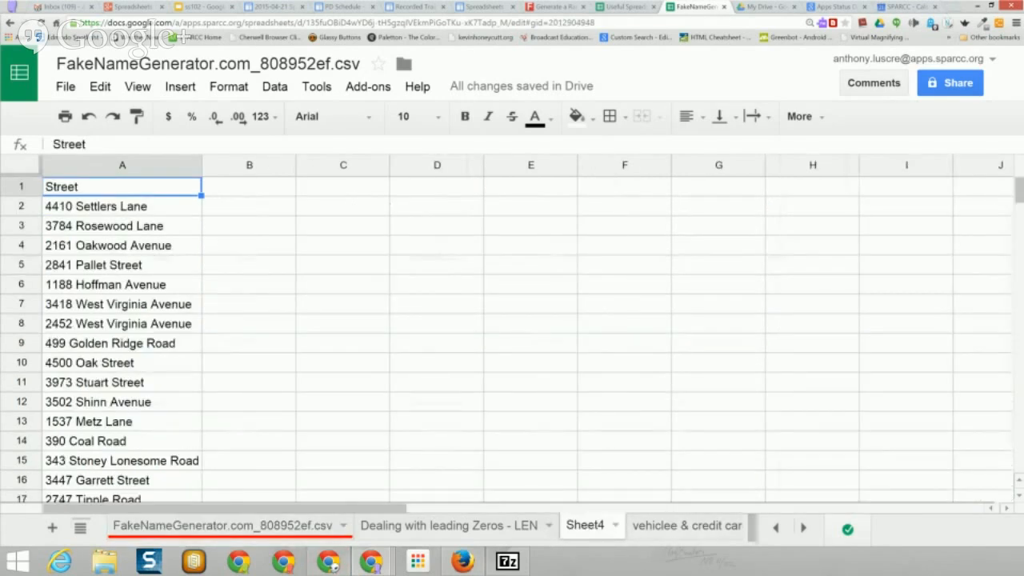
left_click(803, 528)
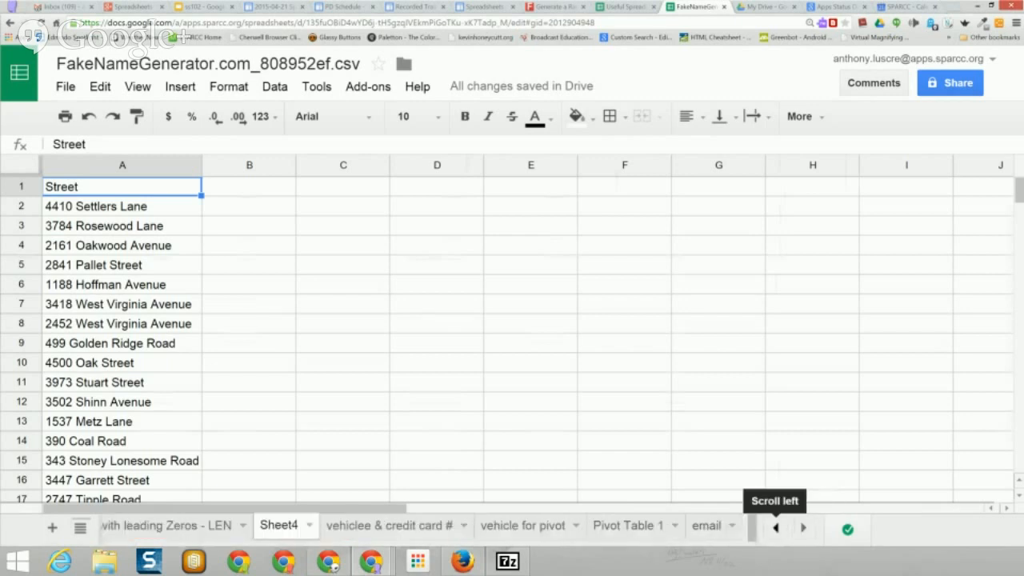
left_click(706, 526)
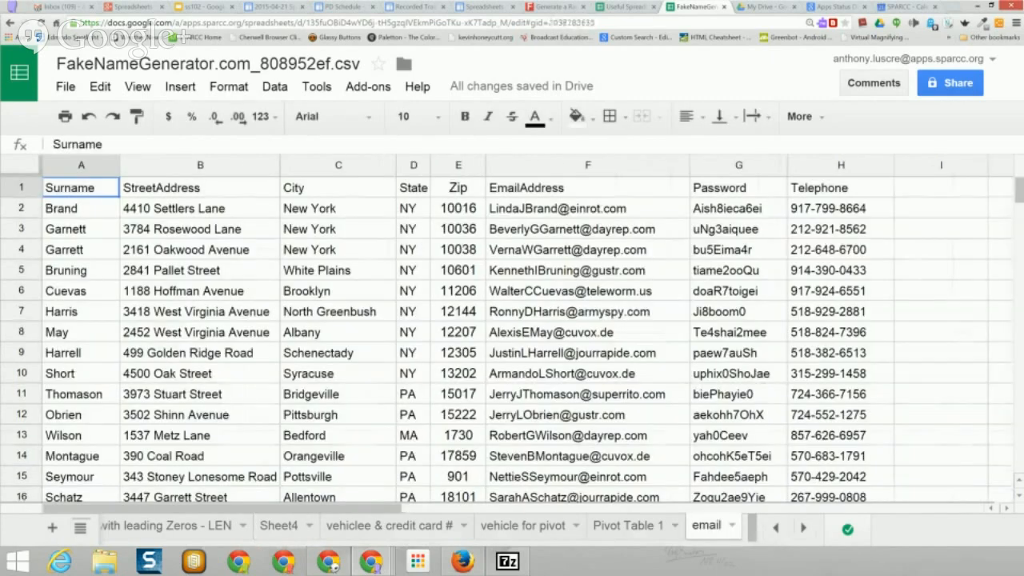
left_click(628, 526)
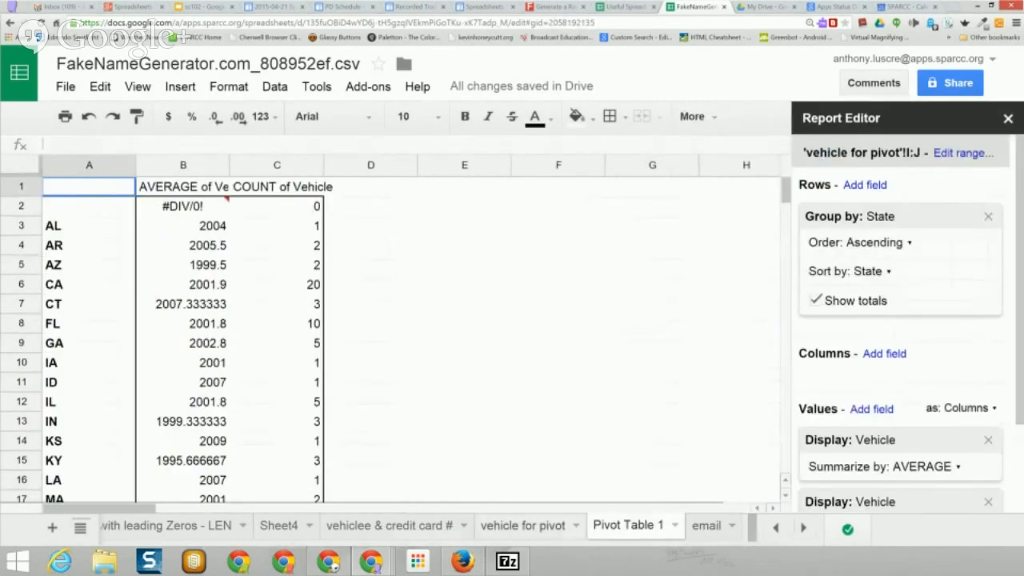
left_click(523, 525)
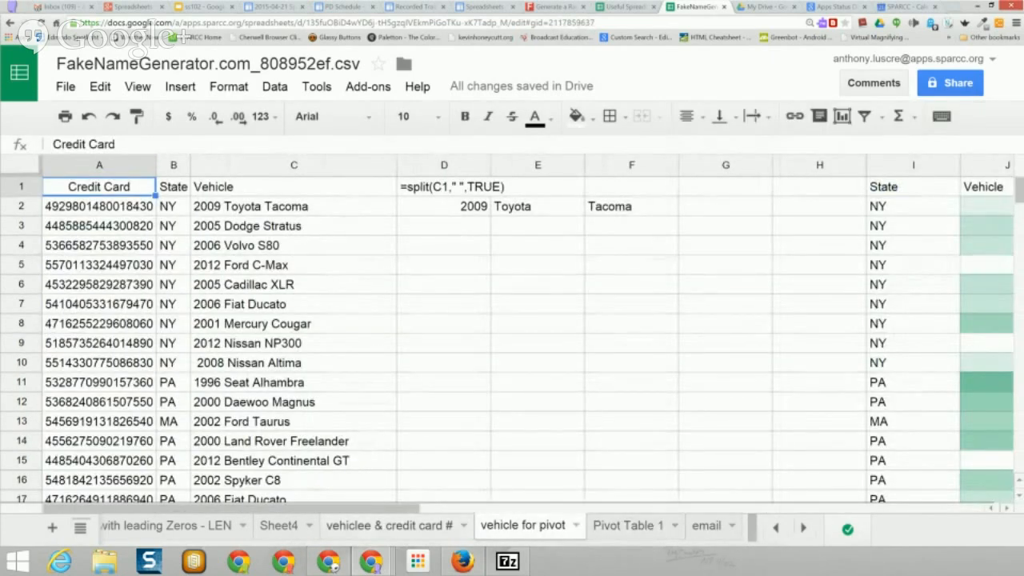
left_click(390, 526)
left_click(278, 526)
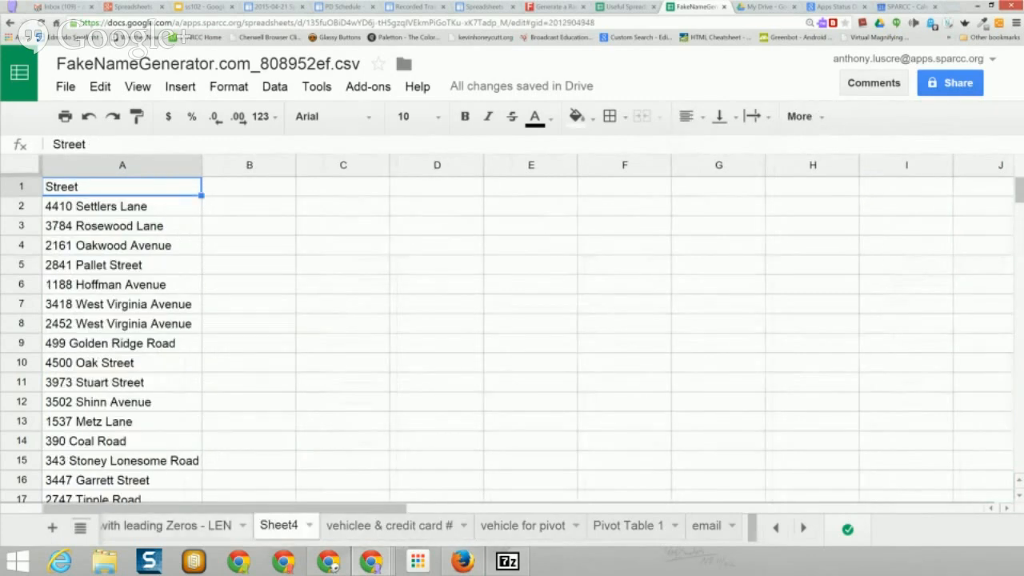
left_click(166, 525)
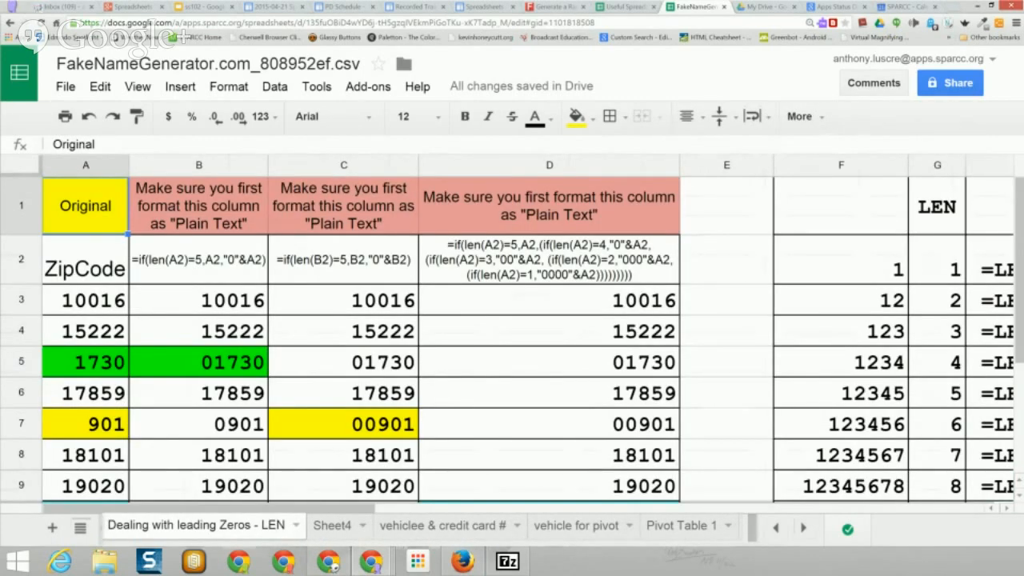
left_click(775, 527)
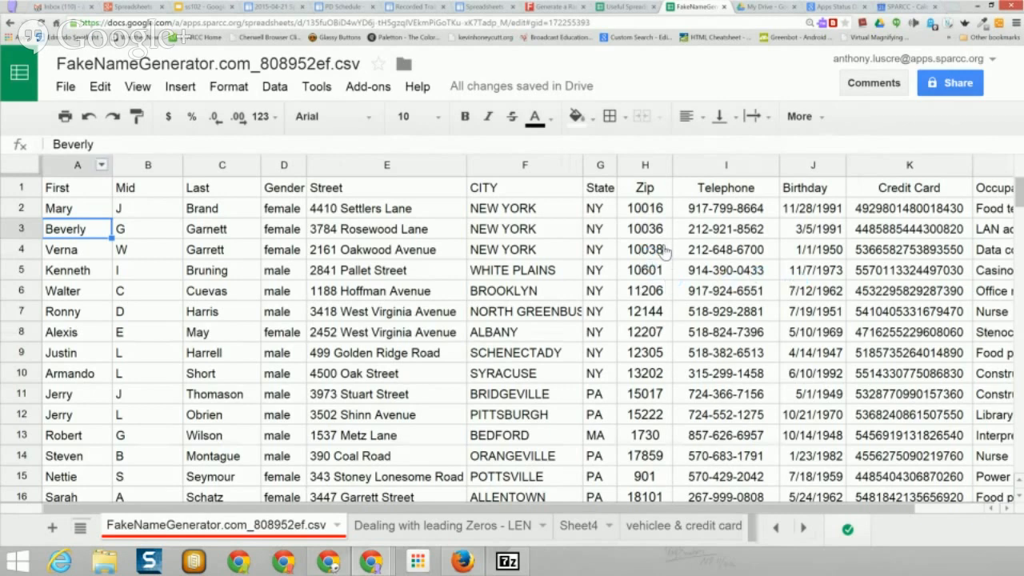
Step: Insert one empty column to the left of the First column in the source data sheet
left_click(101, 164)
key("Down")
key("Down")
key("Down")
key("Down")
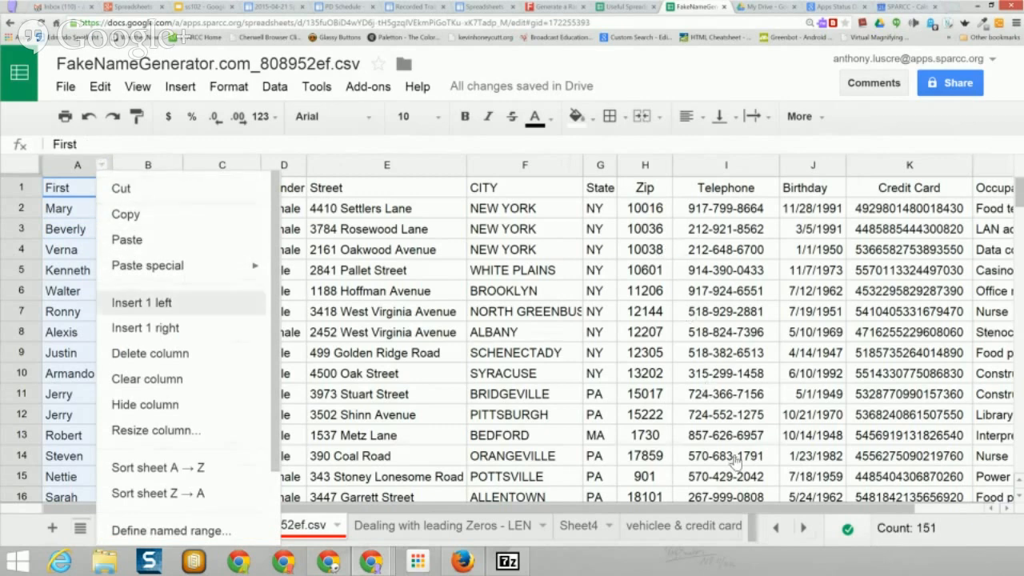
key("Return")
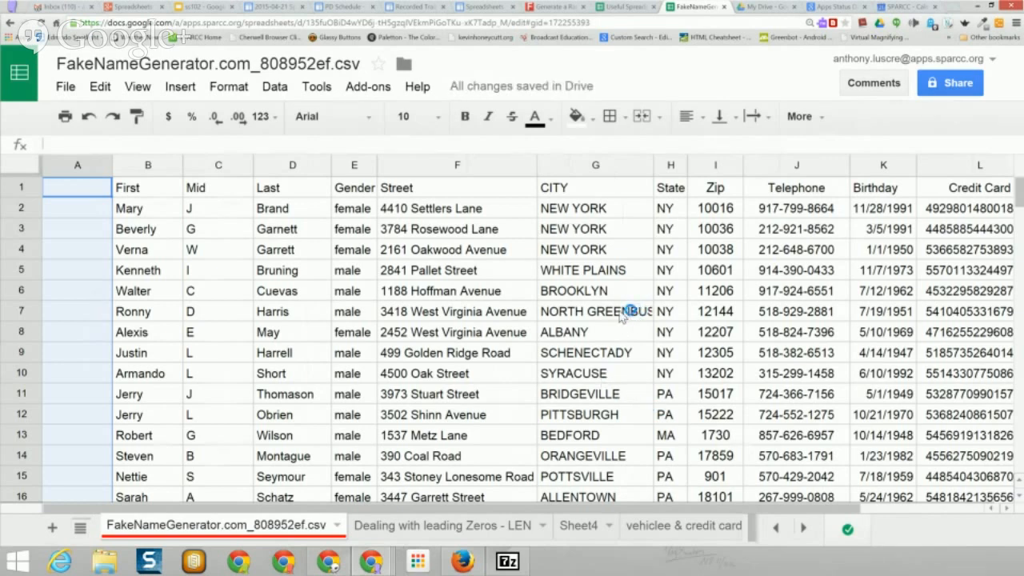
Step: Try to enter a CONCATENATE formula in cell A2 that references B2 followed by a colon
key("Down")
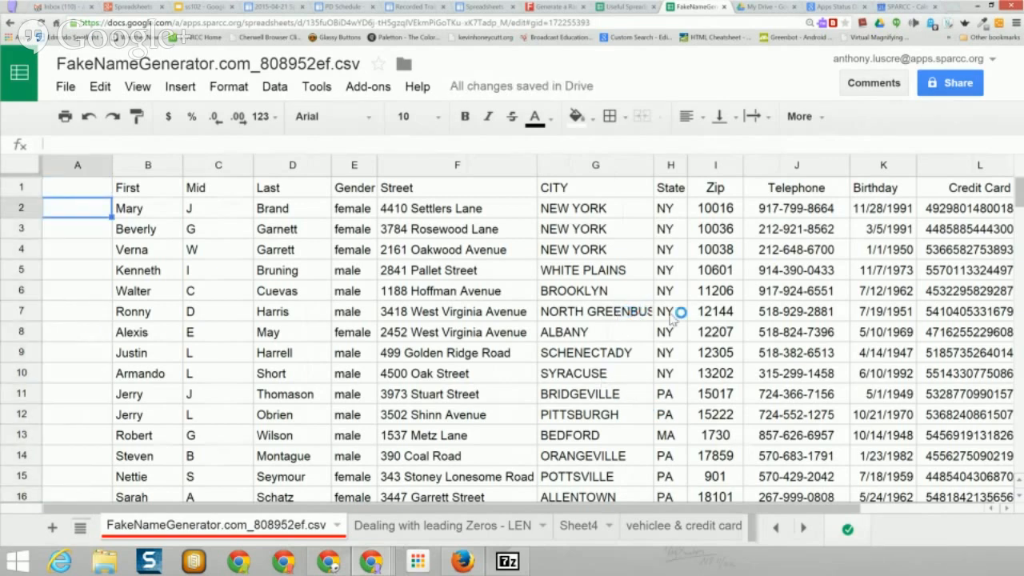
type("=conca")
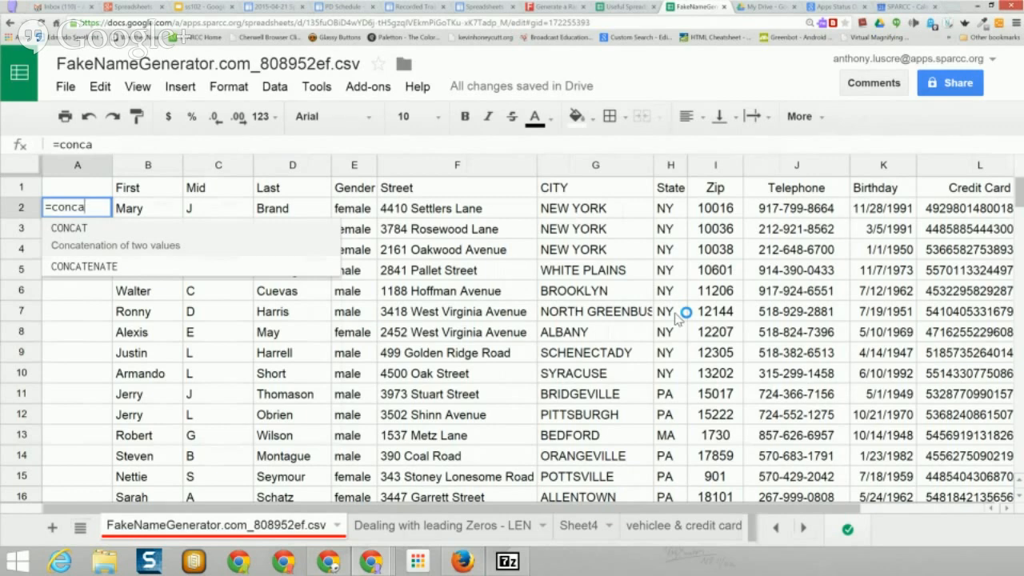
key("Down")
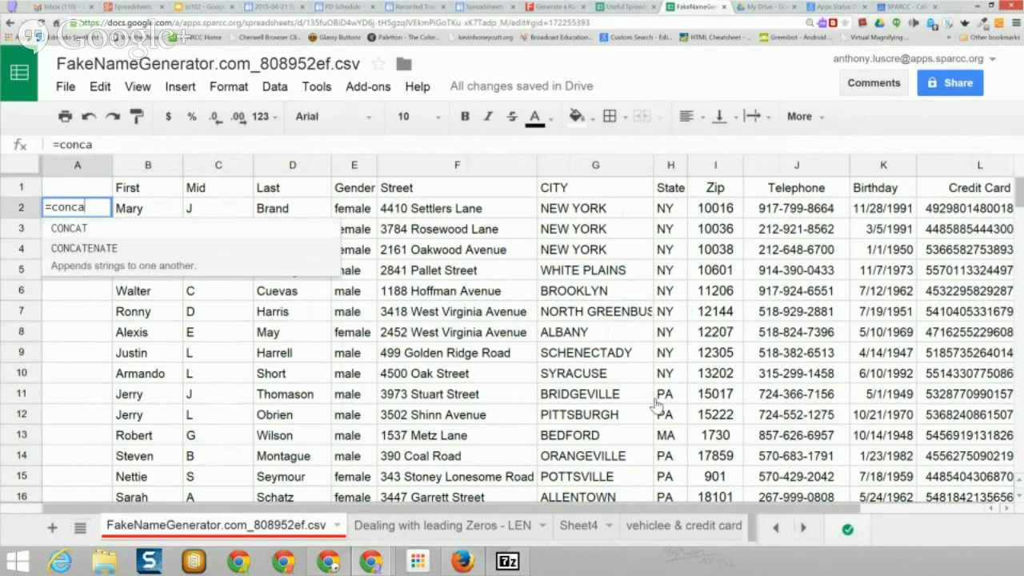
key("Down")
key("Tab")
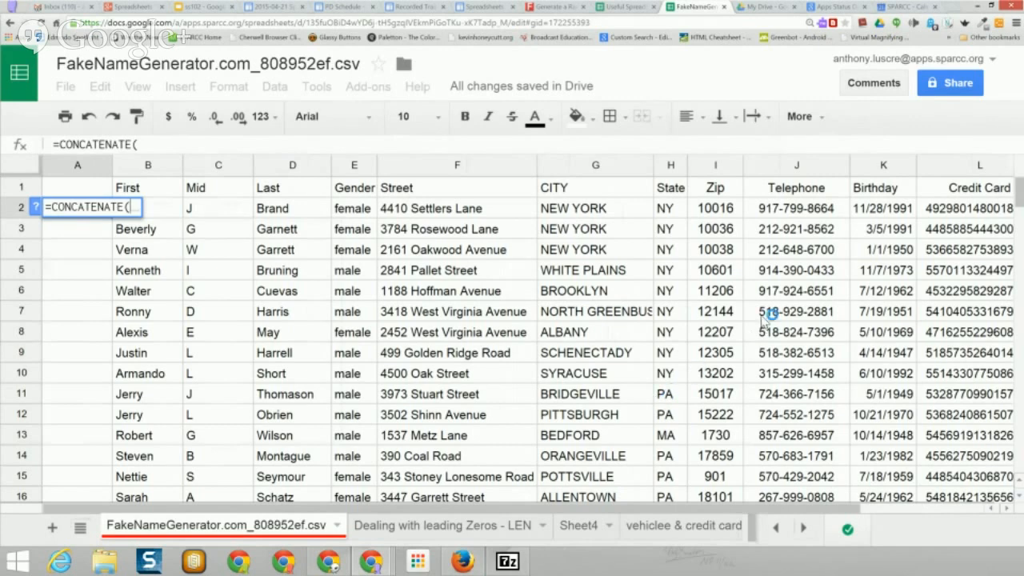
key("Right")
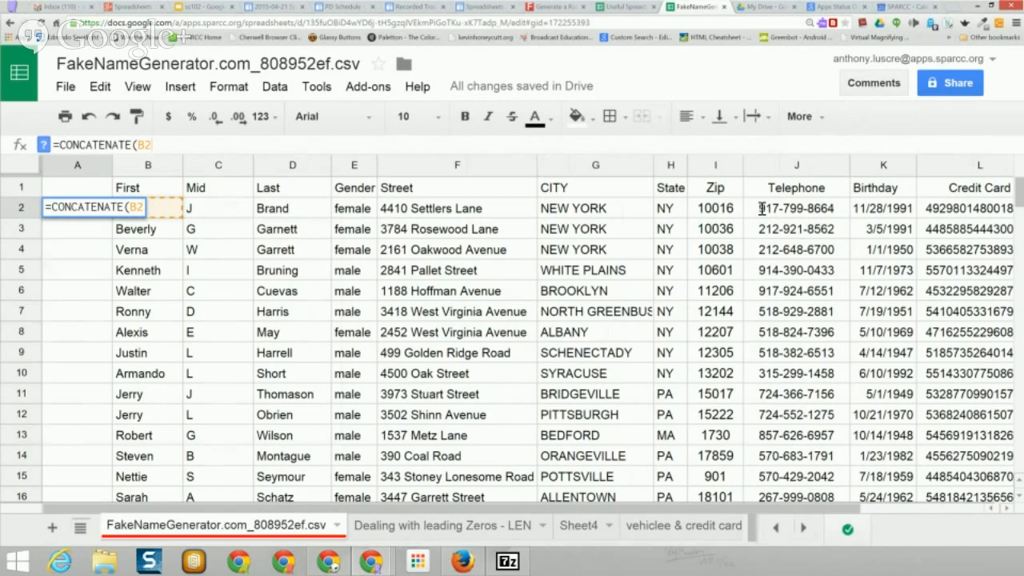
type(":")
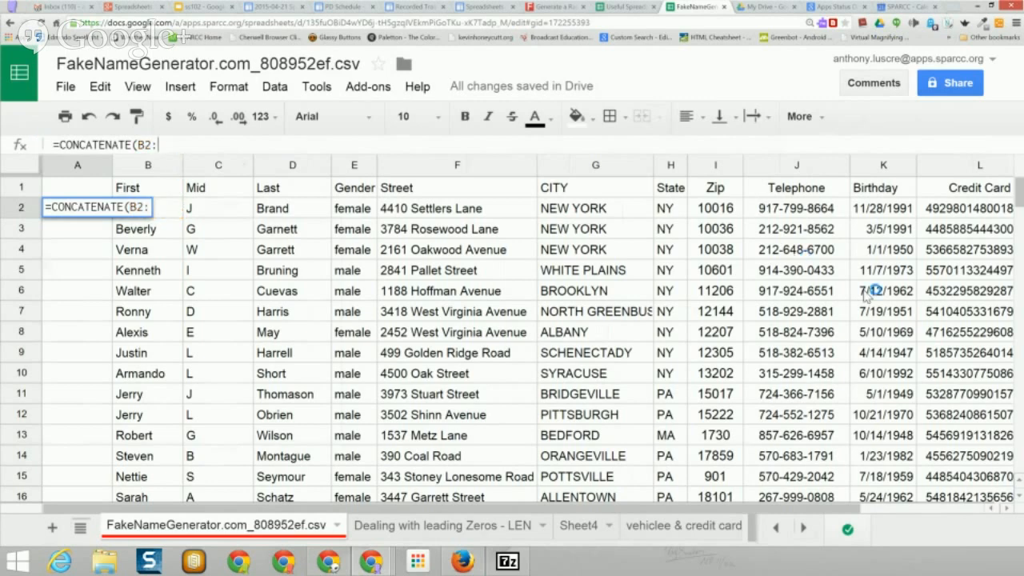
key("Tab")
key("Tab")
key("Tab")
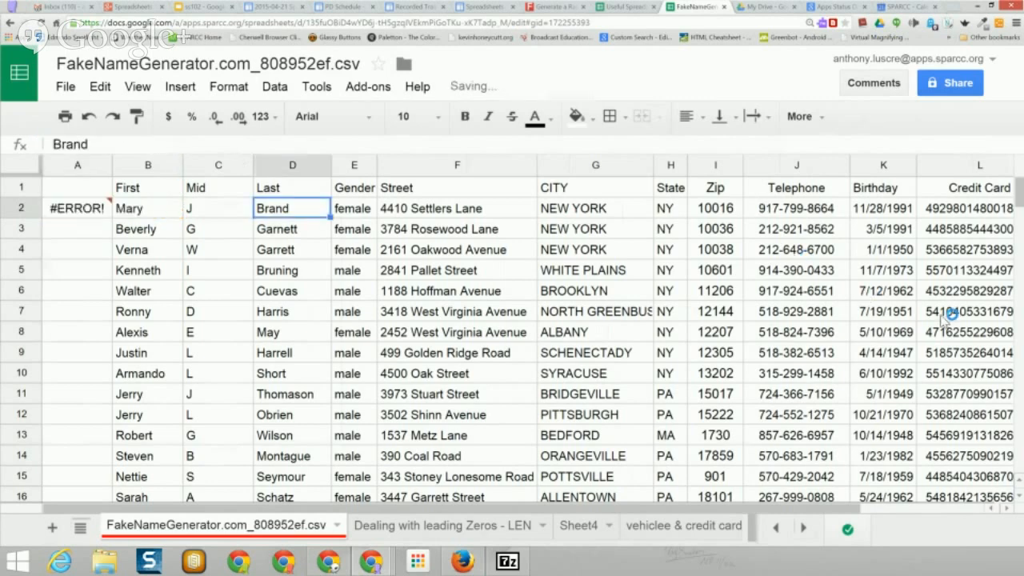
Step: Correct the formula in cell A2 to =CONCATENATE(B2,D2) and review its references
key("Left")
key("Left")
key("Left")
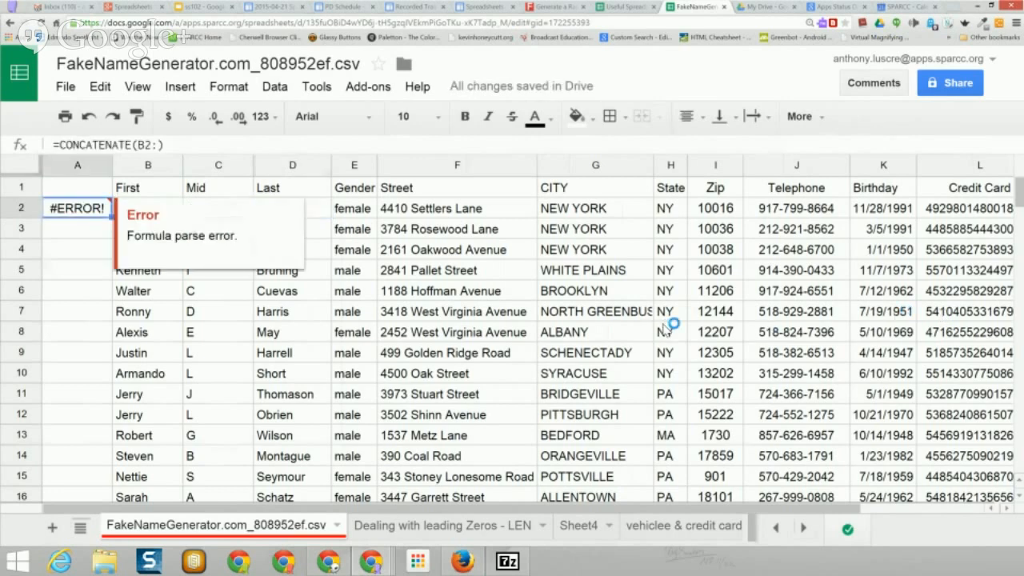
key("Return")
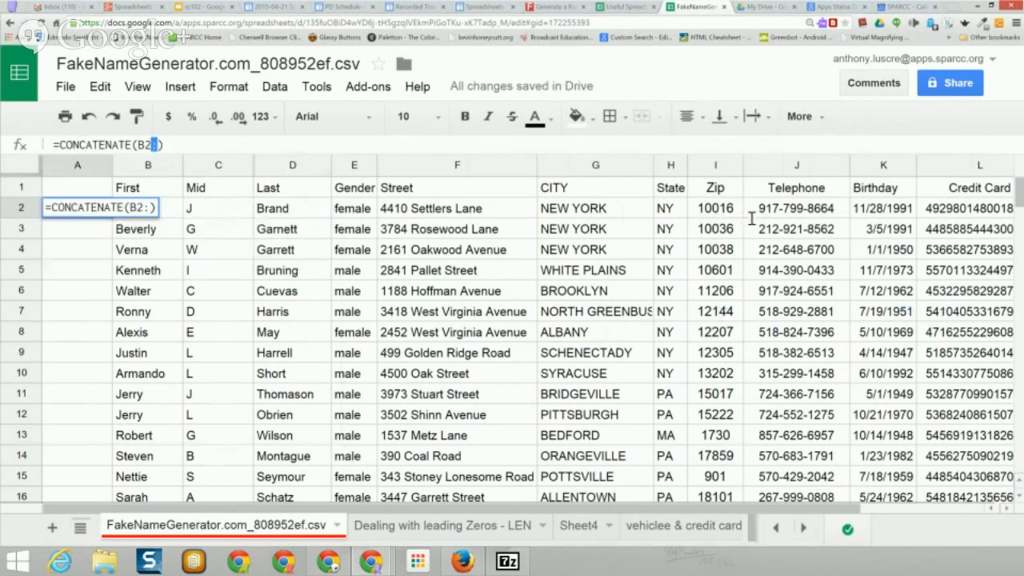
type(",")
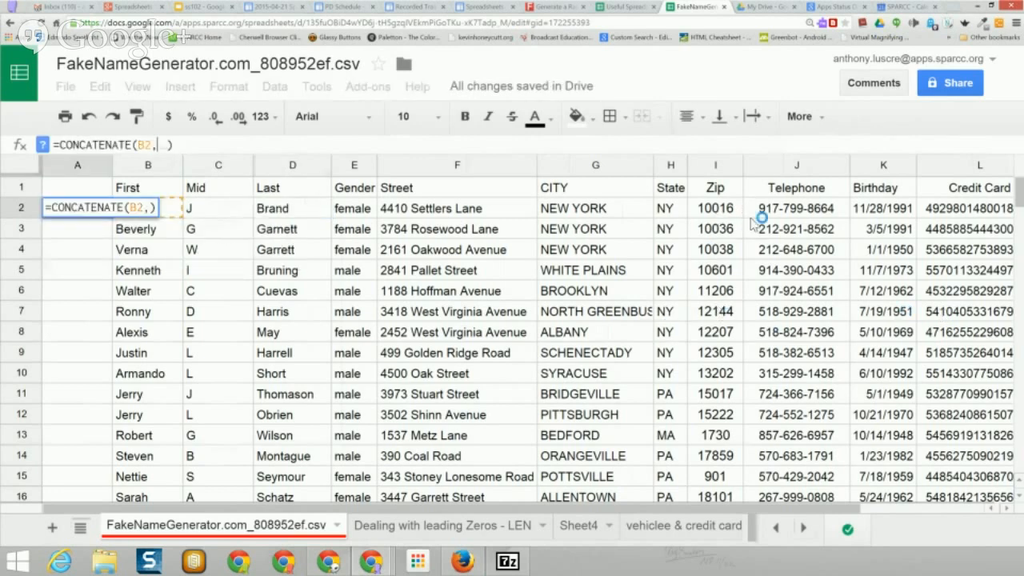
type("D2")
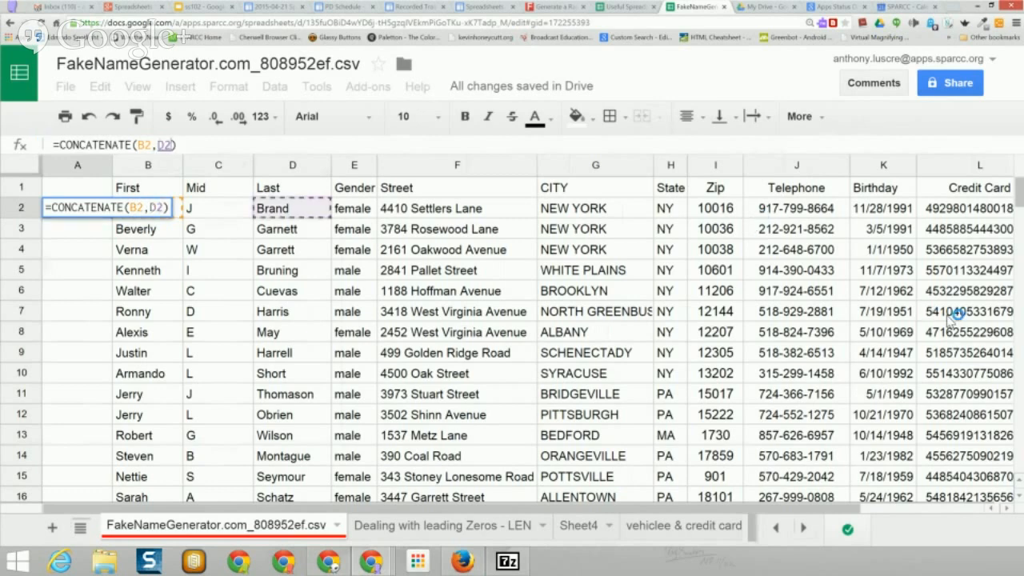
key("Return")
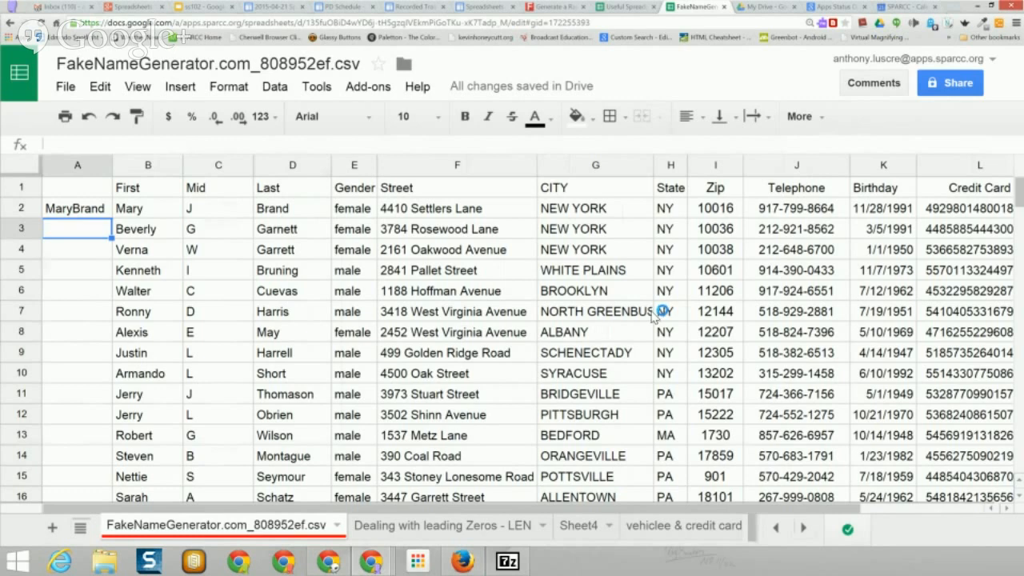
key("Up")
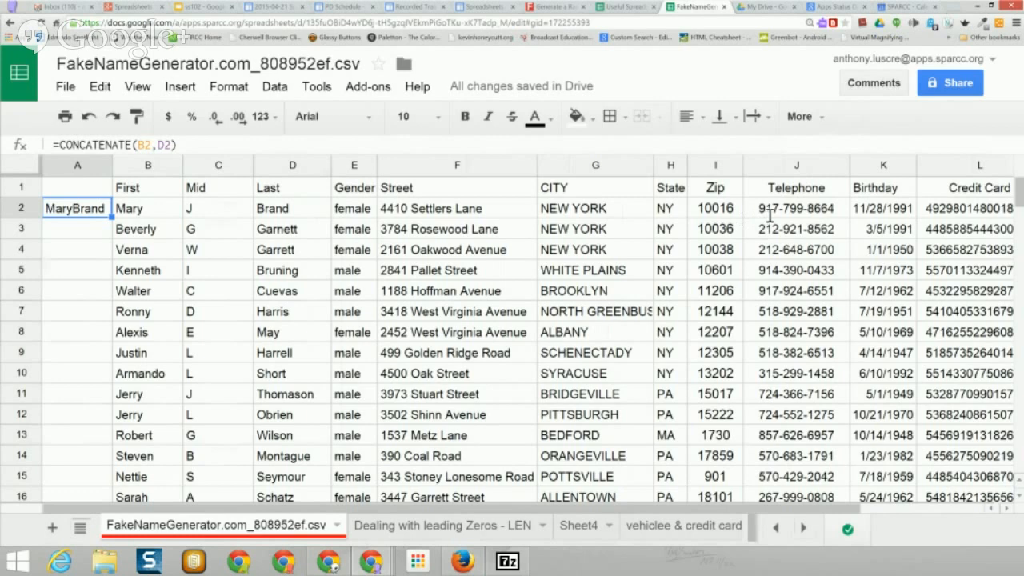
key("F2")
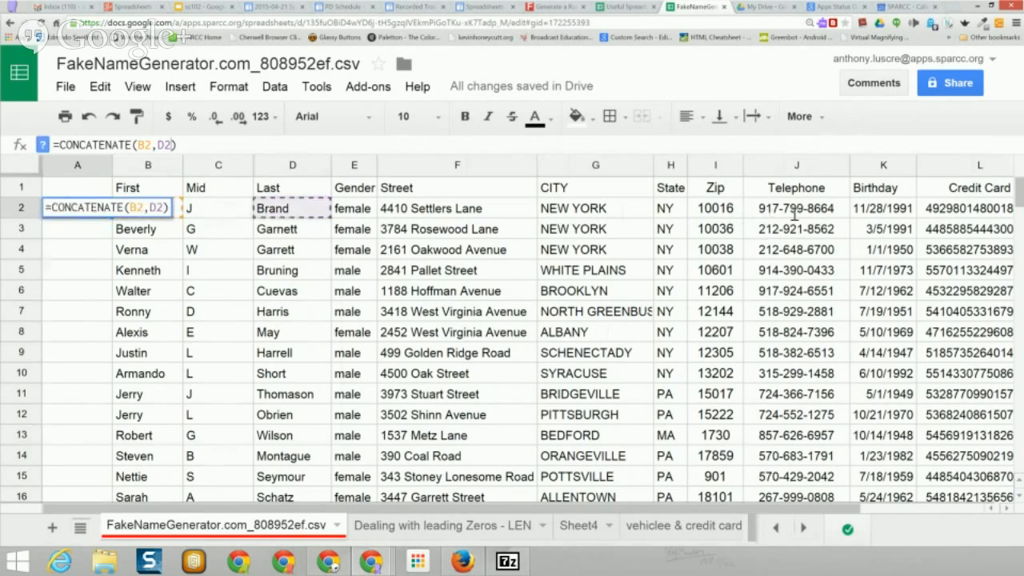
key("Return")
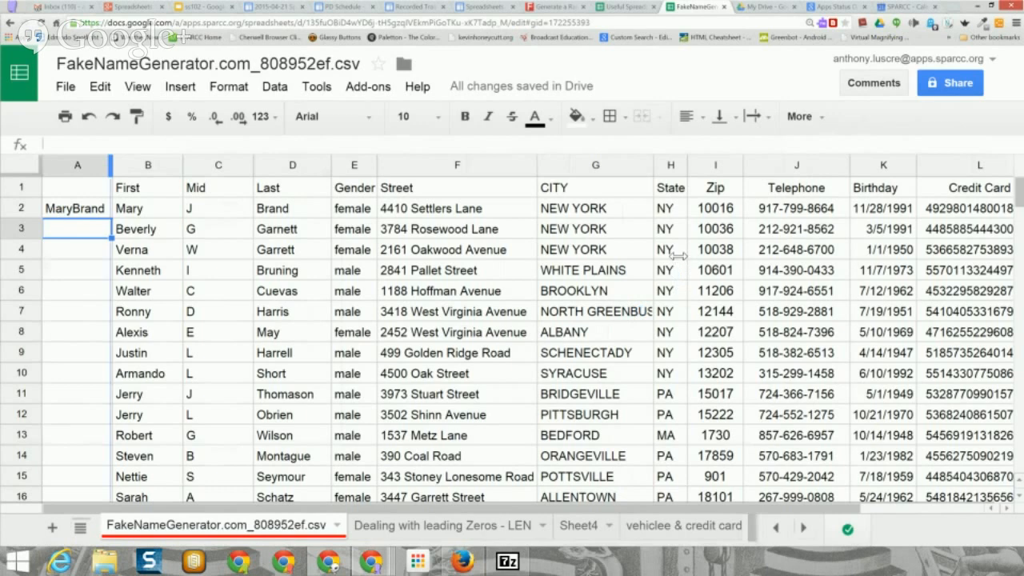
Step: Widen column A and add a quoted space between the references, making A2's formula =CONCATENATE(B2," ",D2)
left_click_drag(110, 164, 144, 165)
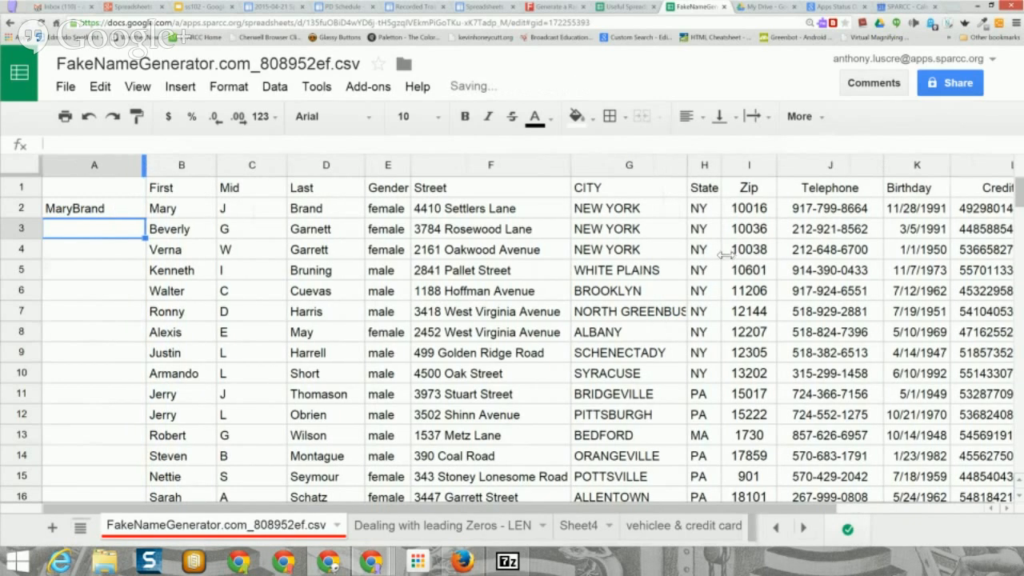
key("Up")
key("Return")
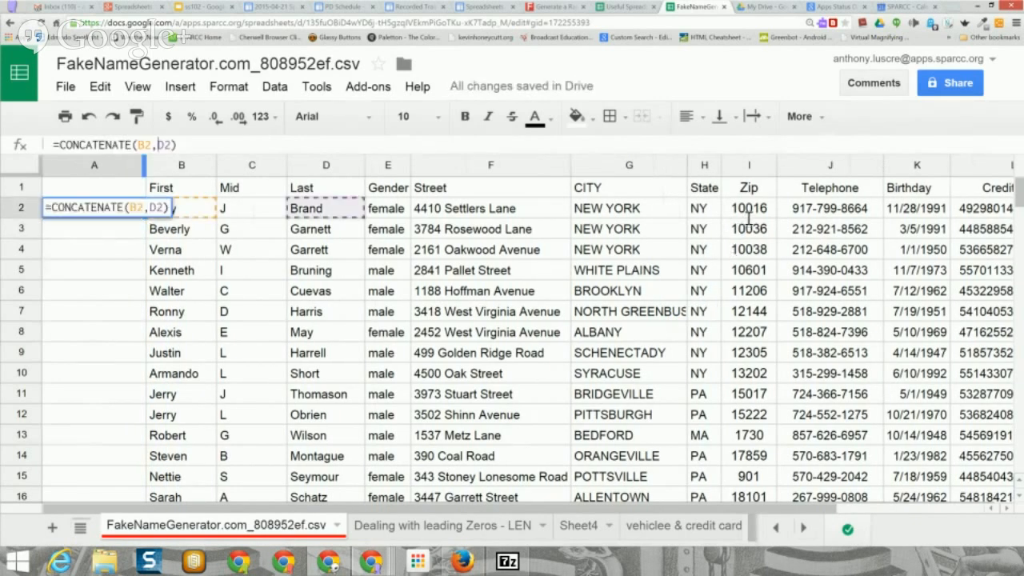
type("\"")
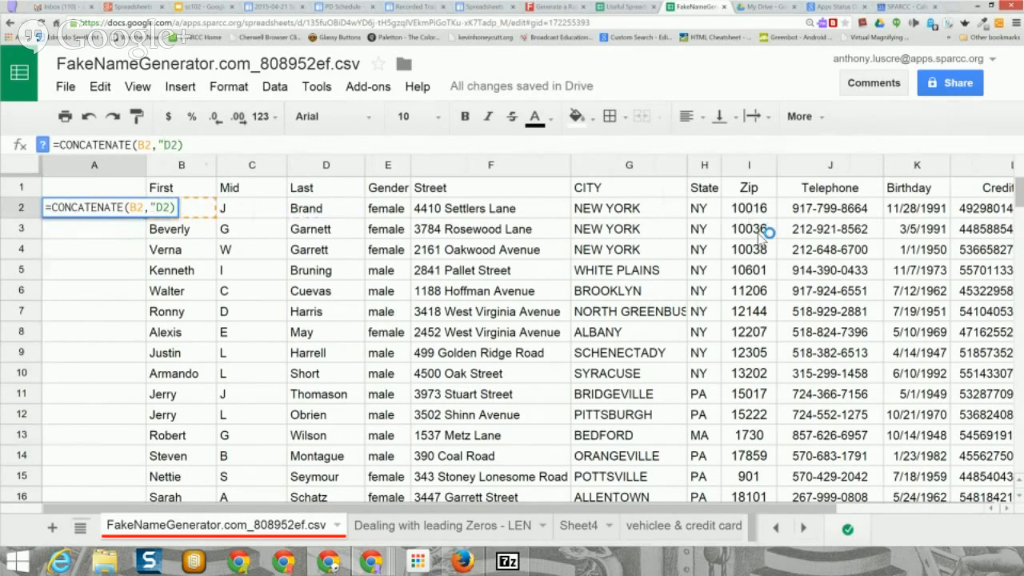
type(" \"")
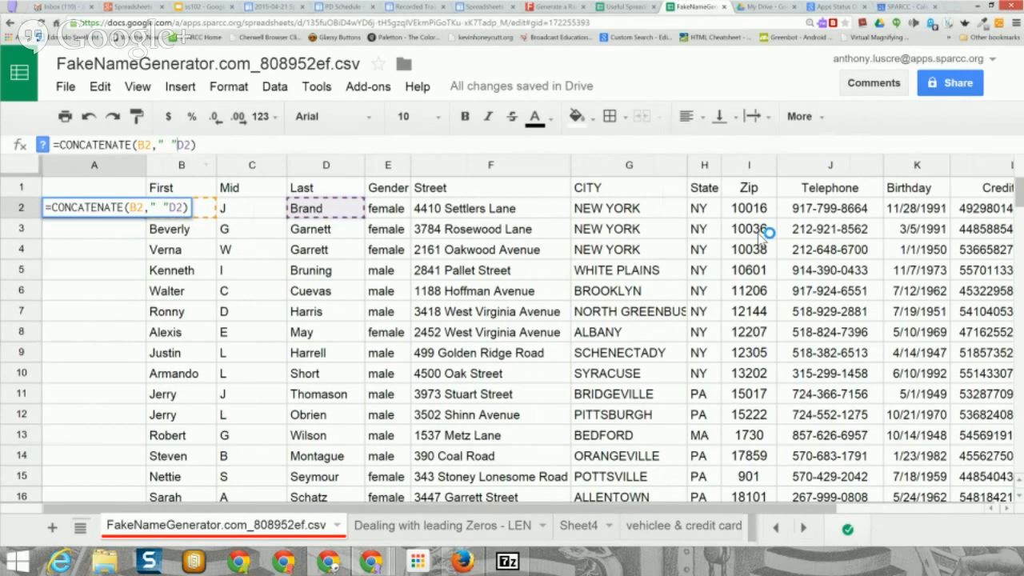
type(",")
key("Return")
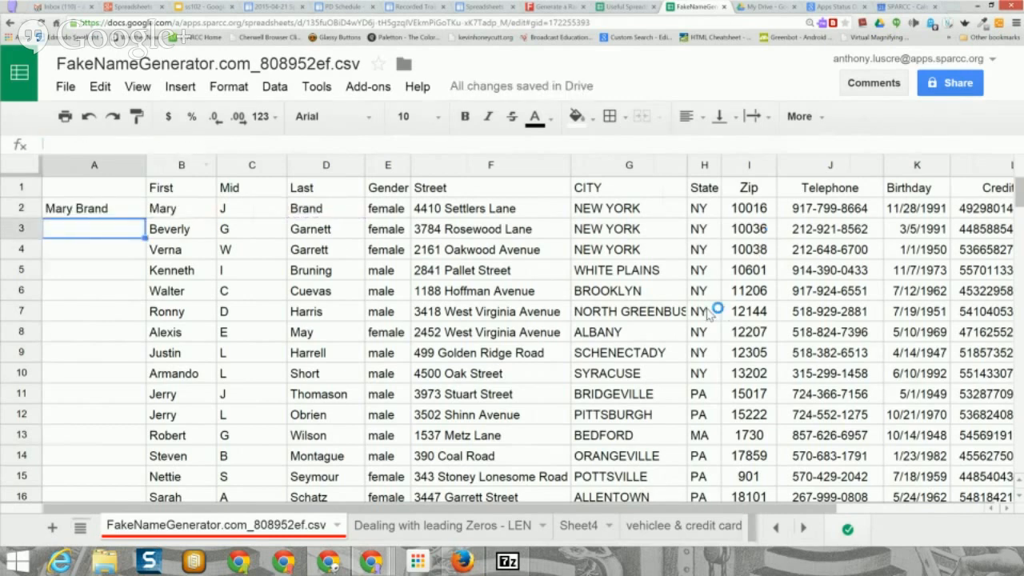
Step: Replace the CONCATENATE formula in A2 with an ampersand formula joining B2, a quoted space and D2
key("Up")
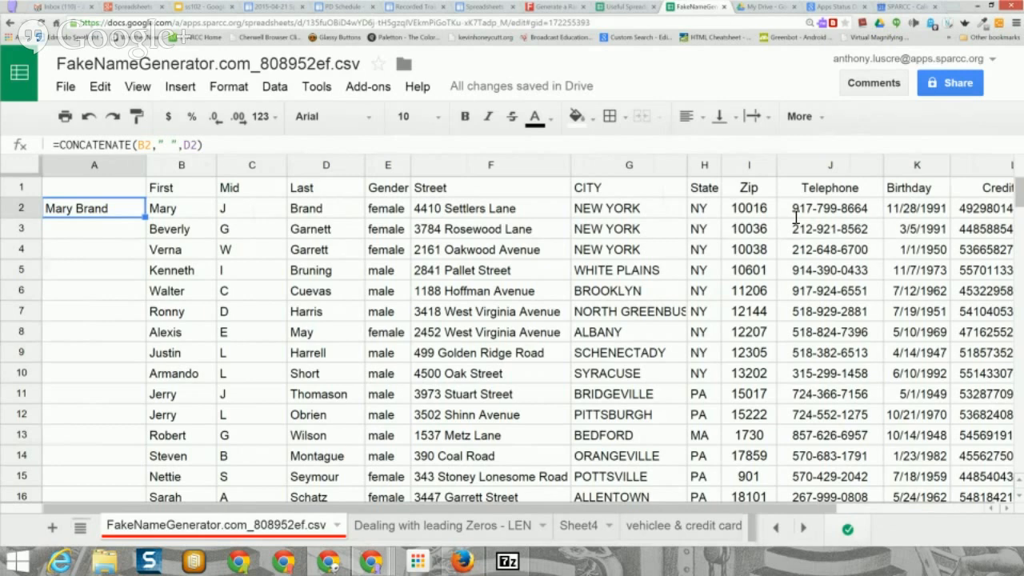
left_click_drag(60, 145, 202, 145)
key("BackSpace")
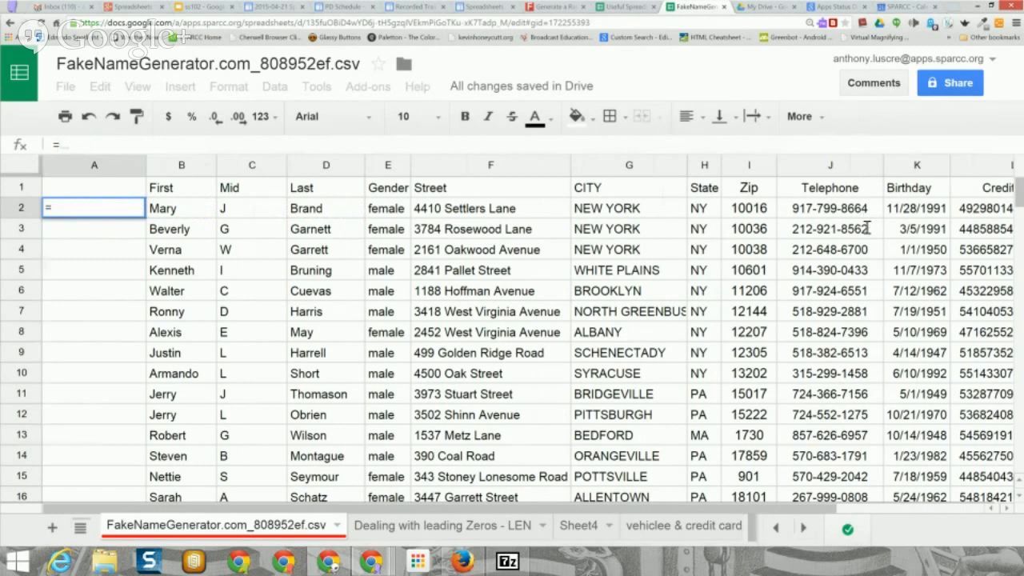
key("Right")
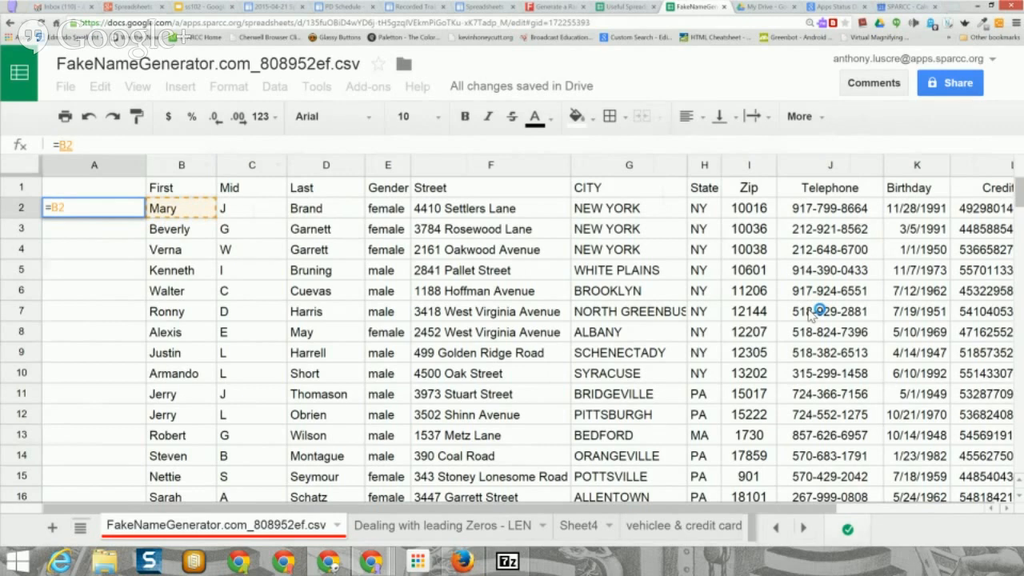
type("&\"")
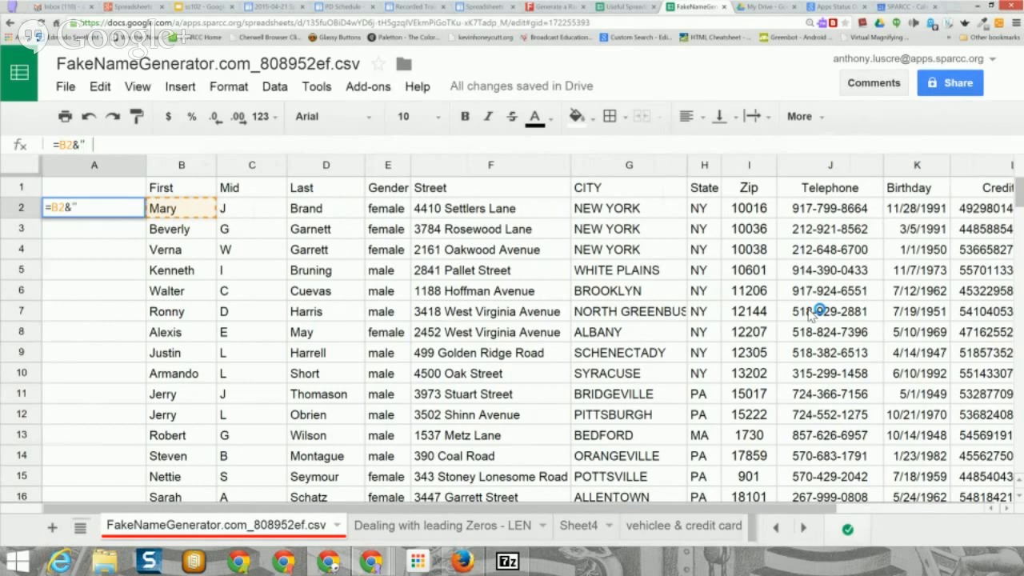
type(" \"")
type("&")
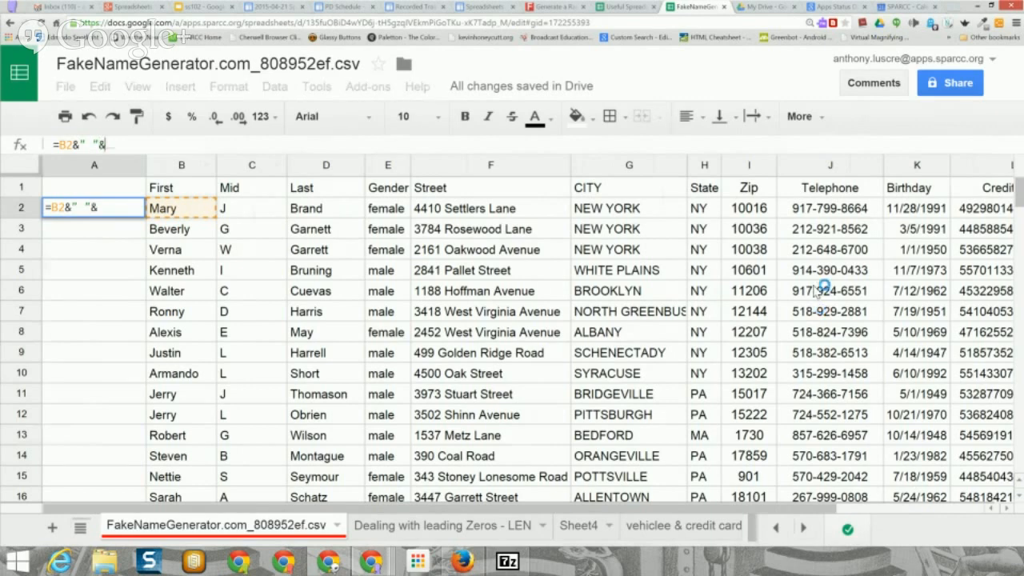
type("D2")
key("Return")
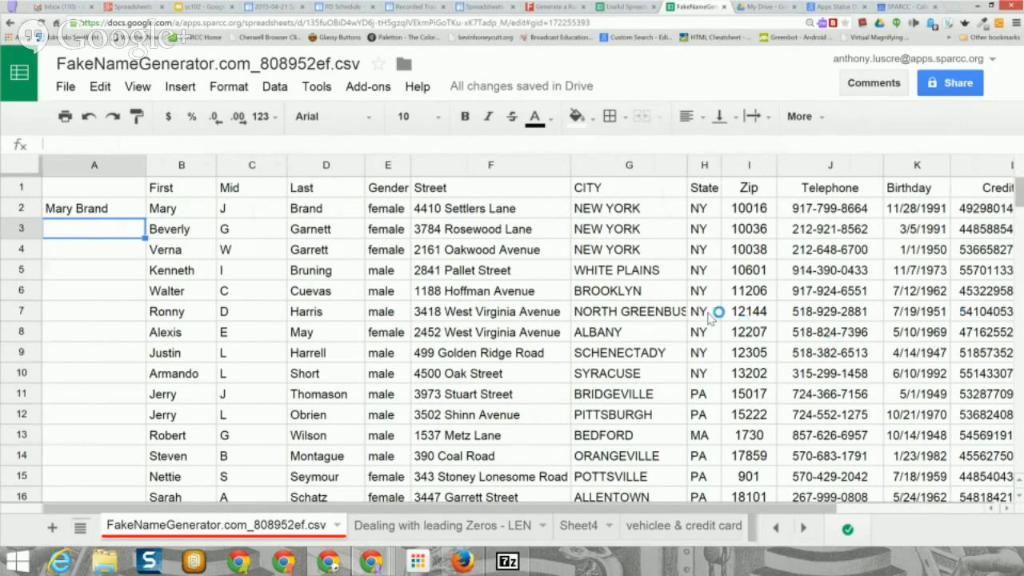
Step: Fill the ampersand formula from A2 down through A12
key("Up")
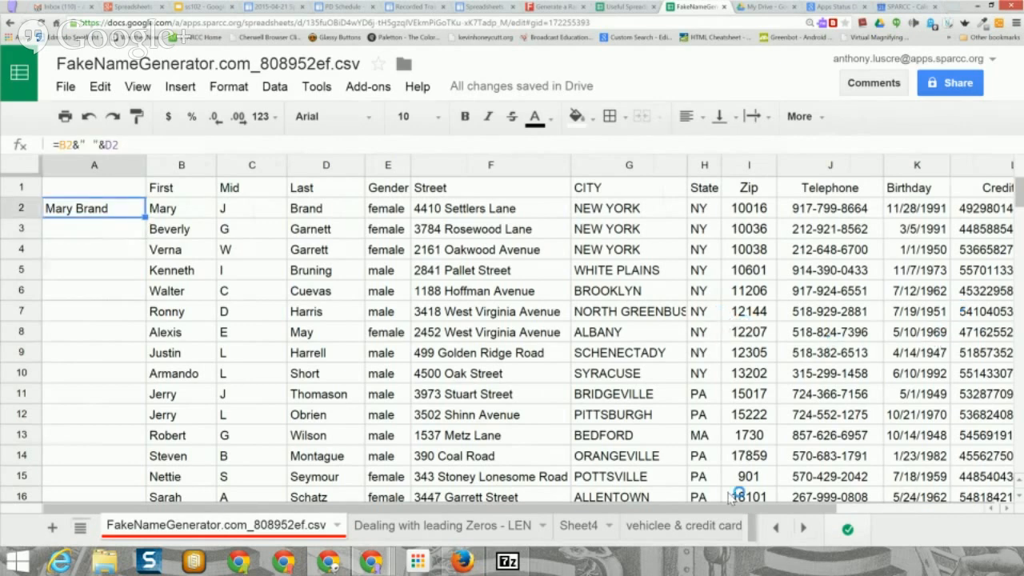
key("shift+Down")
key("shift+Down")
key("shift+Down")
key("shift+Down")
key("shift+Down")
key("shift+Down")
key("shift+Down")
key("shift+Down")
key("shift+Down")
key("shift+Down")
key("ctrl+d")
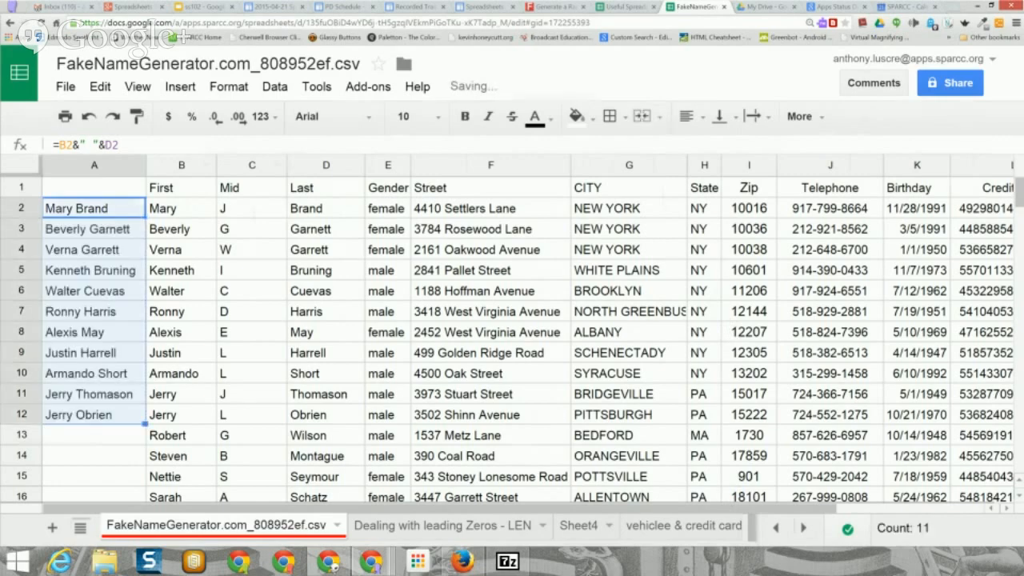
Step: Extend the formula fill in column A down to the last data row, 151
scroll(512, 336, "down", 4)
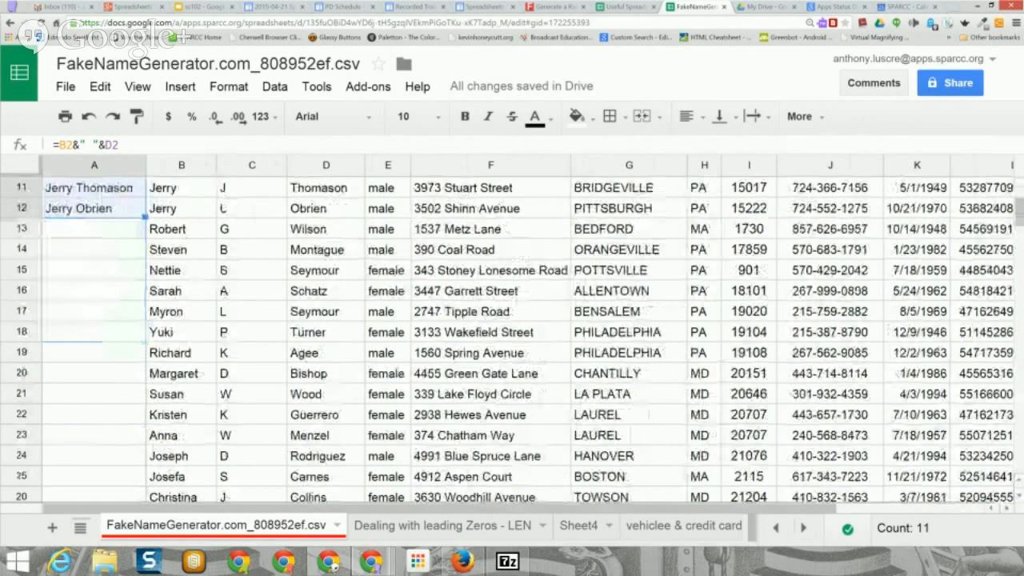
scroll(512, 336, "down", 20)
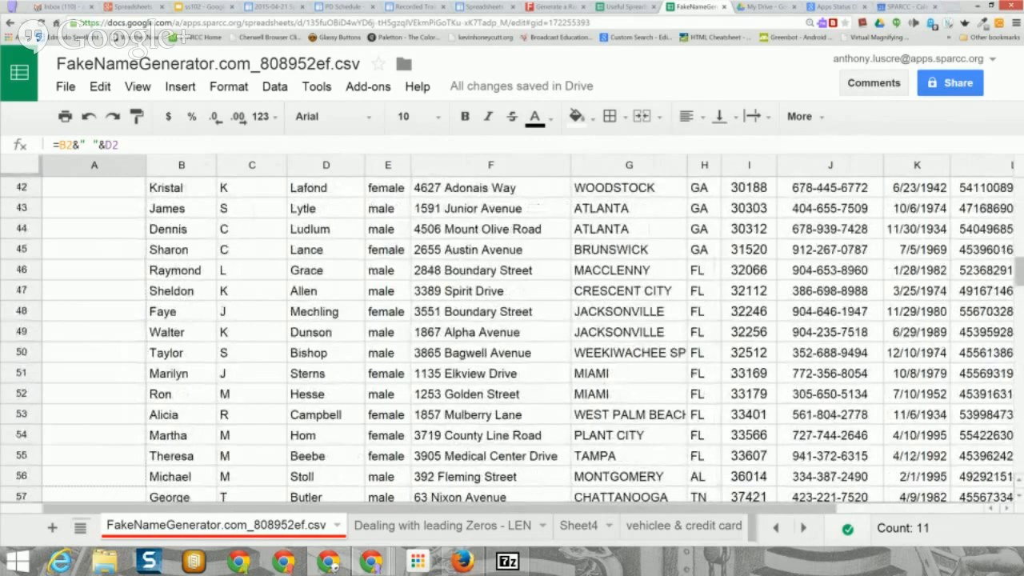
scroll(512, 336, "down", 20)
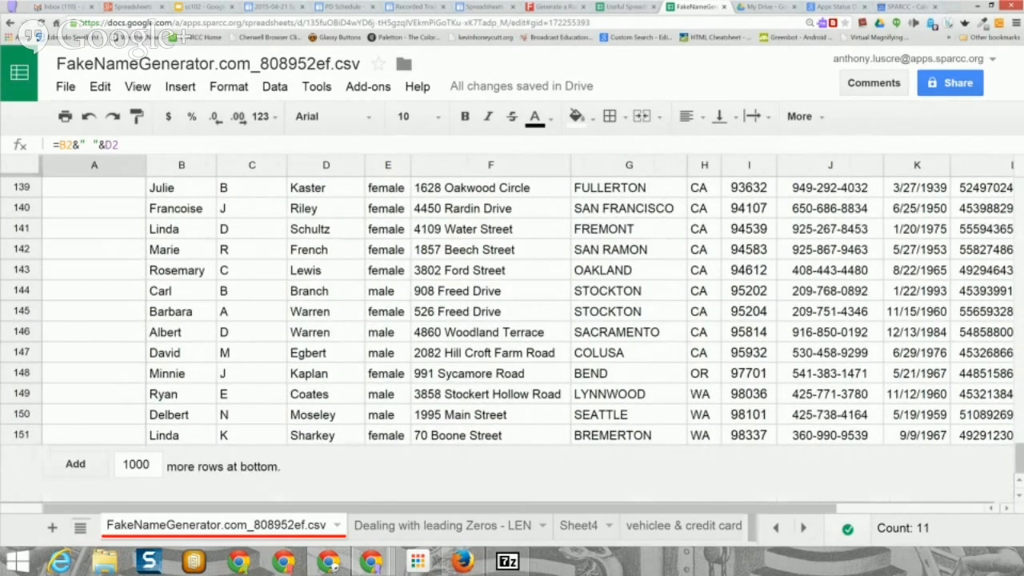
left_click_drag(144, 455, 145, 438)
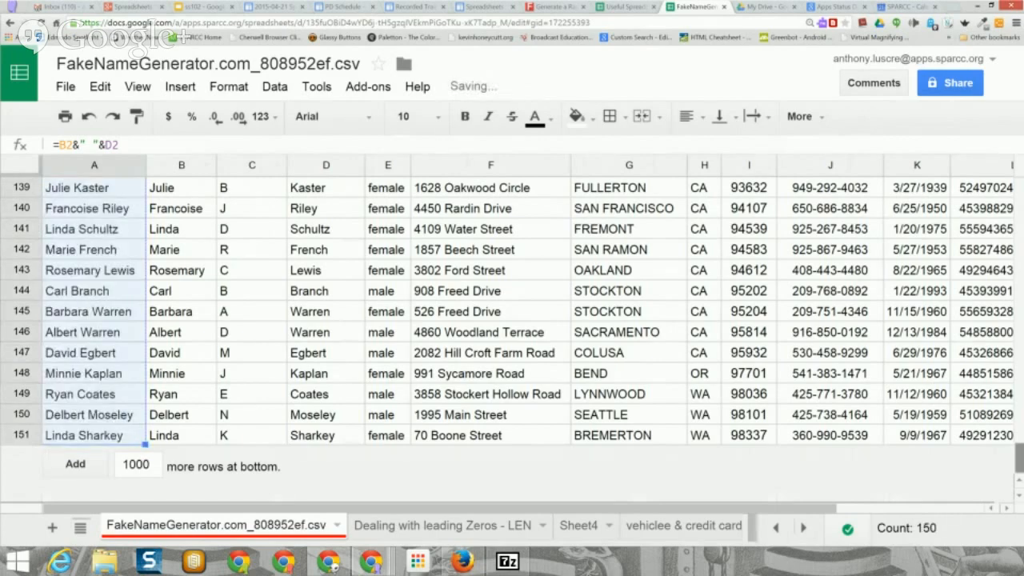
scroll(512, 336, "up", 20)
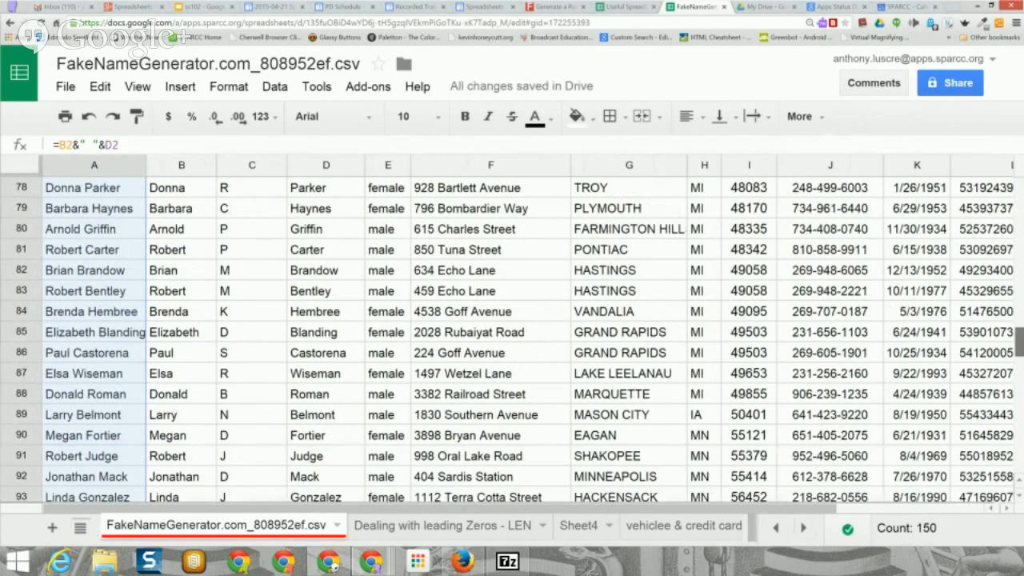
scroll(512, 336, "up", 20)
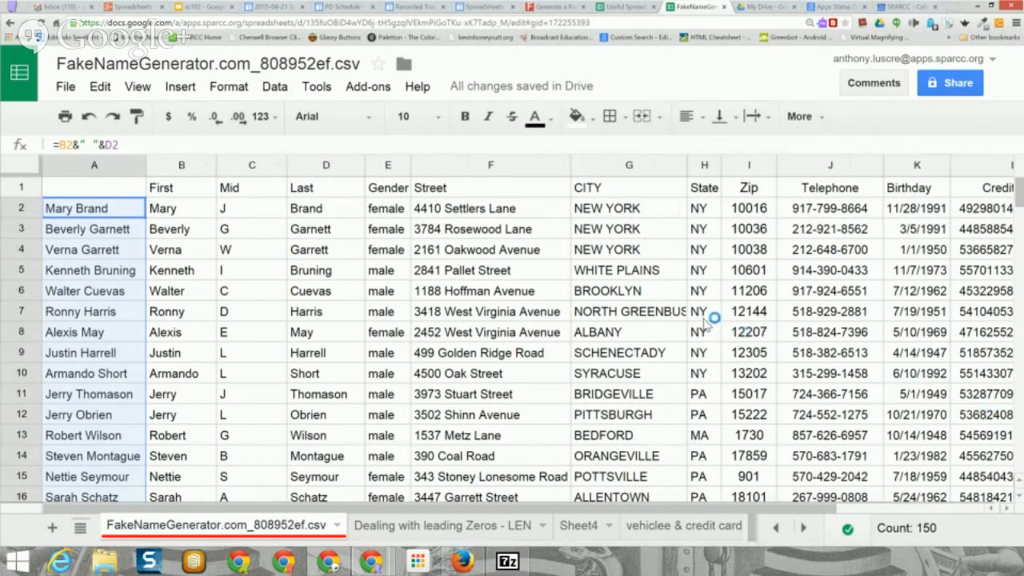
Step: Copy column A and paste it over itself as values only, then check cell A2's content
key("ctrl+z")
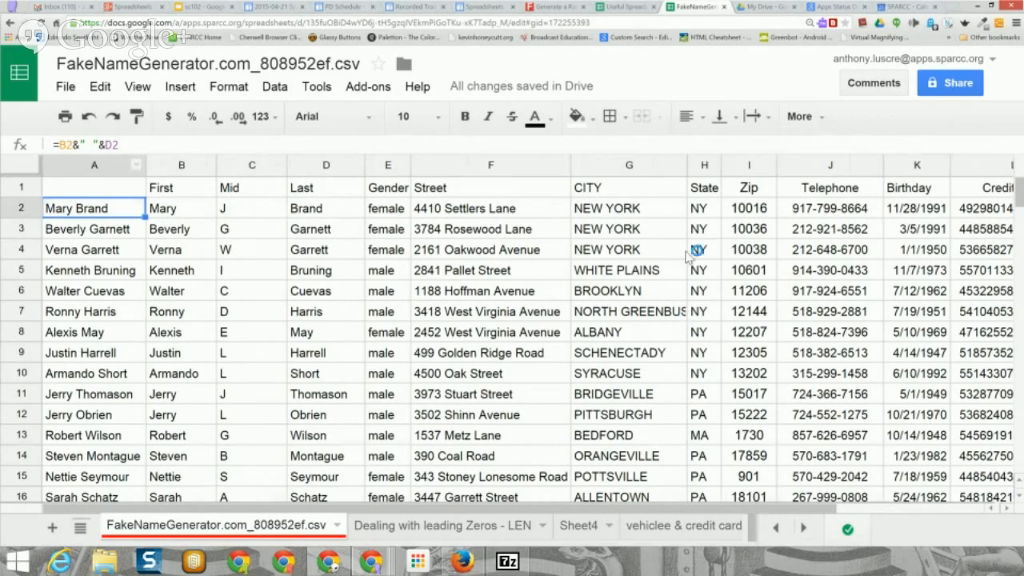
key("ctrl+space")
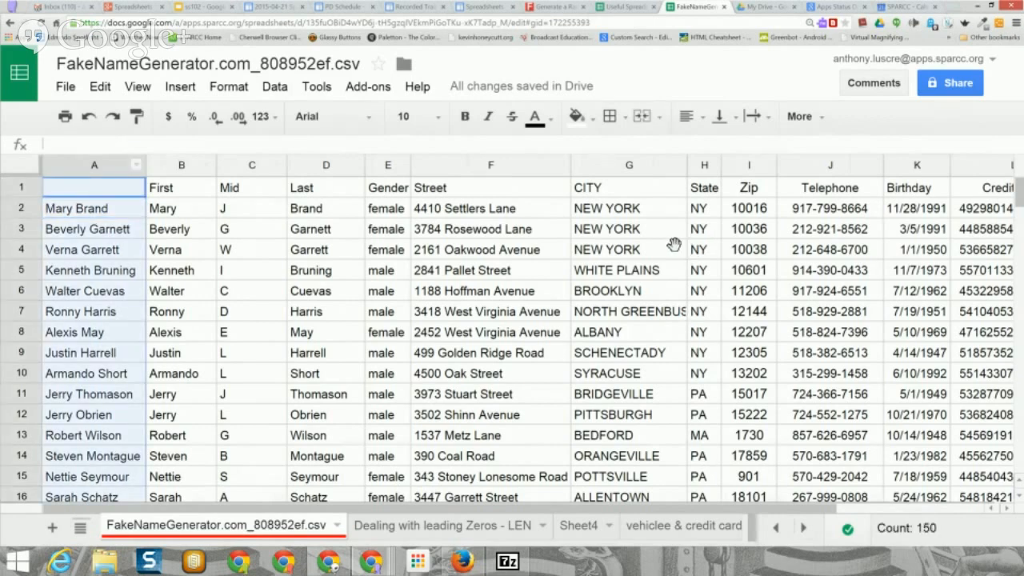
key("shift+F10")
key("Down")
key("Escape")
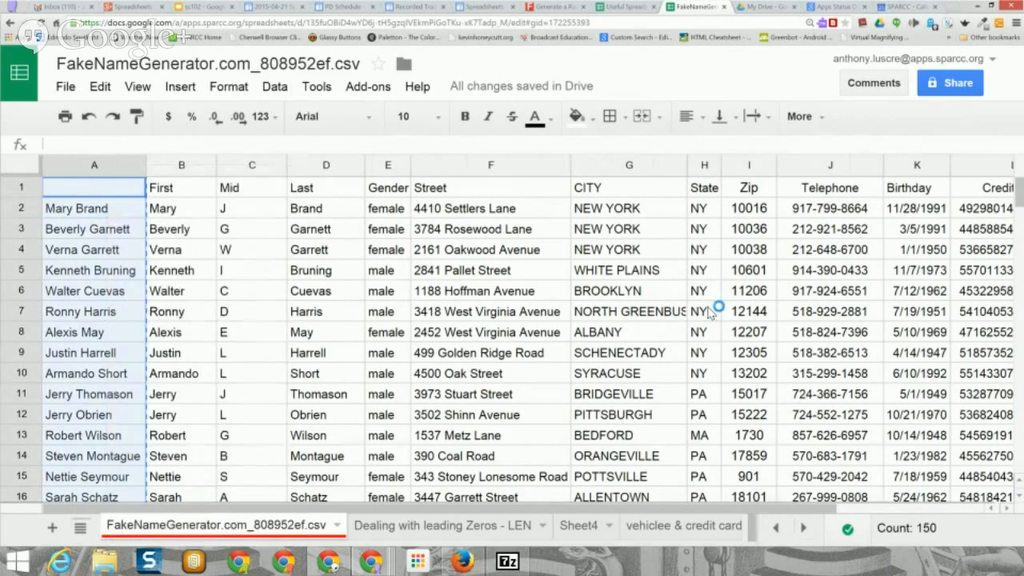
key("shift+F10")
key("Down")
key("Down")
key("Down")
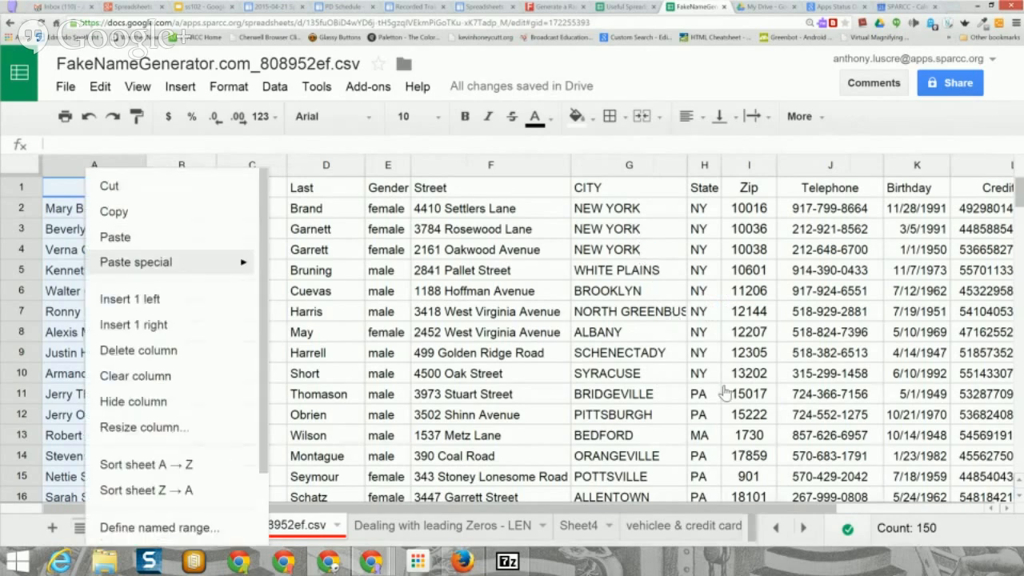
key("Right")
key("Return")
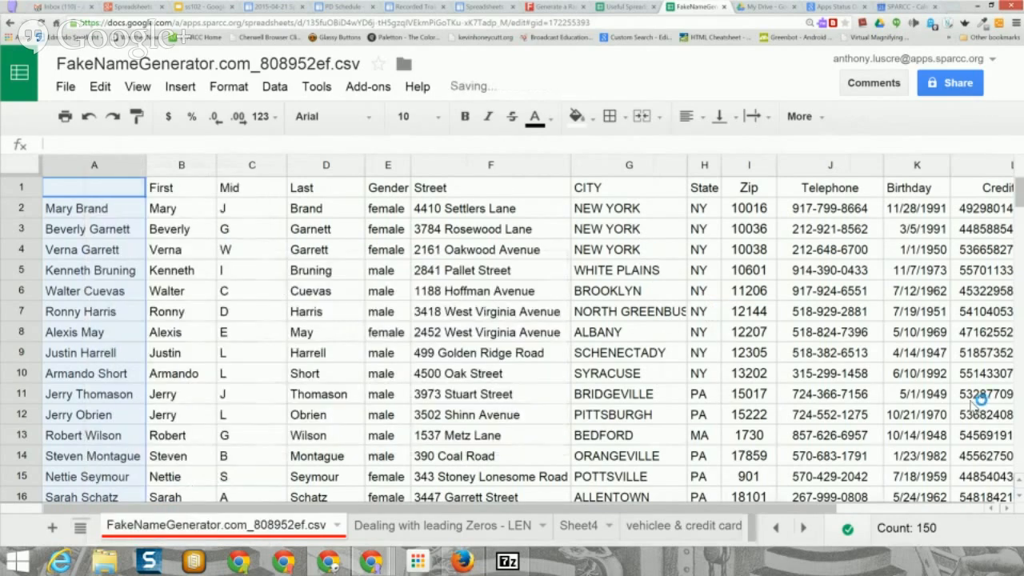
key("Down")
key("Down")
key("Up")
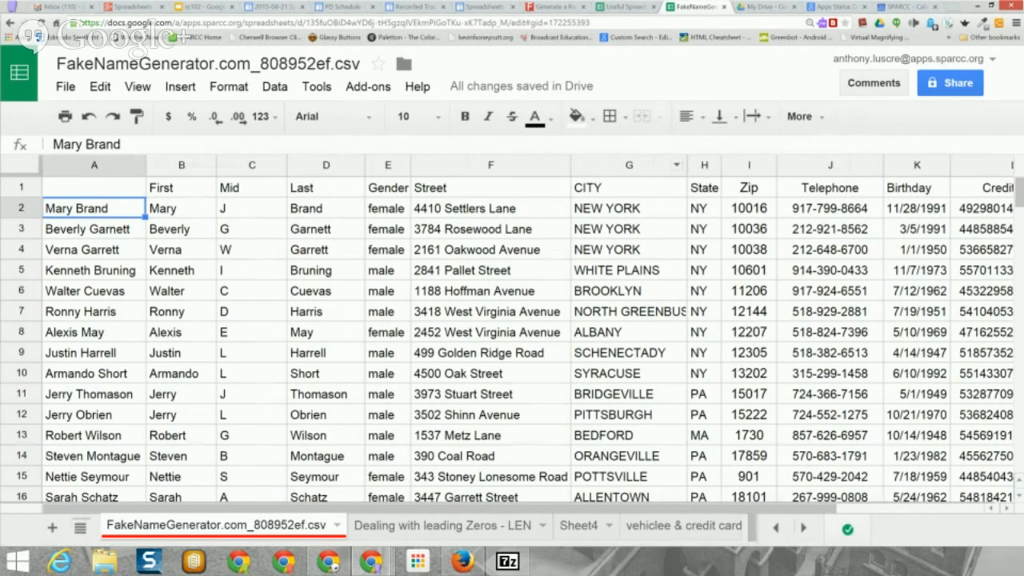
Step: Insert one empty column between the CITY and State columns
left_click(675, 165)
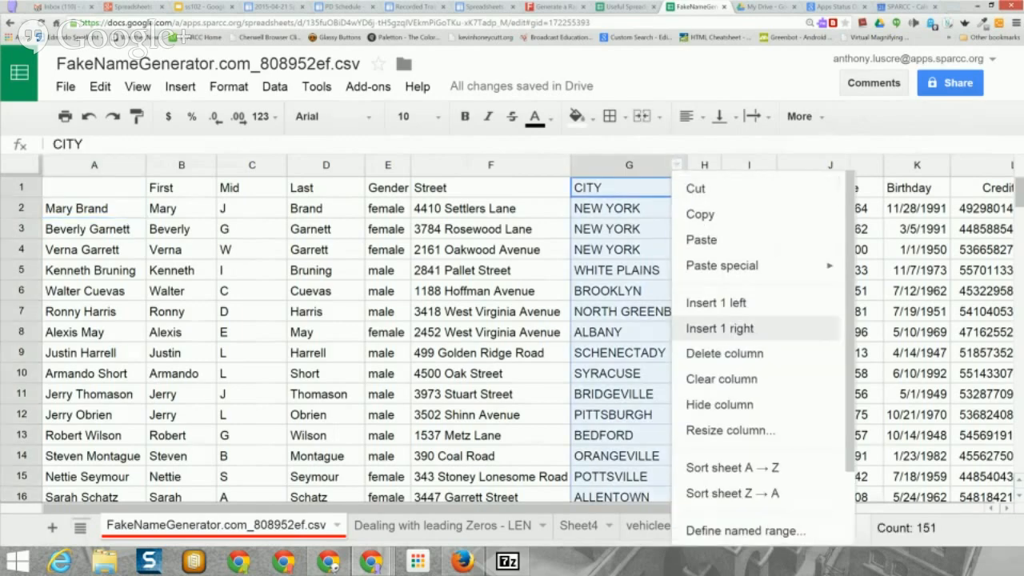
left_click(720, 328)
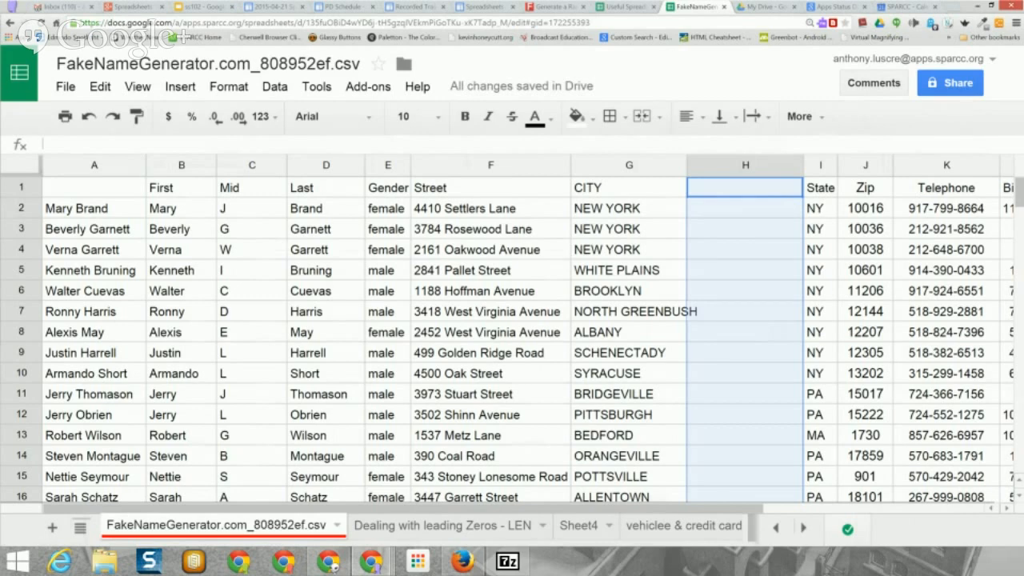
Step: Enter the formula =proper(G2) in cell H2 to convert the city name to proper case
left_click(745, 188)
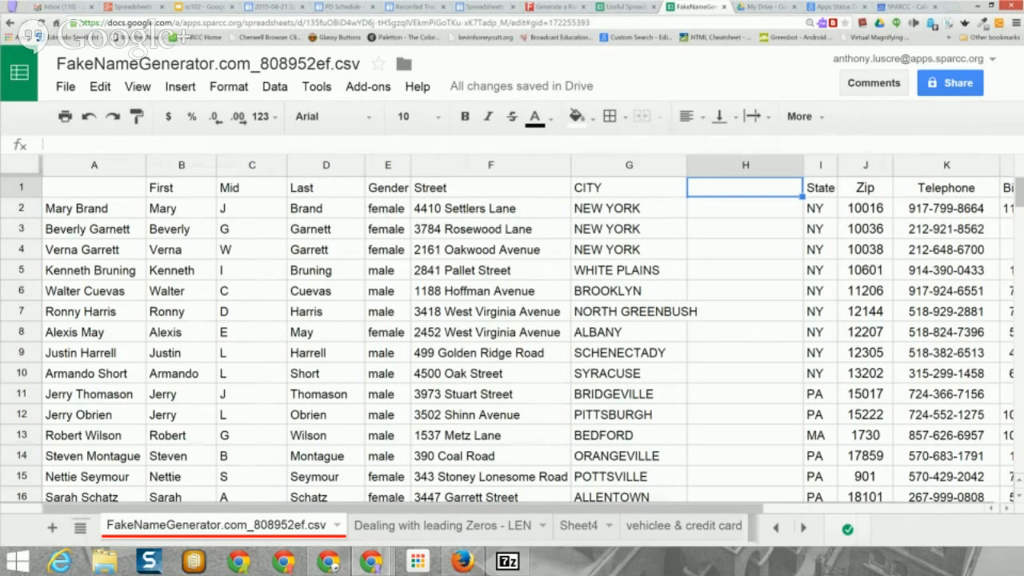
left_click(745, 207)
type("=")
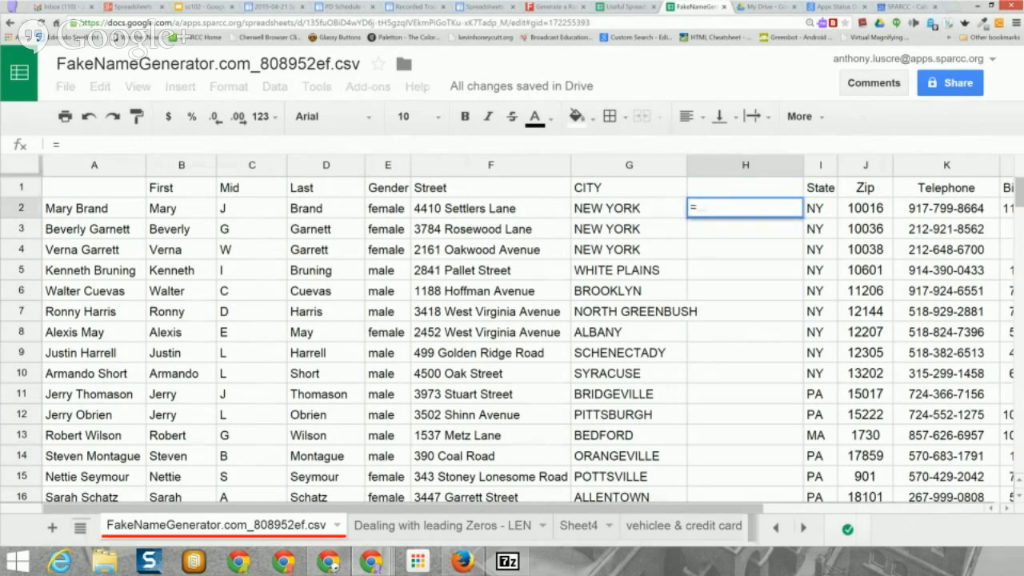
type("proper(")
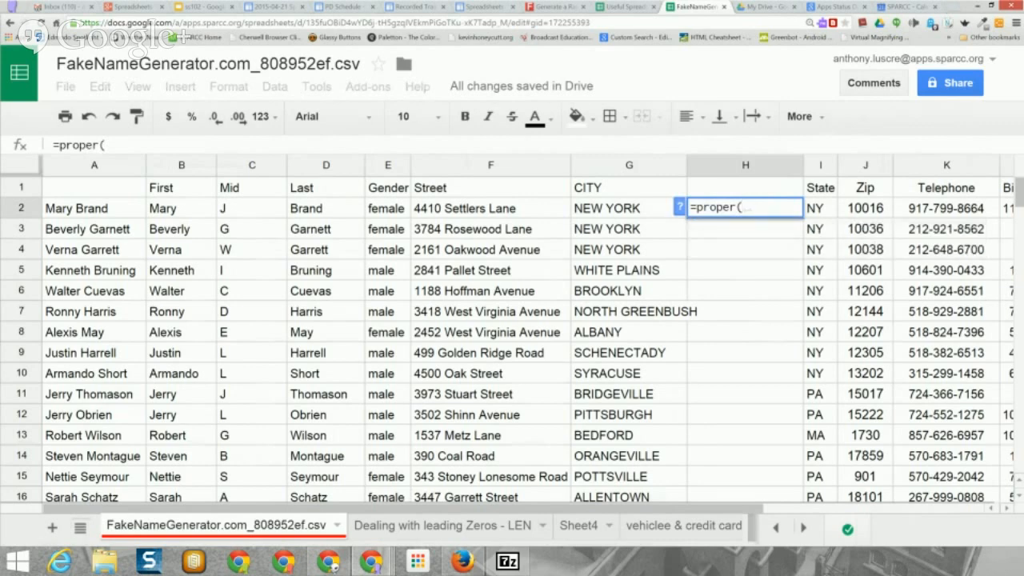
key("Left")
key("Return")
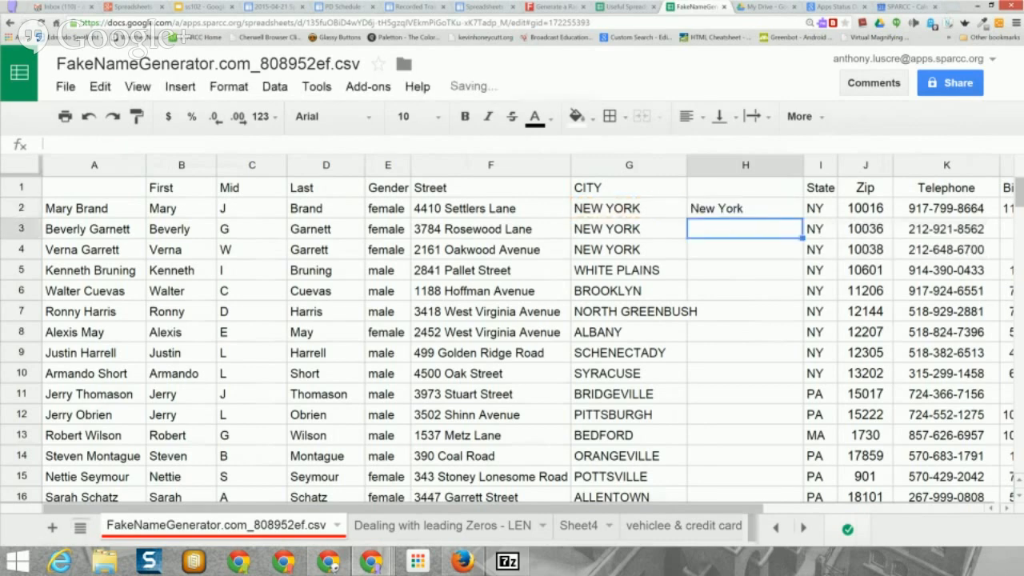
Step: Fill the PROPER formula from H2 up into header cell H1 and down column H through row 151
key("Up")
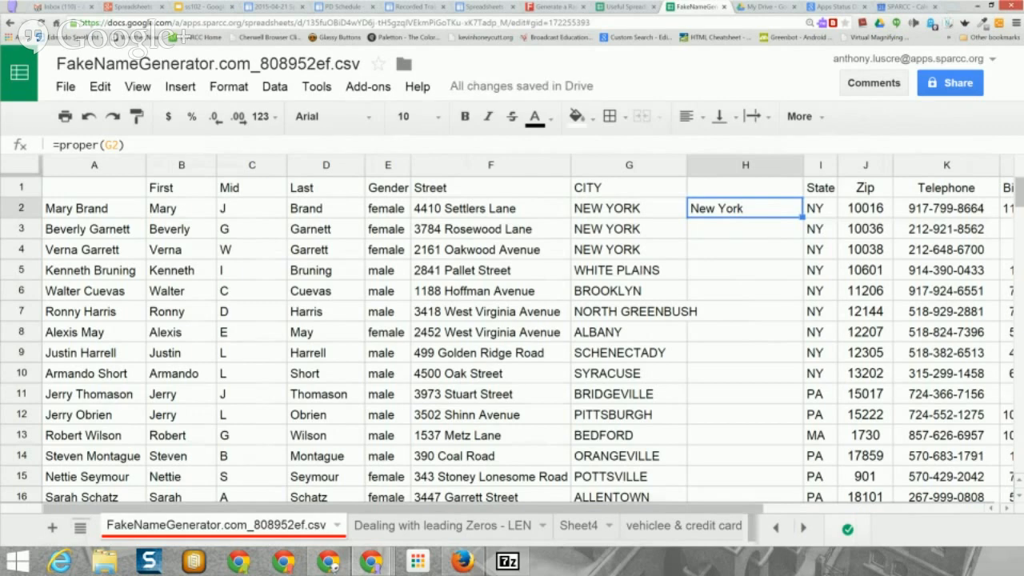
left_click_drag(802, 217, 800, 189)
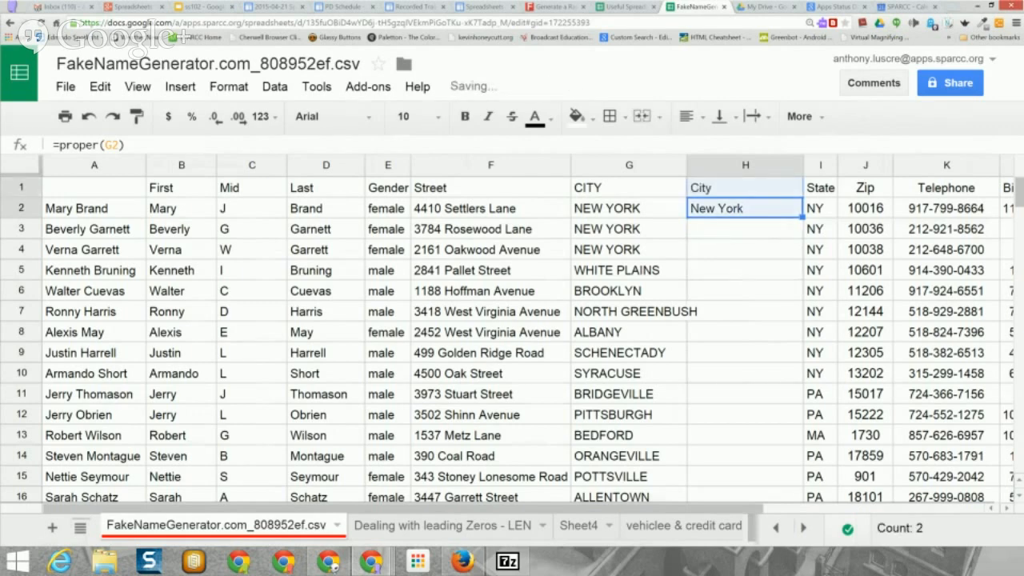
scroll(512, 336, "down", 15)
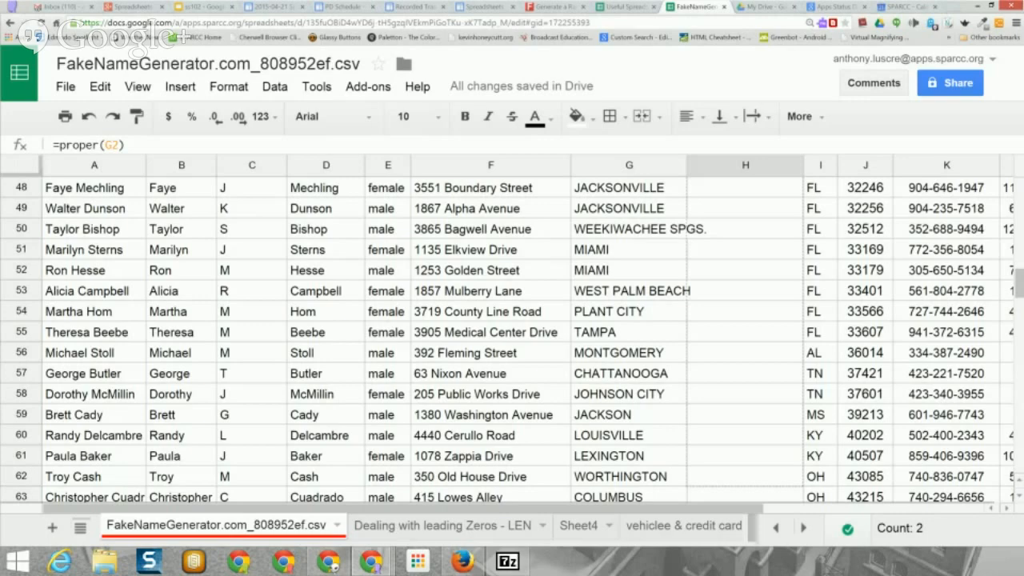
scroll(512, 336, "down", 20)
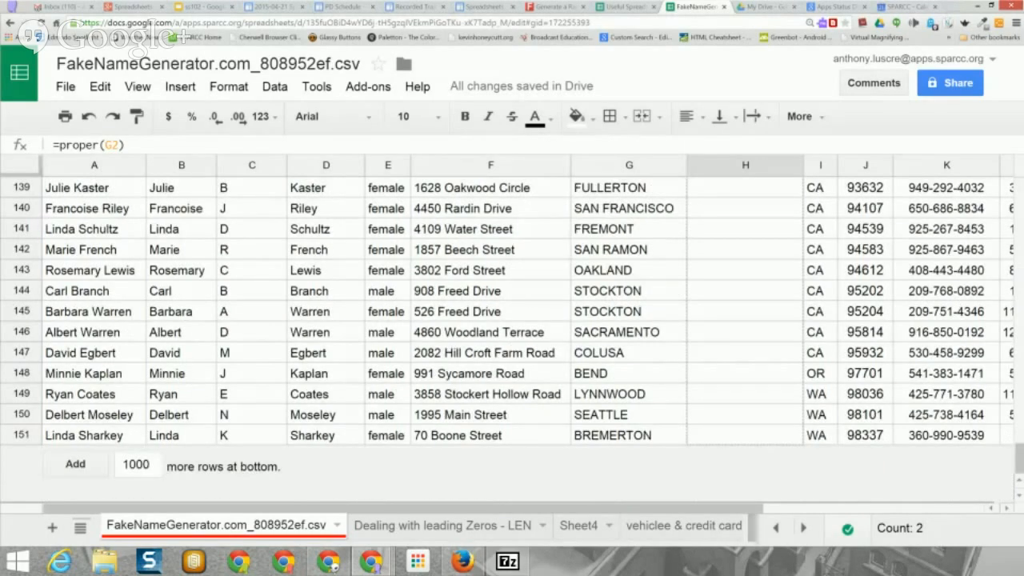
key("ctrl+d")
scroll(512, 336, "up", 14)
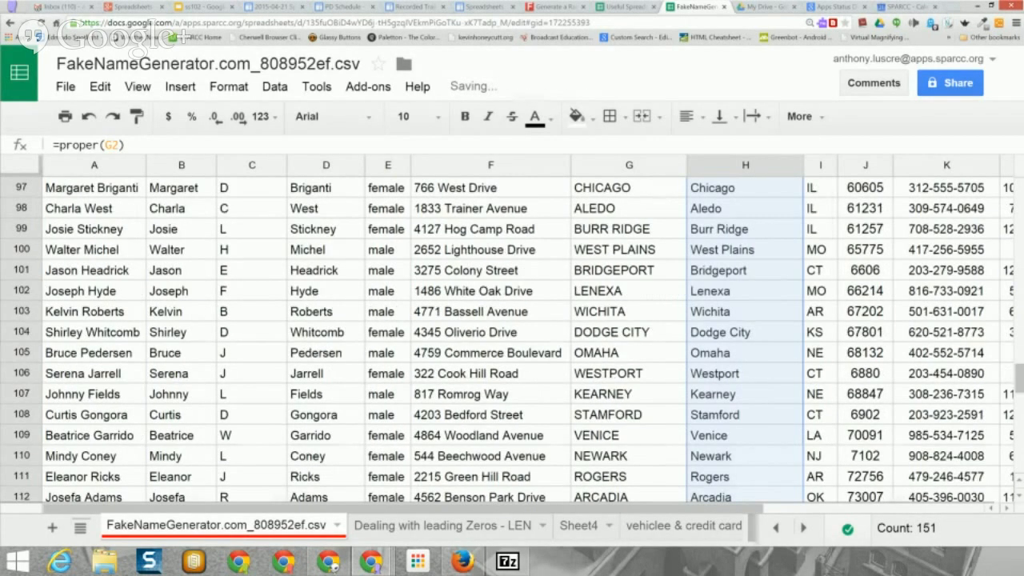
scroll(511, 336, "up", 12)
scroll(512, 336, "up", 7)
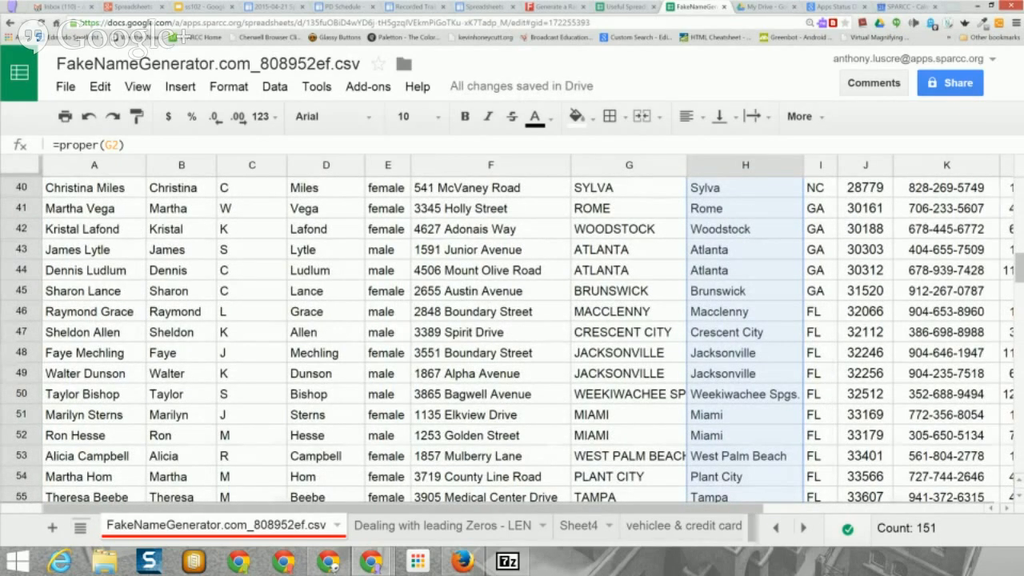
scroll(512, 336, "up", 7)
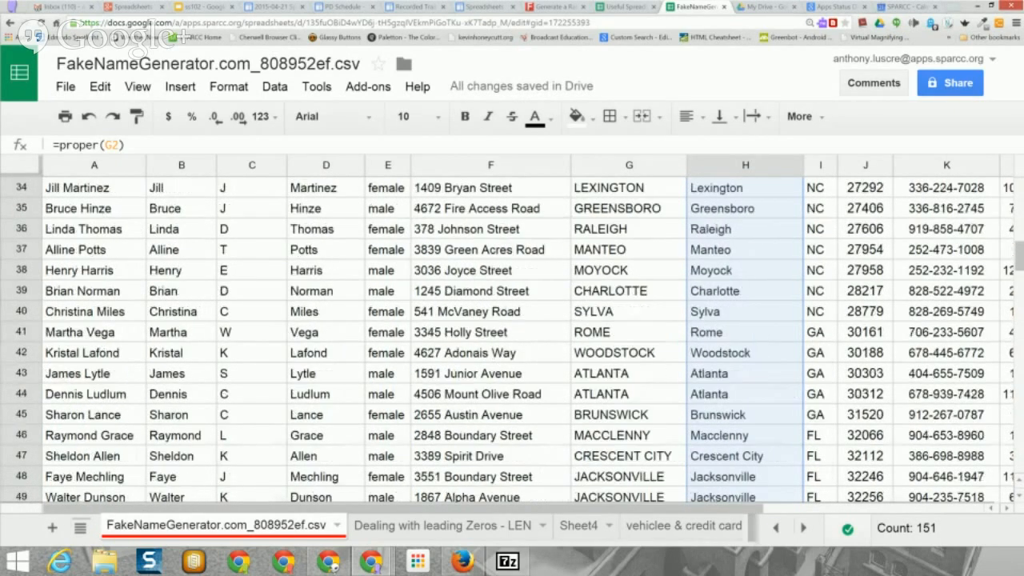
scroll(512, 336, "up", 6)
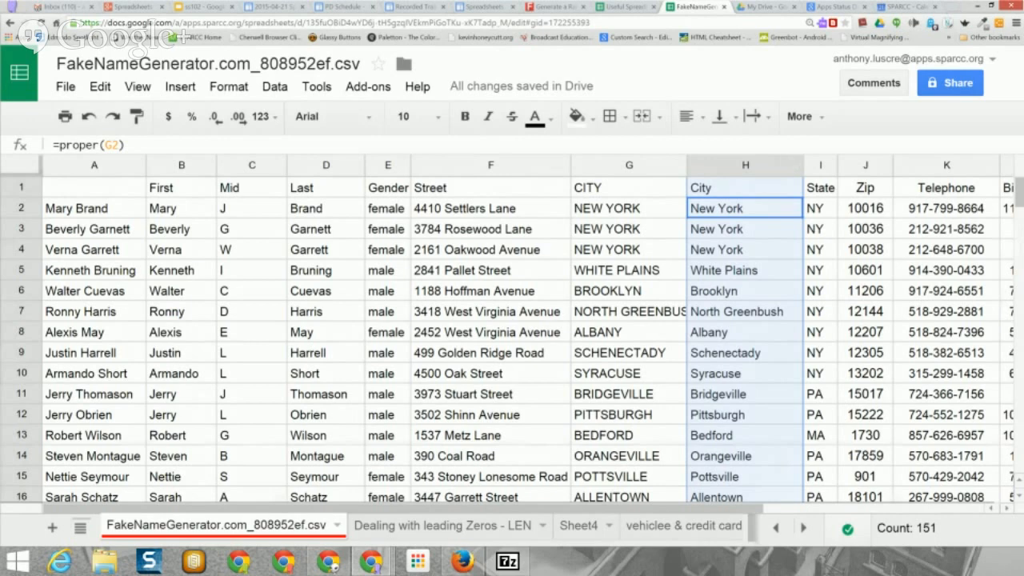
left_click(744, 209)
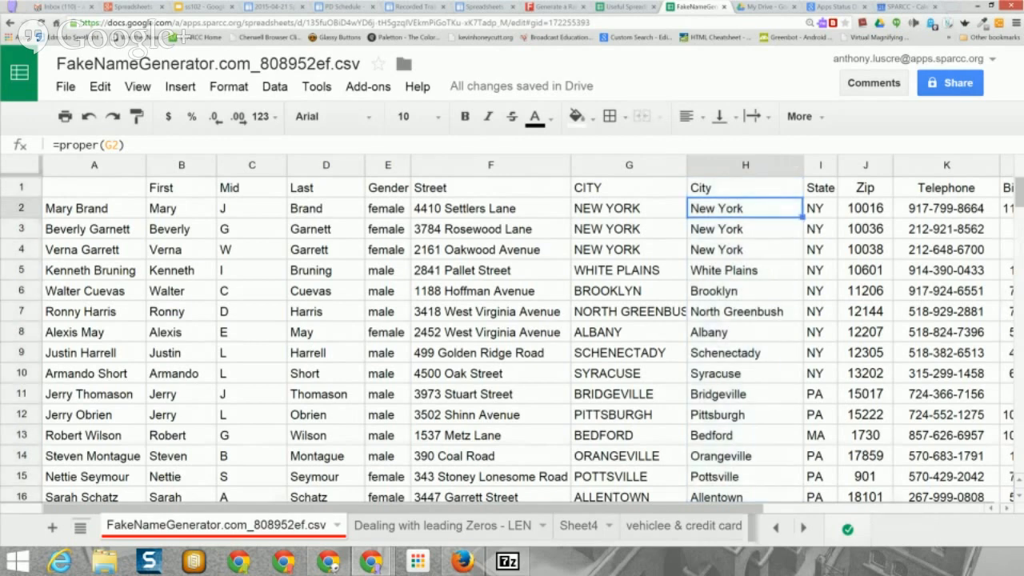
Step: Copy column H and paste it as values only over the uppercase CITY column G
left_click(745, 164)
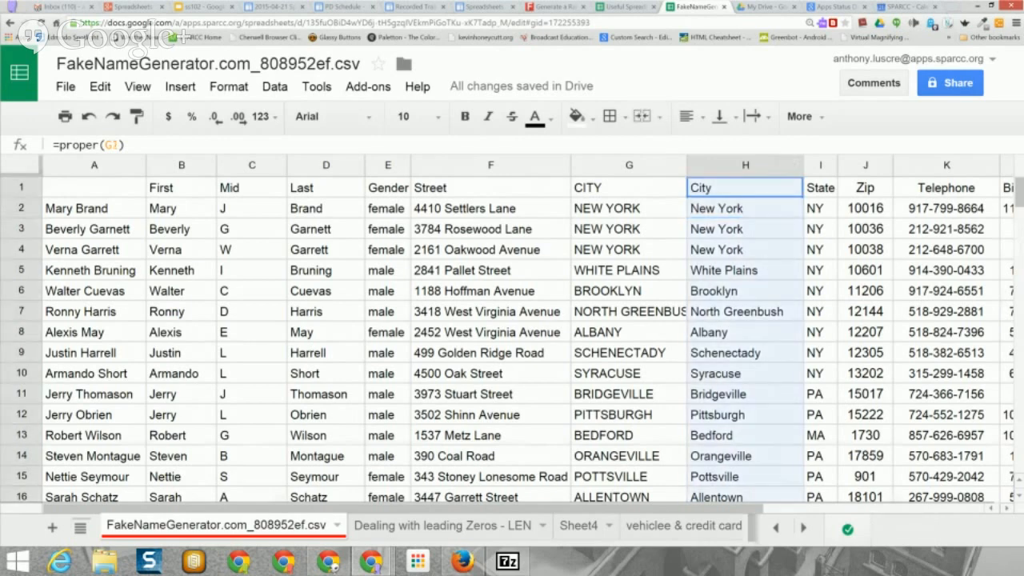
right_click(754, 168)
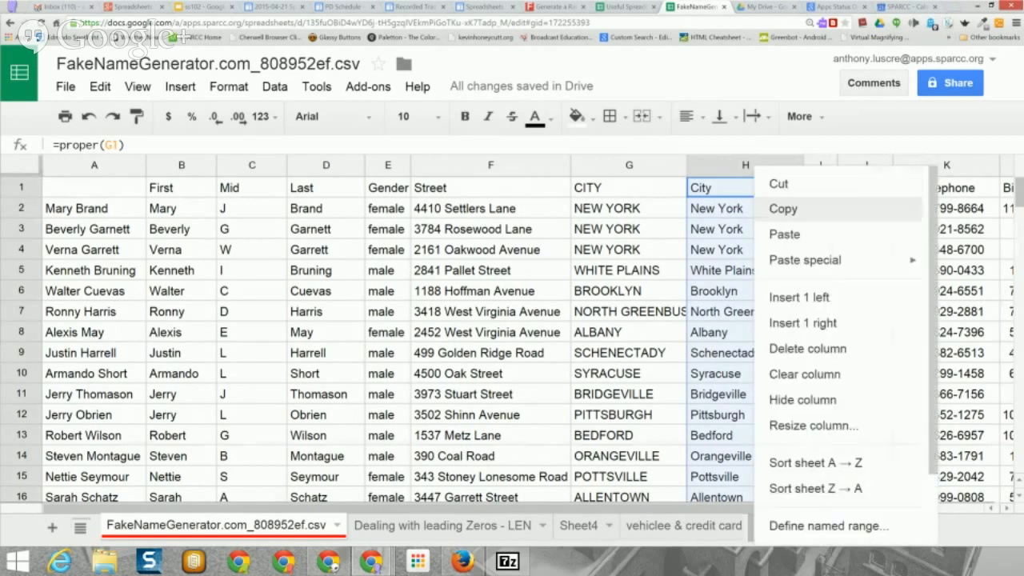
left_click(783, 209)
left_click(632, 166)
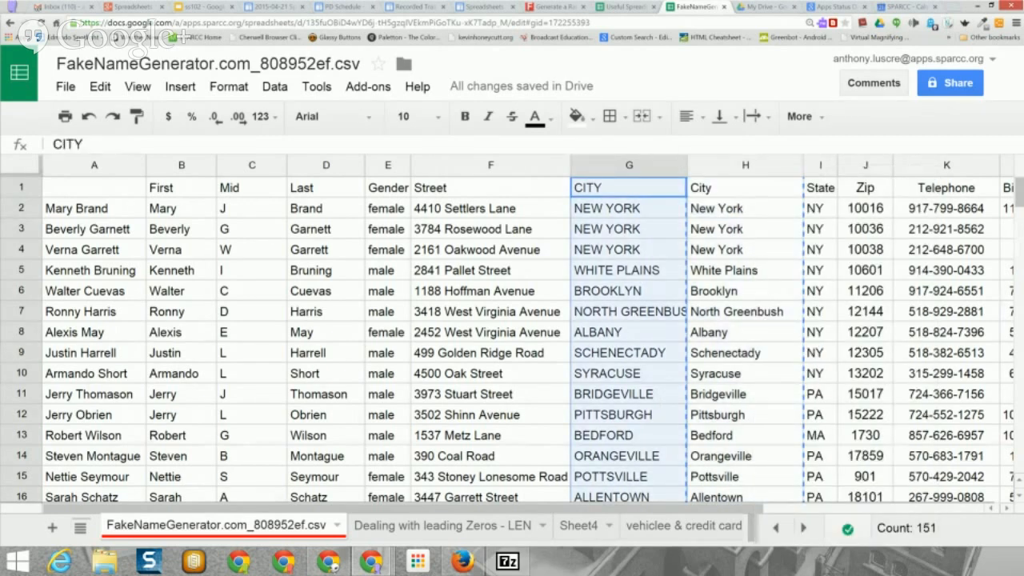
right_click(645, 166)
mouse_move(720, 260)
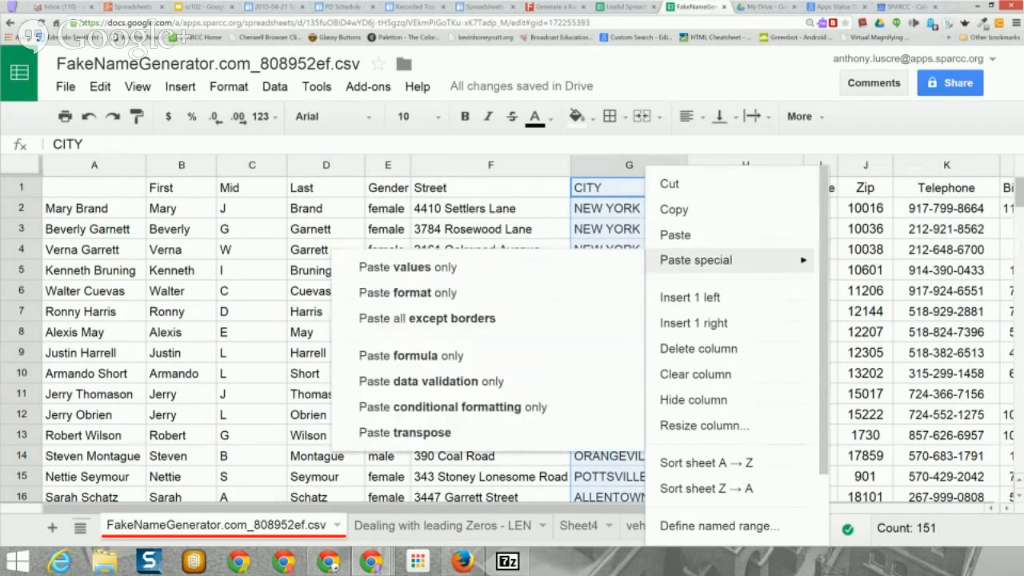
left_click(408, 267)
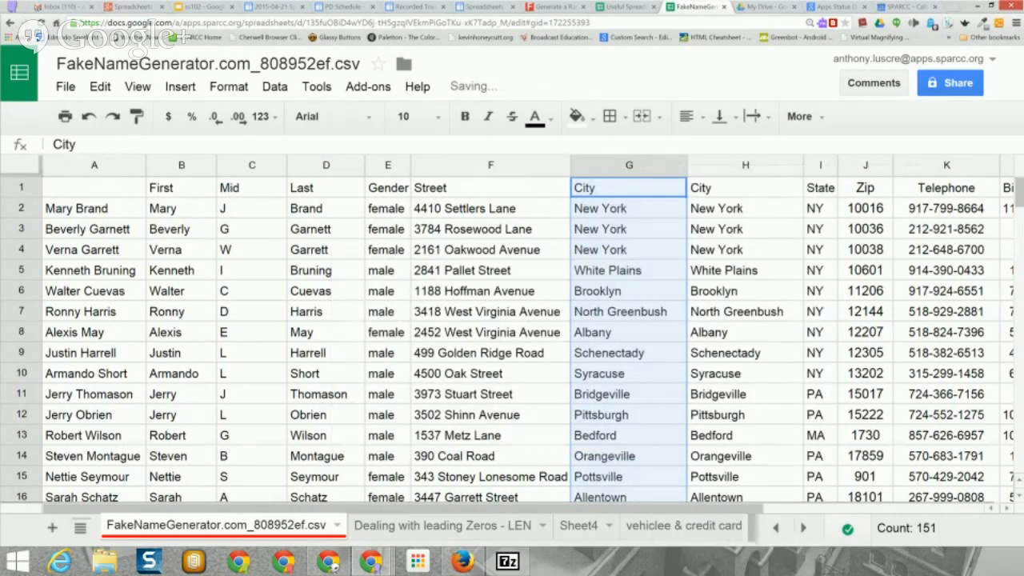
Step: Delete helper column H containing the PROPER formulas
left_click(746, 165)
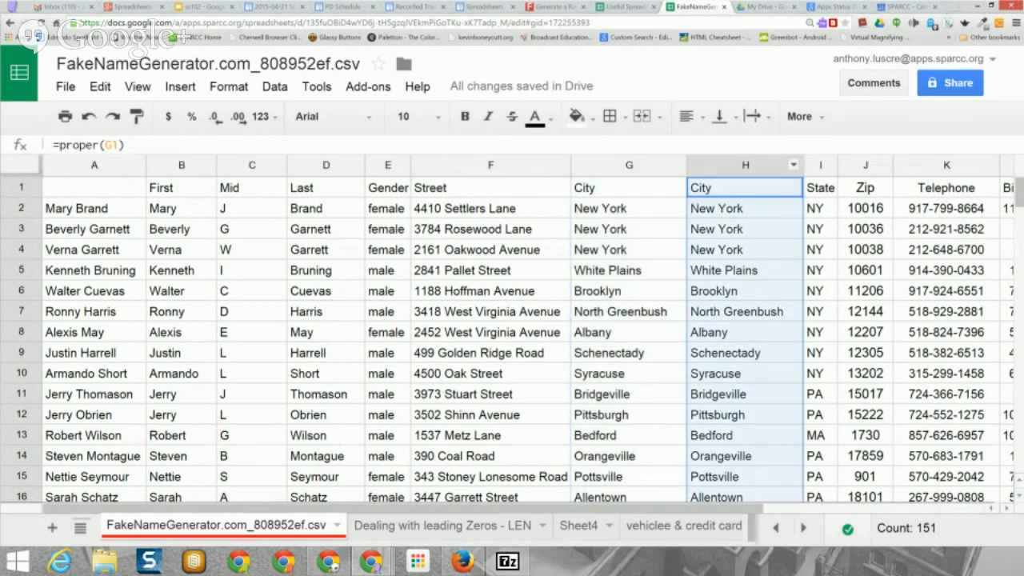
left_click(793, 164)
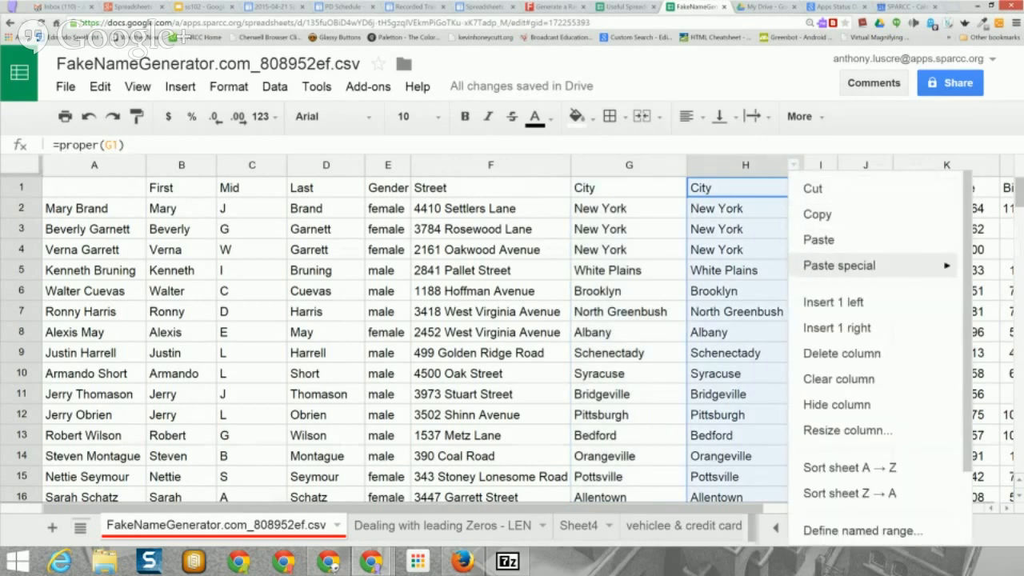
left_click(841, 353)
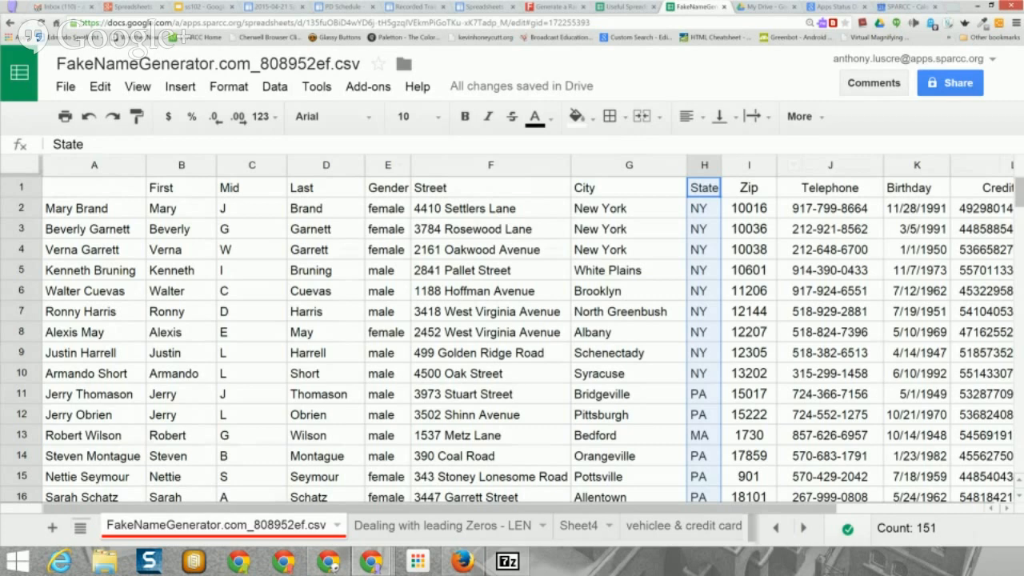
Step: Shorten the Gender header in cell E1 to "Gen."
left_click(388, 188)
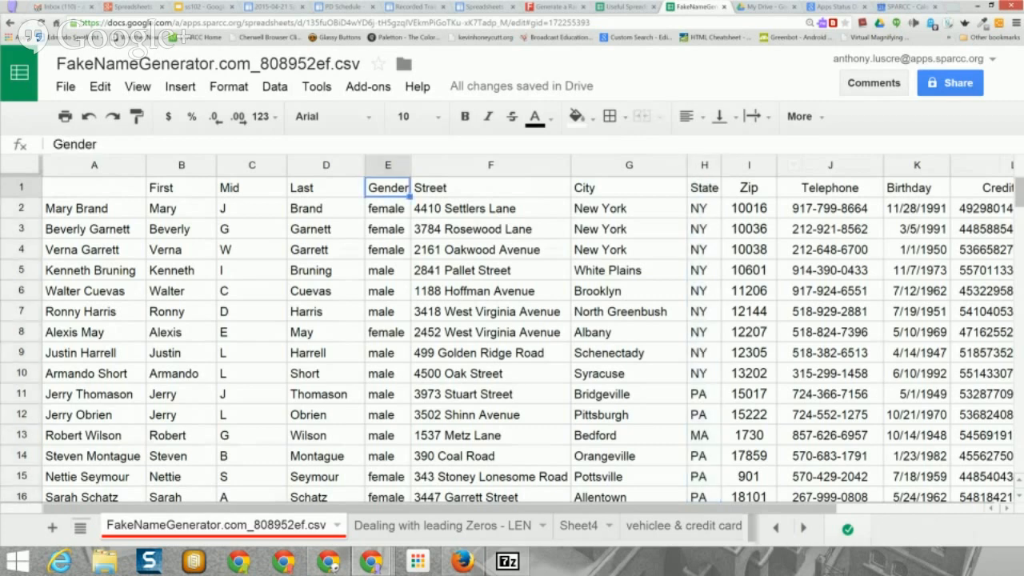
left_click_drag(78, 145, 106, 145)
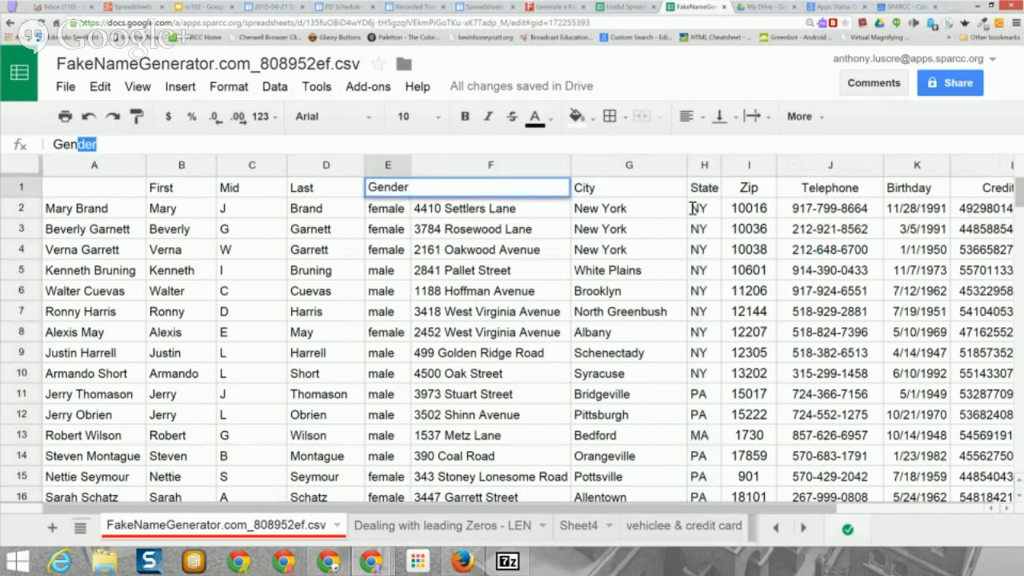
type(".,")
key("BackSpace")
key("Return")
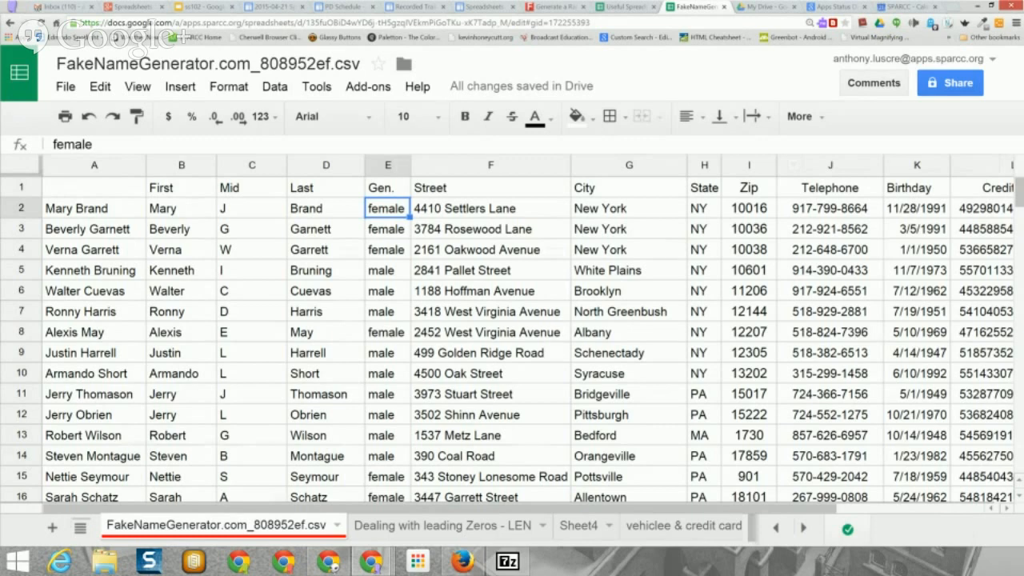
Step: Insert one empty column between the Gen. and Street columns
left_click(388, 165)
left_click(100, 87)
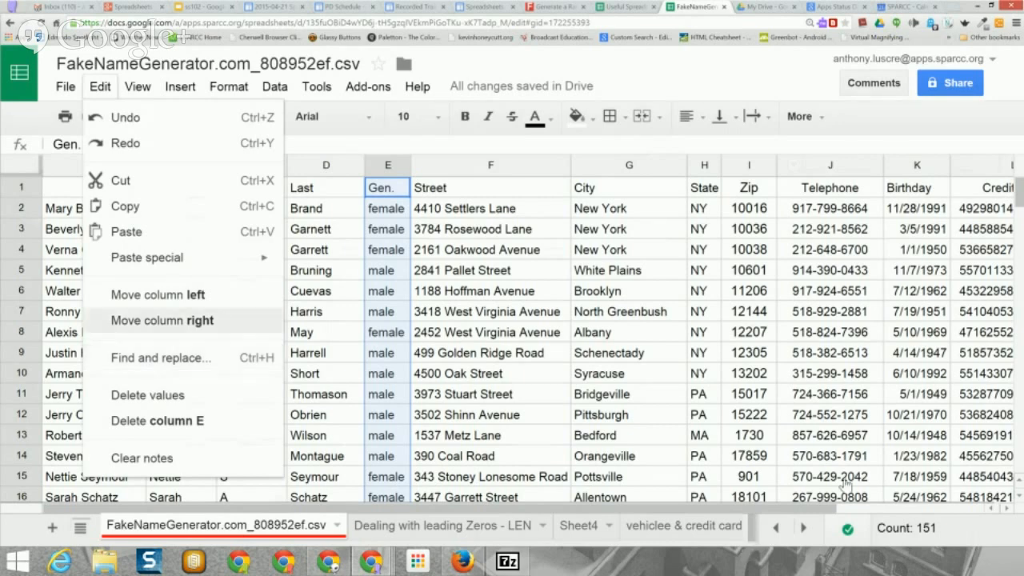
left_click(388, 165)
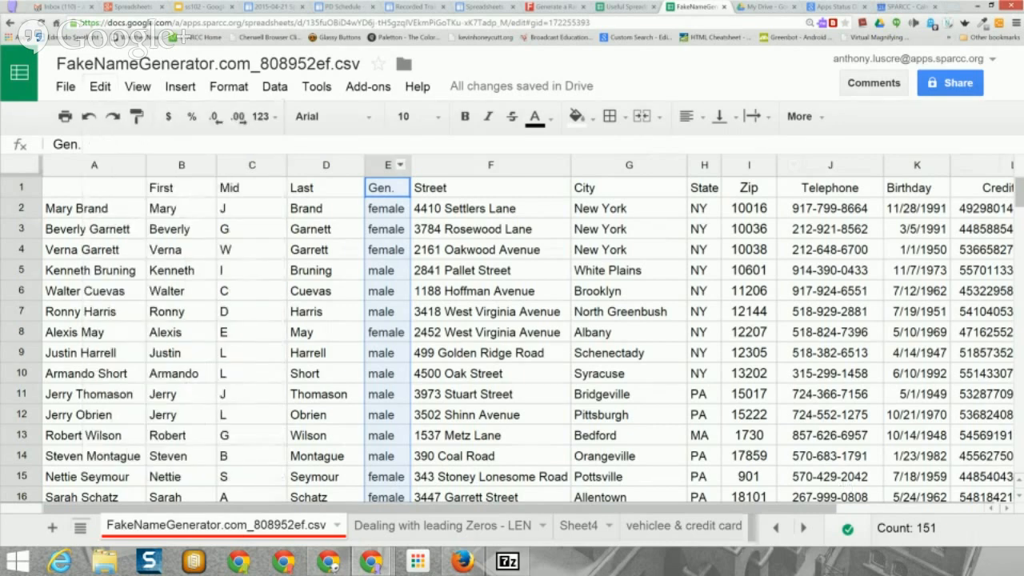
left_click(400, 164)
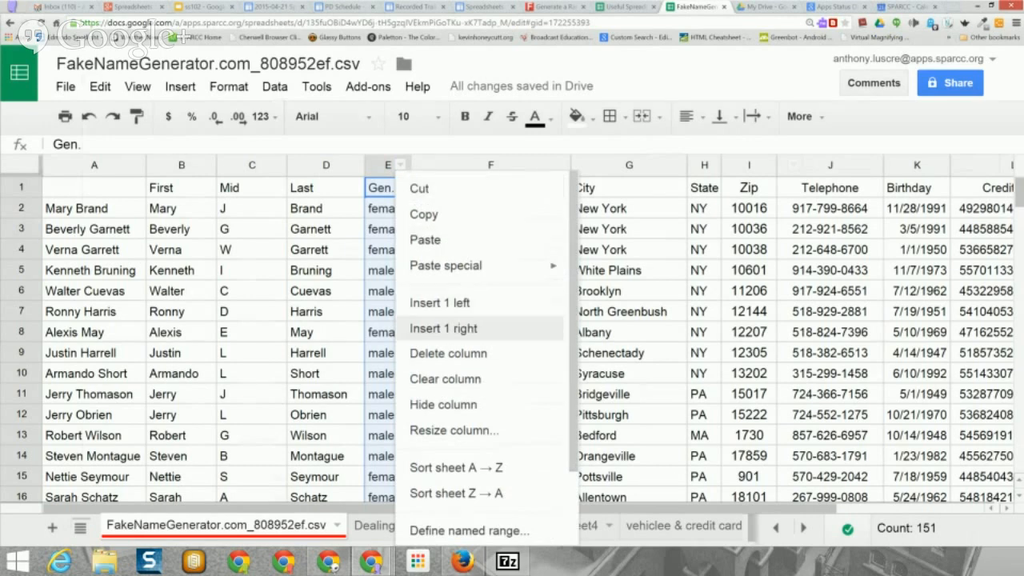
left_click(443, 328)
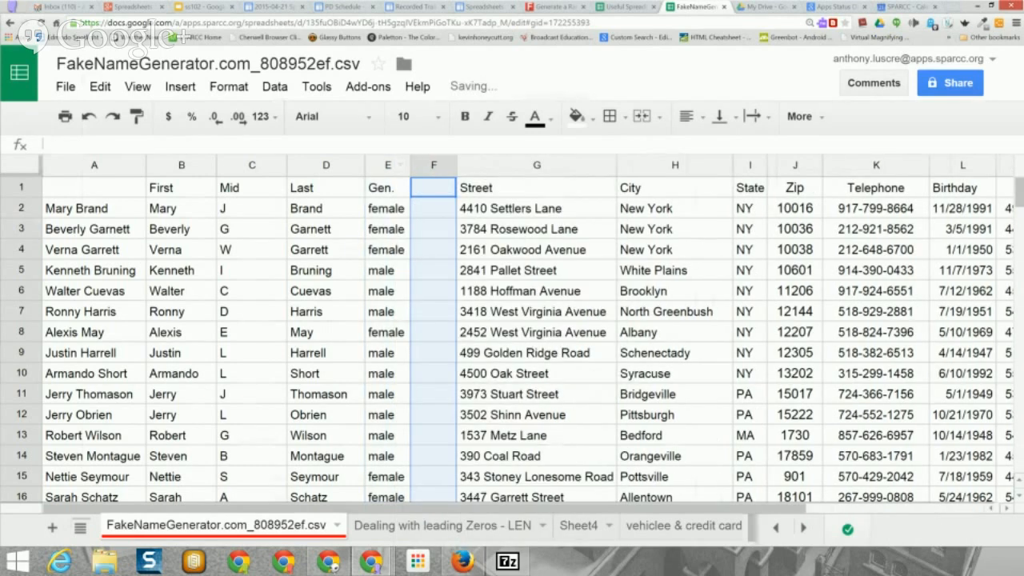
Step: Enter the formula =left(E2,1) in cell F2 to extract the first letter of the gender
left_click(433, 208)
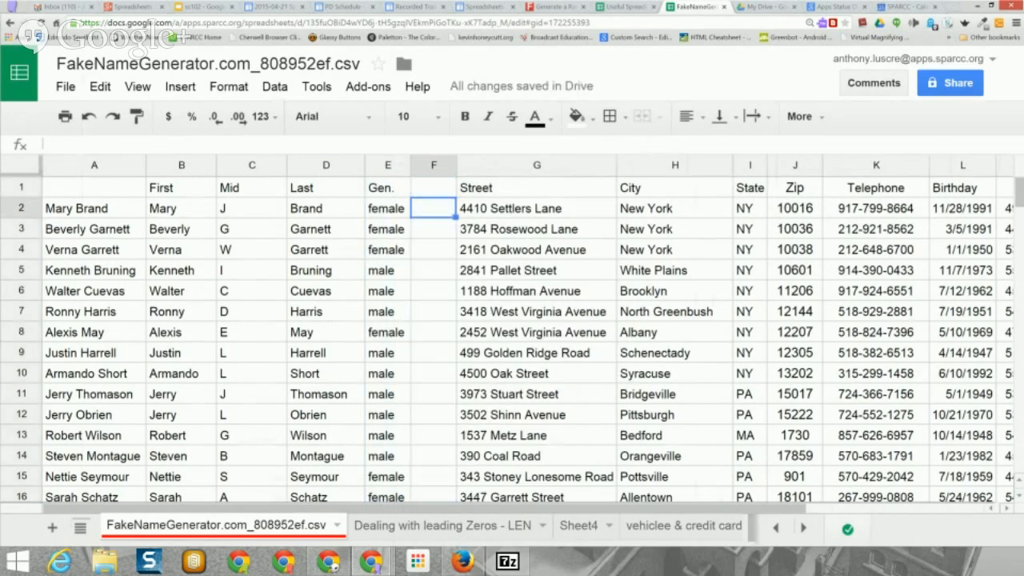
type("=")
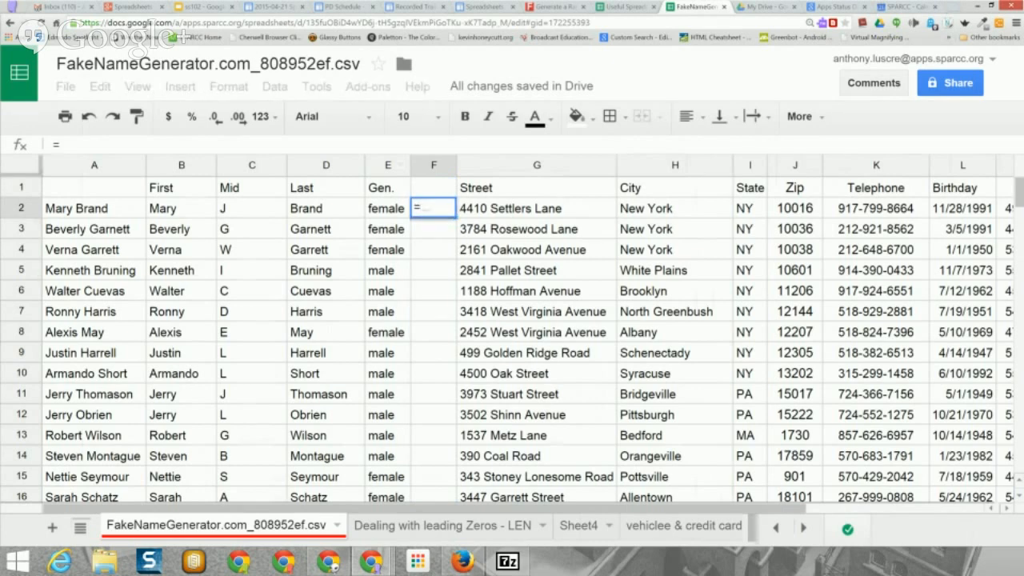
type("left")
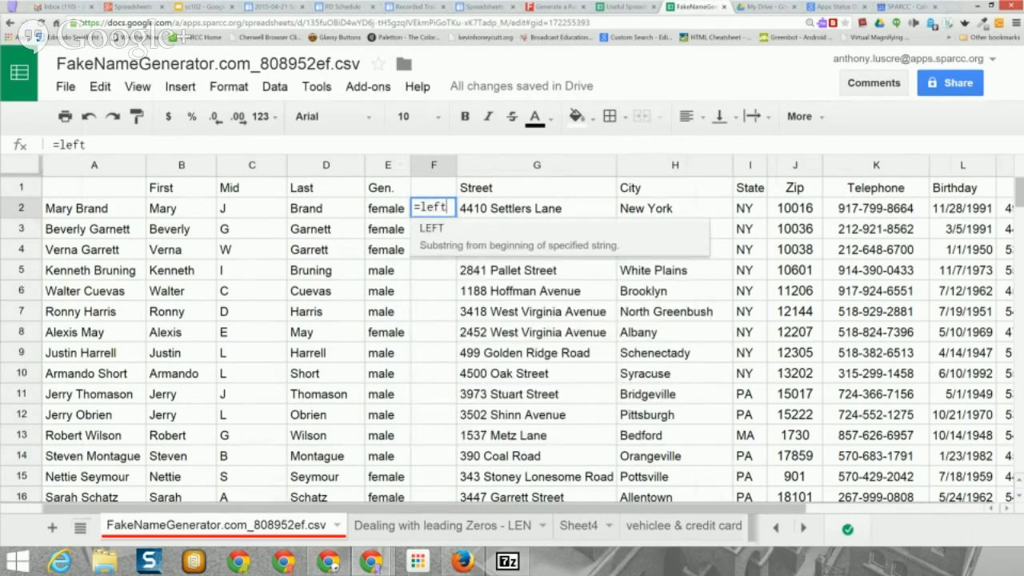
type("(")
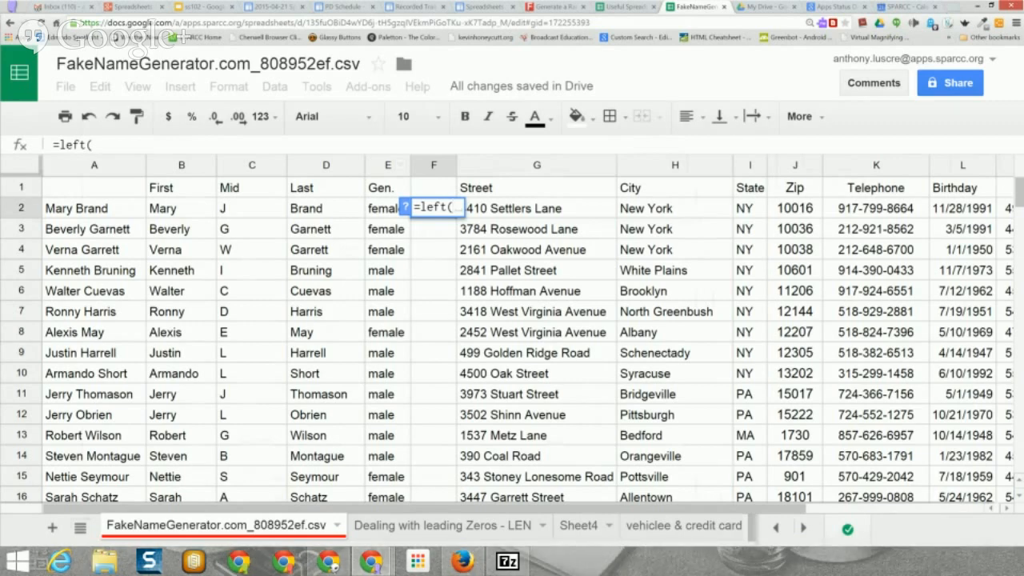
type("E2")
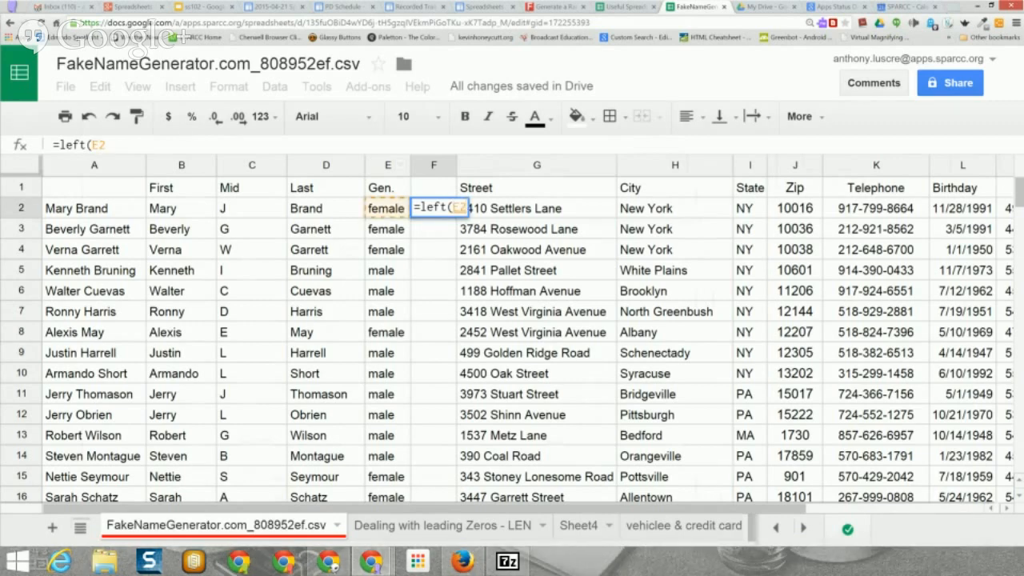
type(",")
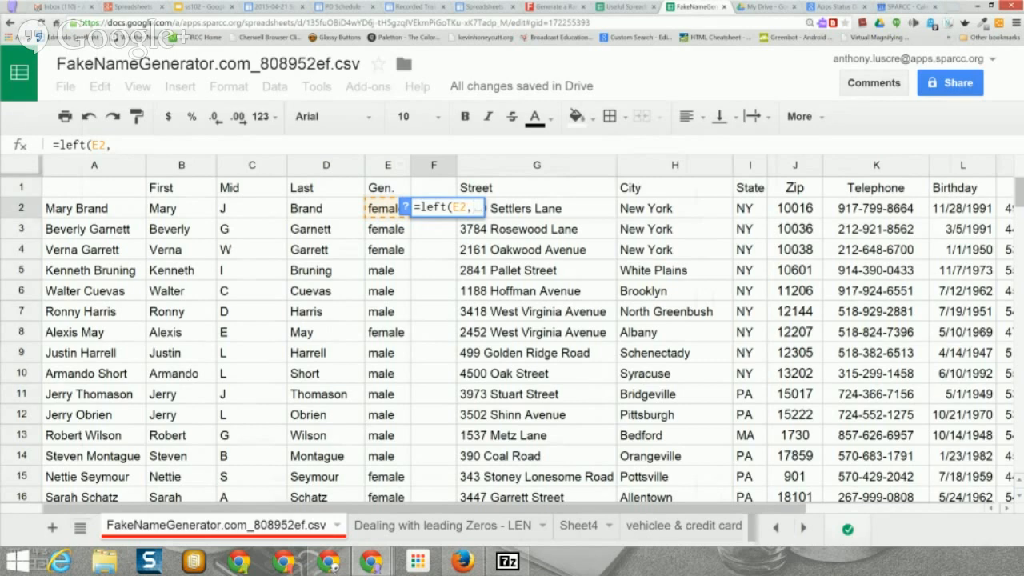
type("1")
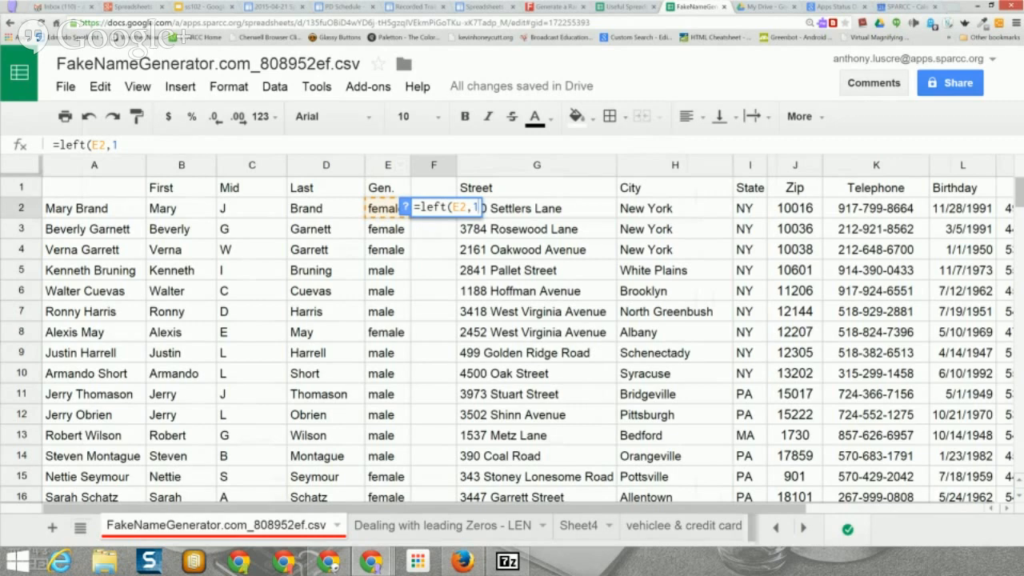
key("Return")
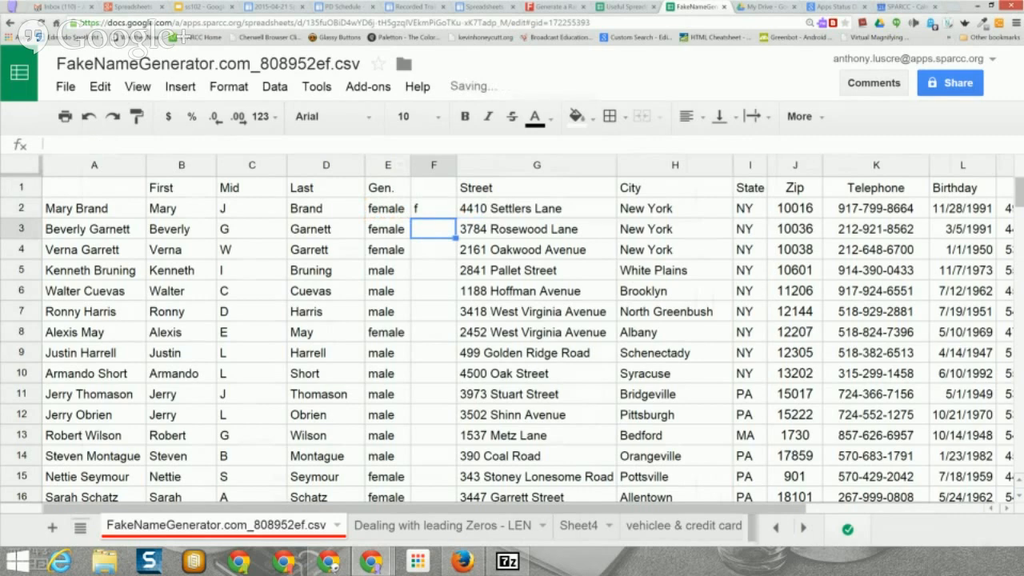
Step: Fill the LEFT formula from F2 down column F to the last data row
left_click(433, 209)
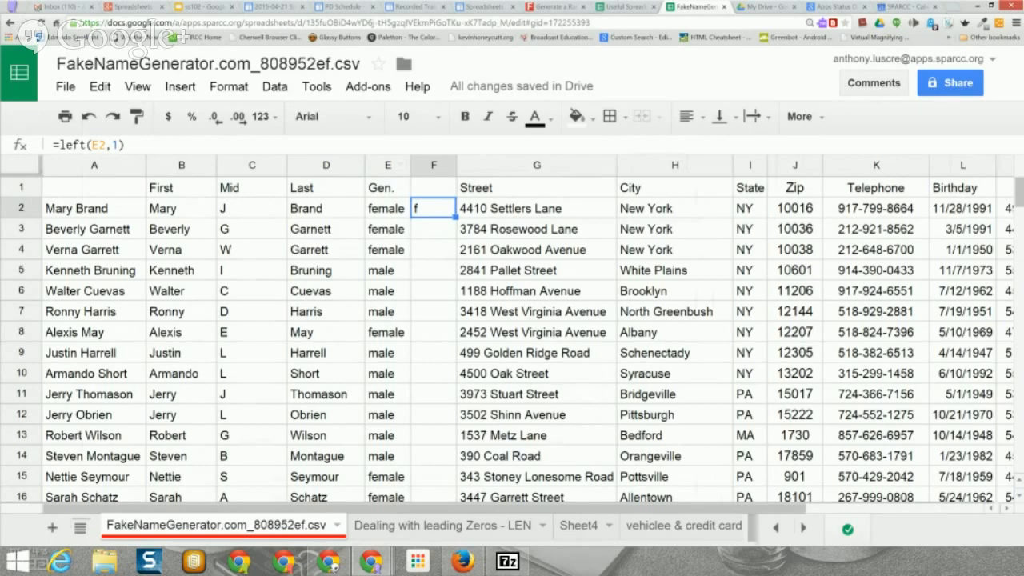
scroll(512, 336, "down", 8)
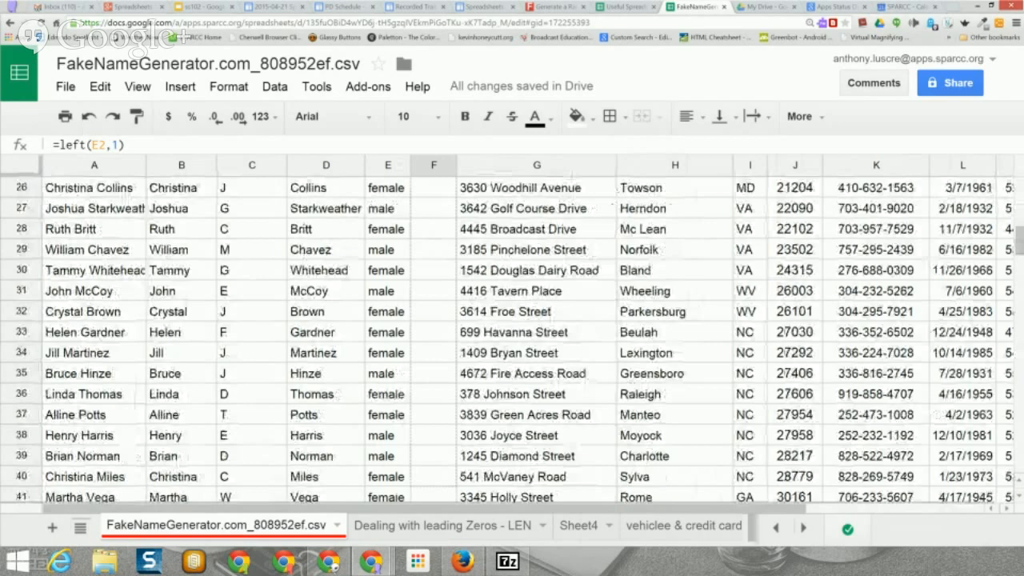
left_click_drag(434, 499, 434, 495)
scroll(434, 340, "up", 12)
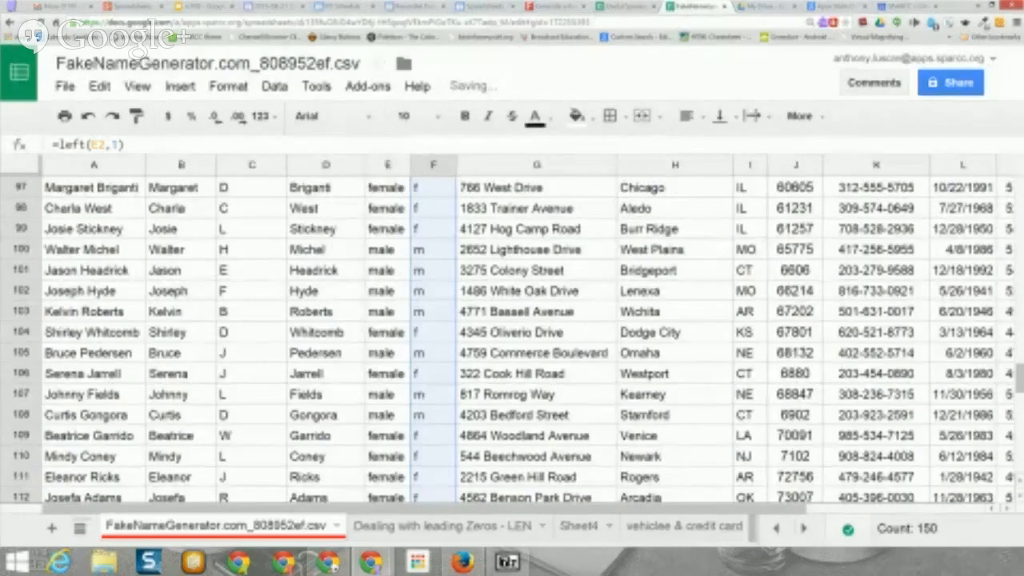
scroll(512, 340, "up", 14)
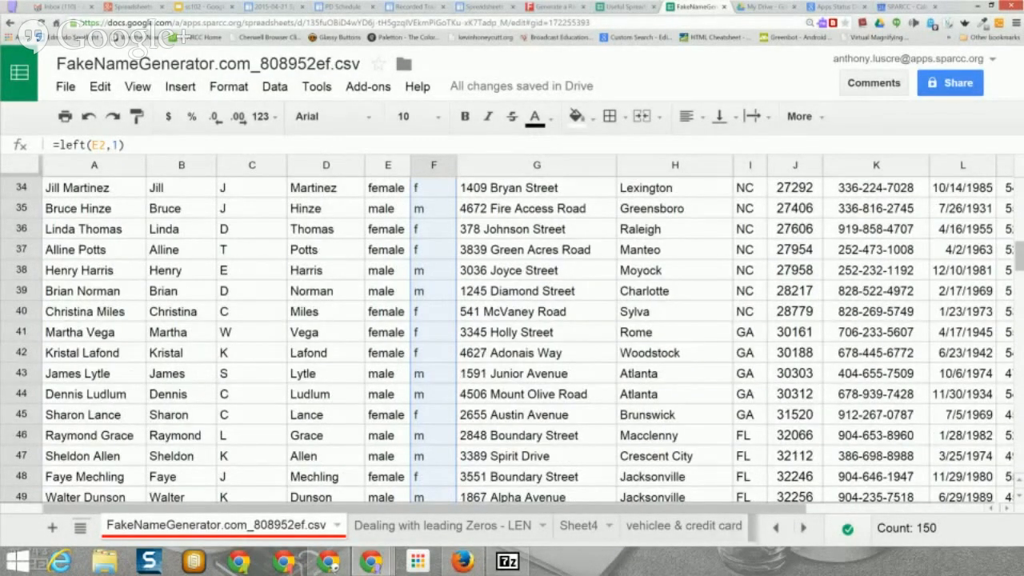
scroll(512, 340, "up", 11)
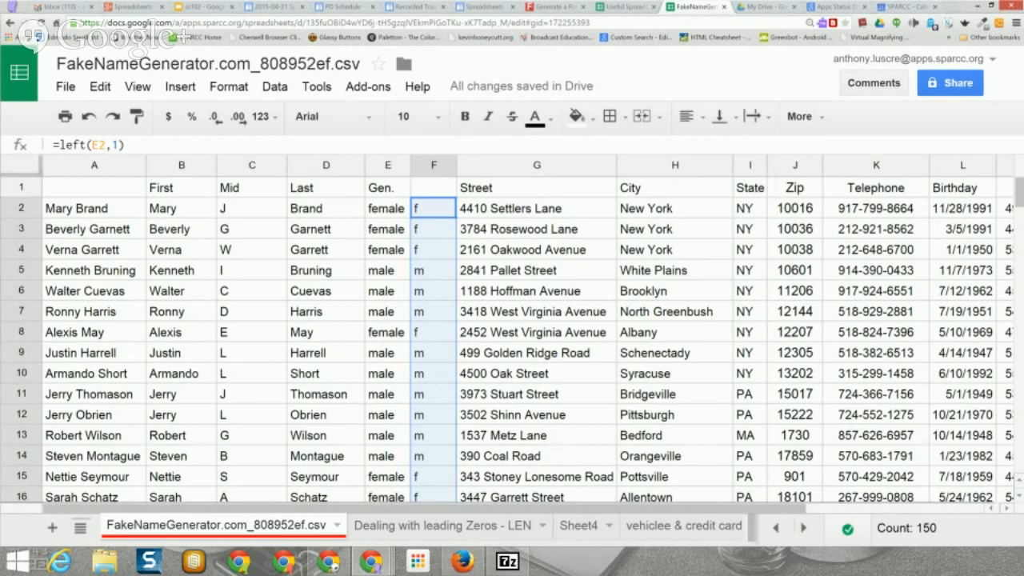
Step: Wrap the formula in F2 in UPPER so it reads =upper(left(E2,1))
left_click(434, 209)
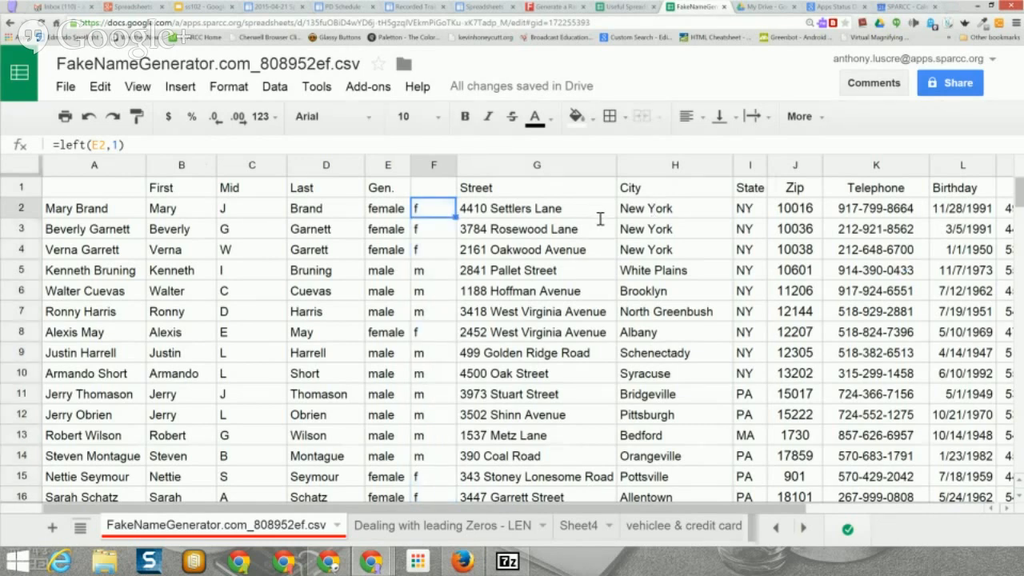
key("Return")
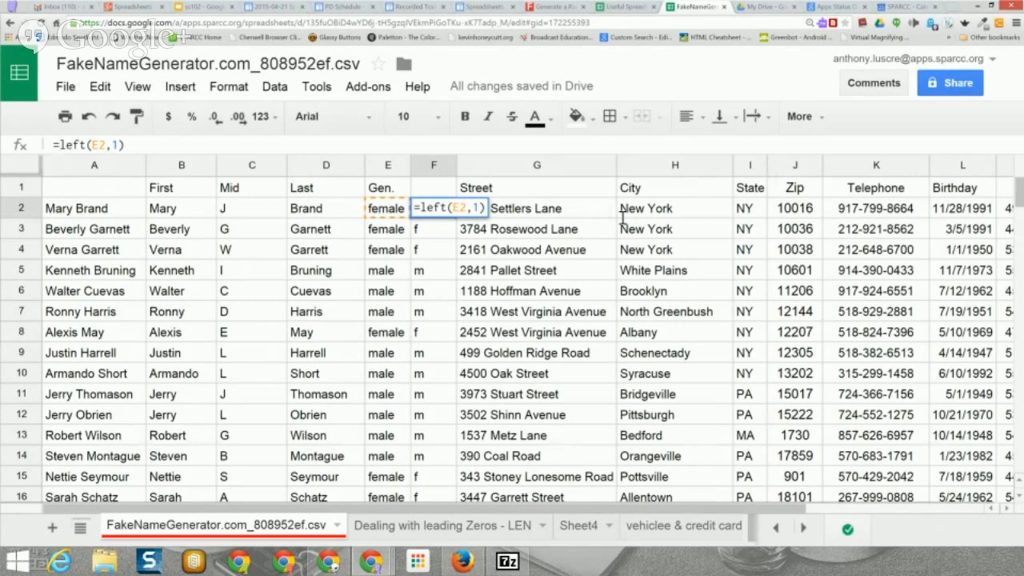
type("upper")
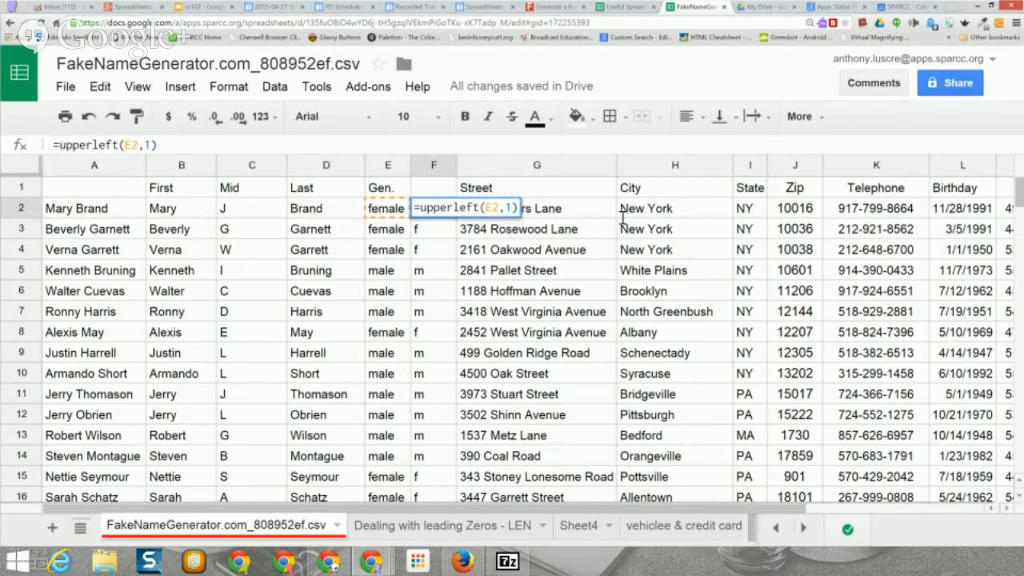
type("(")
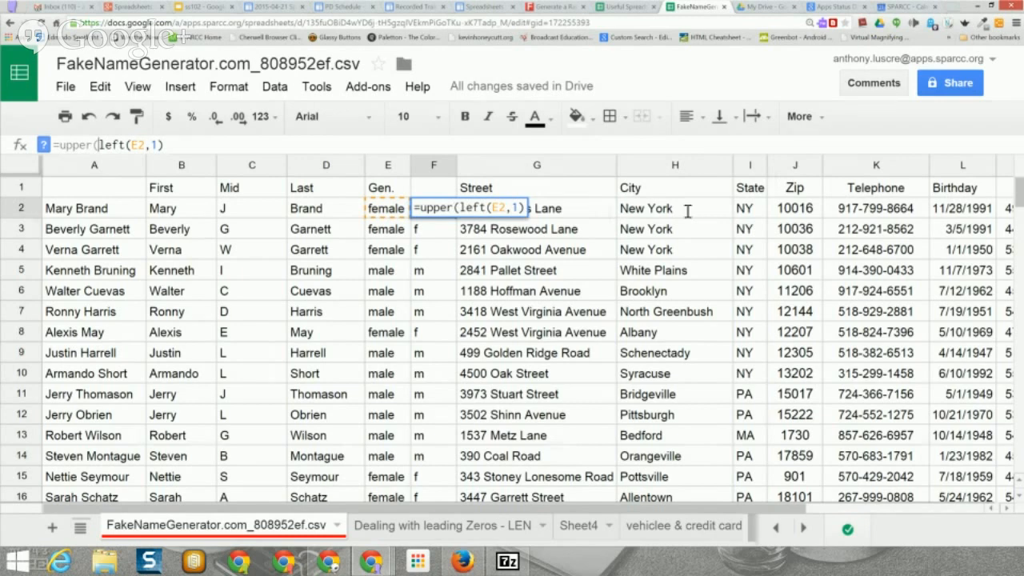
key("End")
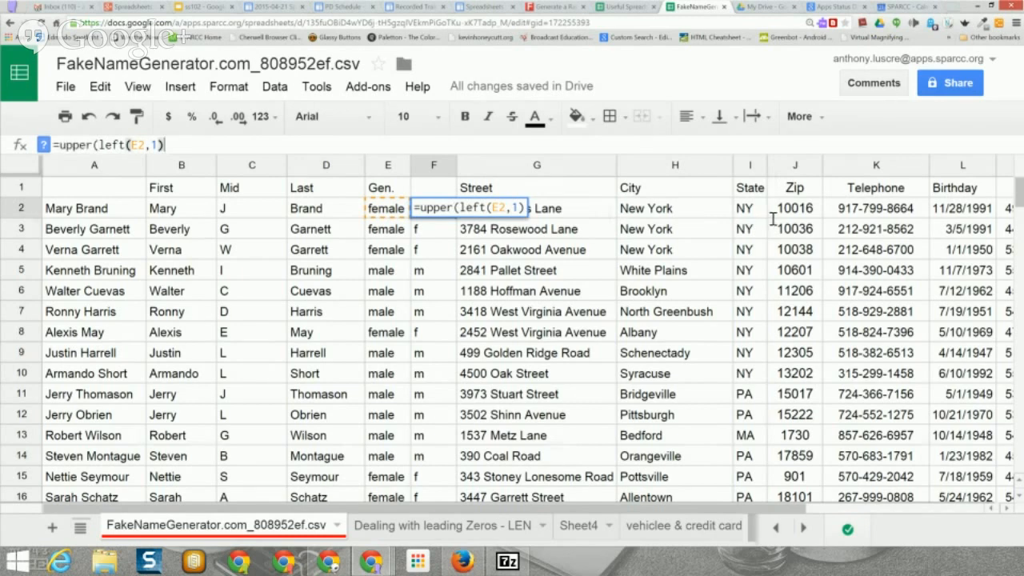
type(")")
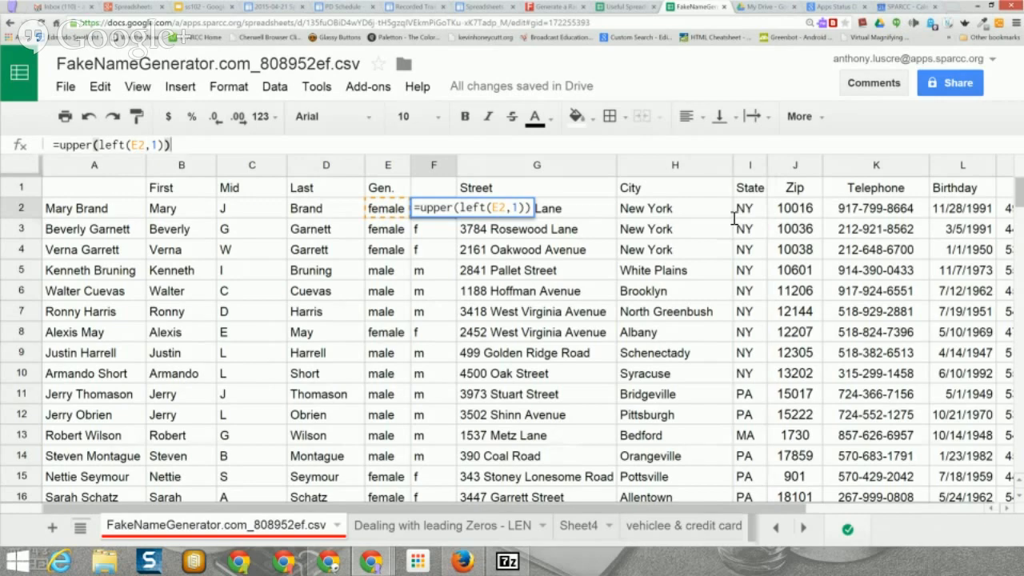
key("Return")
Step: Fill the combined UPPER and LEFT formula from F2 down to row 151
key("Up")
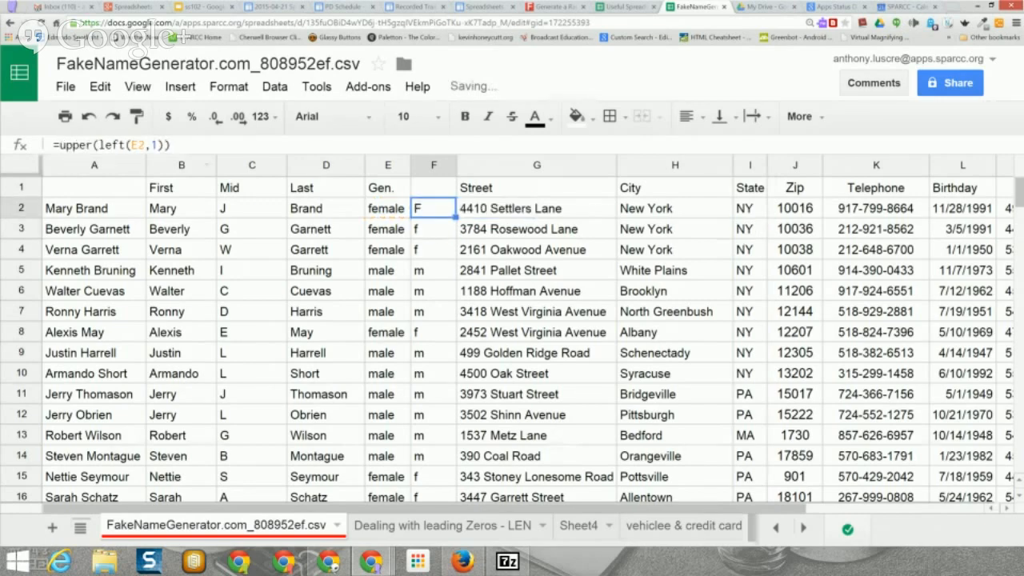
scroll(512, 336, "down", 20)
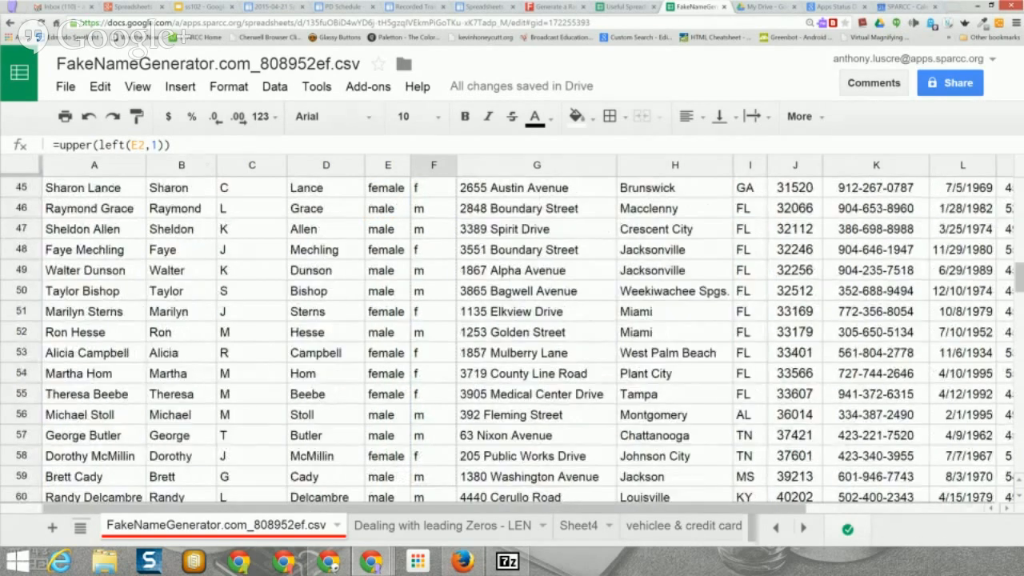
left_click_drag(457, 559, 457, 559)
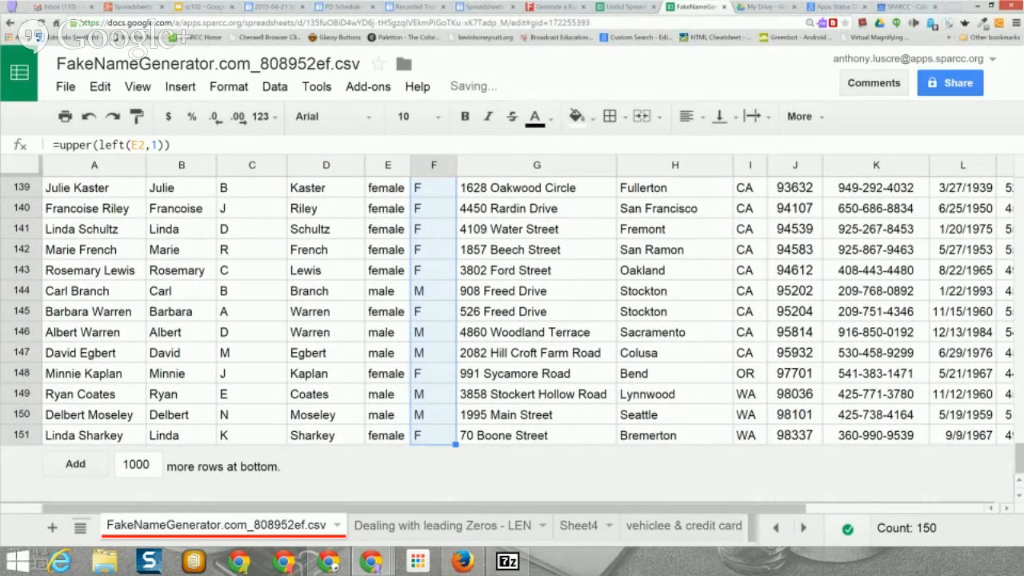
Step: Copy column F and paste it as values only over the gender column E
left_click(436, 165)
right_click(436, 164)
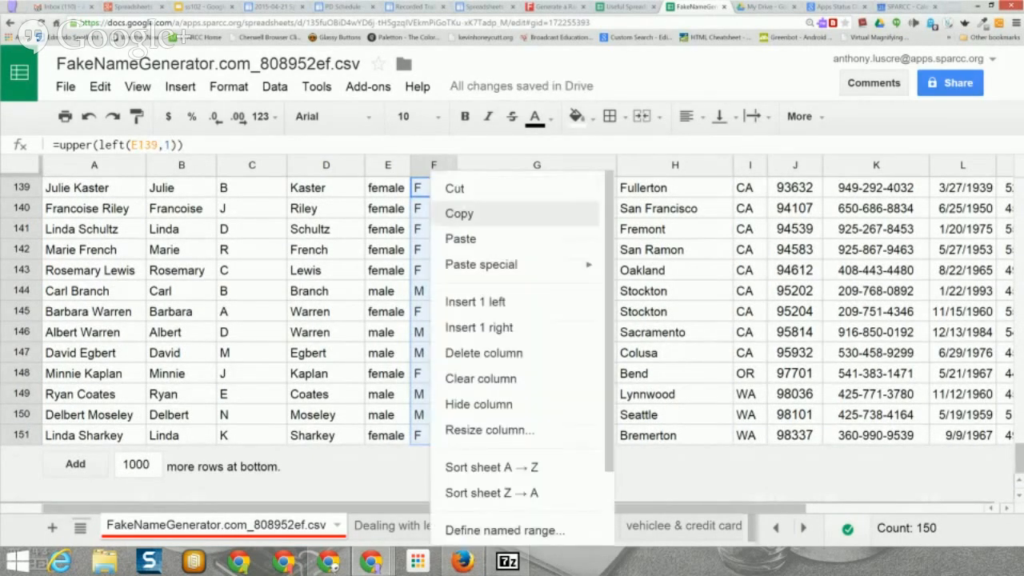
left_click(459, 214)
scroll(512, 336, "up", 5)
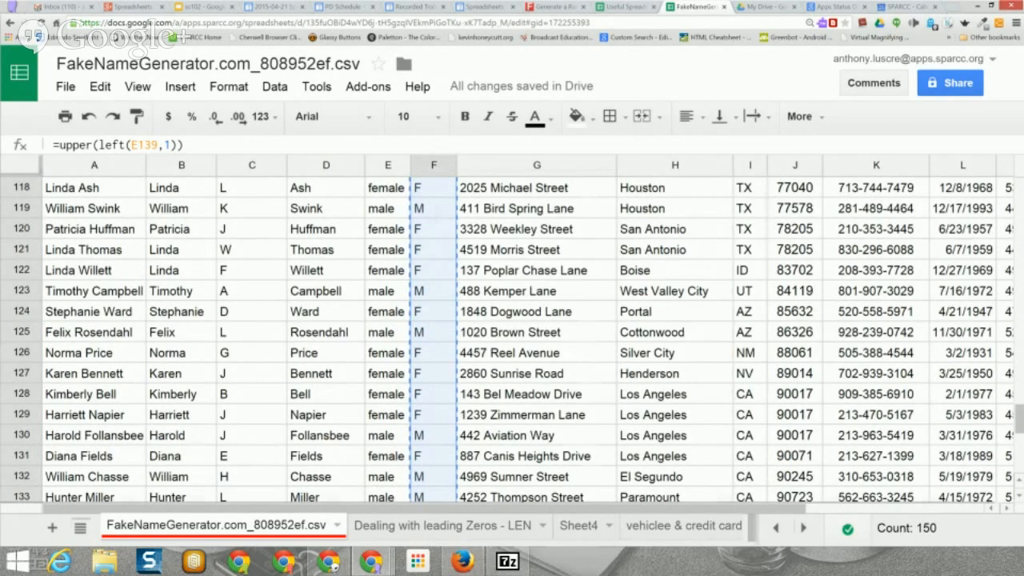
scroll(512, 336, "up", 20)
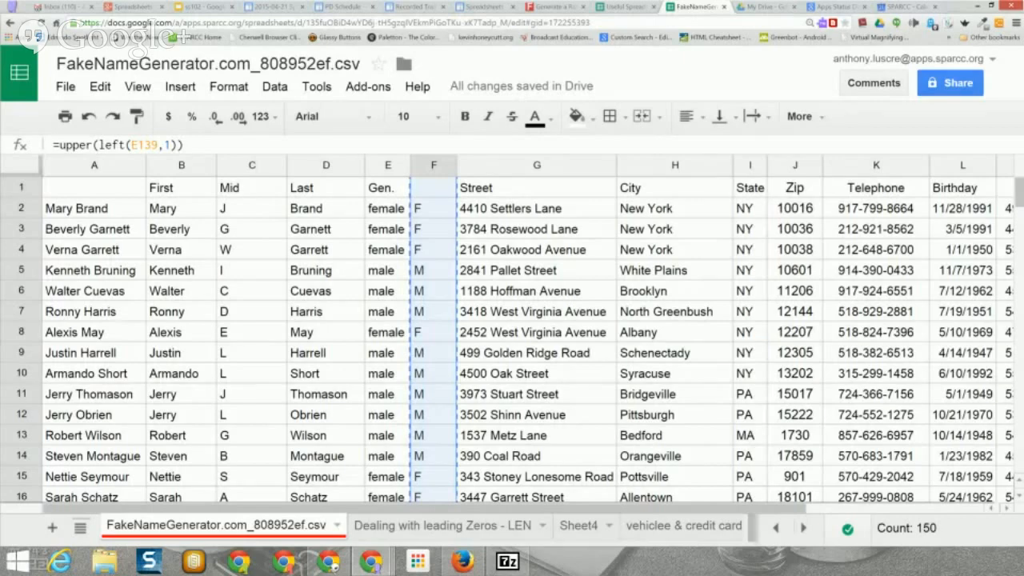
left_click(388, 165)
right_click(388, 165)
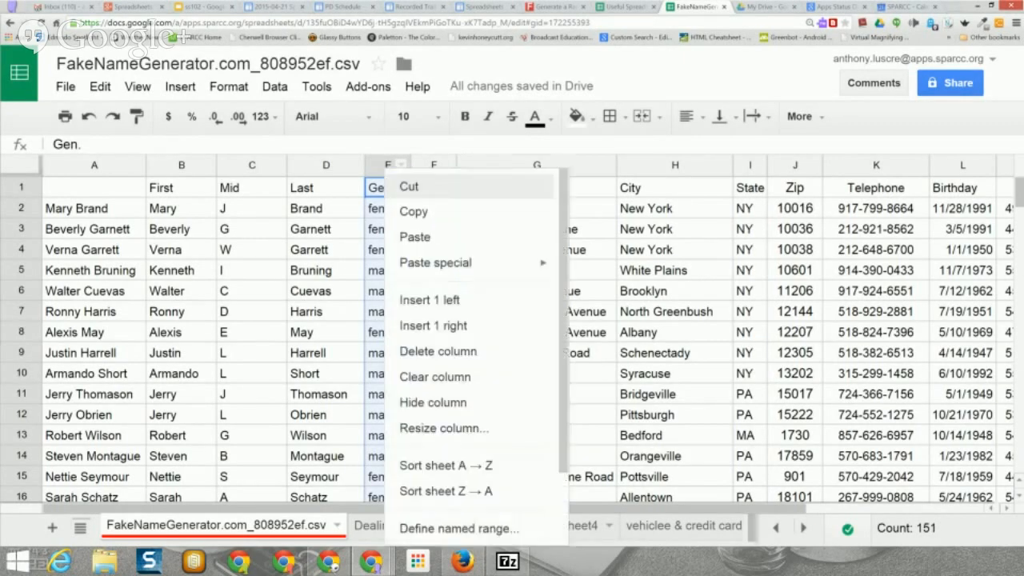
mouse_move(448, 263)
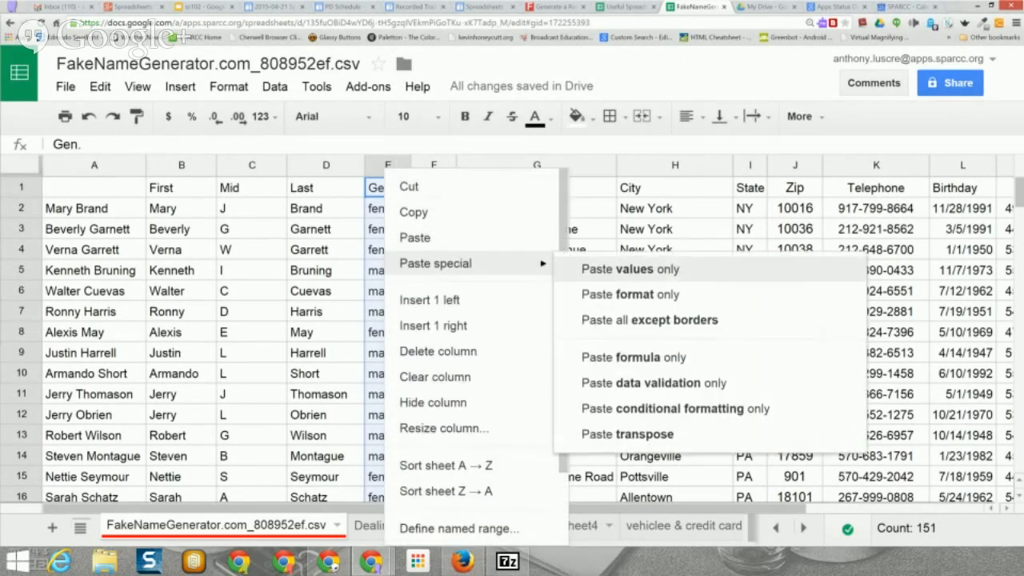
left_click(630, 268)
Step: Enter "Gen" as the header in cell E1
left_click(388, 188)
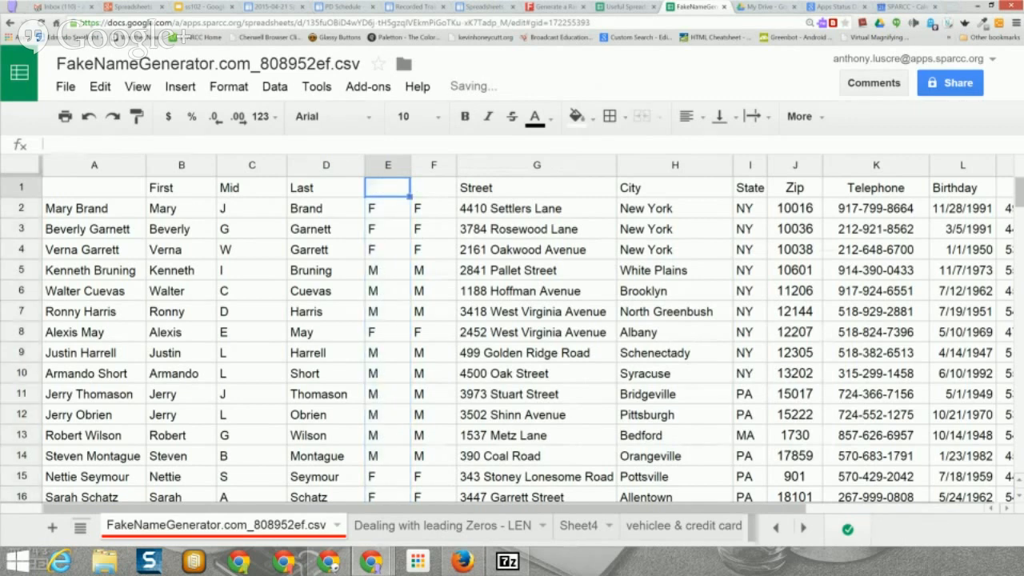
type("Gen")
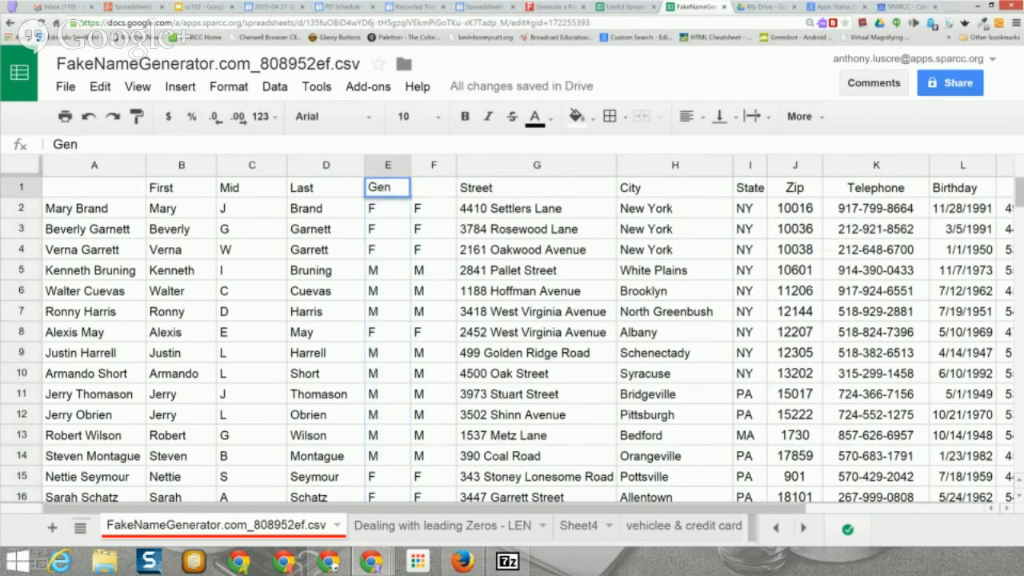
key("Return")
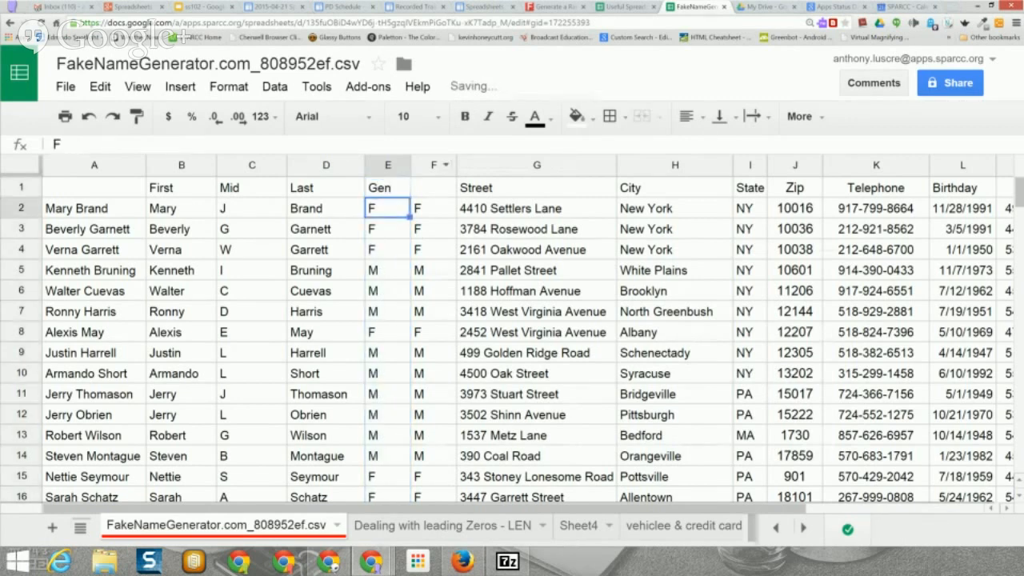
Step: Delete helper column F containing the UPPER and LEFT formulas
left_click(432, 166)
left_click(446, 164)
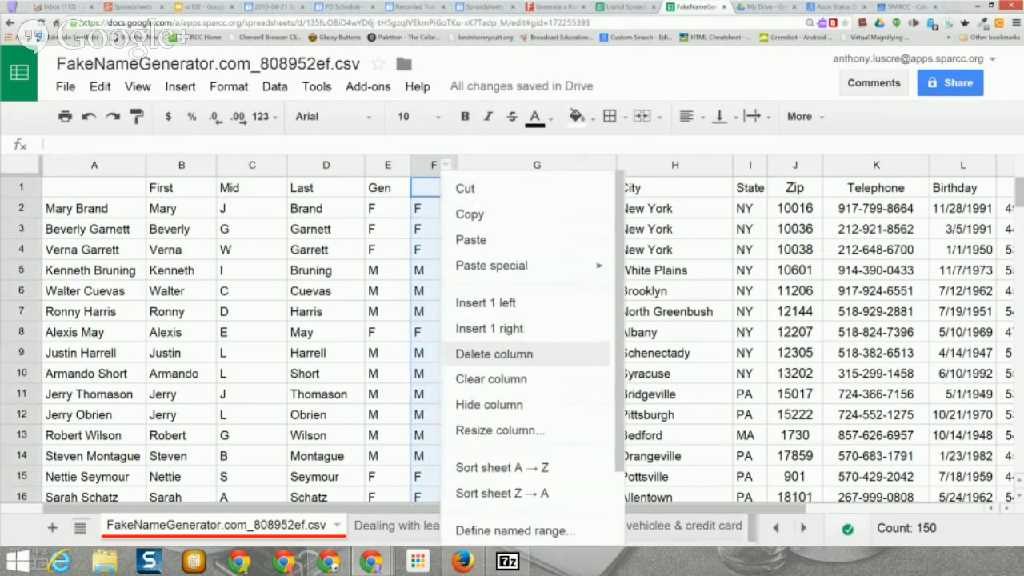
left_click(494, 353)
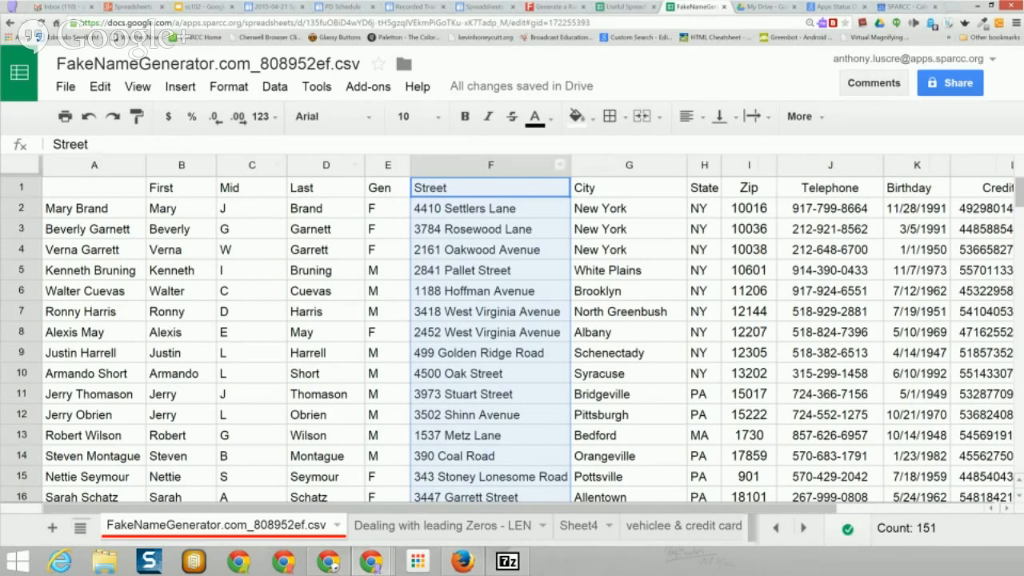
Step: Insert one empty column between the Last and Gen columns and select its cell E2
left_click(401, 164)
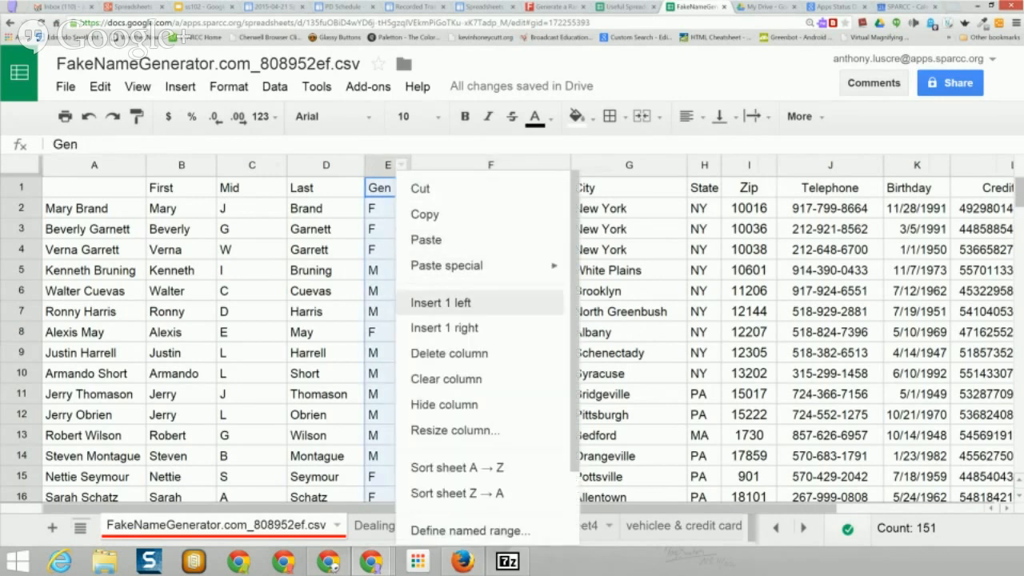
left_click(441, 302)
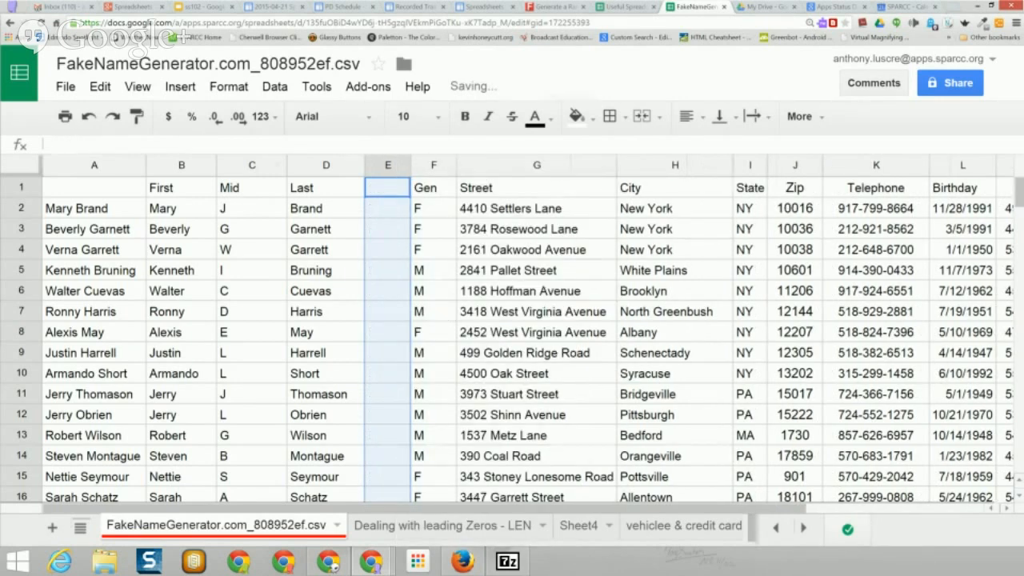
left_click(388, 208)
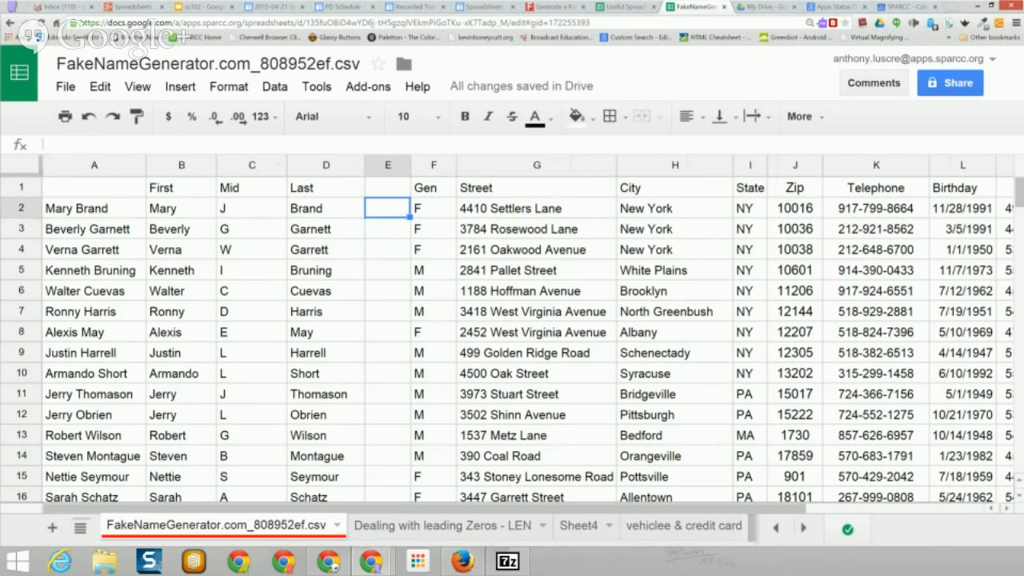
Step: Enter the formula =lower(left(D2,2)) in cell E2 to produce the first two letters of the last name in lowercase
type("=")
key("Left")
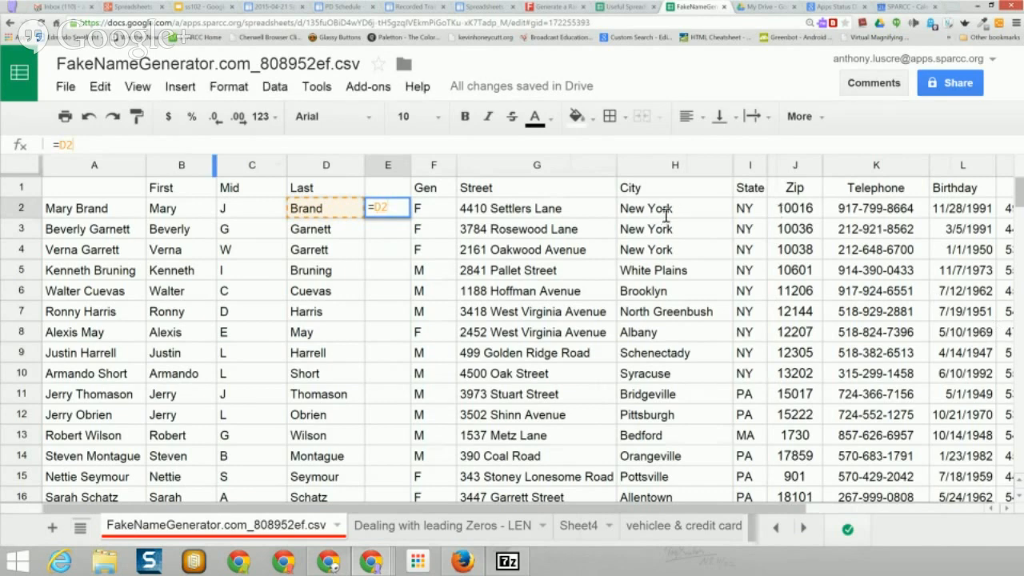
type(",")
type("lower(")
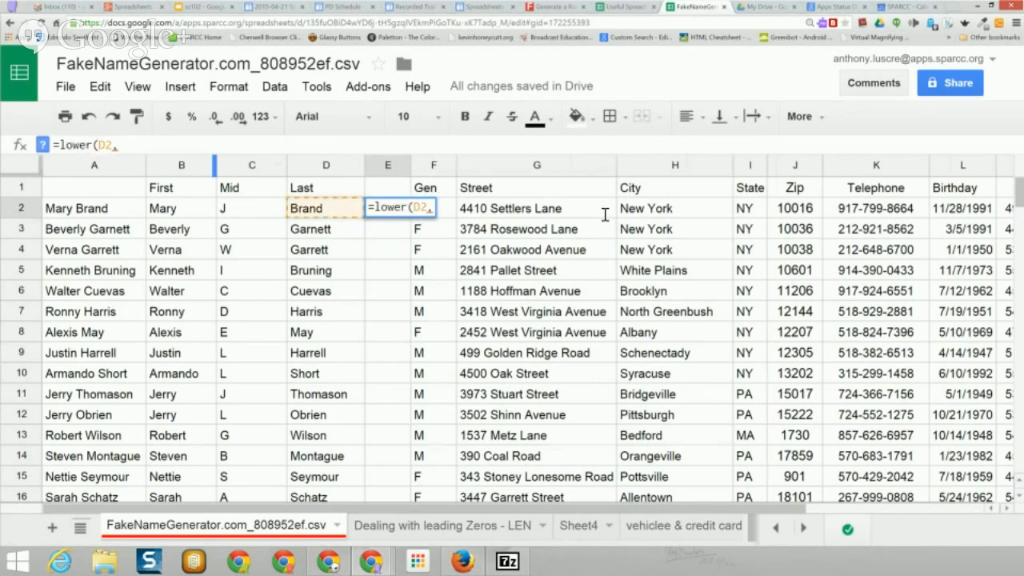
type("left(D")
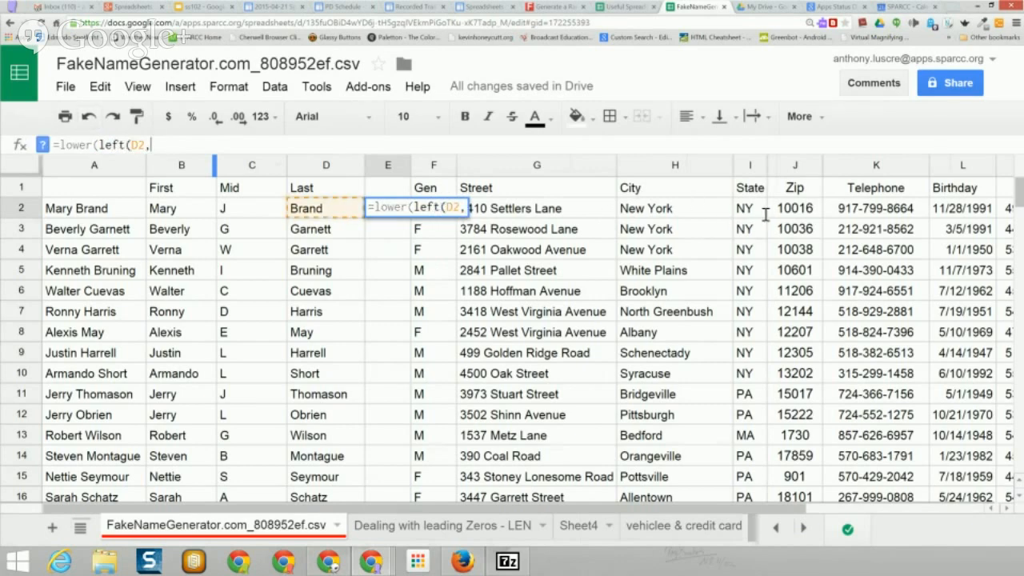
type("2,2)")
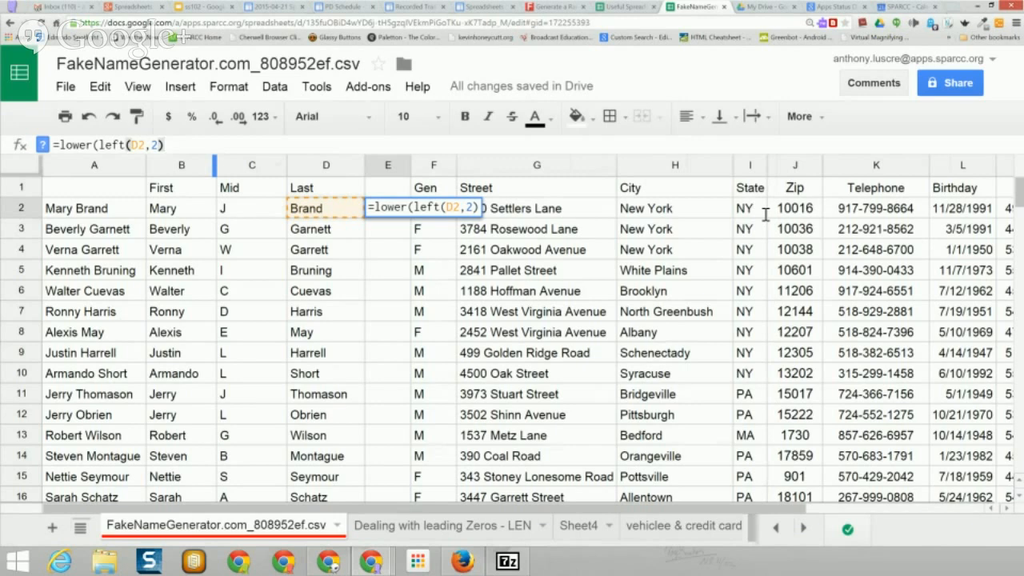
key("Return")
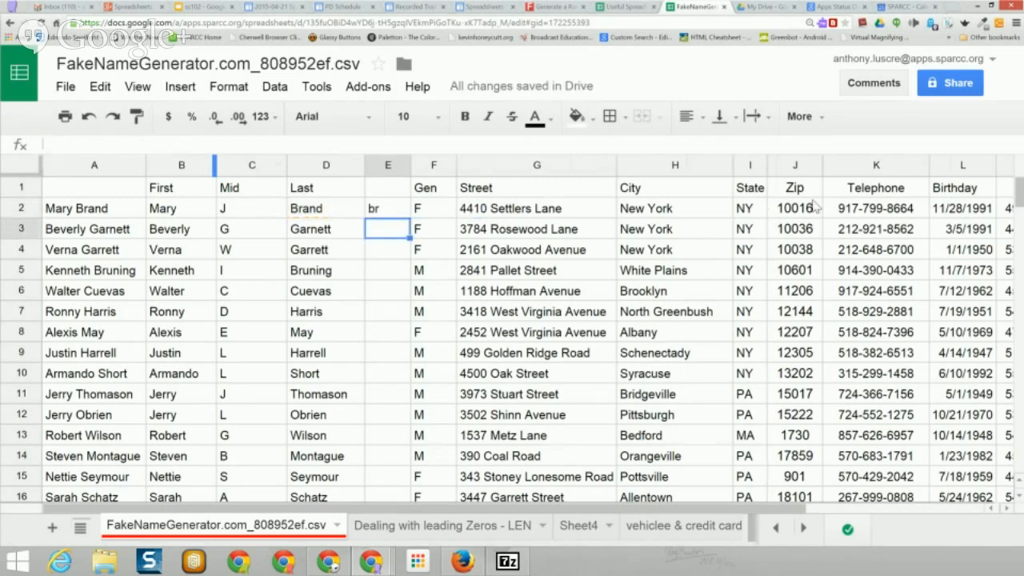
Step: Delete the helper column E between the Last and Gen columns
key("Up")
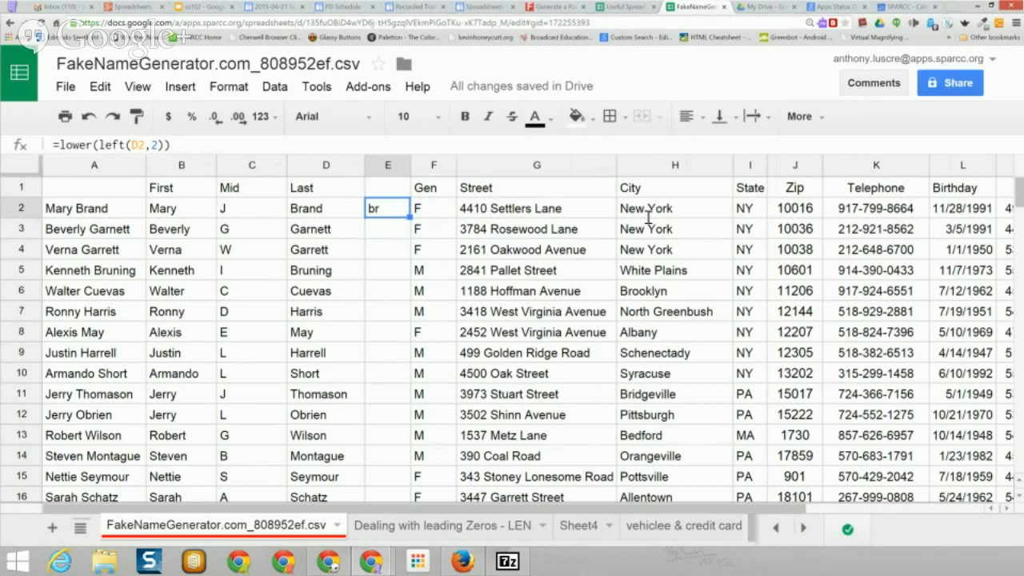
key("Up")
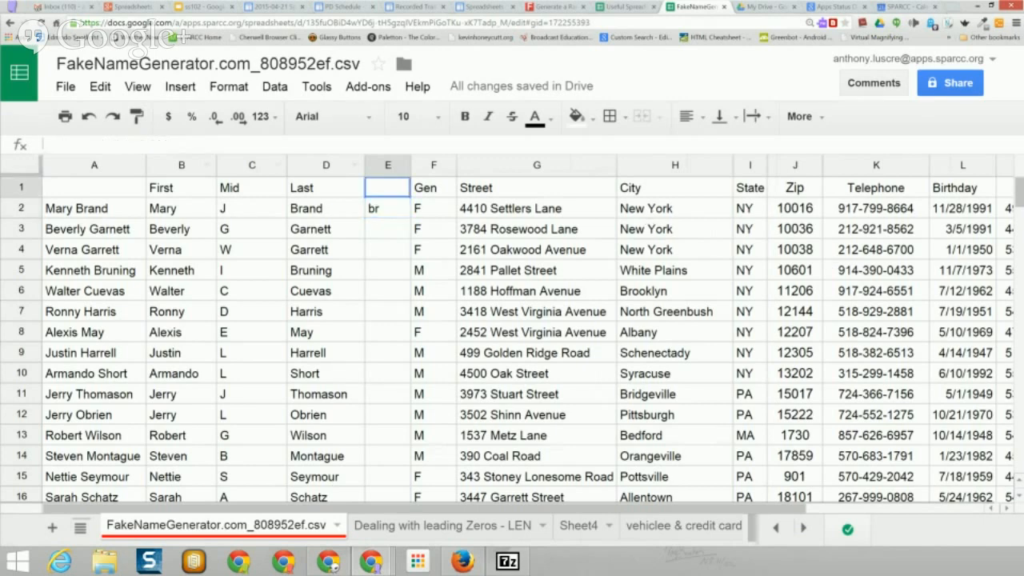
left_click(400, 165)
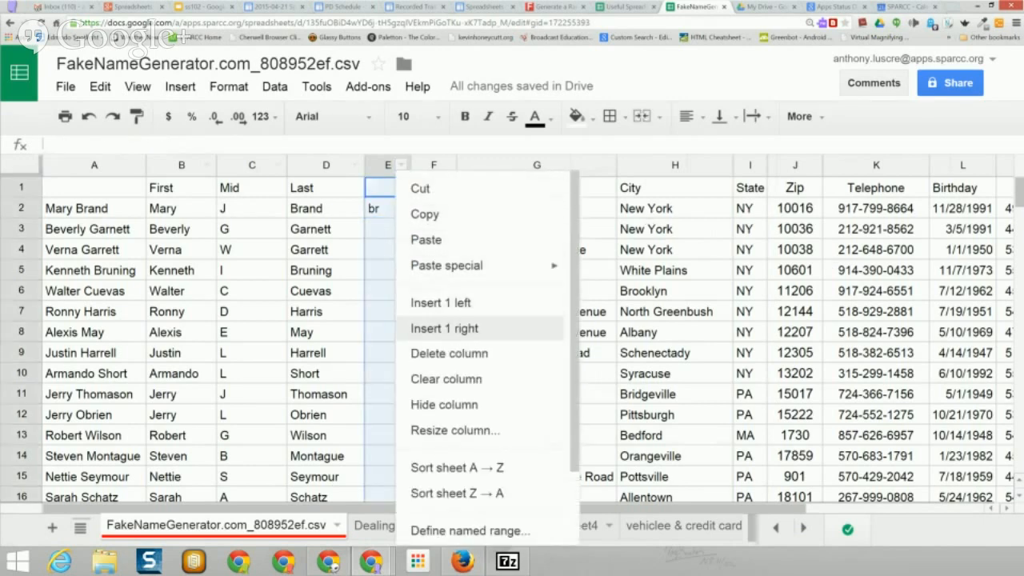
left_click(448, 353)
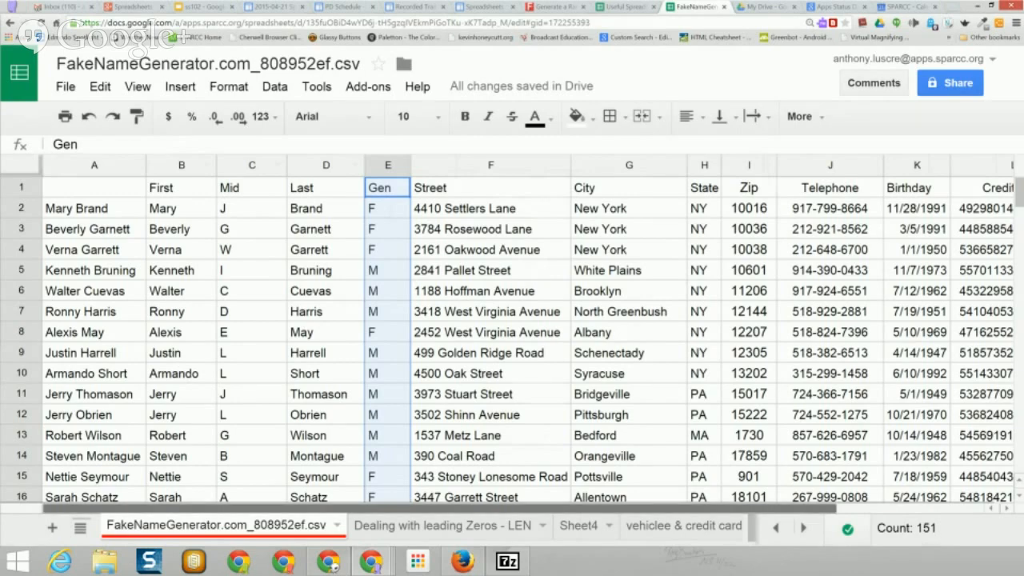
Step: Review the Zip column, and examine the original zip codes in column A of the "Dealing with leading Zeros - LEN" sheet
left_click_drag(440, 508, 552, 508)
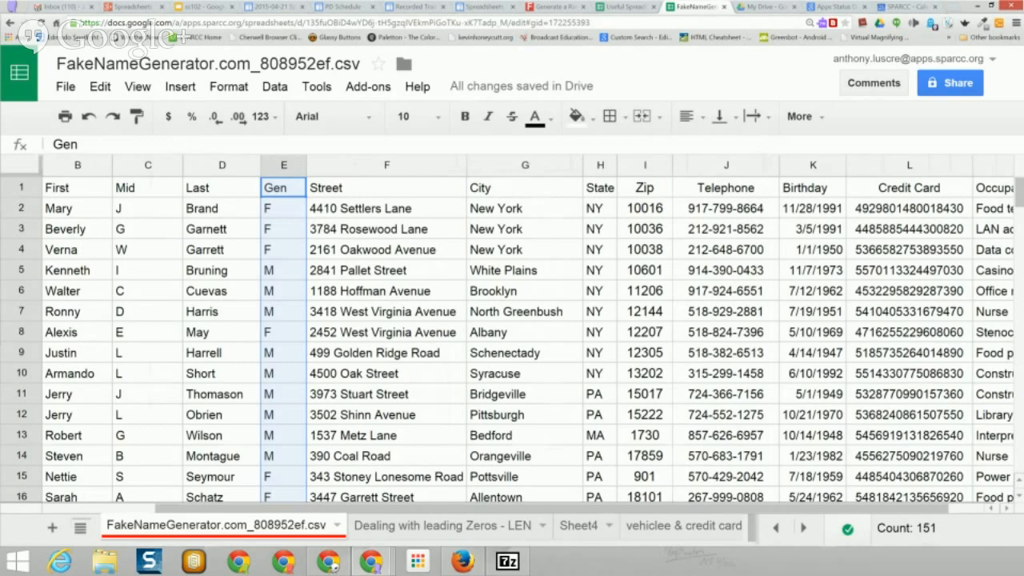
scroll(512, 336, "down", 3)
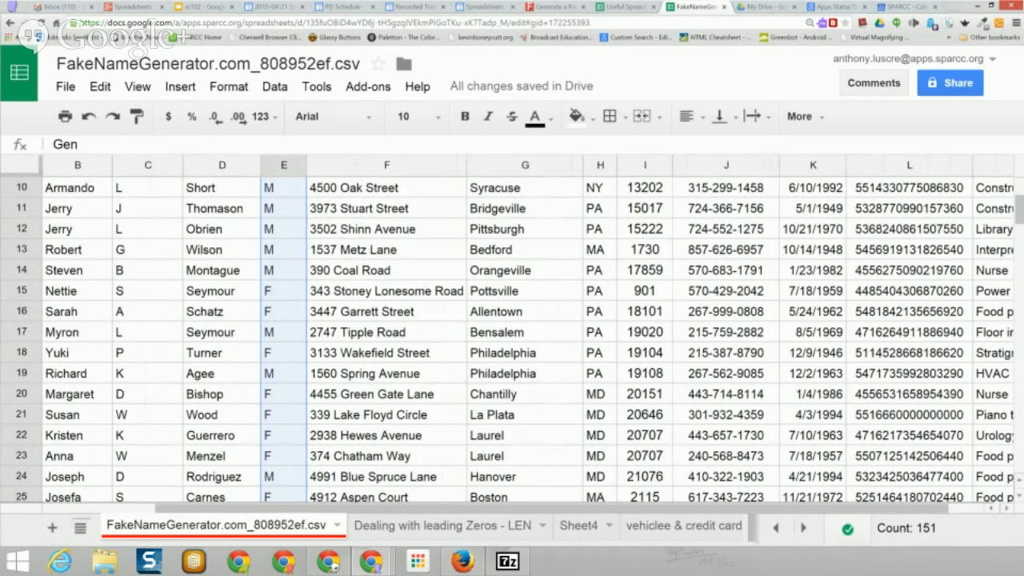
scroll(511, 336, "up", 3)
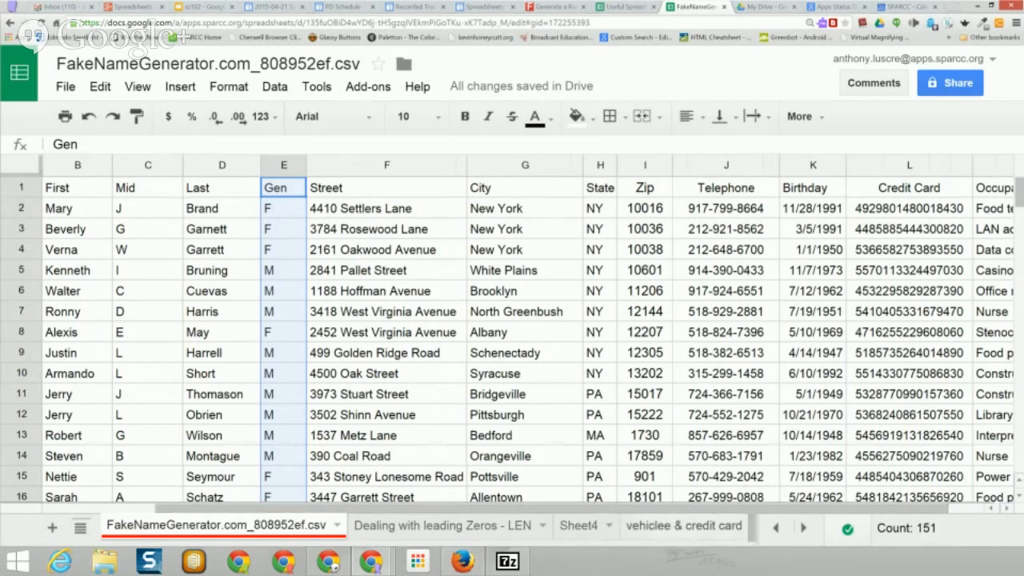
left_click(442, 526)
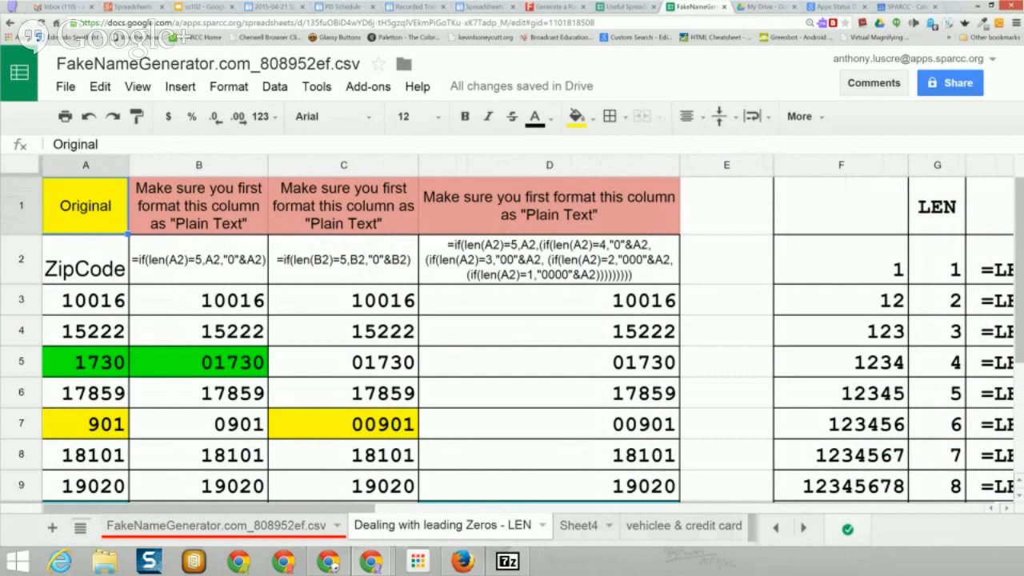
key("Down")
key("Down")
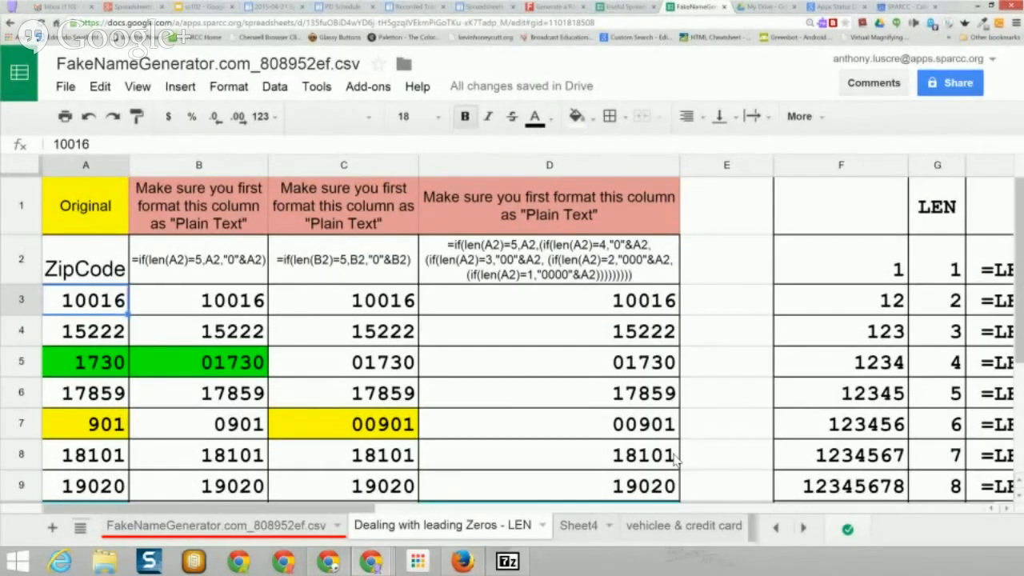
key("Down")
key("Down")
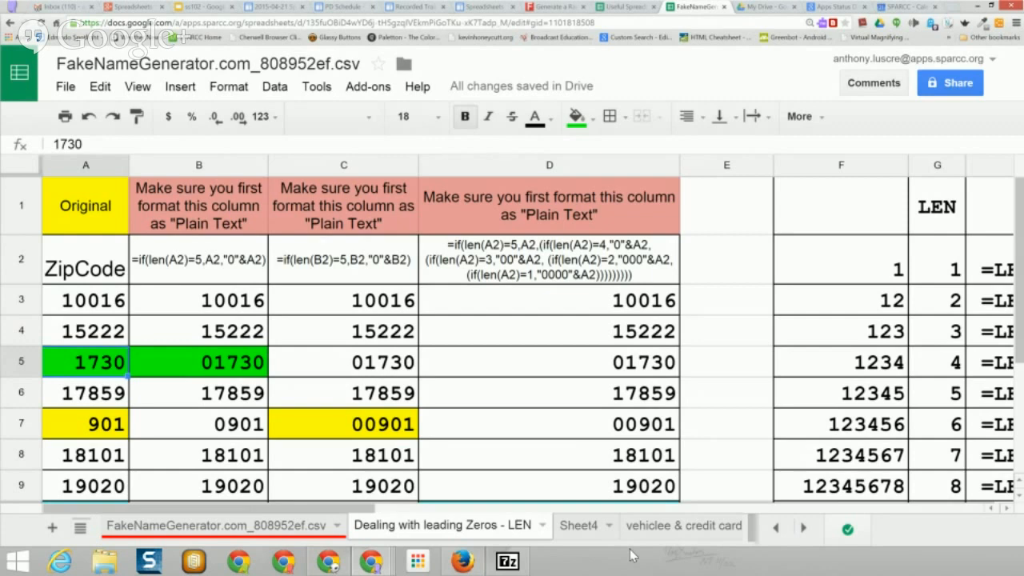
Step: Check the number format applied to column B and look through the rows of padded zip codes
left_click(199, 165)
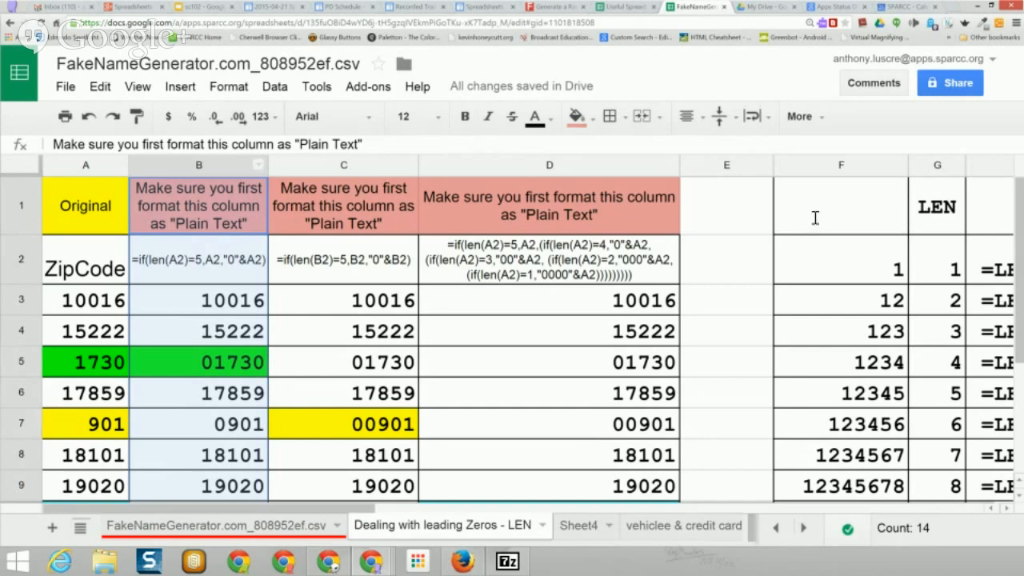
left_click(229, 86)
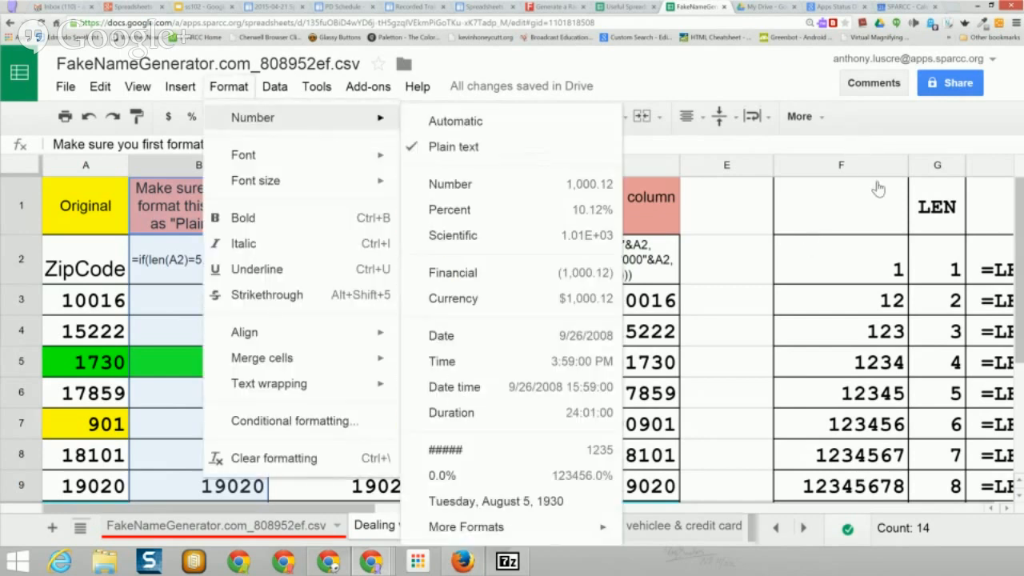
mouse_move(280, 117)
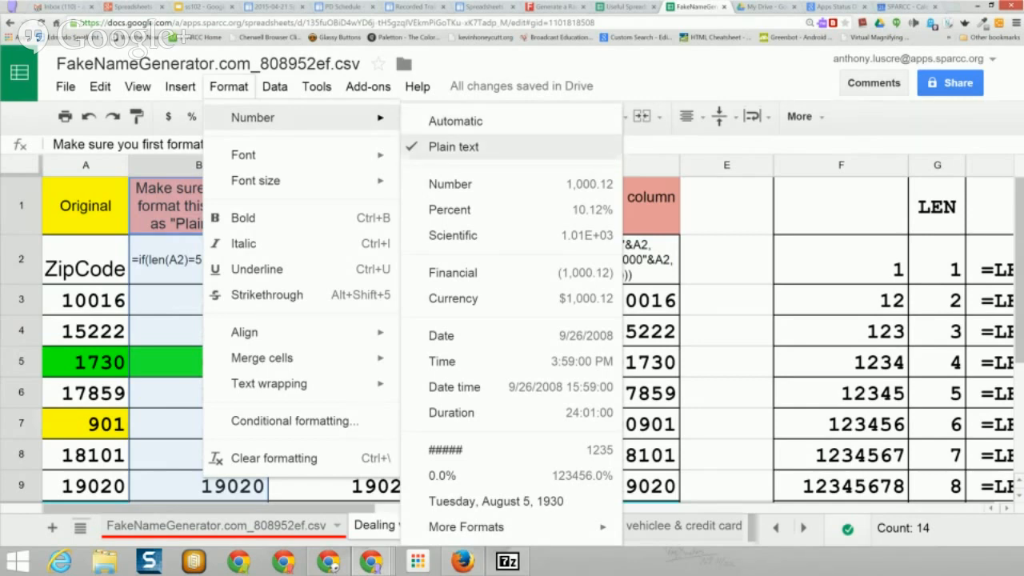
left_click(704, 145)
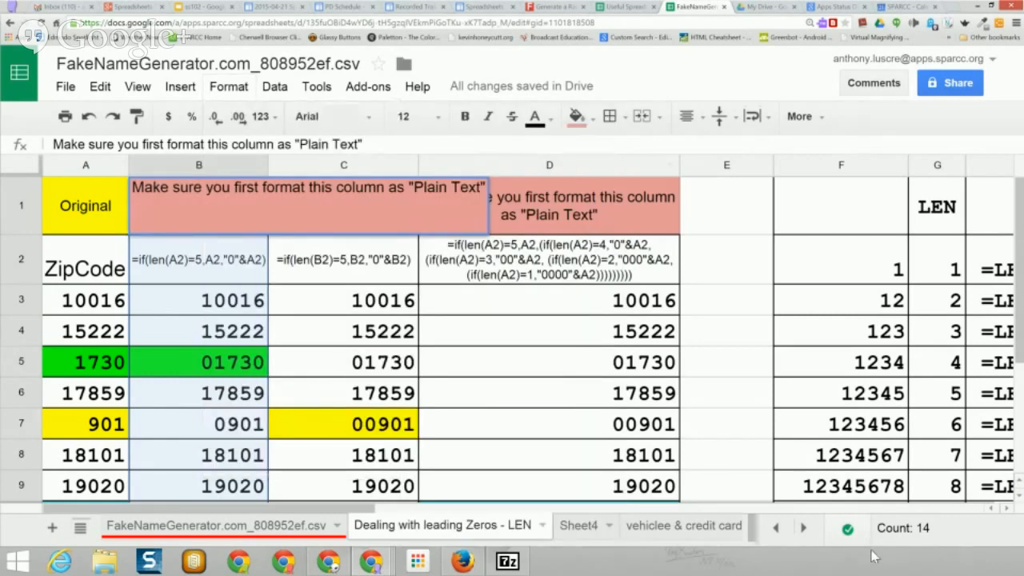
scroll(868, 556, "down", 3)
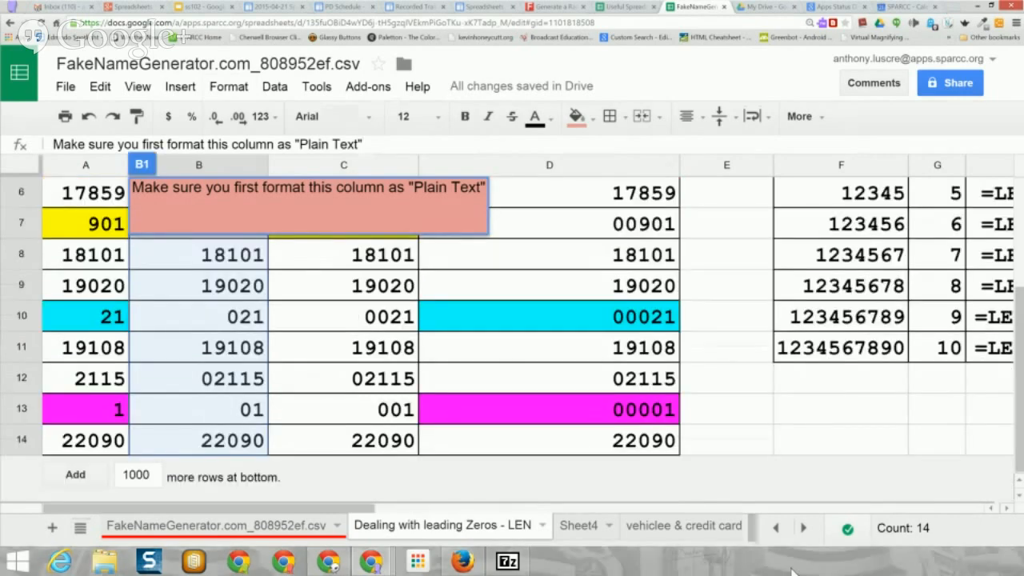
scroll(796, 572, "up", 3)
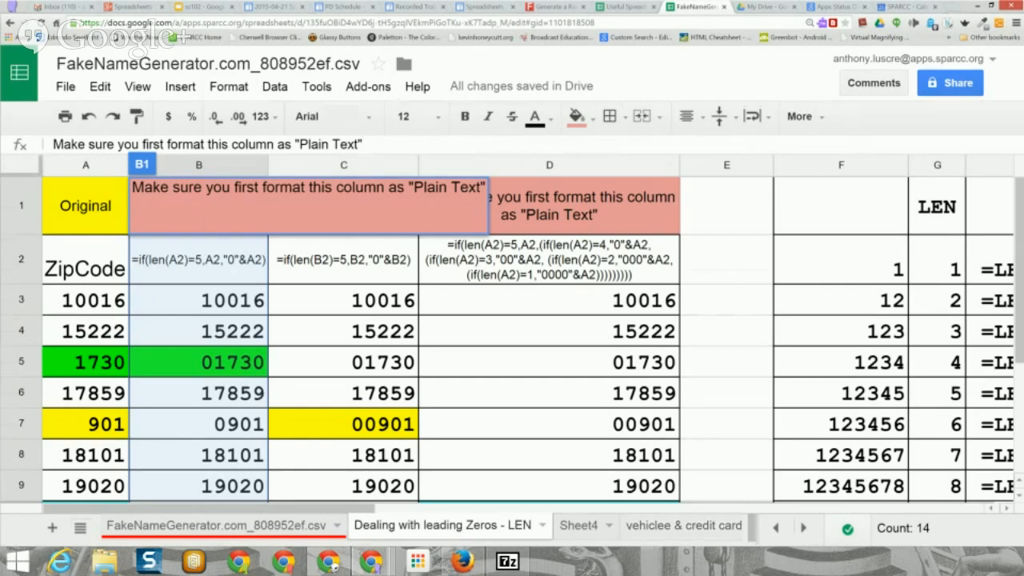
Step: Examine the sample numbers of increasing length in cells F2 through F6 of the LEN example table
left_click_drag(209, 508, 398, 508)
left_click(769, 332)
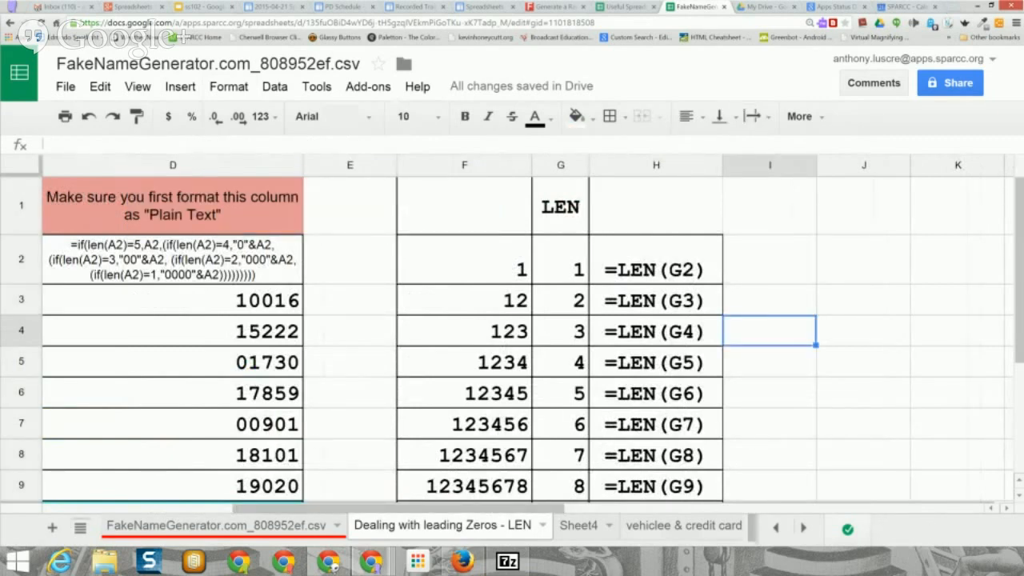
left_click(464, 260)
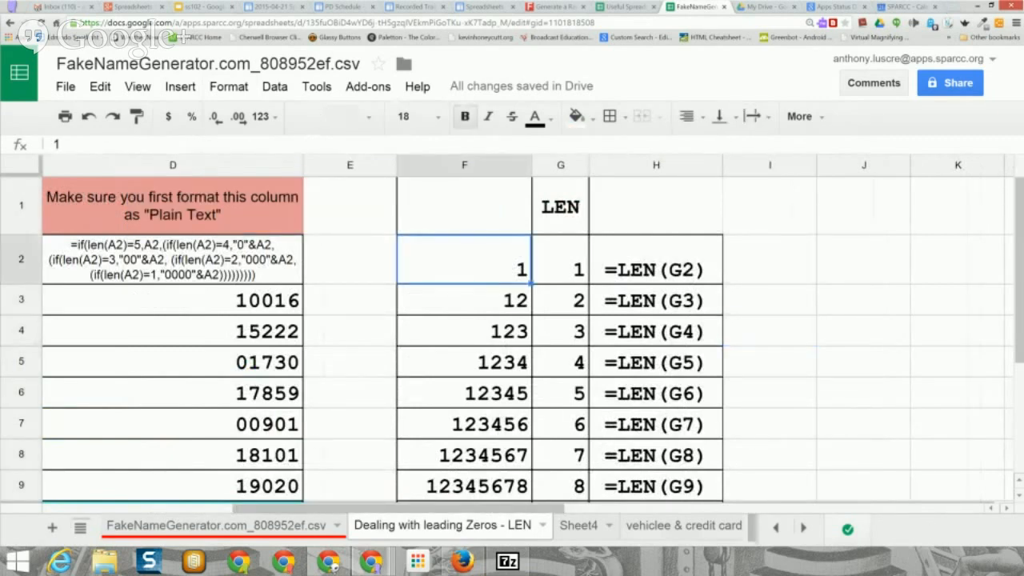
left_click(464, 299)
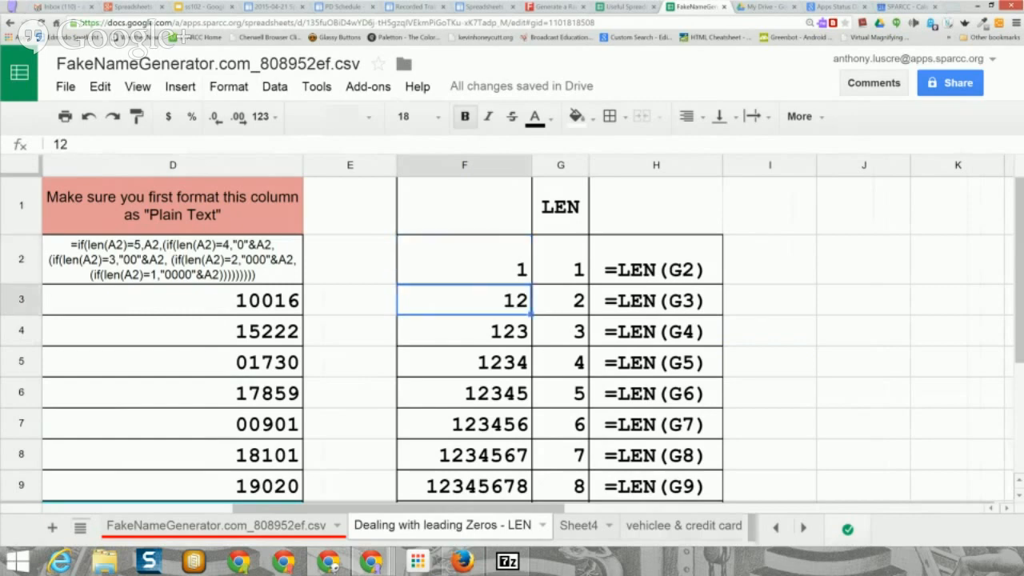
left_click(464, 331)
left_click(463, 362)
left_click(463, 393)
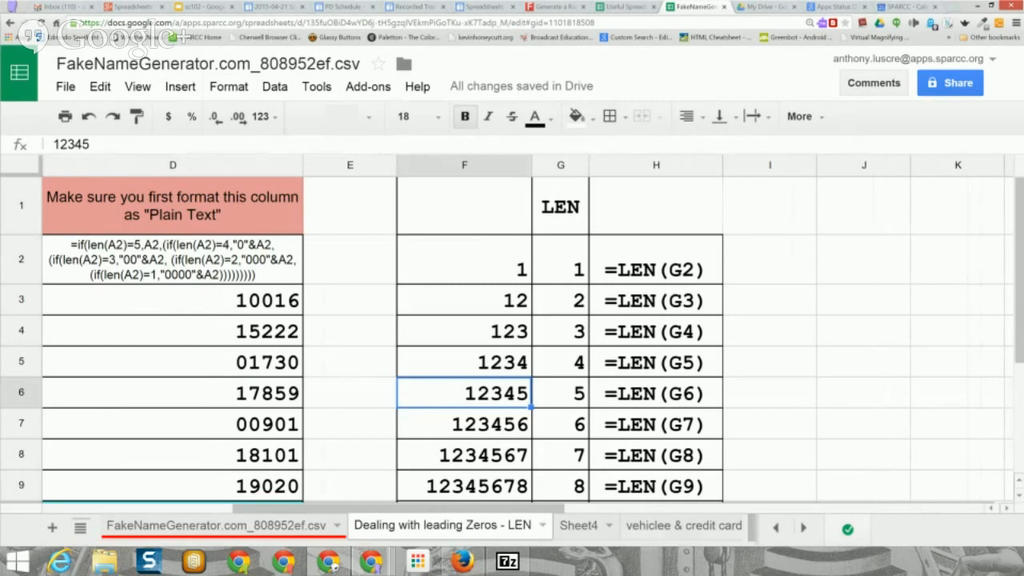
Step: Inspect the LEN formulas in G2 and G7 against the numbers they refer to in column F
left_click(560, 260)
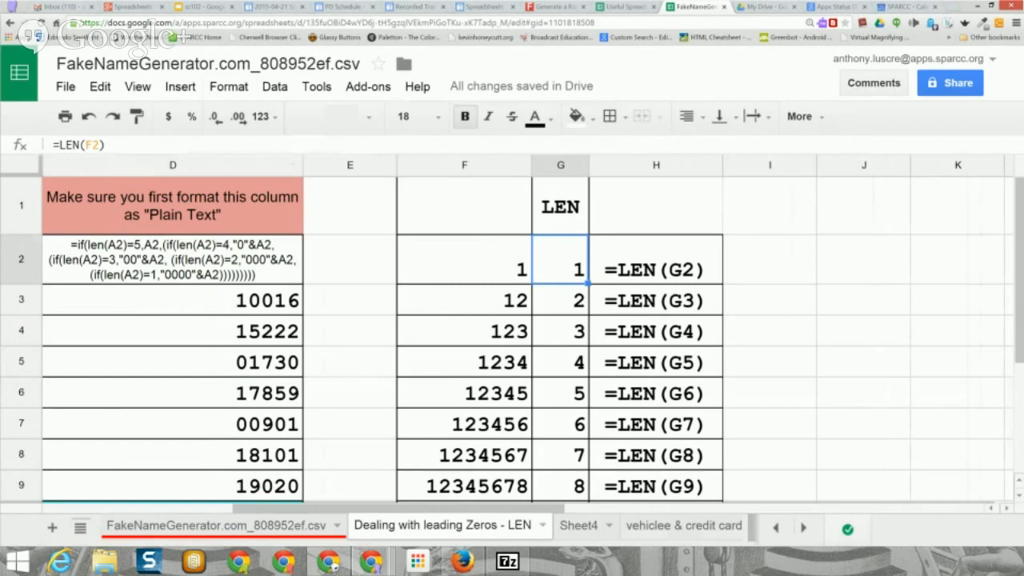
left_click(521, 251)
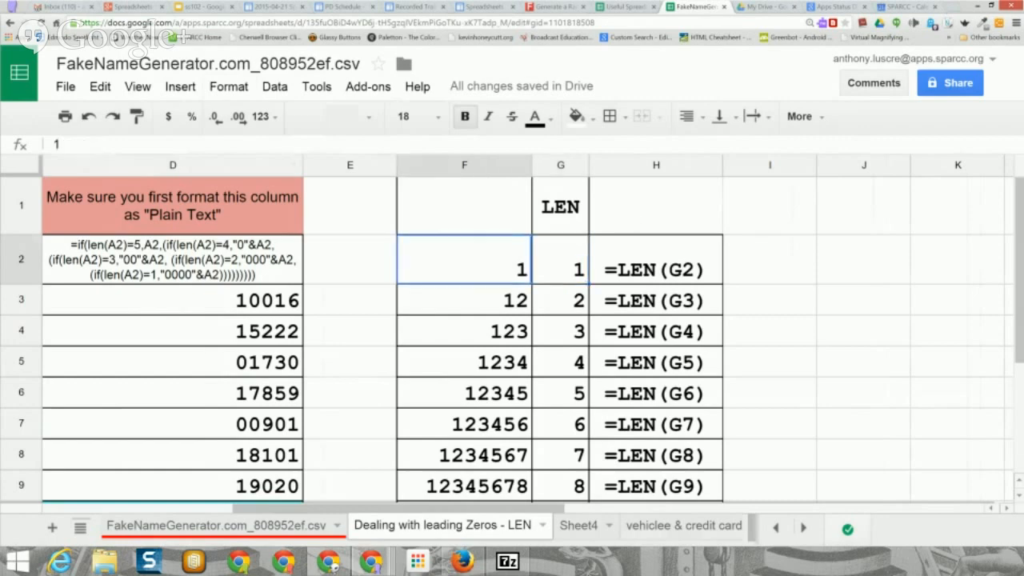
left_click(560, 260)
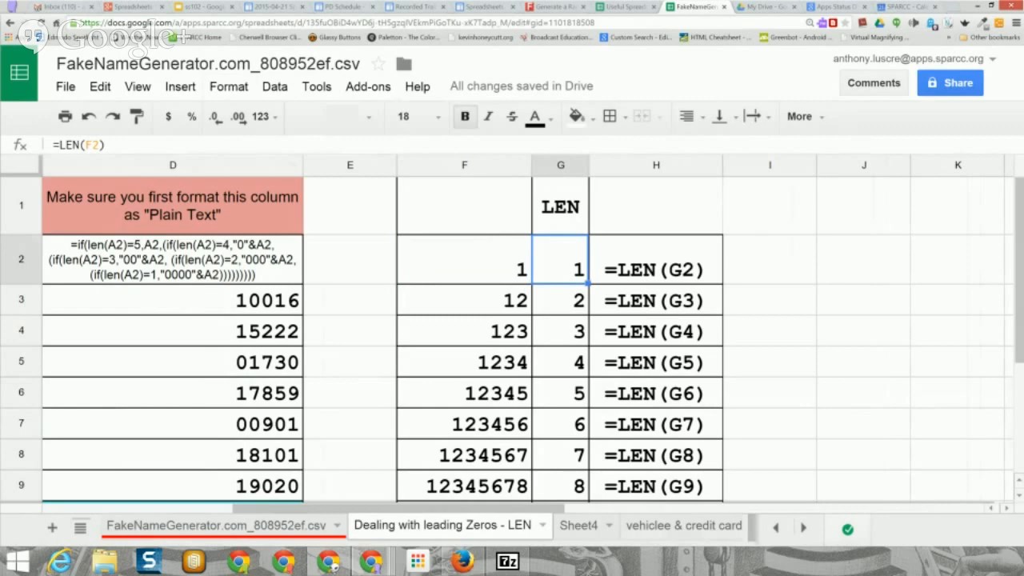
left_click(560, 424)
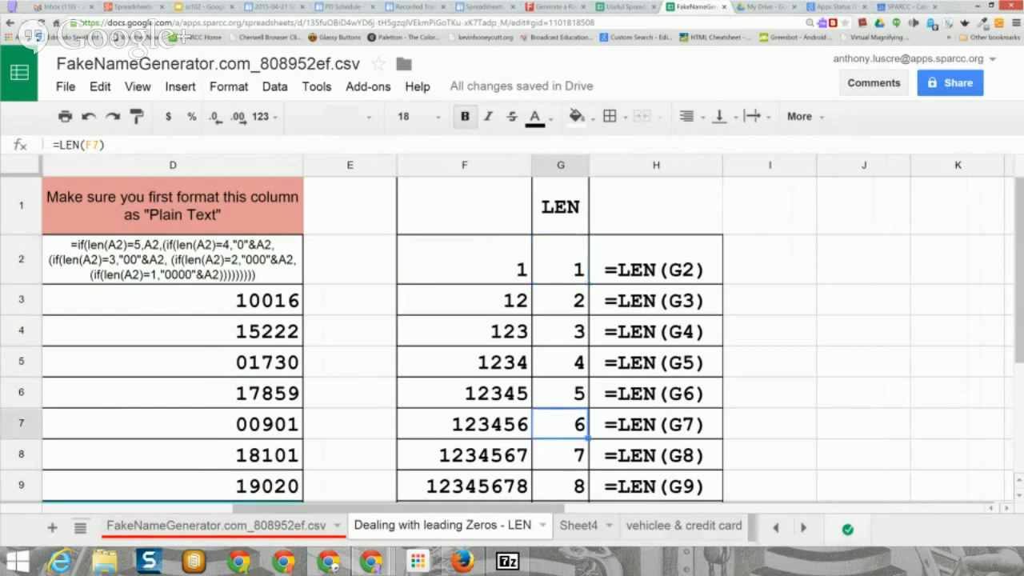
left_click(490, 423)
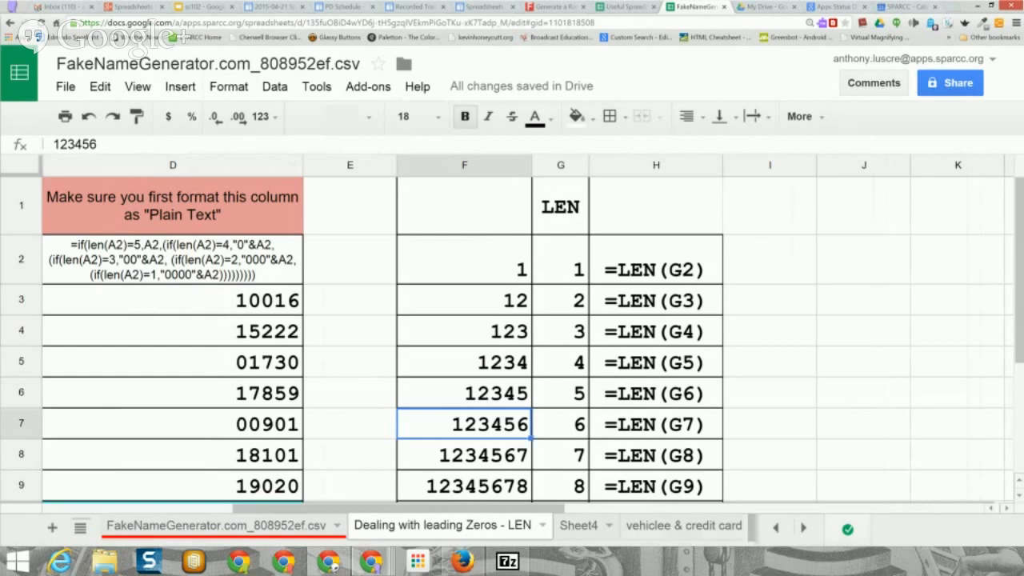
left_click(559, 424)
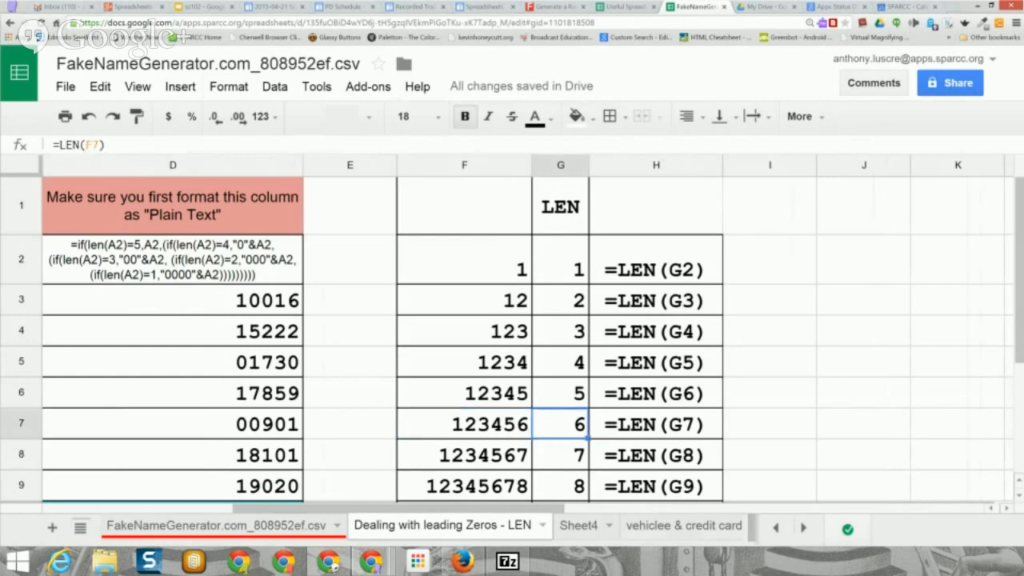
Step: Open the leading-zero IF formula in cell B5 for inspection and select its len(A5) part
left_click_drag(480, 508, 290, 508)
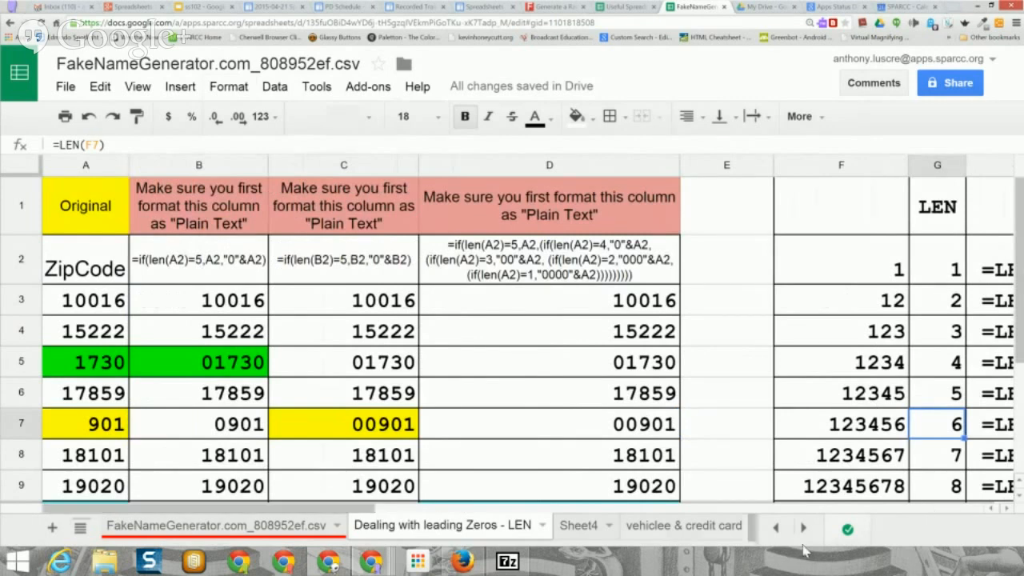
left_click(199, 363)
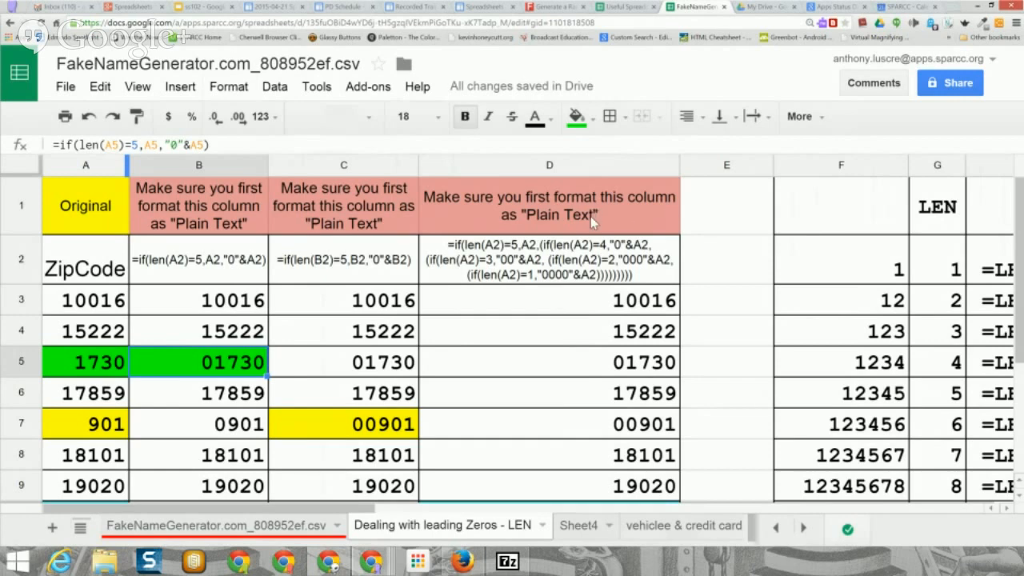
key("Return")
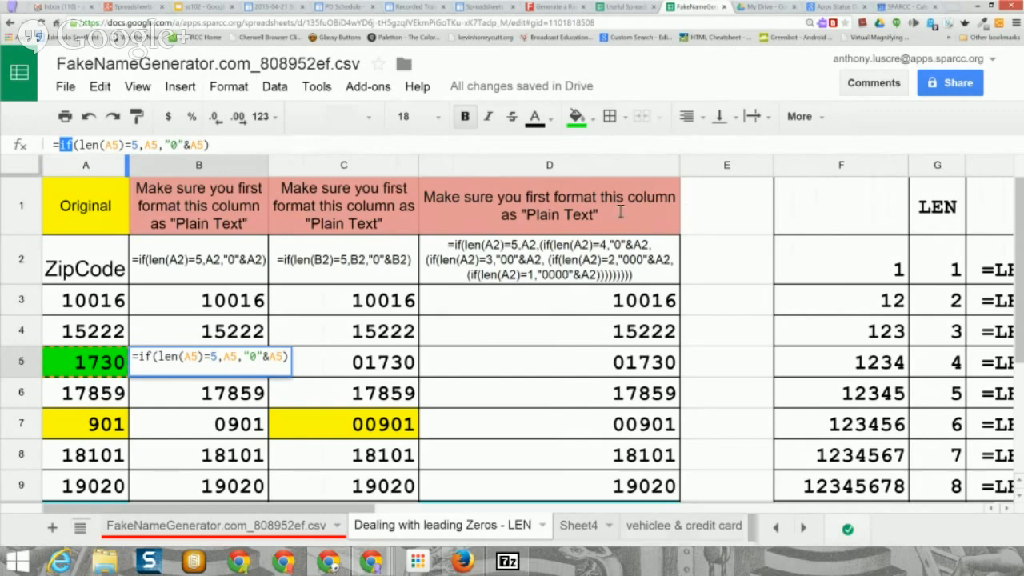
key("Right")
key("Right")
key("shift+Right")
key("shift+Right")
key("shift+Right")
key("shift+Right")
key("shift+Right")
key("shift+Right")
key("shift+Right")
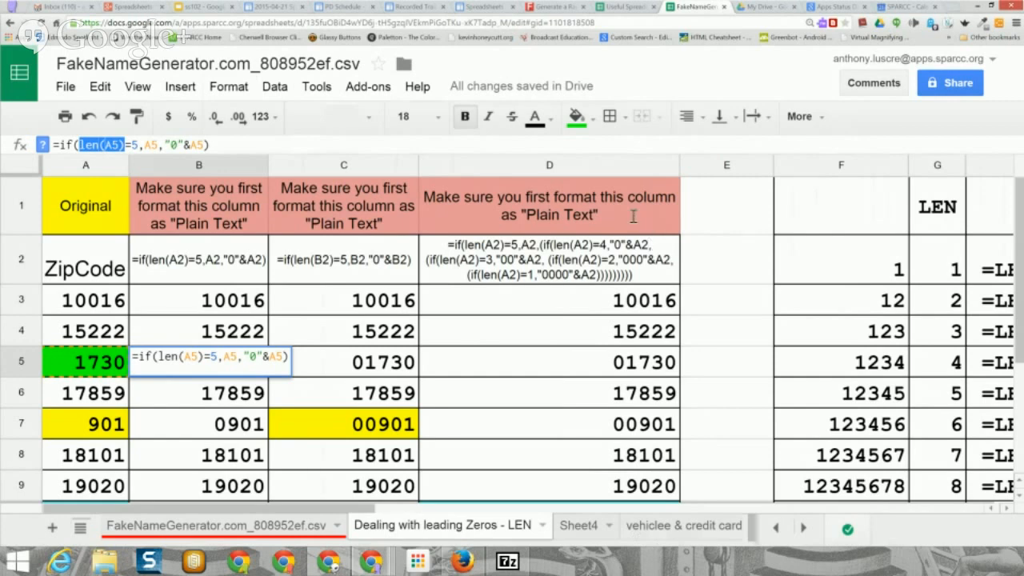
Step: Highlight the full len(A5)=5 condition inside the IF formula open in cell B5
key("Left")
key("shift+Right")
key("shift+Right")
key("shift+Right")
key("shift+Right")
key("shift+Right")
key("shift+Right")
key("shift+Right")
key("shift+Right")
key("shift+Right")
Step: Highlight the A5 value-if-true argument in the IF formula of cell B5
key("Right")
key("Right")
key("shift+Right")
key("shift+Right")
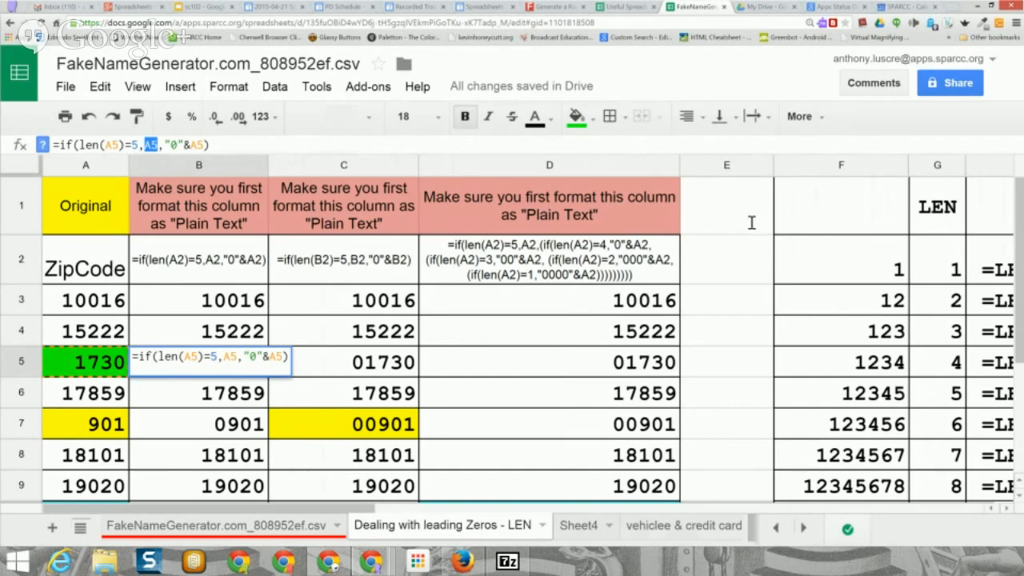
Step: Highlight the "0"&A5 value-if-false argument in cell B5's formula, and close the cell without changing the formula
key("Right")
key("Right")
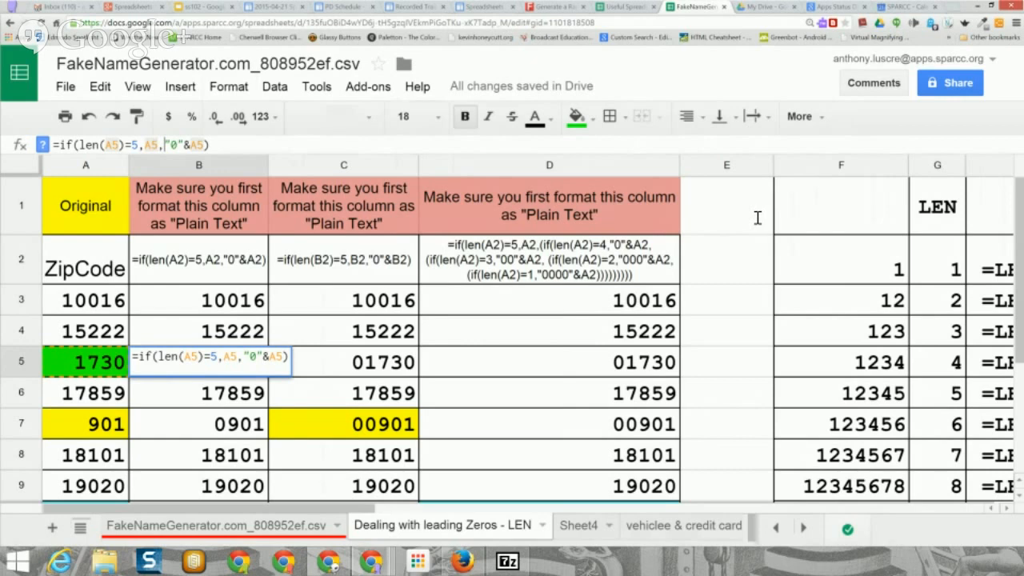
key("shift+Right")
key("shift+Right")
key("shift+Right")
key("shift+Right")
key("shift+Right")
key("shift+Right")
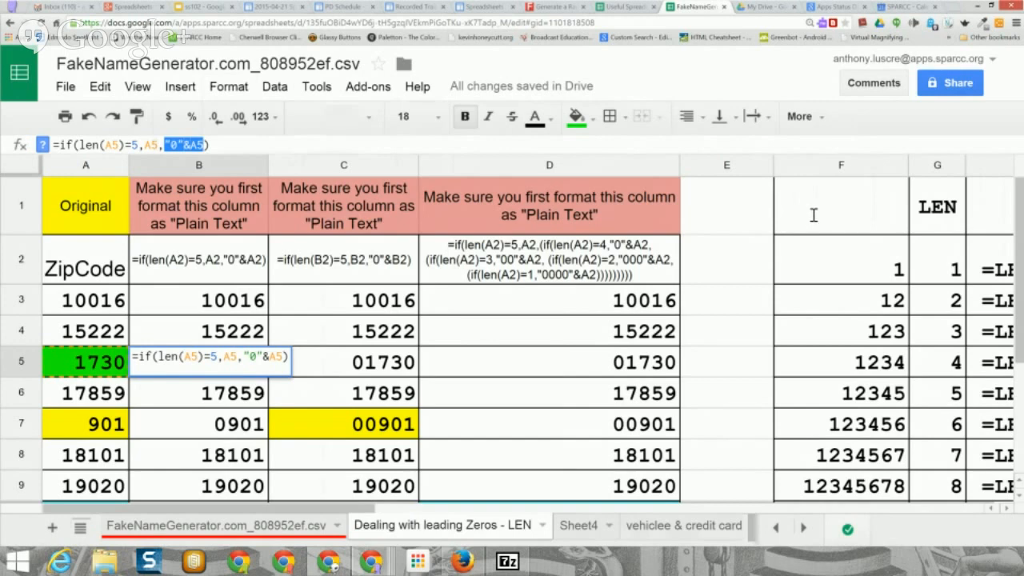
key("ctrl+Left")
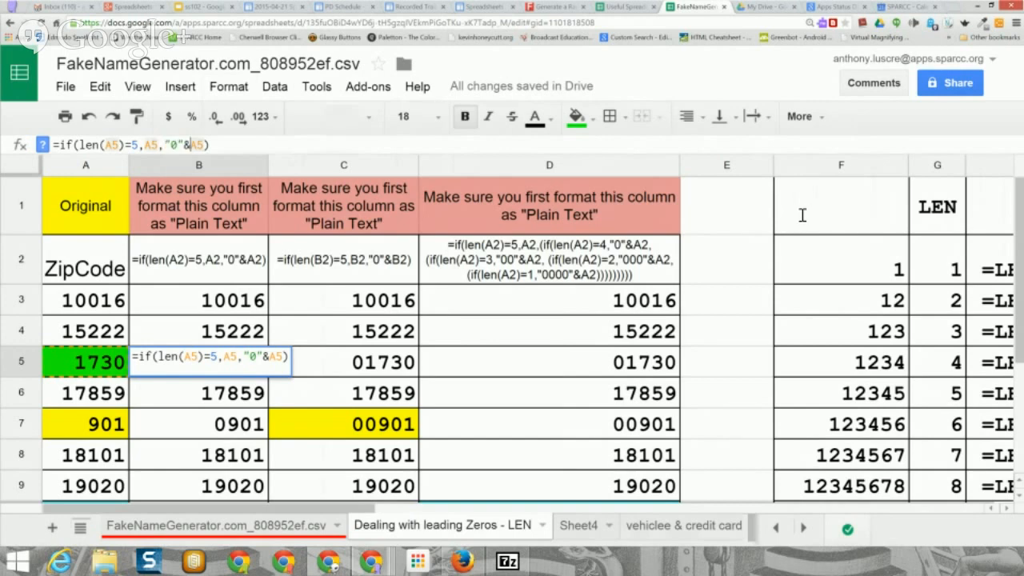
key("ctrl+Left")
key("shift+Right")
key("shift+Right")
key("shift+Right")
key("shift+Right")
key("shift+Right")
key("shift+Right")
key("shift+Right")
key("shift+Right")
key("shift+Right")
key("shift+Right")
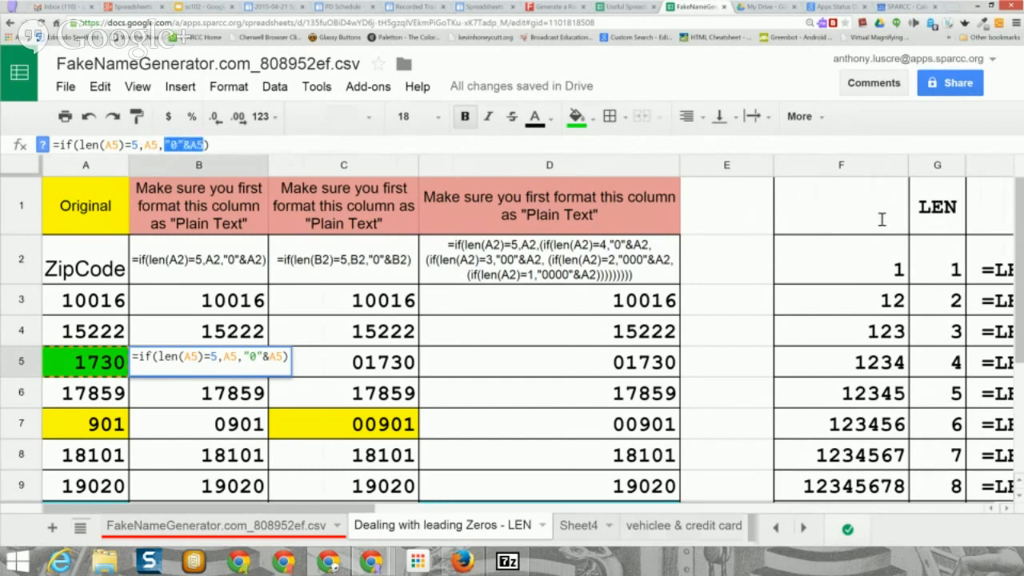
key("Return")
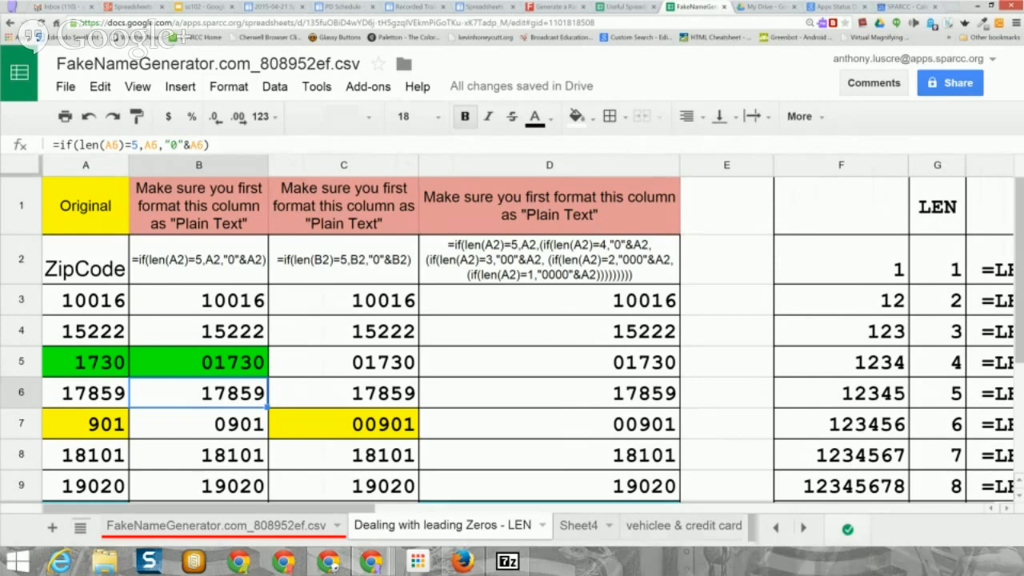
Step: Inspect the leading-zero formulas in B7 and C7 that process the original zip code 901
left_click(199, 424)
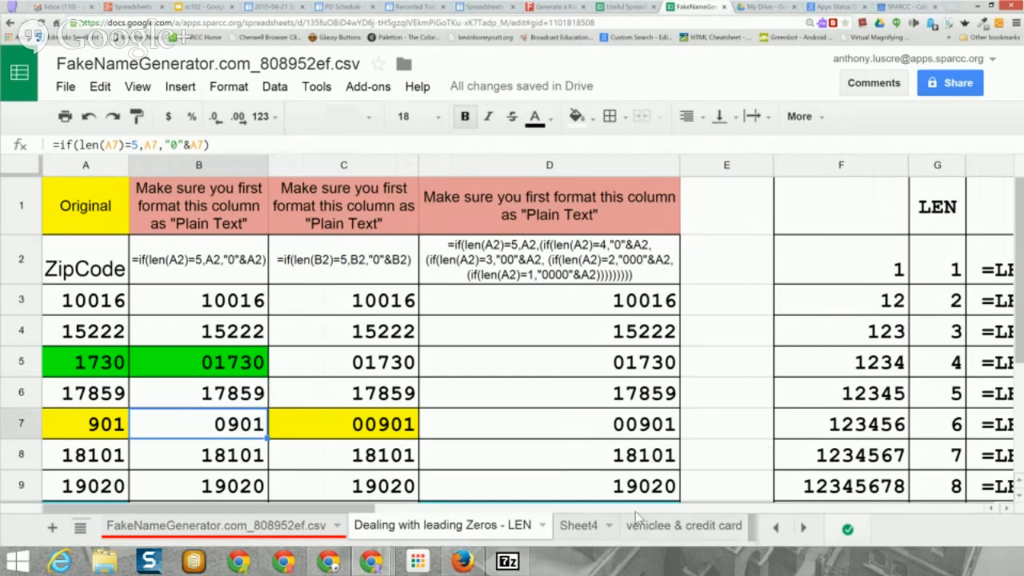
scroll(512, 336, "down", 2)
scroll(512, 336, "up", 3)
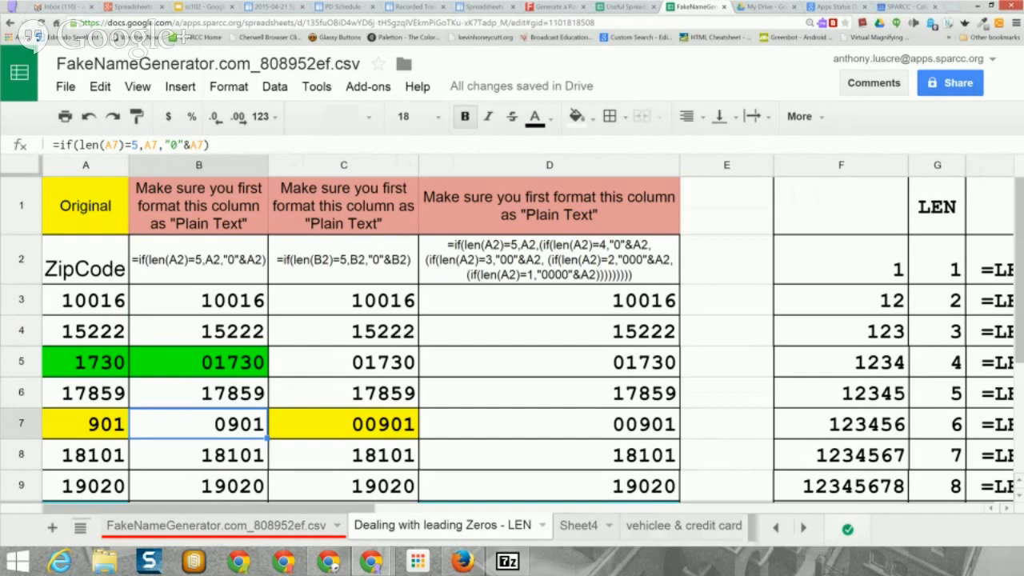
left_click(343, 423)
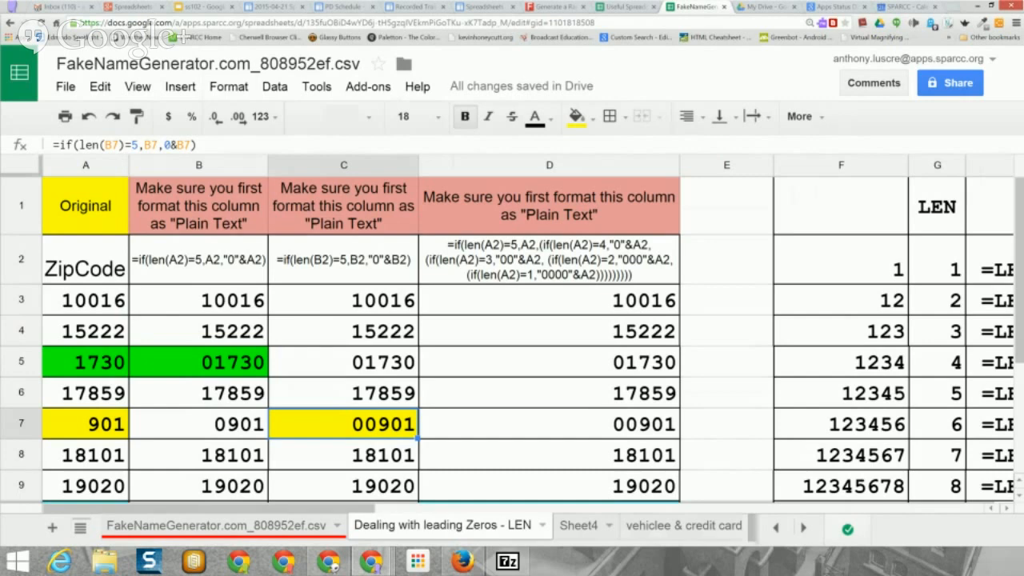
left_click_drag(104, 276, 105, 225)
right_click(105, 225)
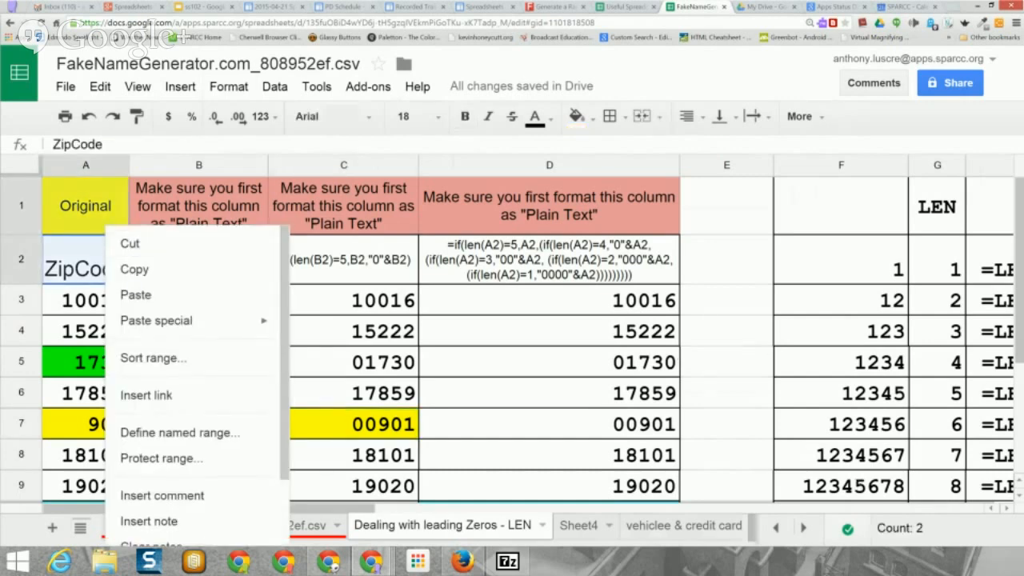
Step: Put quotation marks around the 0 in cell C7 so the formula reads =if(len(B7)=5,B7,"0"&B7)
left_click(352, 424)
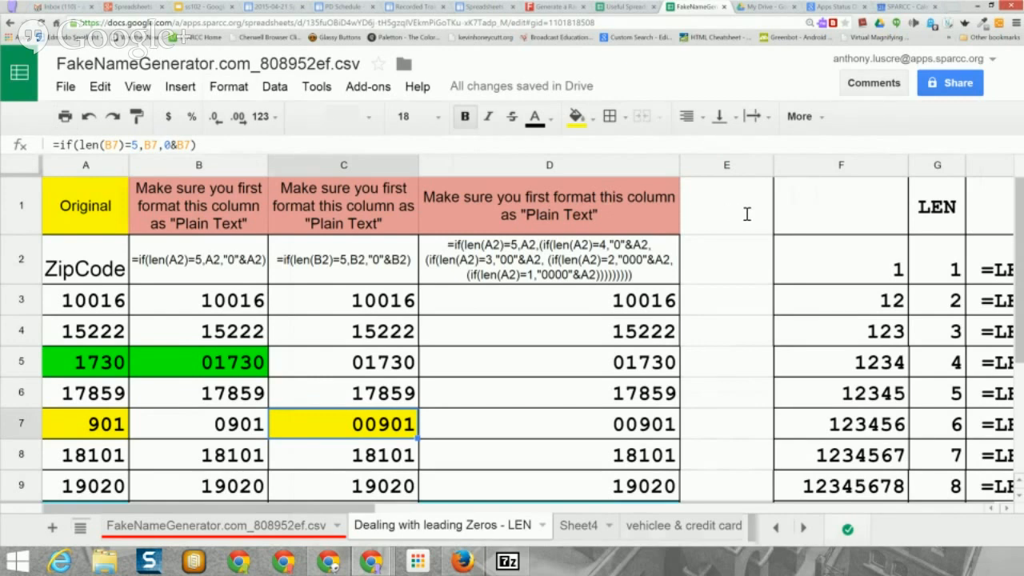
left_click(165, 145)
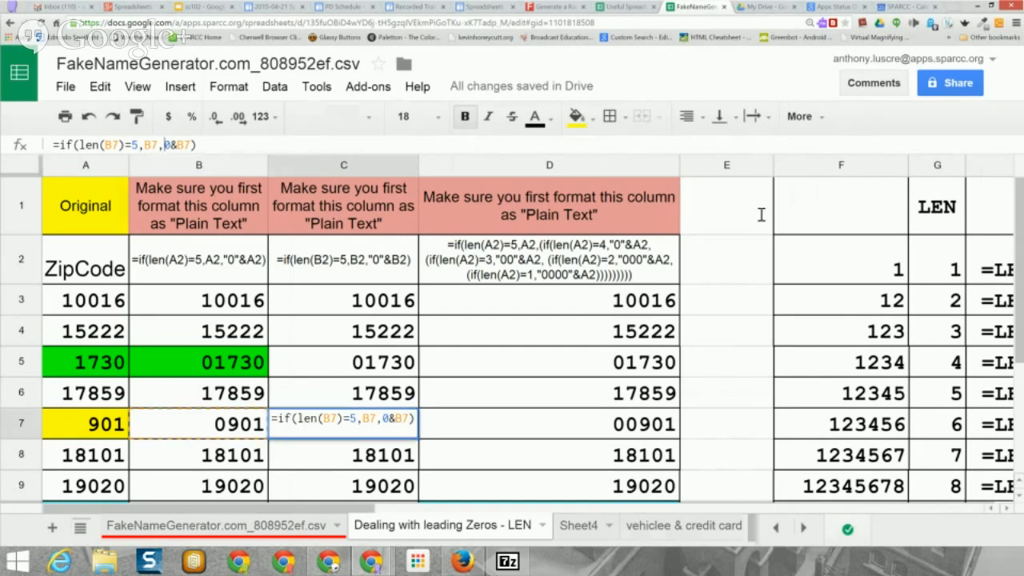
type("\"")
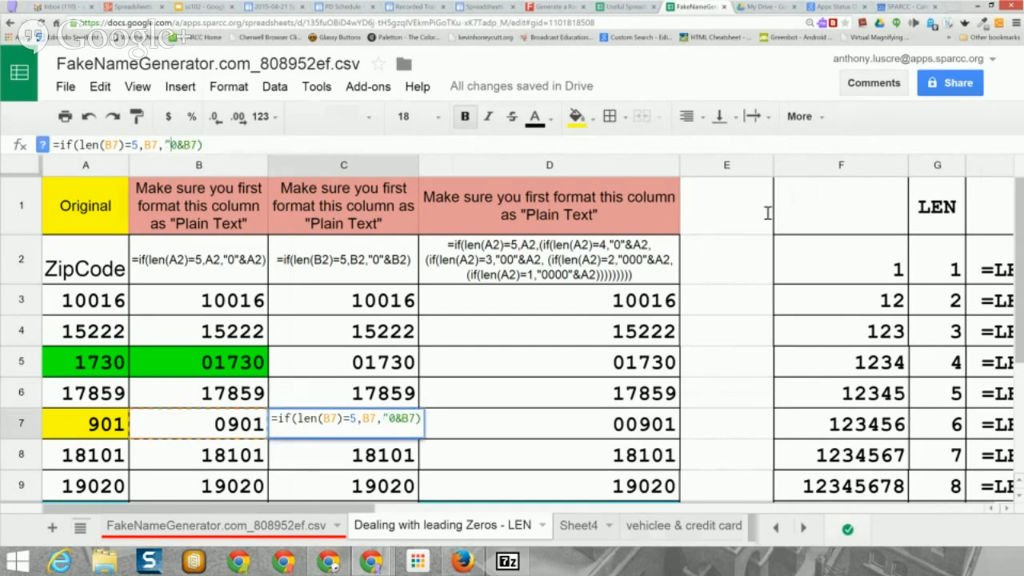
key("Right")
type("\"")
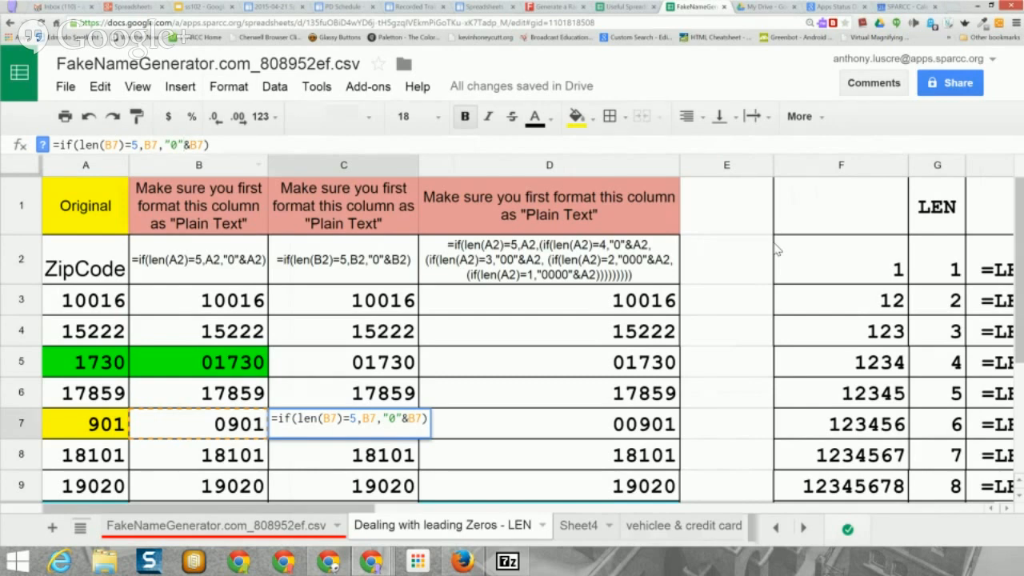
key("Return")
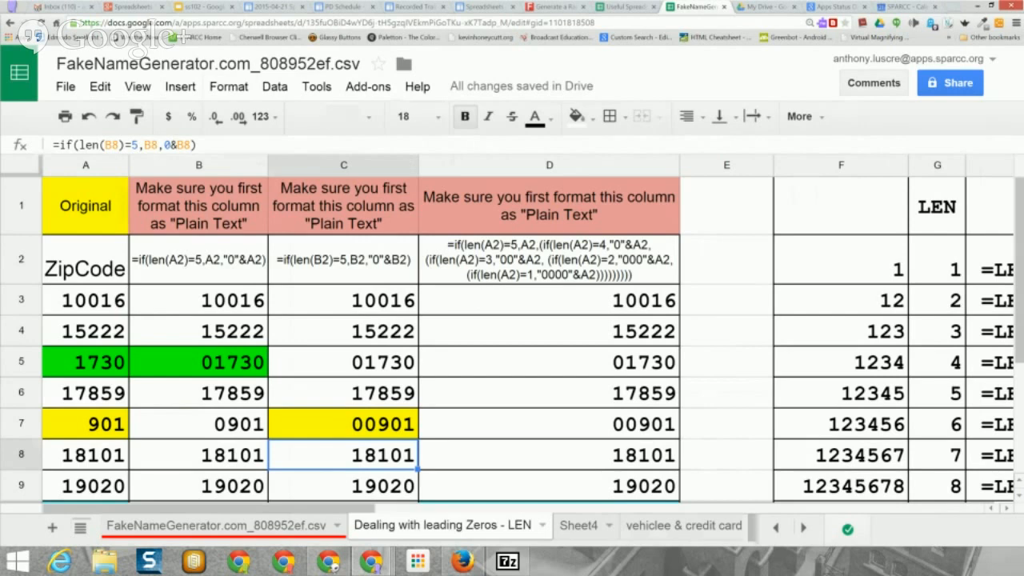
Step: Examine the nested IF and LEN formula of column D in cells D2, D3 and D7
left_click(548, 260)
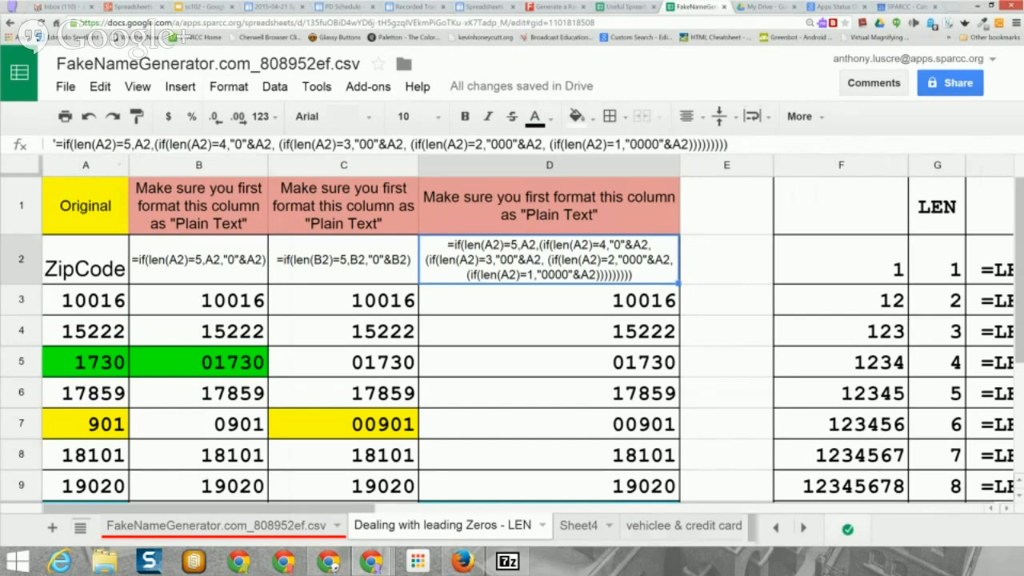
key("Down")
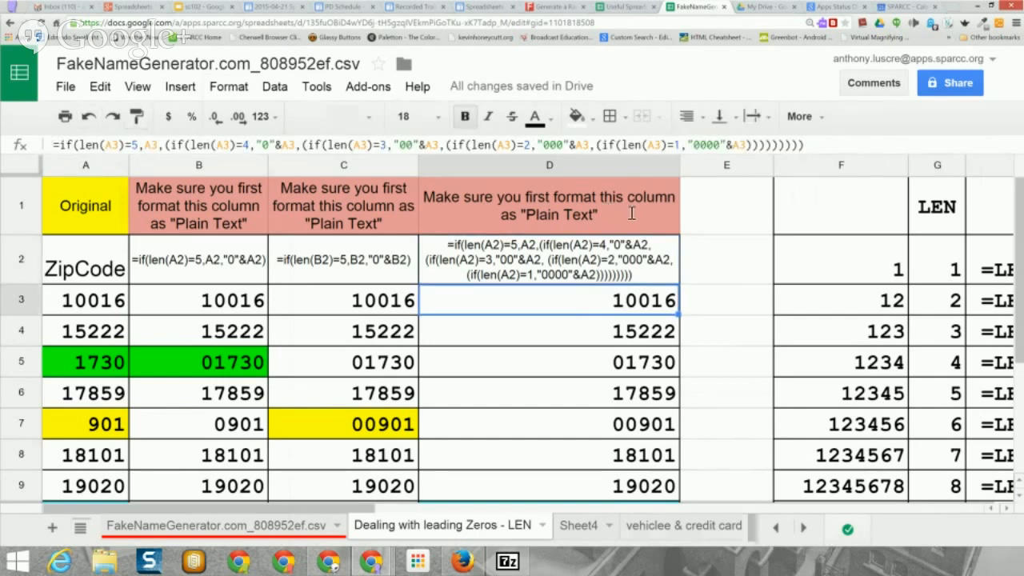
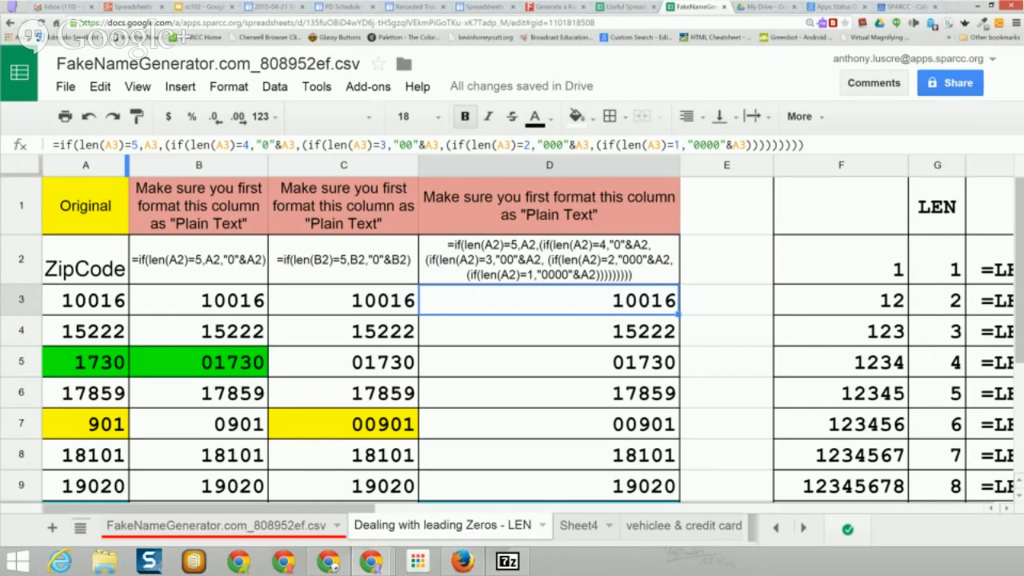
scroll(511, 336, "down", 3)
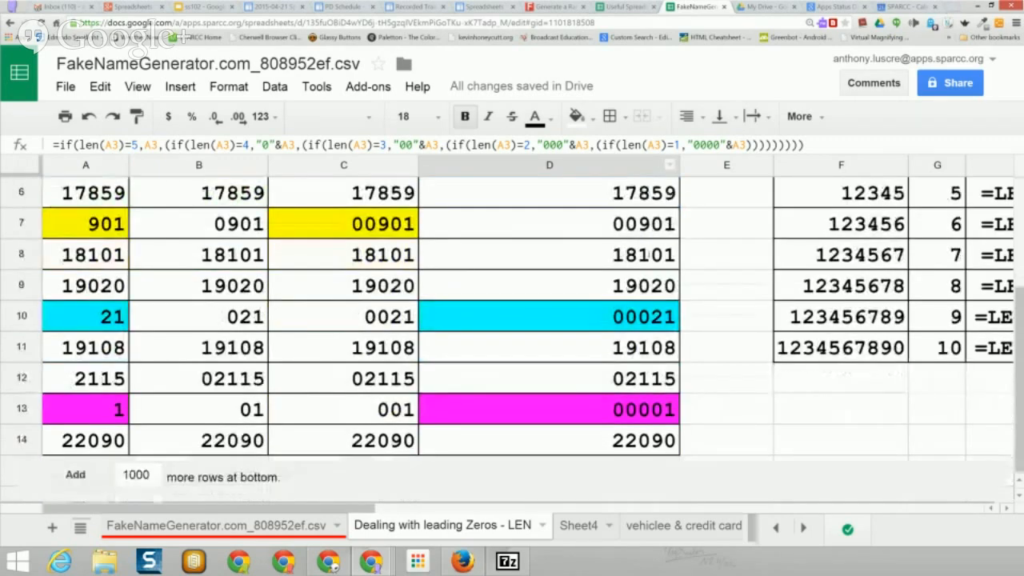
scroll(512, 336, "up", 1)
left_click(550, 285)
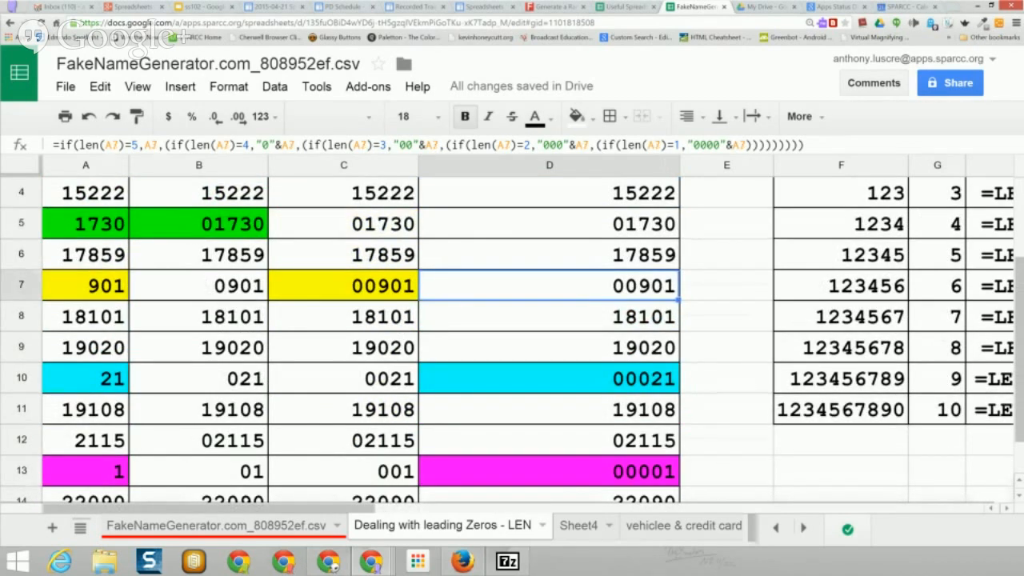
Step: Compare the original zip codes in A10 and A13 with the nested IF formulas in D10 and D13
left_click(86, 378)
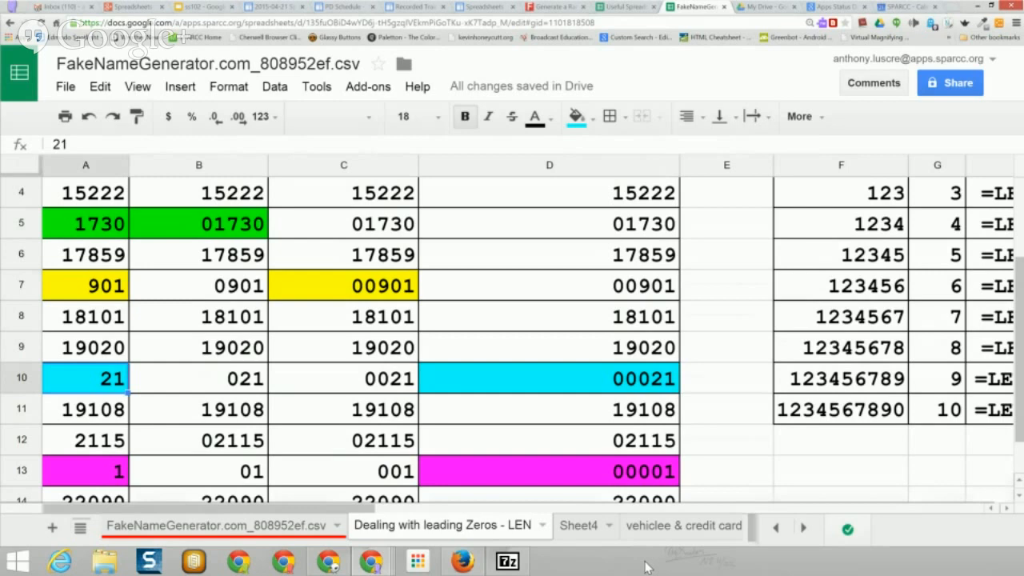
left_click(549, 378)
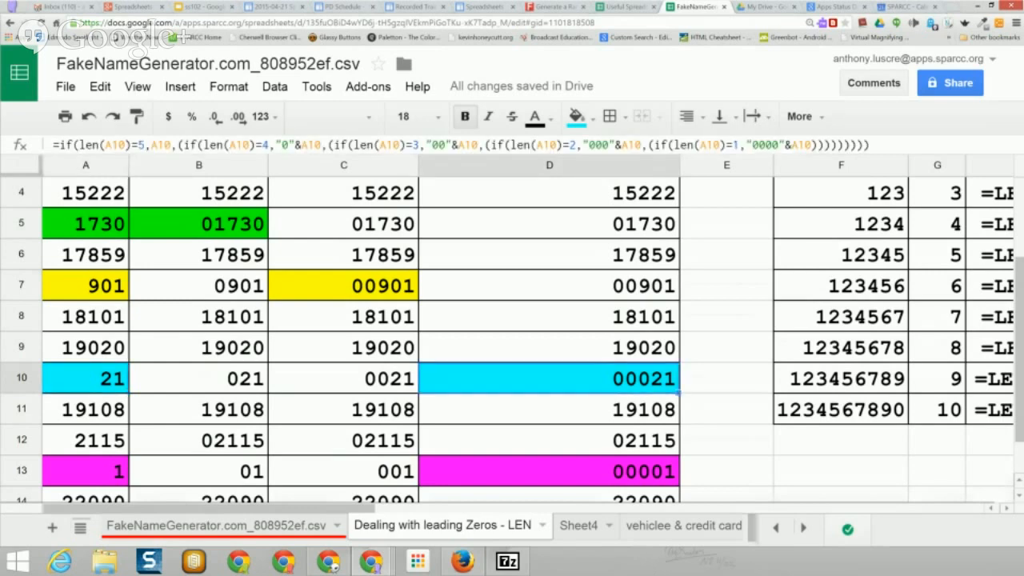
left_click(85, 471)
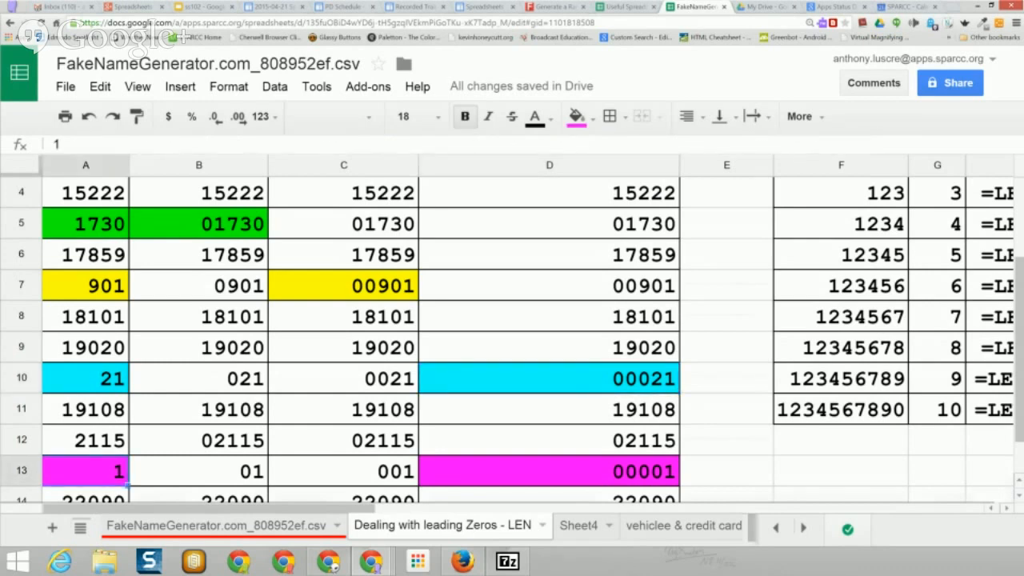
left_click(550, 471)
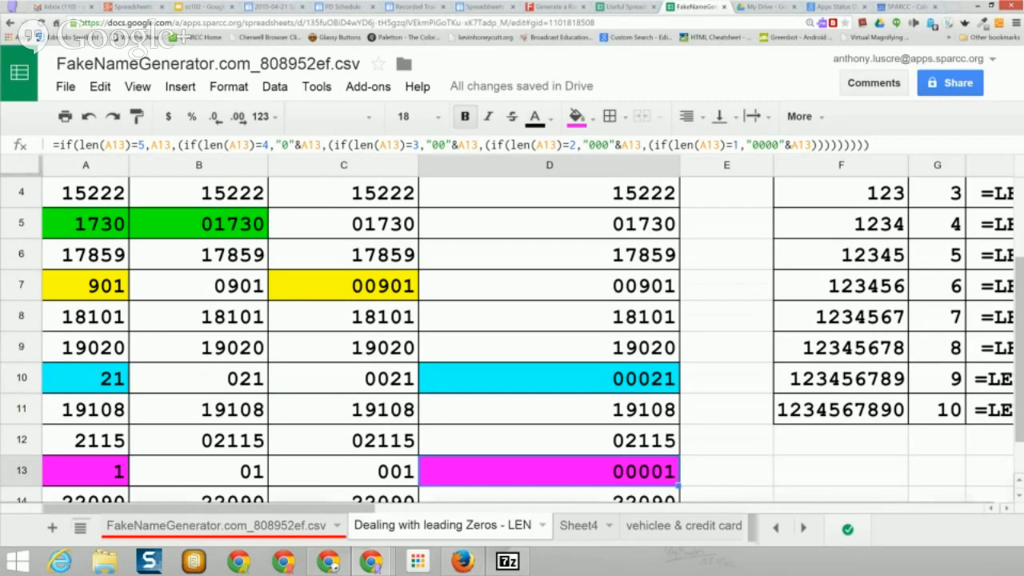
scroll(512, 336, "up", 1)
scroll(511, 336, "down", 1)
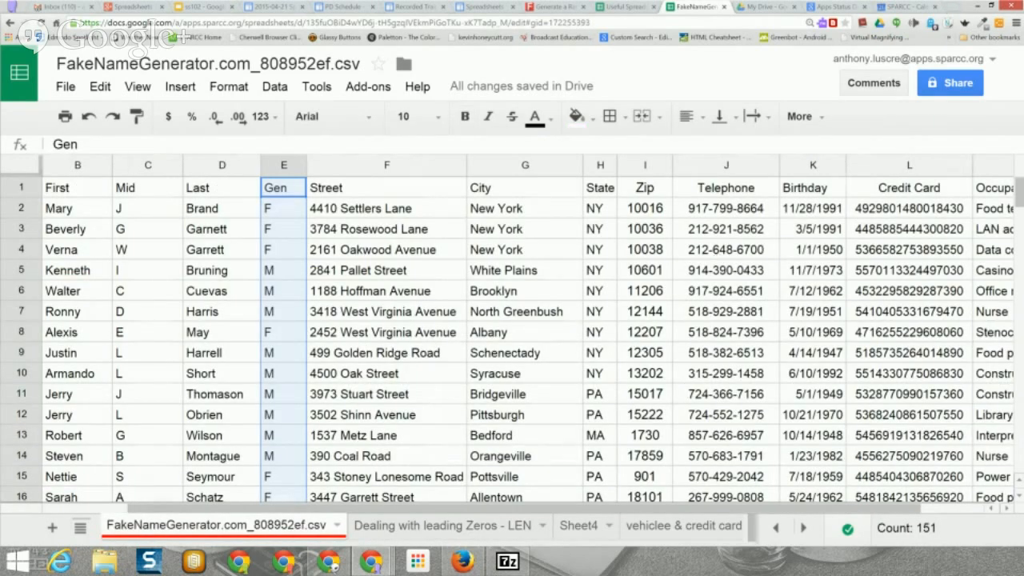
Step: Insert one blank column directly after the full-name column A on the FakeNameGenerator.com_808952ef.csv sheet
left_click_drag(524, 508, 444, 508)
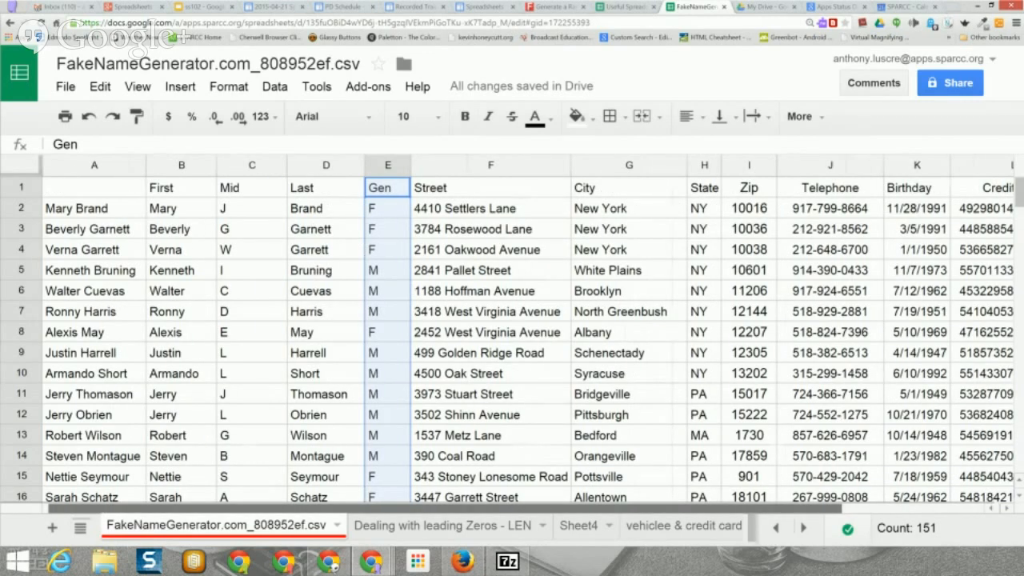
left_click(136, 165)
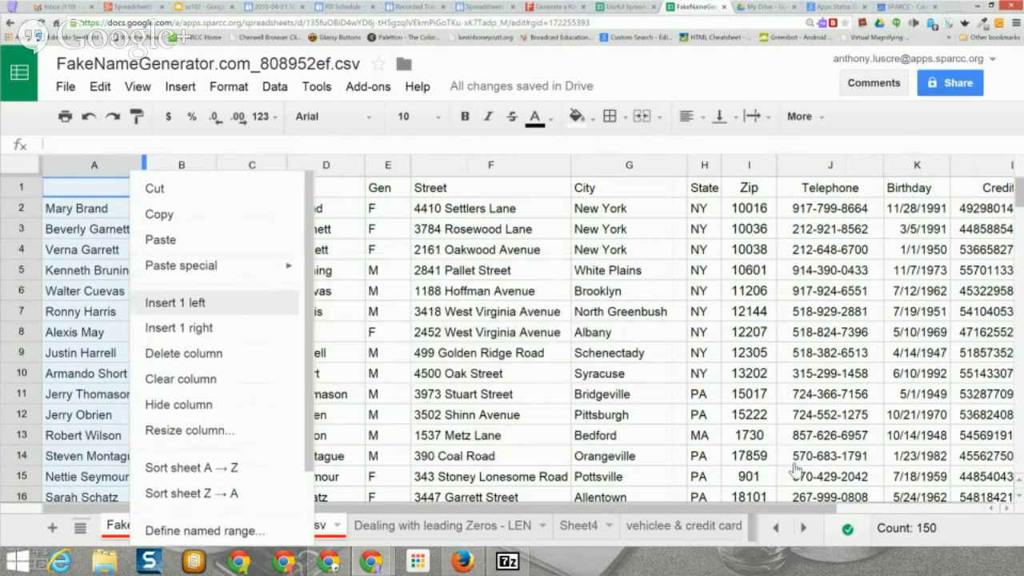
key("Down")
key("Return")
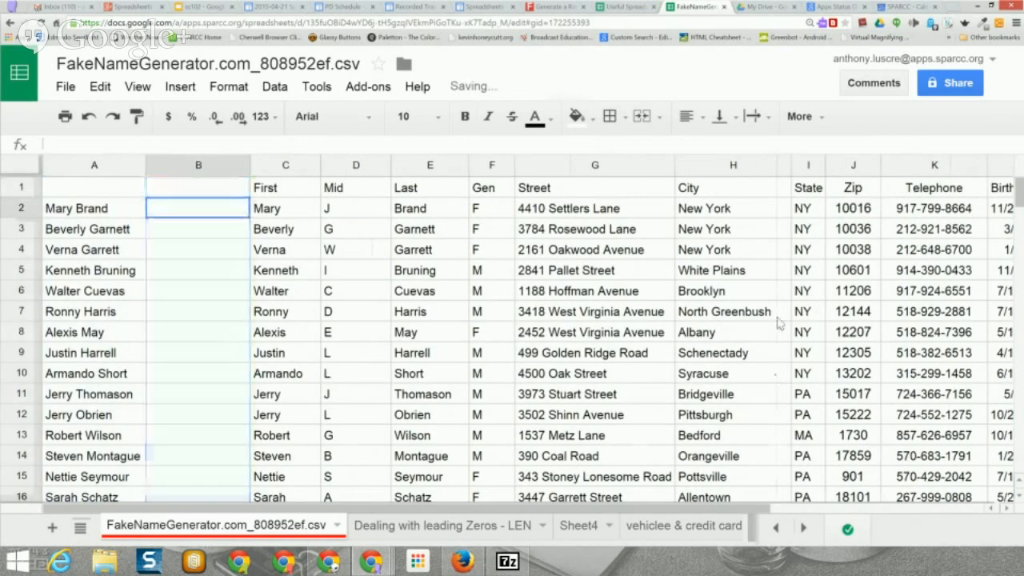
Step: Enter =LEN(A2) in cell B2 to count the characters of the first full name
type("=")
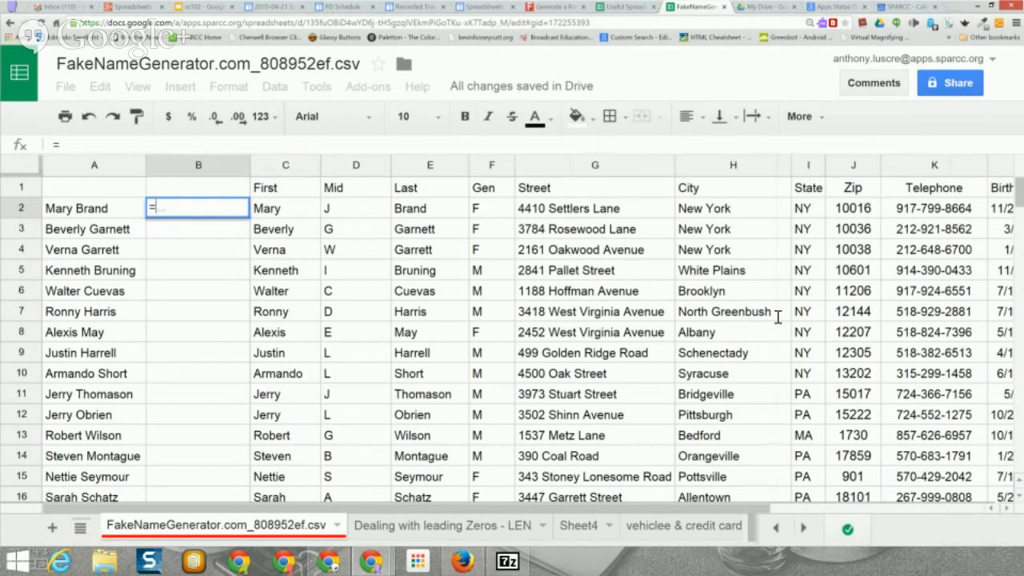
type("LEN(A2")
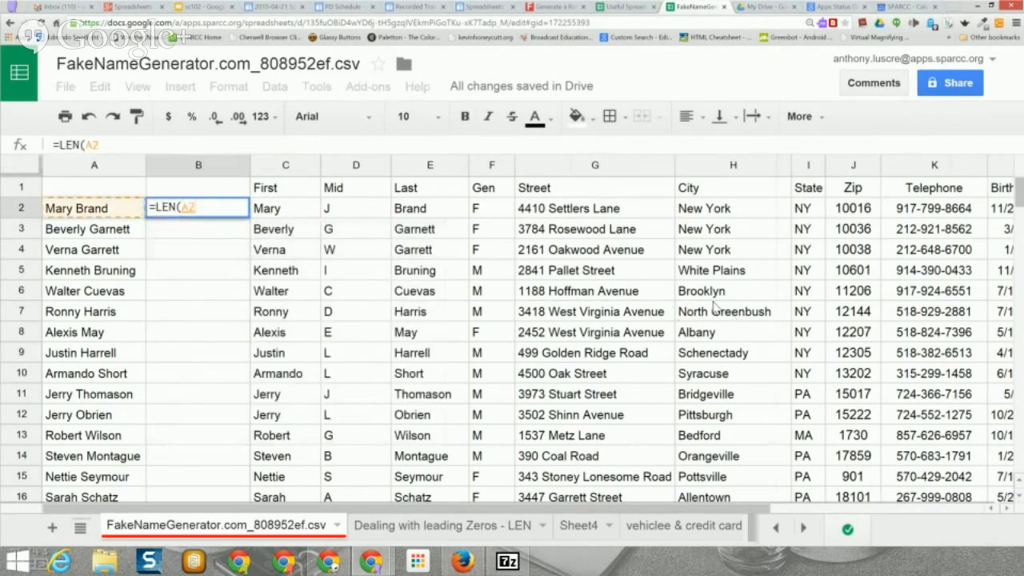
key("Return")
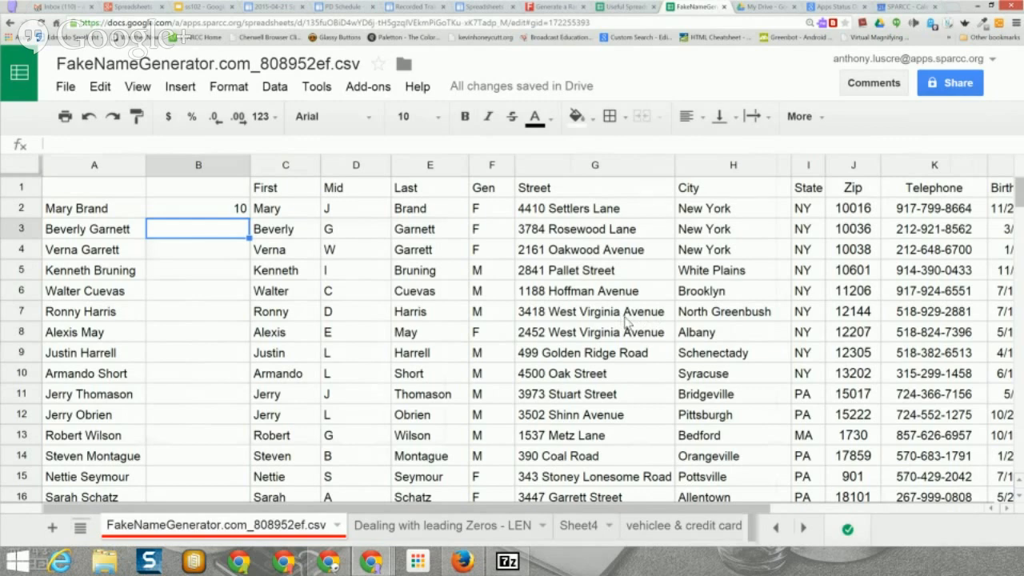
Step: Fill the LEN formula from B2 down through cell B13
key("Up")
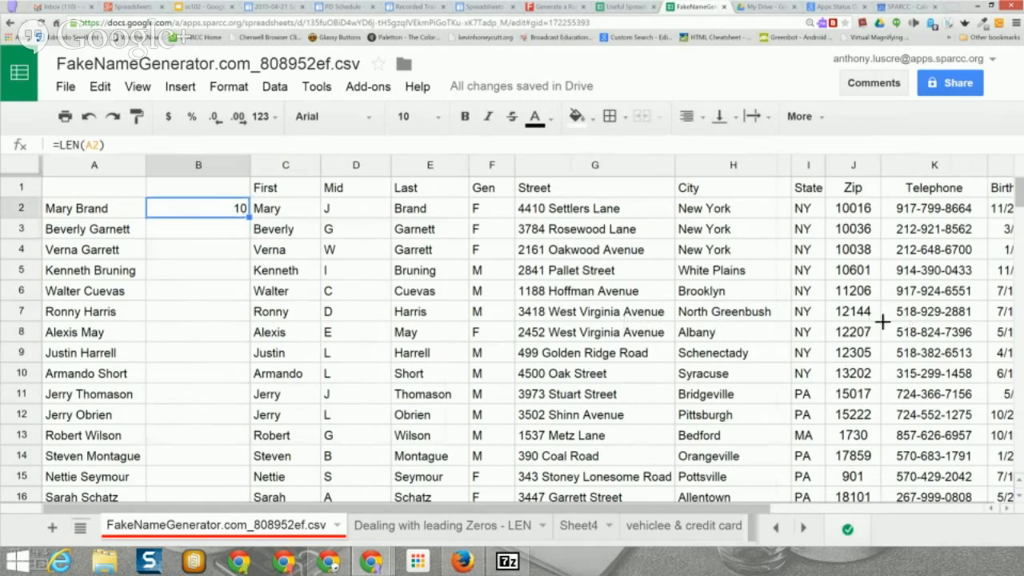
key("shift+Down")
key("shift+Down")
key("shift+Down")
key("shift+Down")
key("shift+Down")
key("shift+Down")
key("shift+Down")
key("shift+Down")
key("shift+Down")
key("shift+Down")
key("shift+Down")
key("ctrl+d")
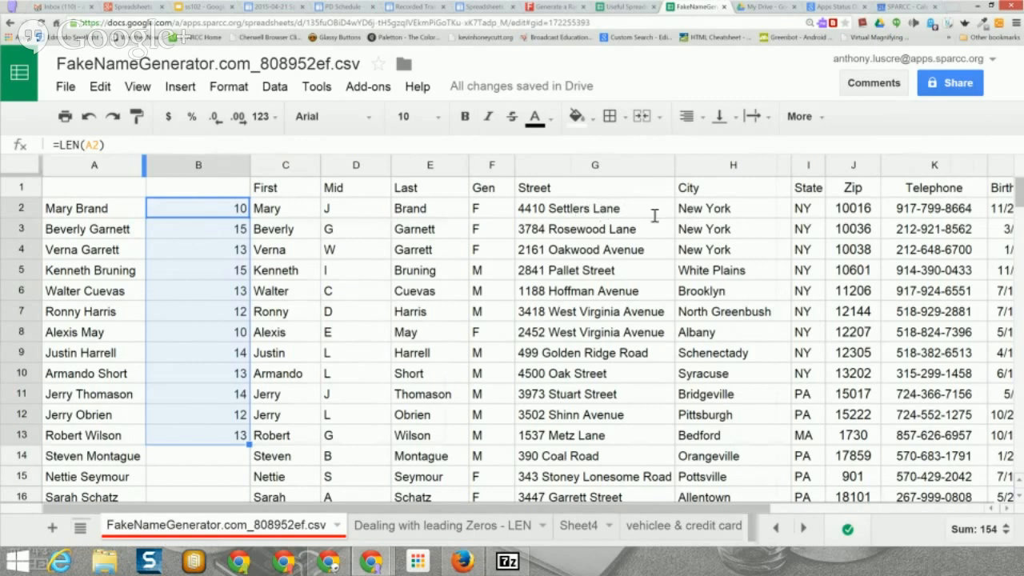
Step: Change the formula in B2 to =LEN(A2)-1 to leave the space out of the name's character count
key("F2")
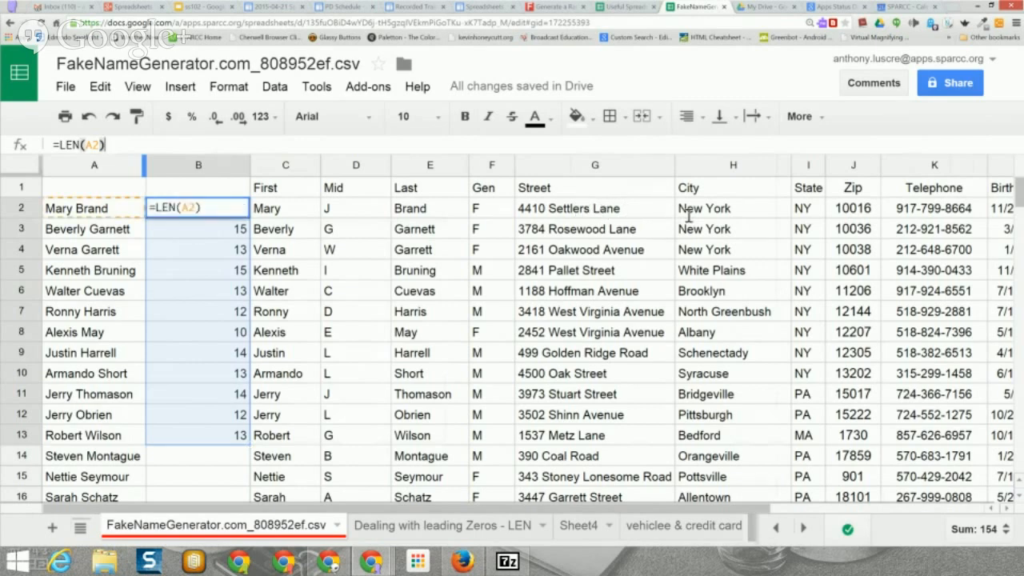
type("-1")
key("Return")
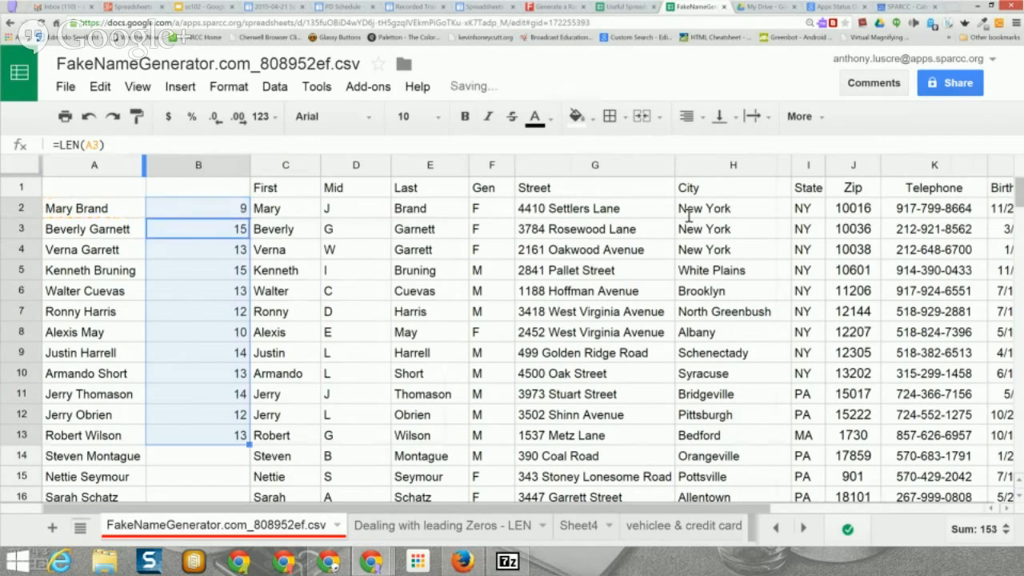
Step: Fill the =LEN(A2)-1 formula from B2 down through B13, and delete the whole column B after the count demonstration
key("Up")
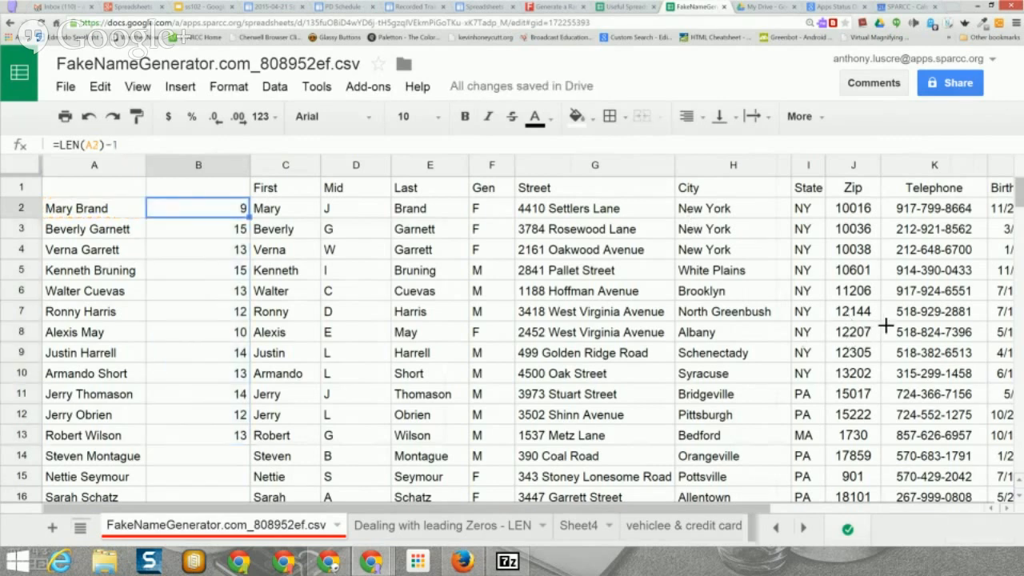
double_click(249, 217)
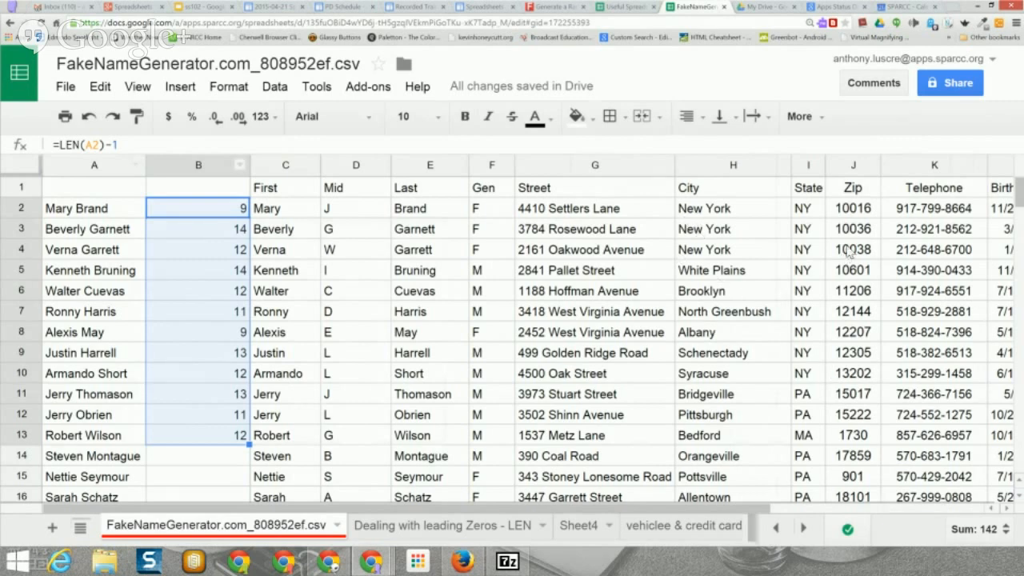
left_click(240, 164)
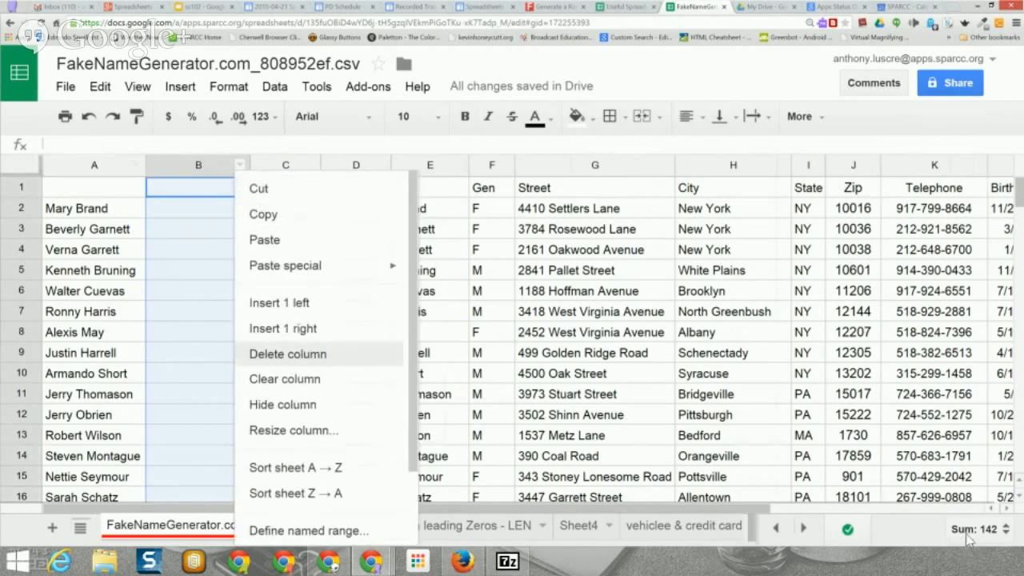
left_click(295, 355)
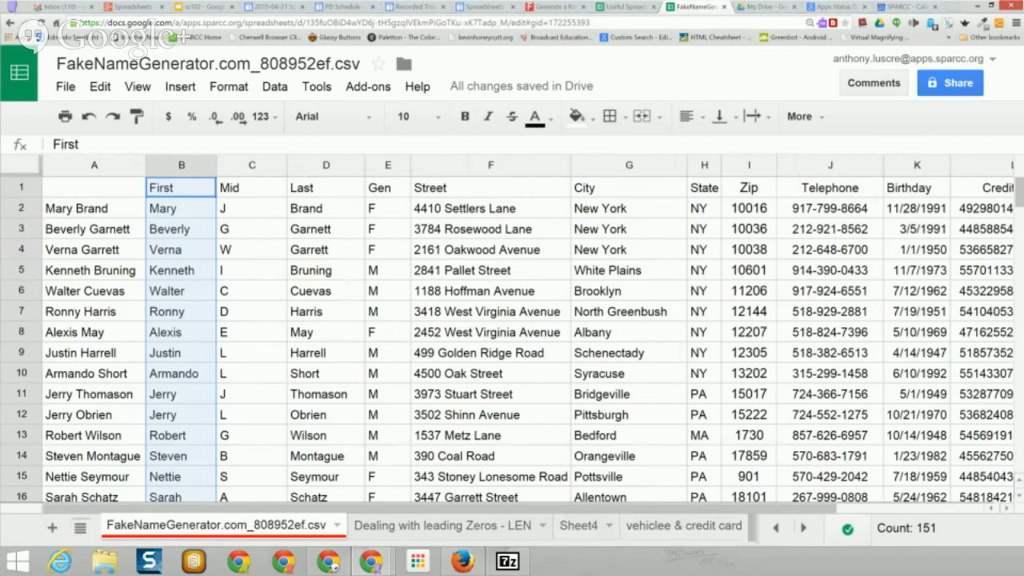
Step: Move the vehiclee & credit card # sheet so that it directly follows the FakeNameGenerator.com_808952ef.csv sheet
mouse_move(560, 508)
left_mouse_down()
mouse_move(707, 508)
mouse_move(560, 508)
left_mouse_up()
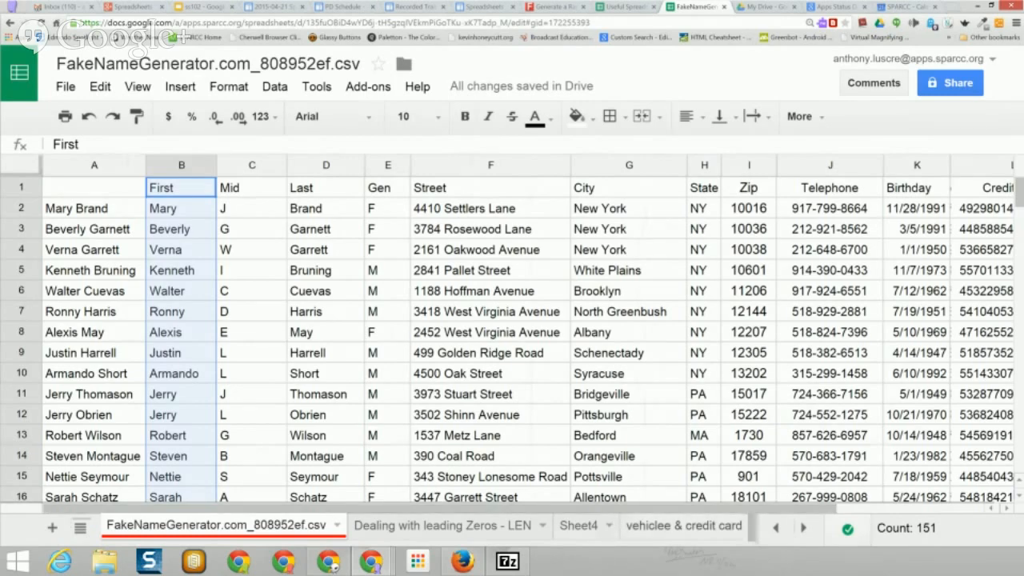
left_click(684, 526)
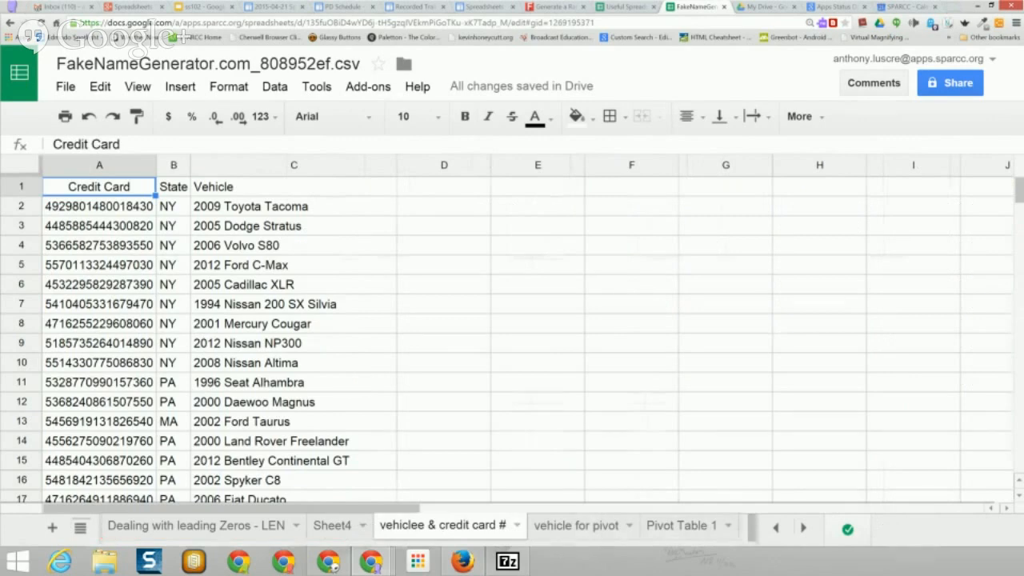
left_click_drag(444, 525, 338, 525)
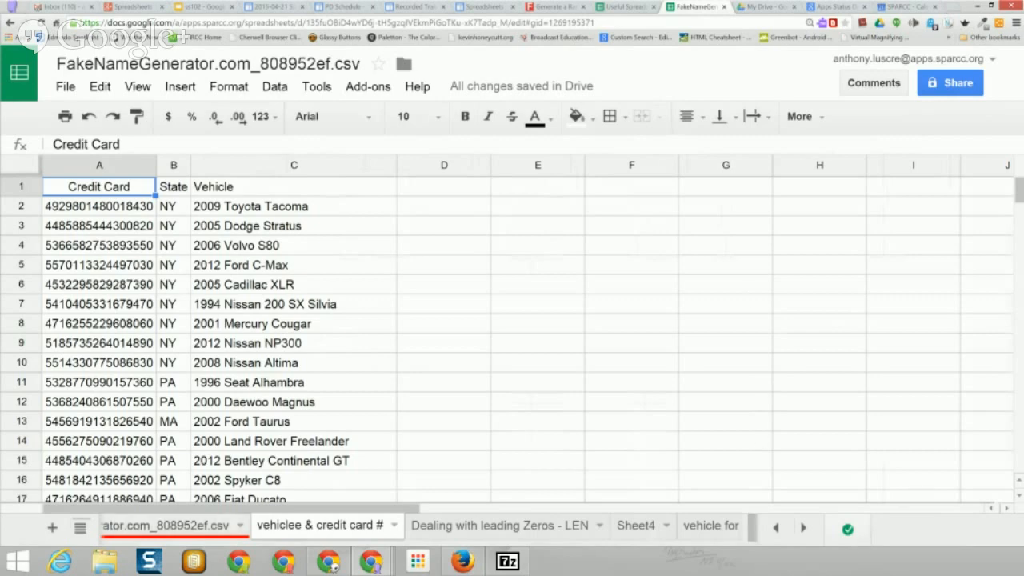
Step: Examine the Credit Card column on the FakeNameGenerator.com_808952ef.csv sheet as the field shared with the vehiclee & credit card # sheet
left_click(166, 525)
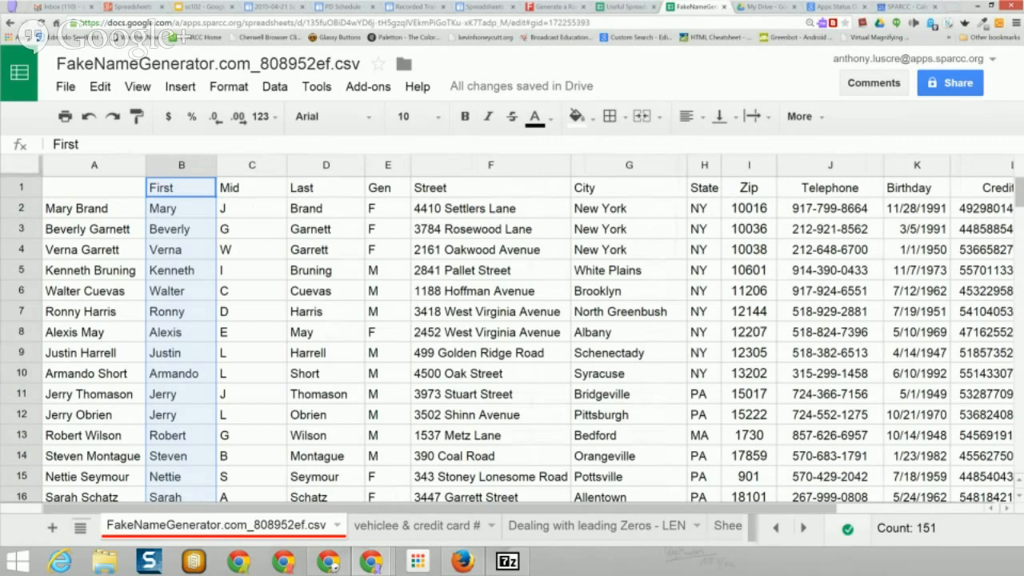
left_click_drag(439, 508, 536, 508)
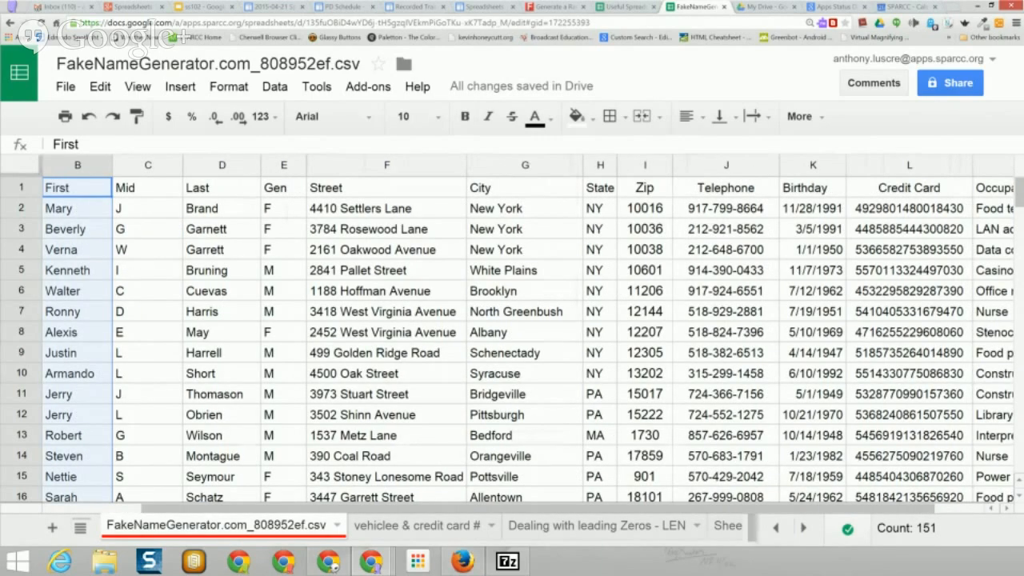
left_click(416, 526)
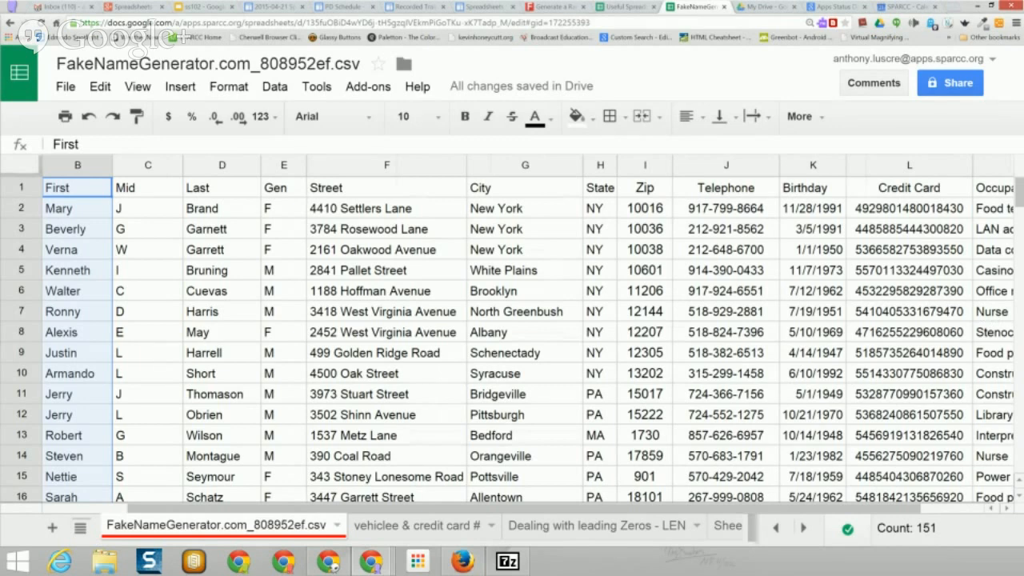
Step: Abbreviate "Lane" to "Ln" in the street address in cell F2 of the FakeNameGenerator.com_808952ef.csv sheet
left_click(386, 209)
double_click(391, 208)
left_click_drag(391, 207, 413, 207)
type("n")
key("Return")
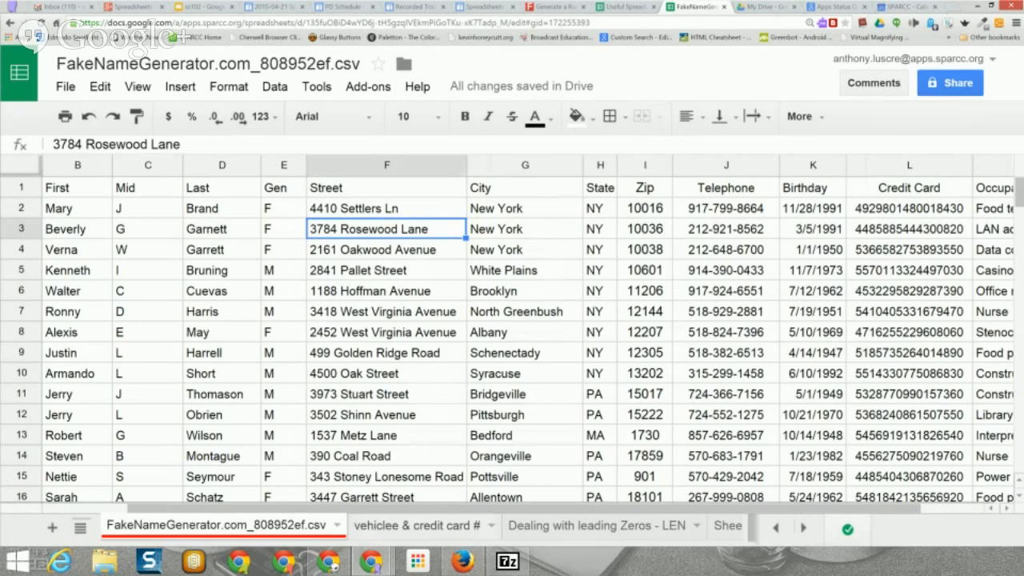
Step: Define the range A1:C151 on the vehiclee & credit card # sheet as a named range called ccn
left_click(418, 526)
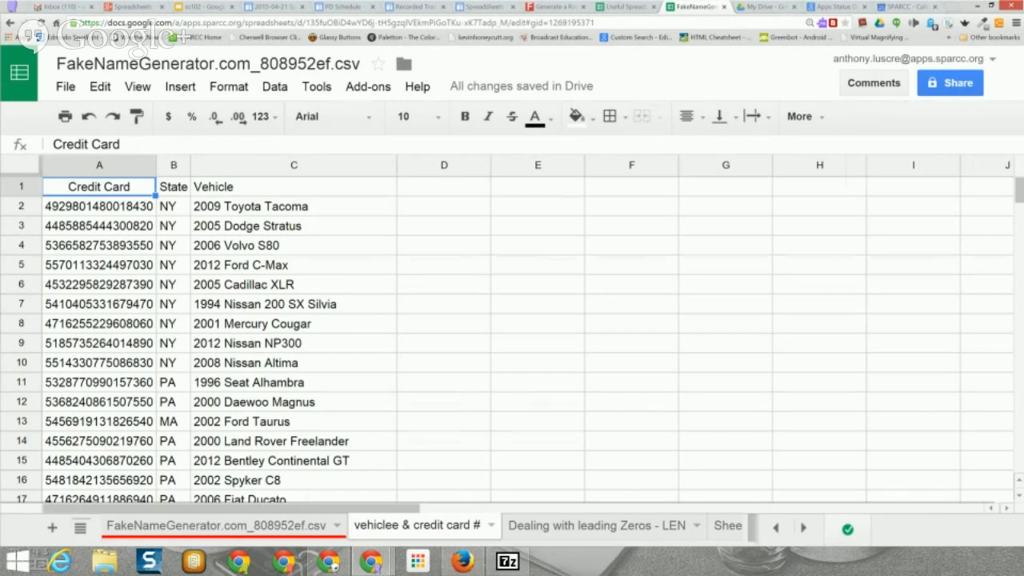
key("ctrl+a")
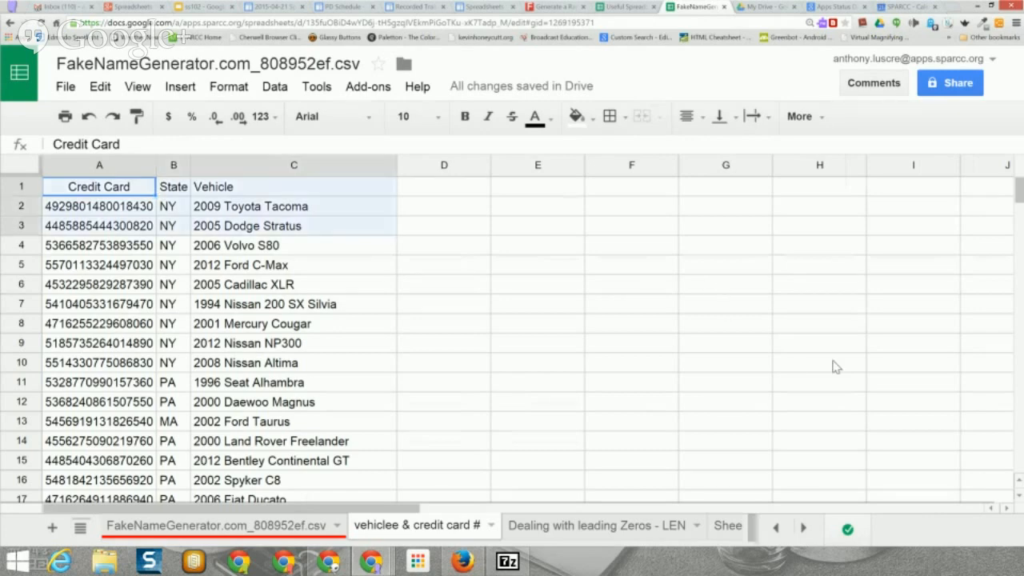
scroll(512, 336, "down", 10)
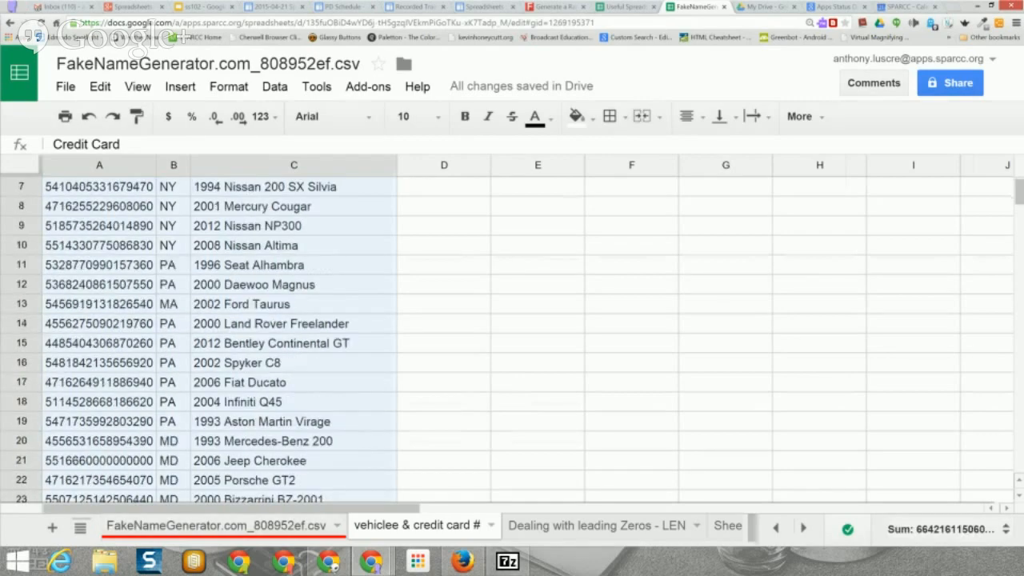
scroll(512, 336, "down", 18)
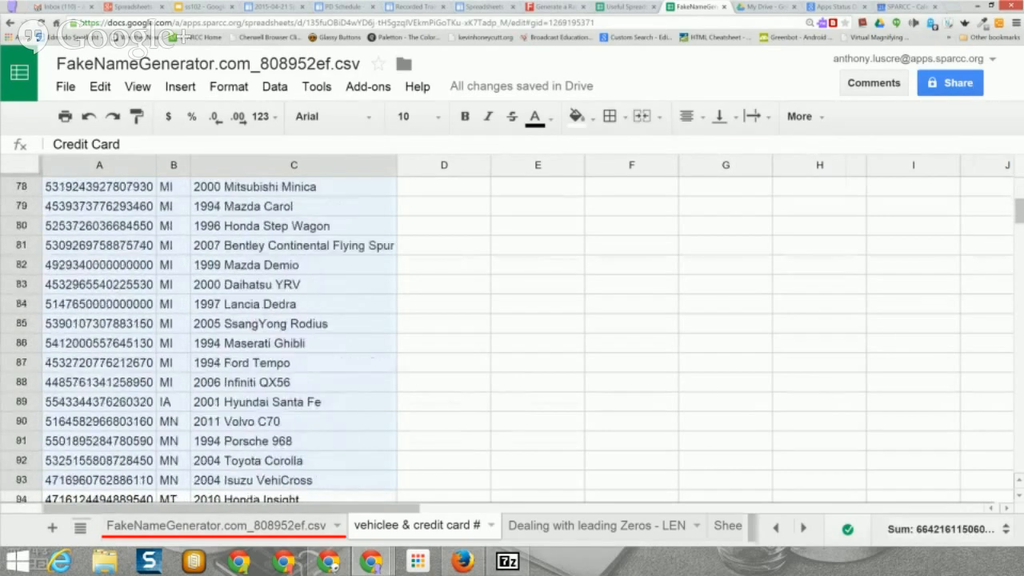
scroll(512, 336, "down", 18)
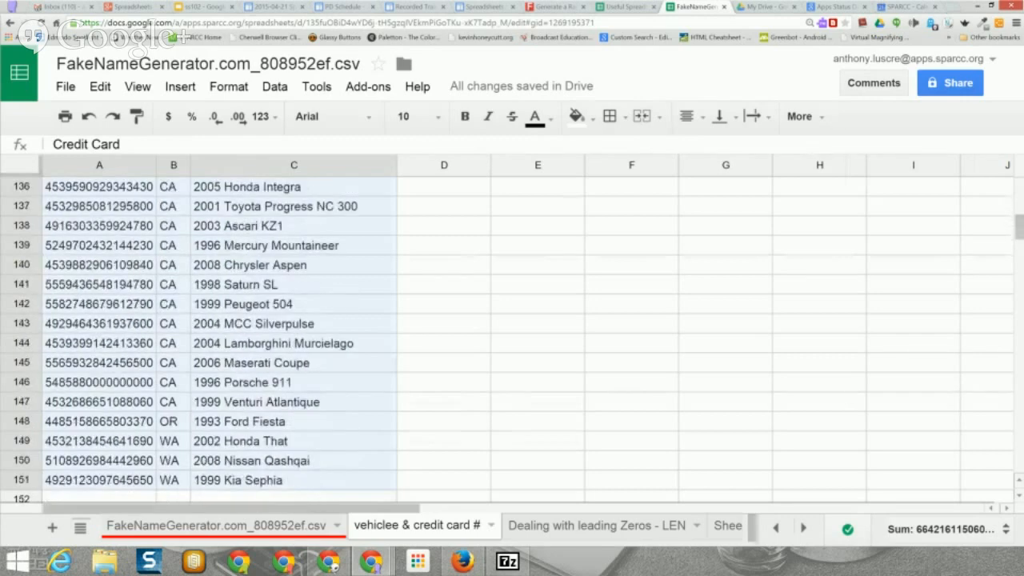
key("shift+Down")
key("shift+Down")
key("shift+Down")
key("shift+Down")
key("shift+Down")
key("shift+Up")
key("shift+Up")
key("shift+Up")
key("shift+Up")
key("shift+Up")
key("shift+Up")
key("shift+Up")
key("shift+Up")
key("shift+Up")
key("shift+Up")
key("shift+Up")
key("shift+Up")
key("shift+Up")
key("shift+Up")
key("shift+Up")
key("shift+Up")
key("shift+Up")
key("shift+Up")
key("shift+Up")
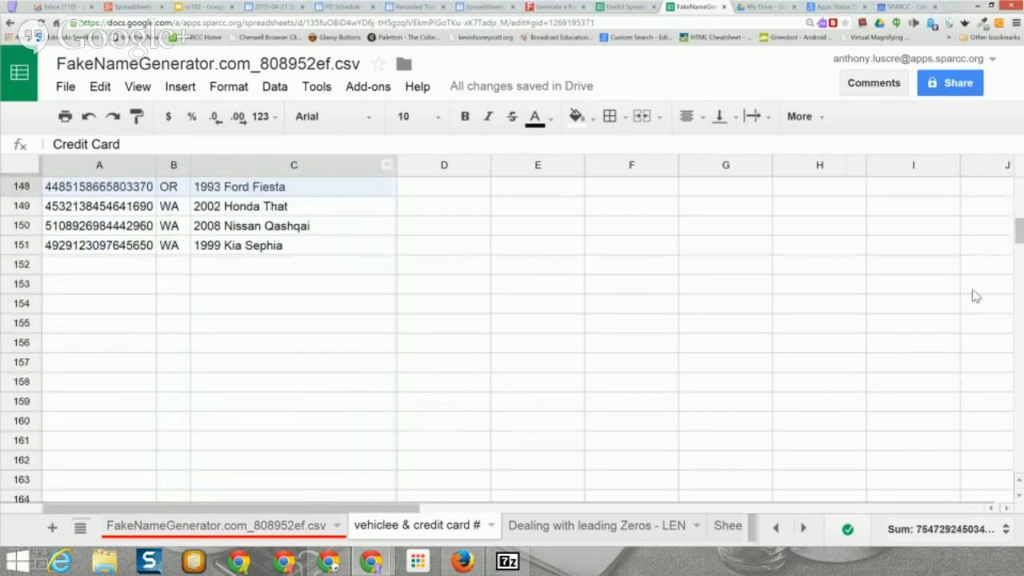
key("shift+Down")
key("shift+Down")
key("shift+Down")
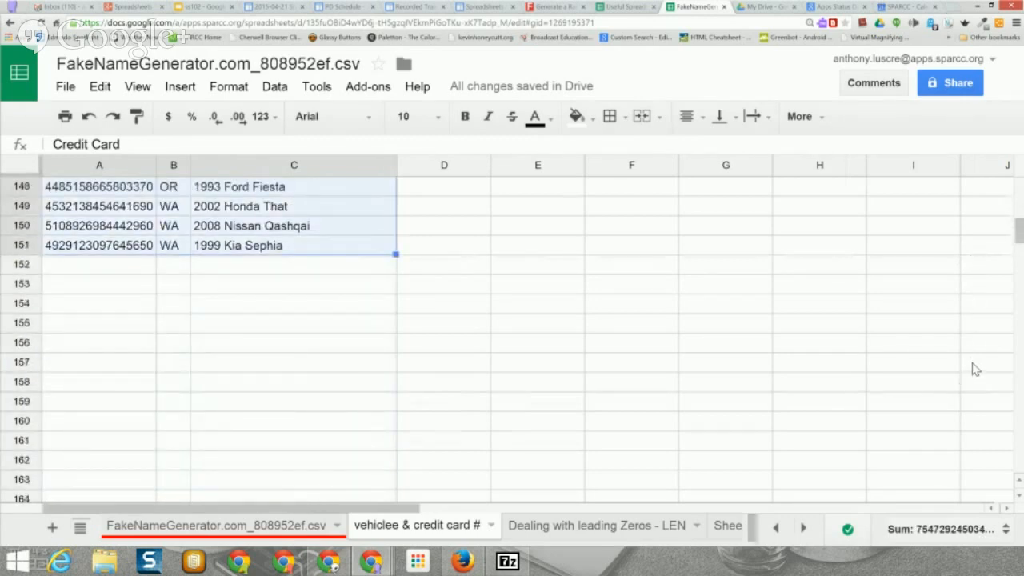
key("alt+d")
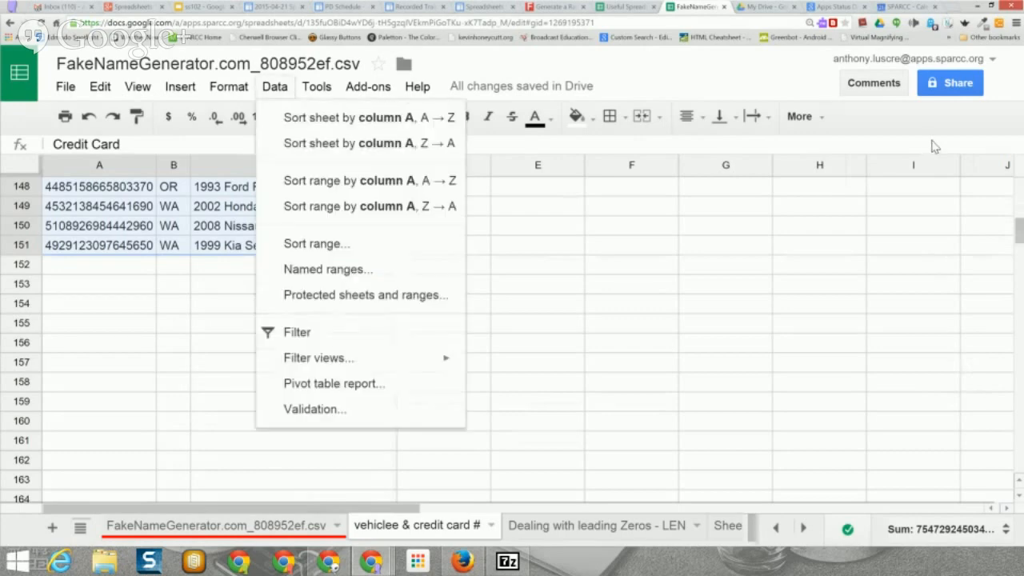
key("Down")
key("Down")
key("Down")
key("Down")
key("Down")
key("Down")
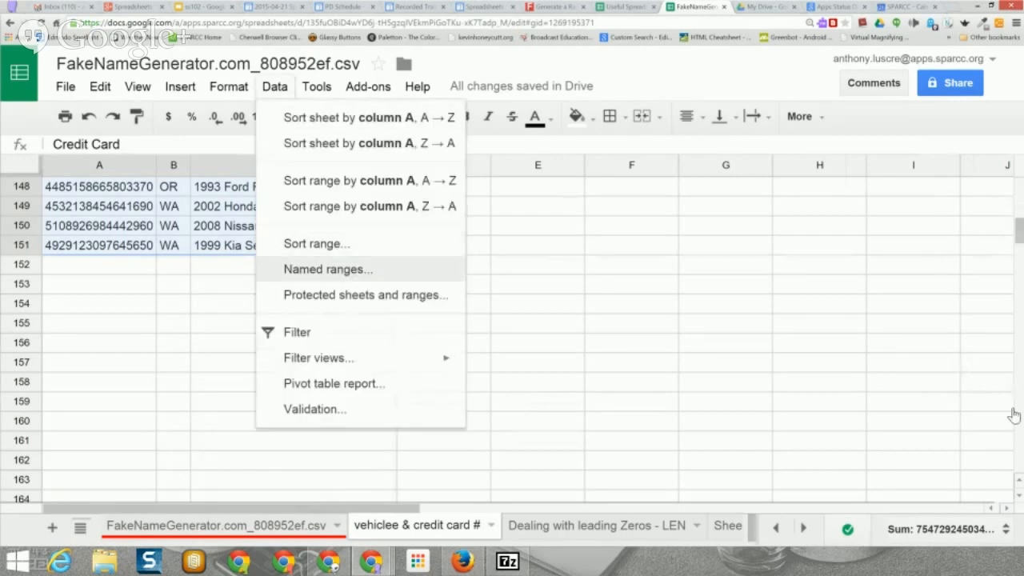
key("Return")
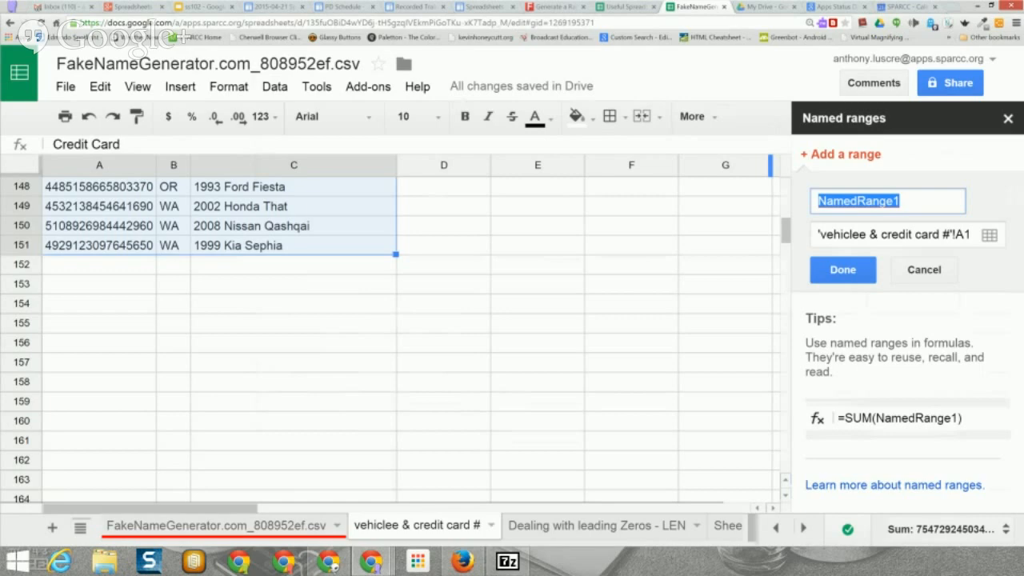
type("ccn")
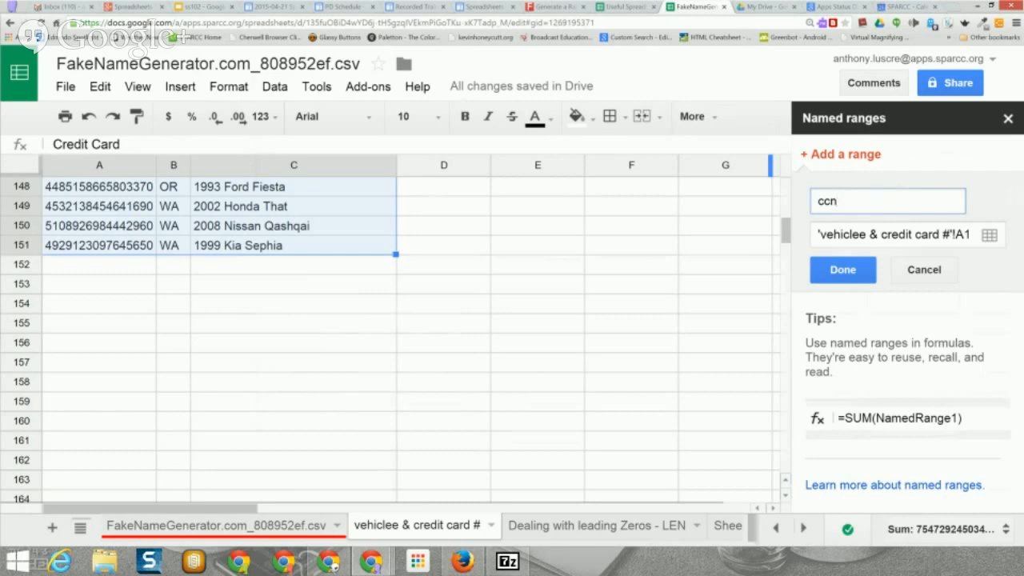
left_click(843, 270)
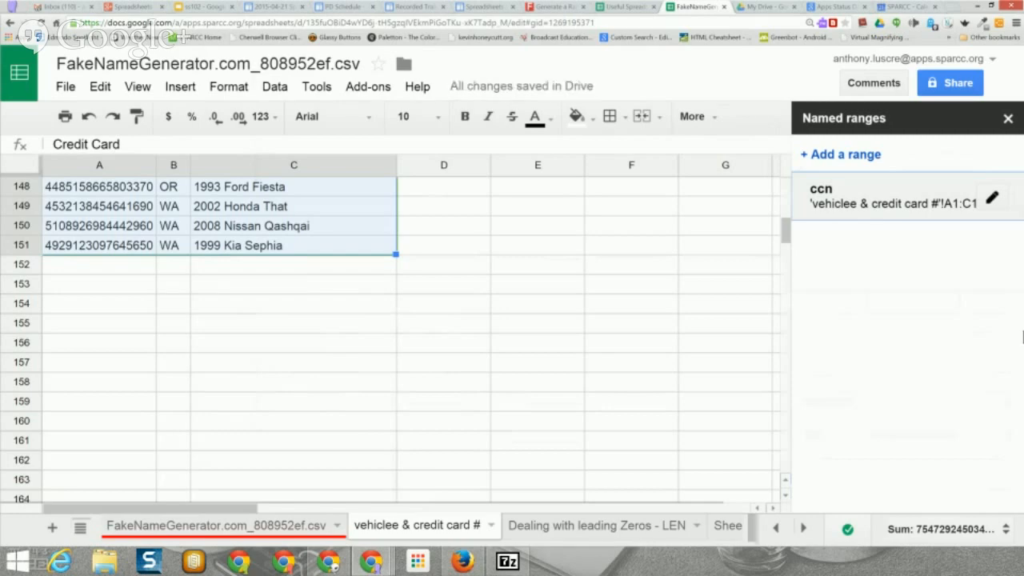
Step: Sort the range A1:C151 by Credit Card in A to Z order, treating the first row as a header
scroll(392, 340, "up", 10)
scroll(392, 339, "up", 20)
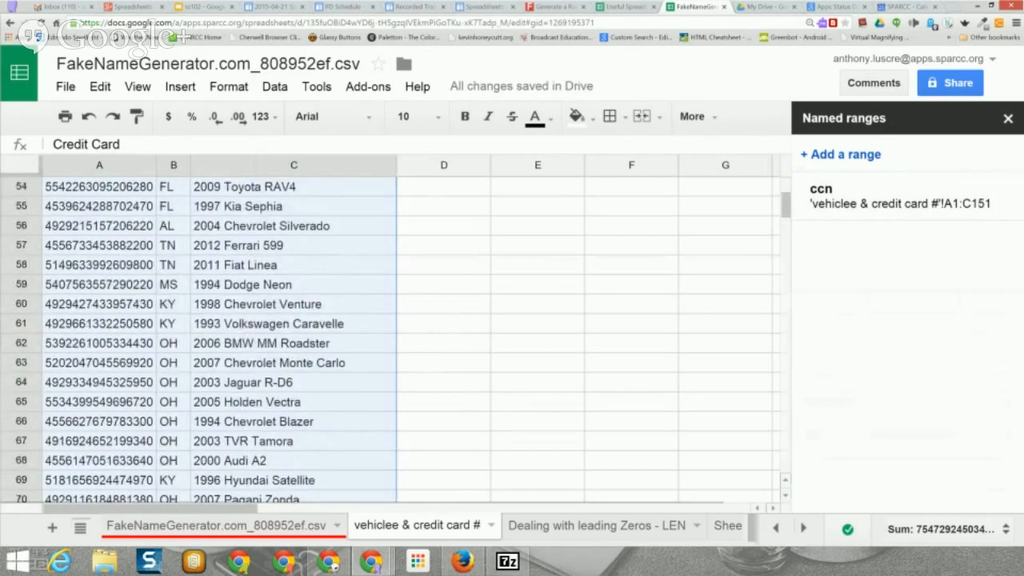
scroll(392, 340, "up", 1)
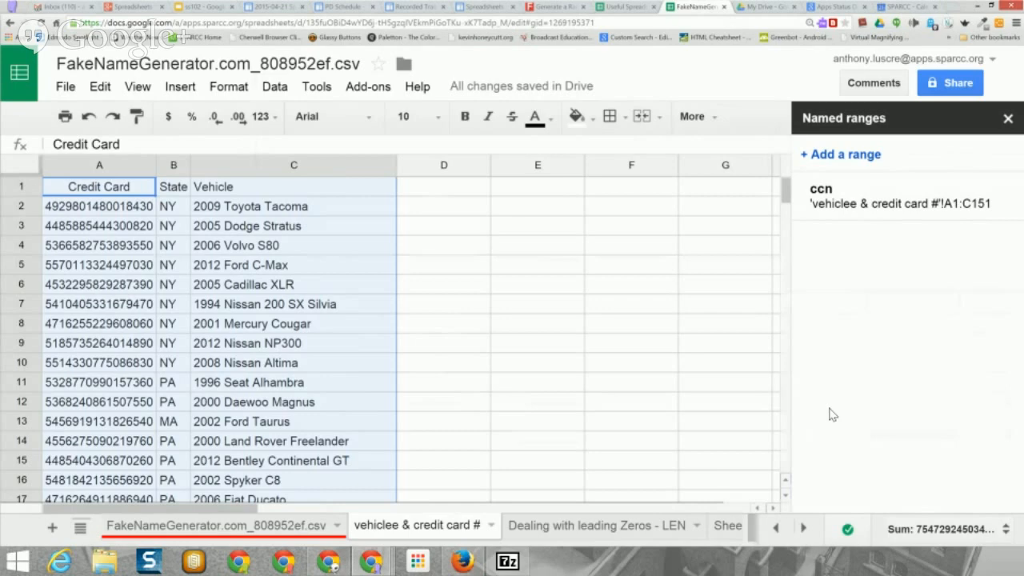
right_click(212, 273)
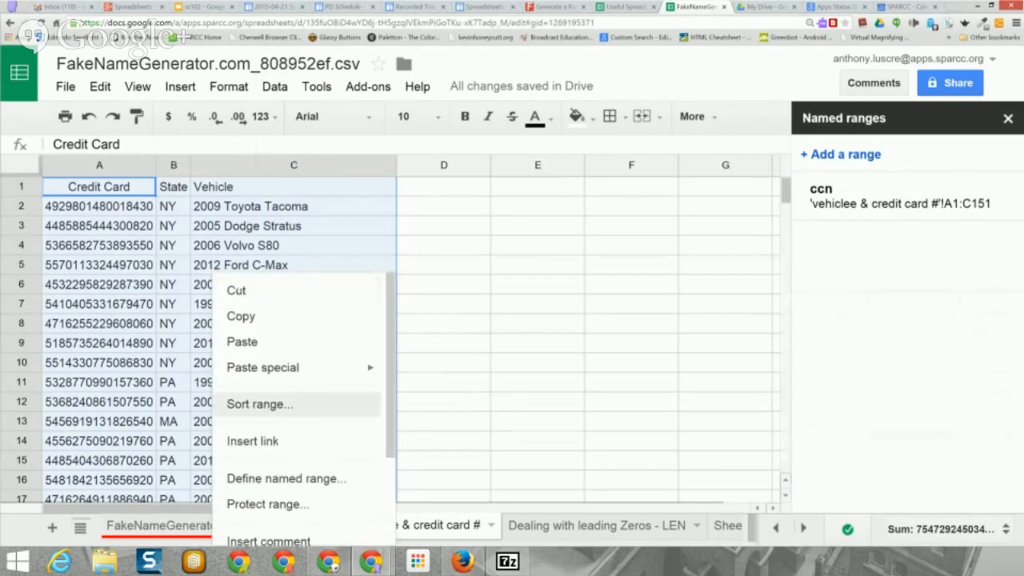
left_click(258, 404)
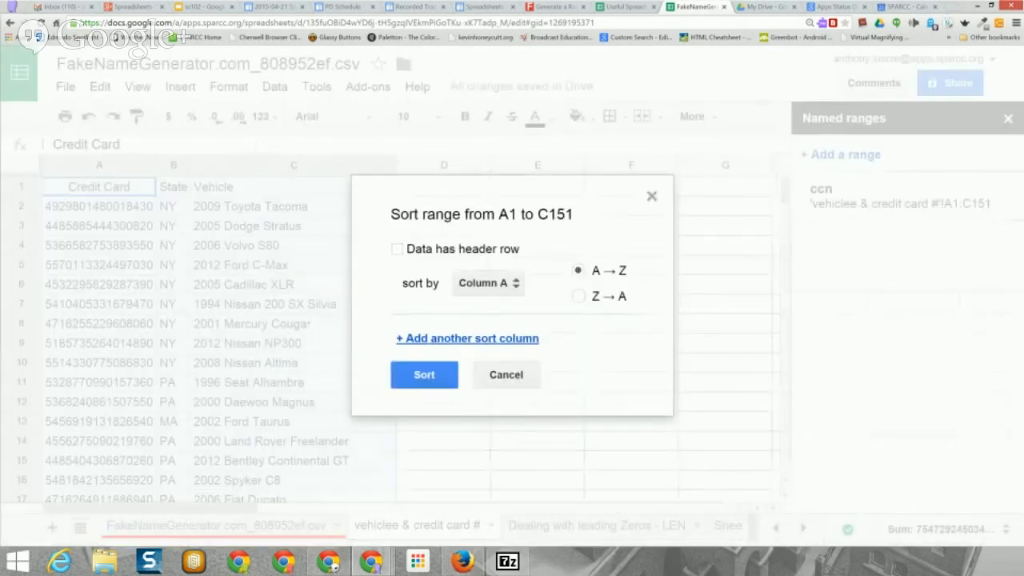
left_click(398, 249)
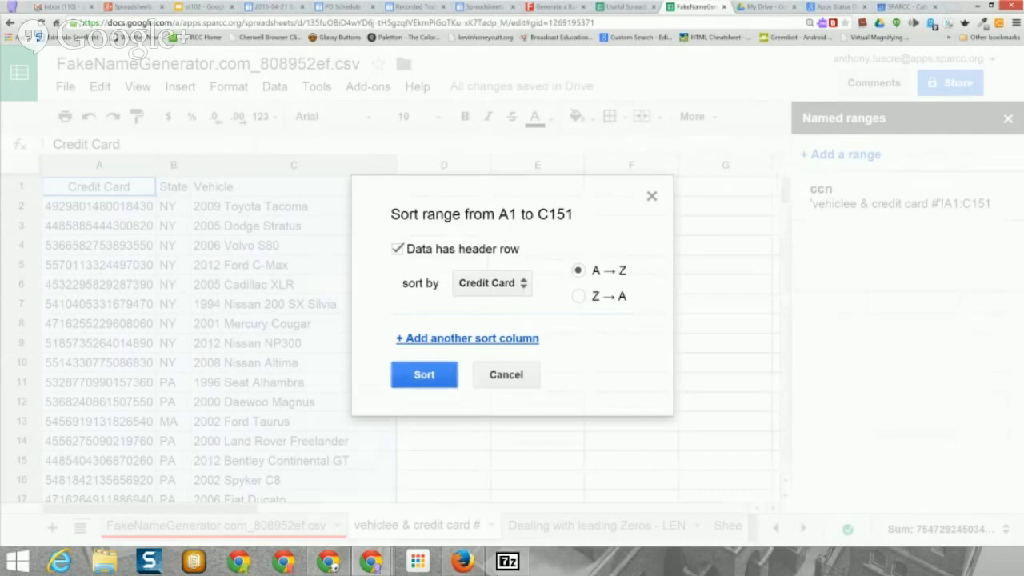
left_click(424, 375)
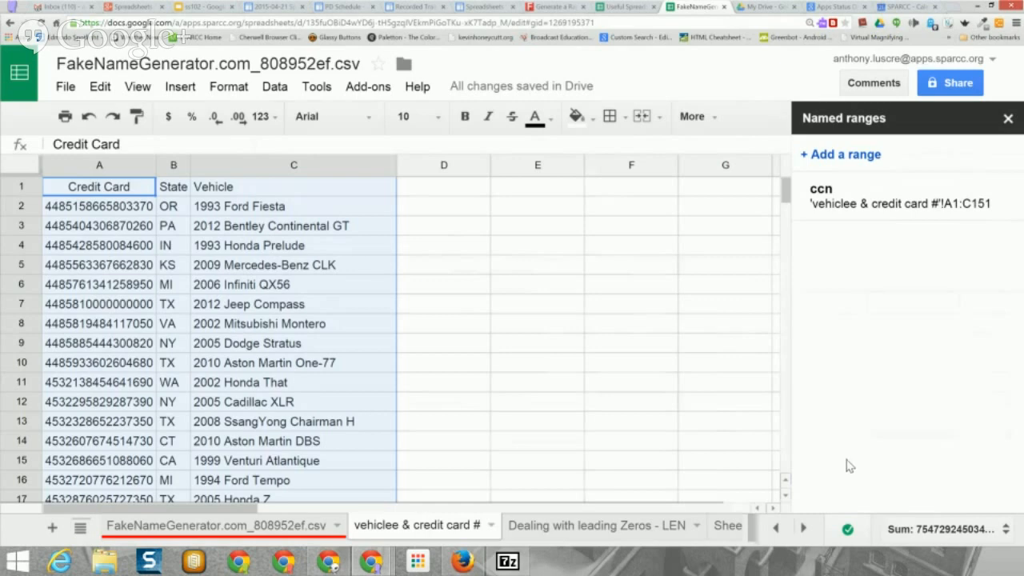
key("Down")
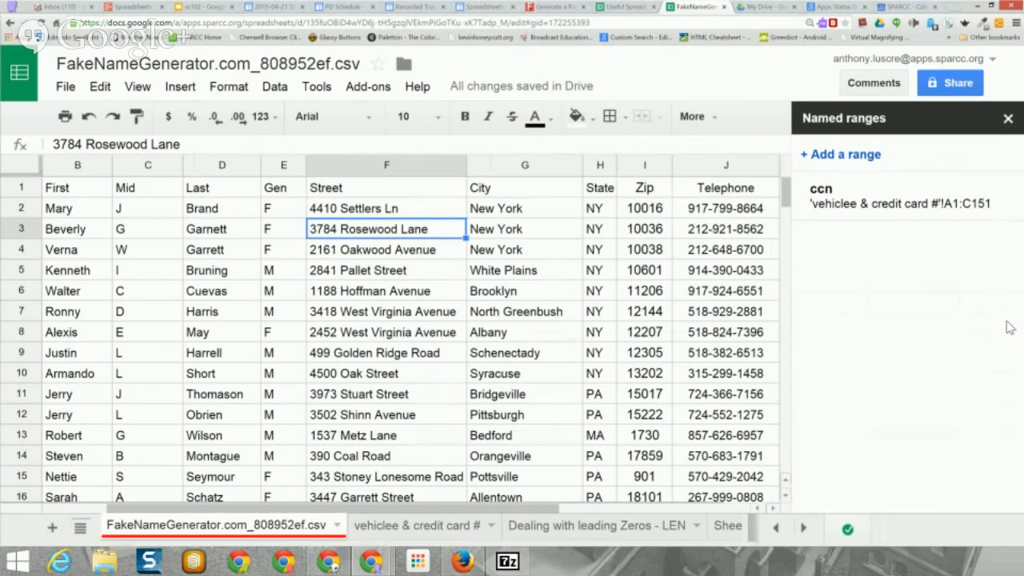
Step: Insert one blank column directly after the Credit Card column L on the FakeNameGenerator.com_808952ef.csv sheet
left_click(417, 526)
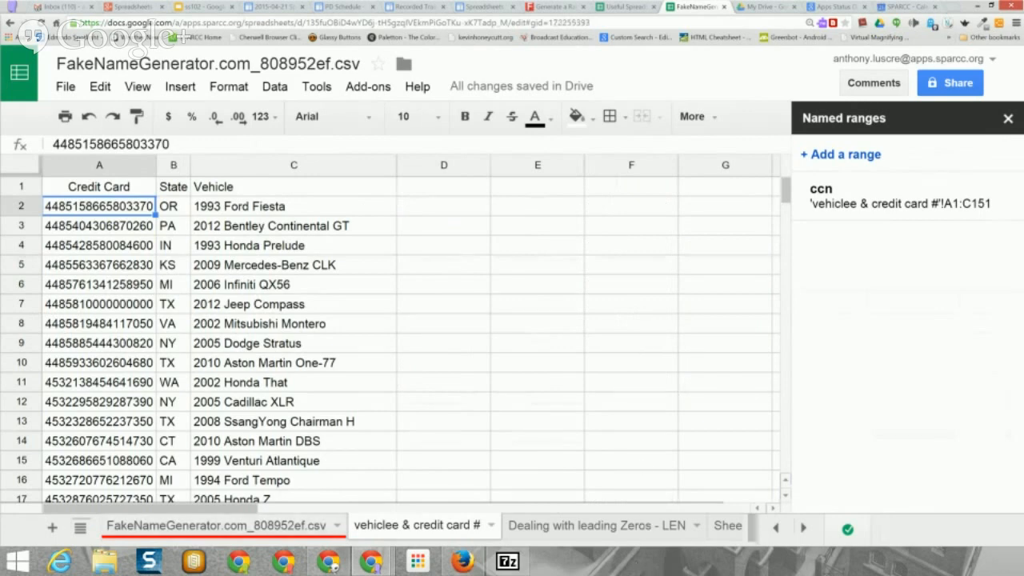
left_click(216, 525)
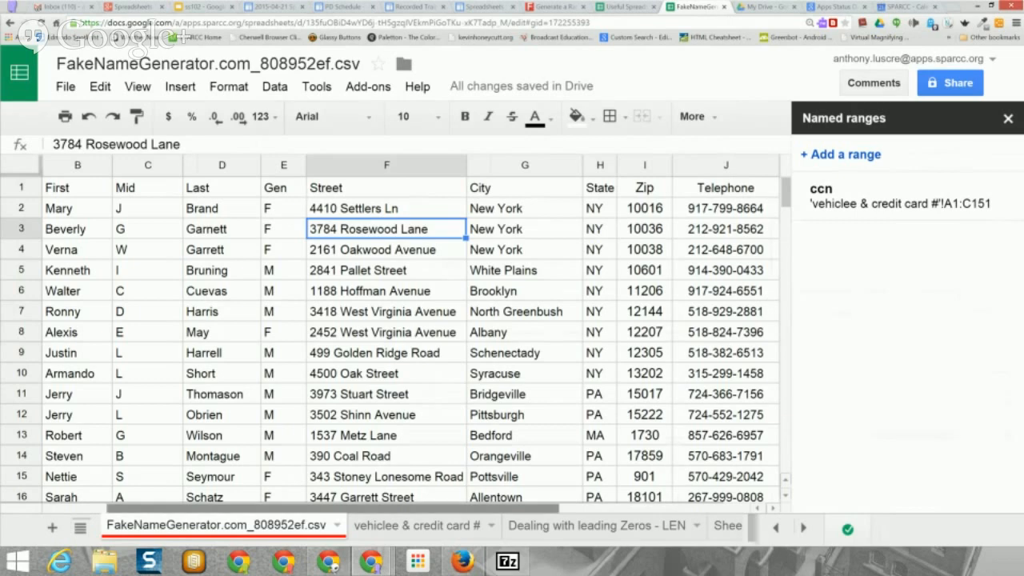
left_click_drag(332, 507, 522, 508)
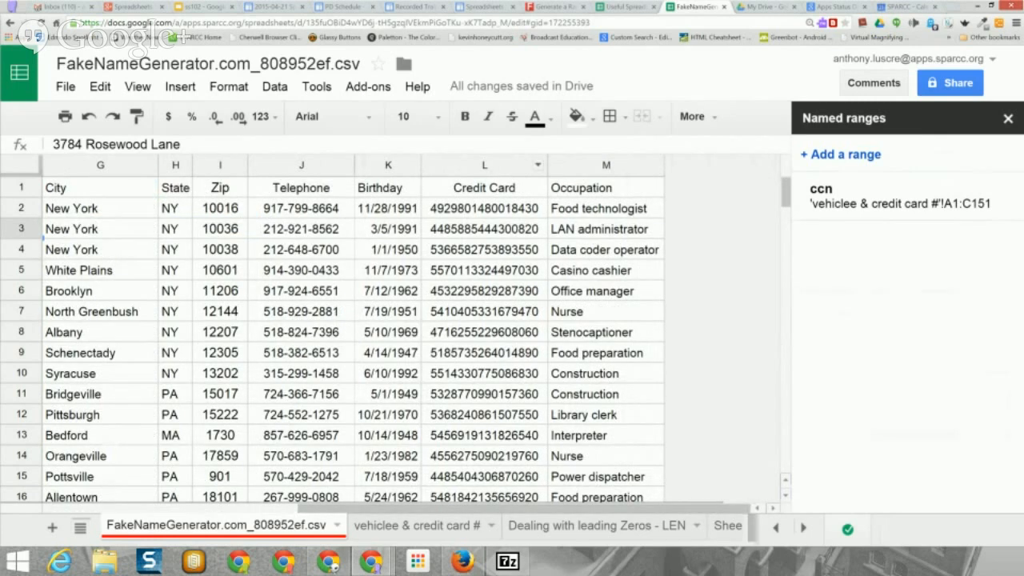
left_click(537, 164)
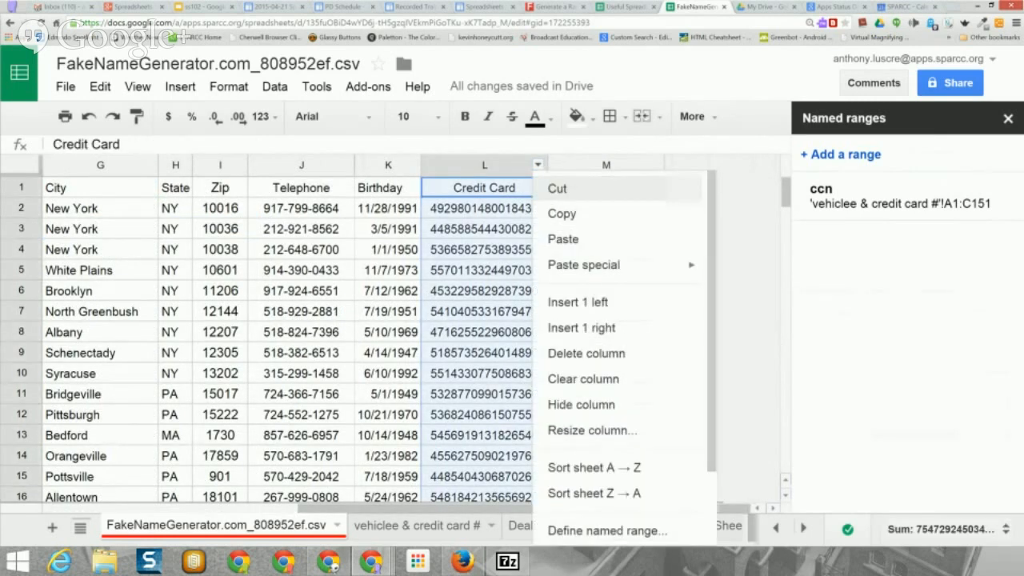
left_click(581, 327)
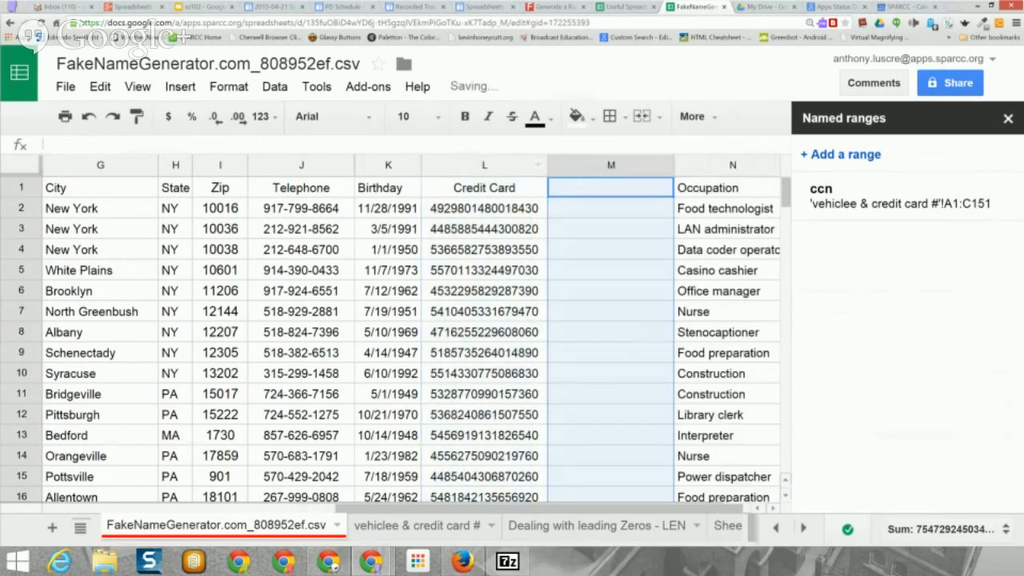
Step: Start a VLOOKUP formula in cell M2 that uses the credit card number in L2 as its search key
left_click(610, 208)
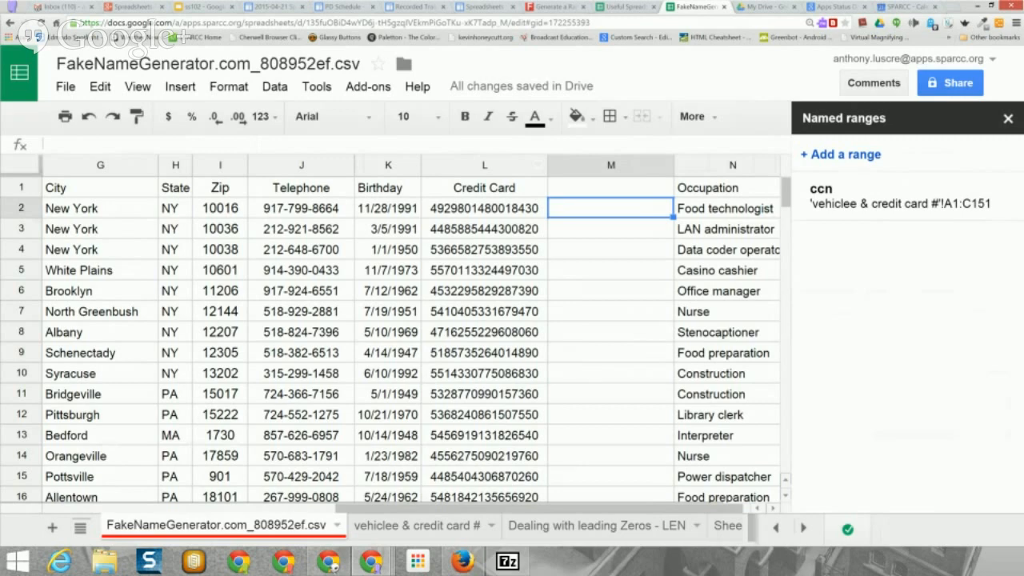
type("=")
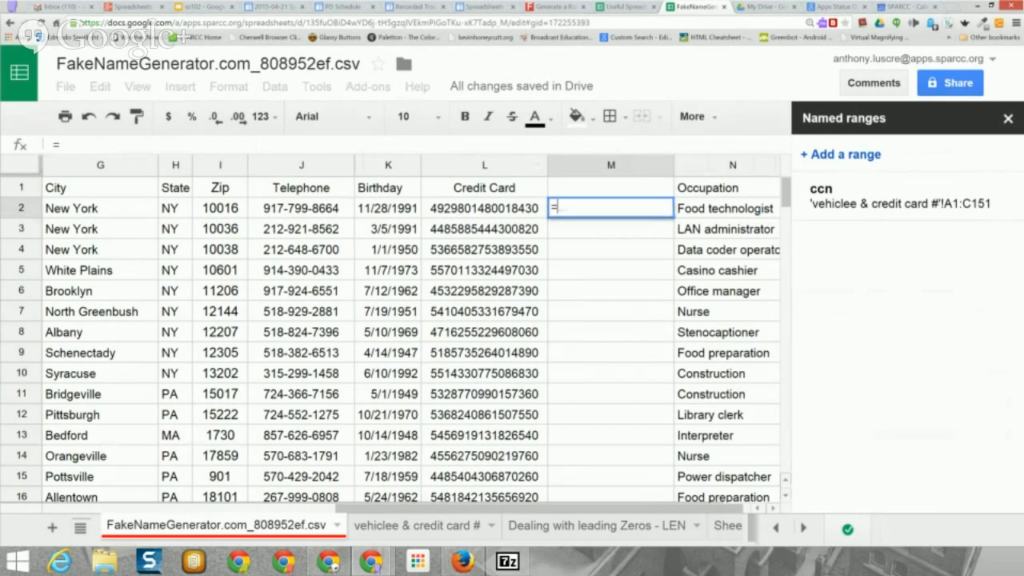
type("VLO")
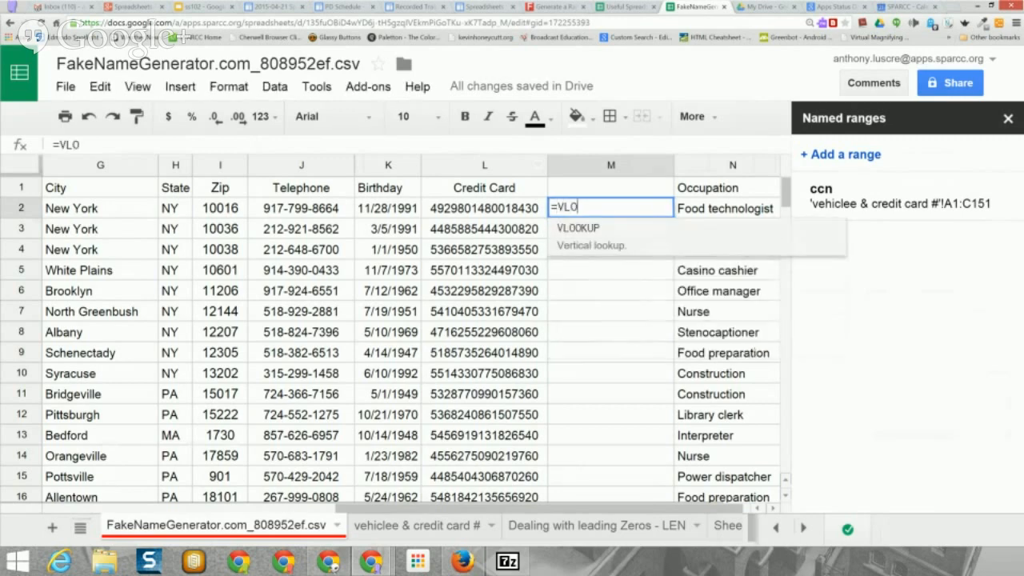
type("OKUP(")
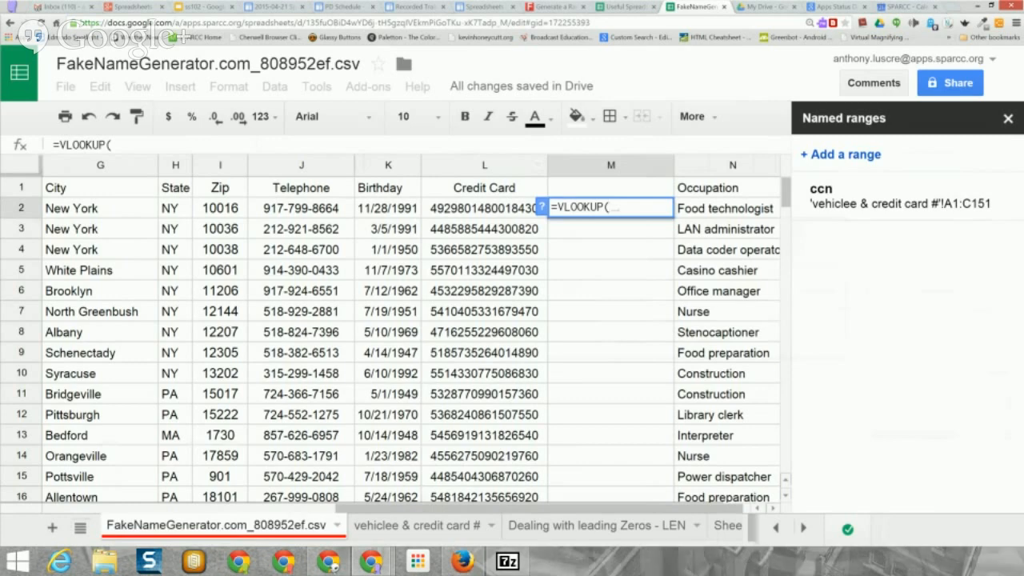
type("L2")
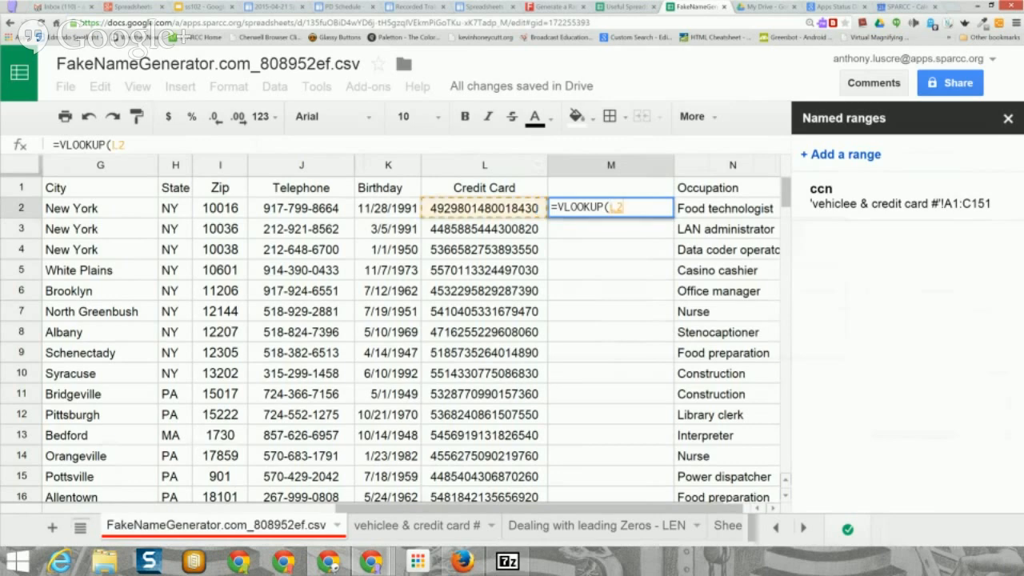
type(",")
type("C")
key("BackSpace")
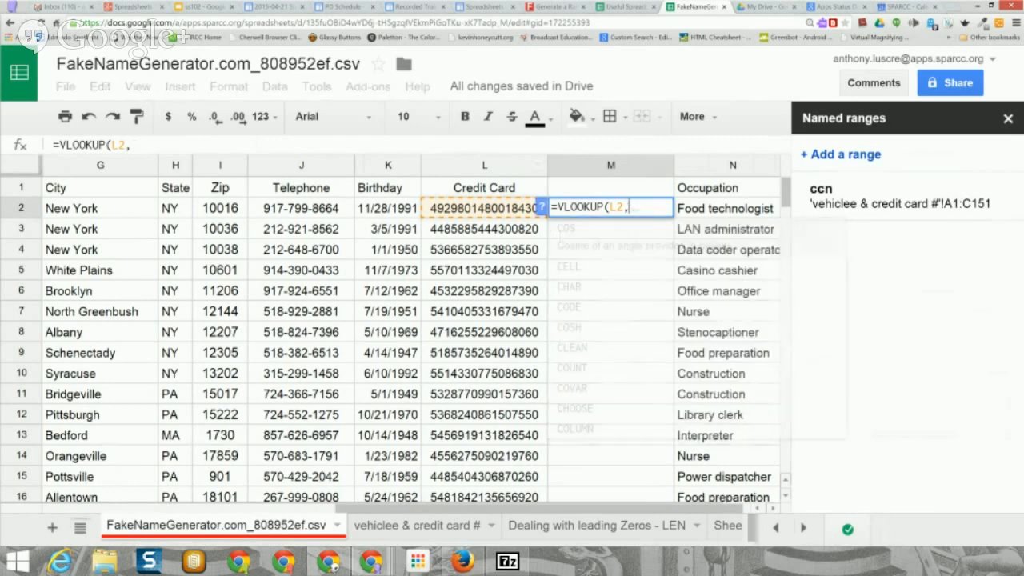
Step: Complete the formula in M2 as =VLOOKUP(L2,ccn,3,FALSE), checking the vehicle column's position on the "vehiclee & credit card #" sheet
type("cc")
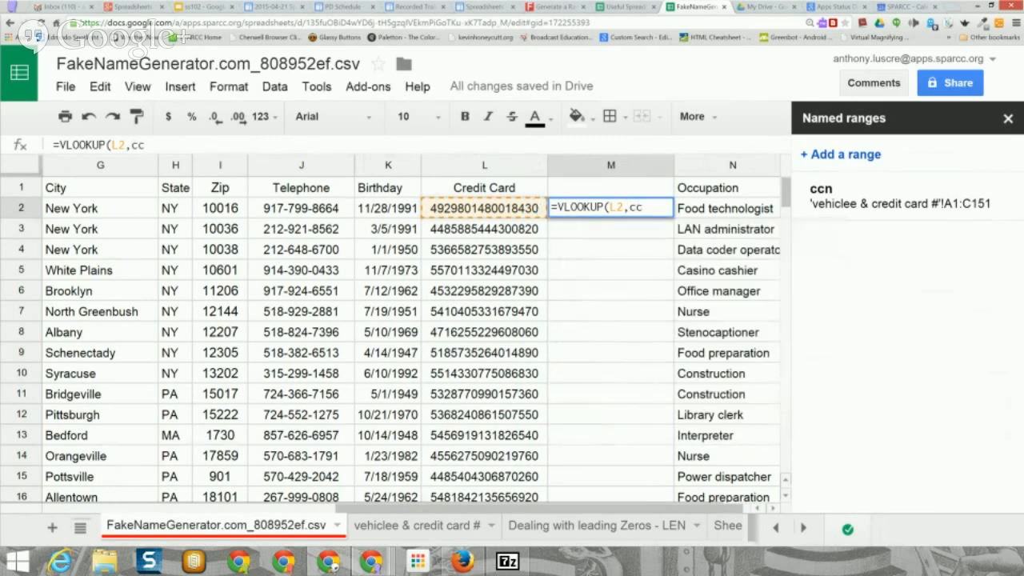
type("n")
type(",")
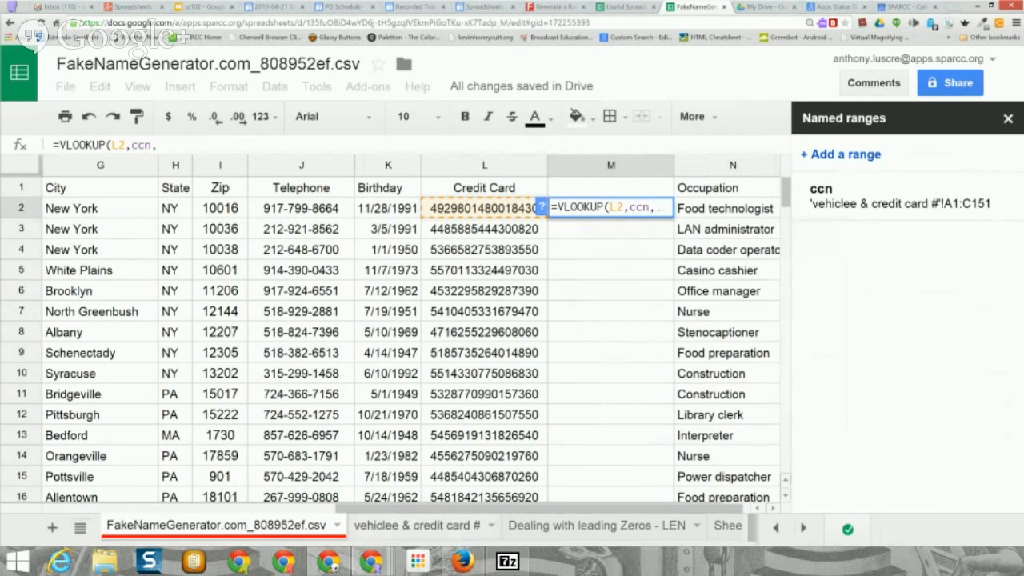
left_click(416, 526)
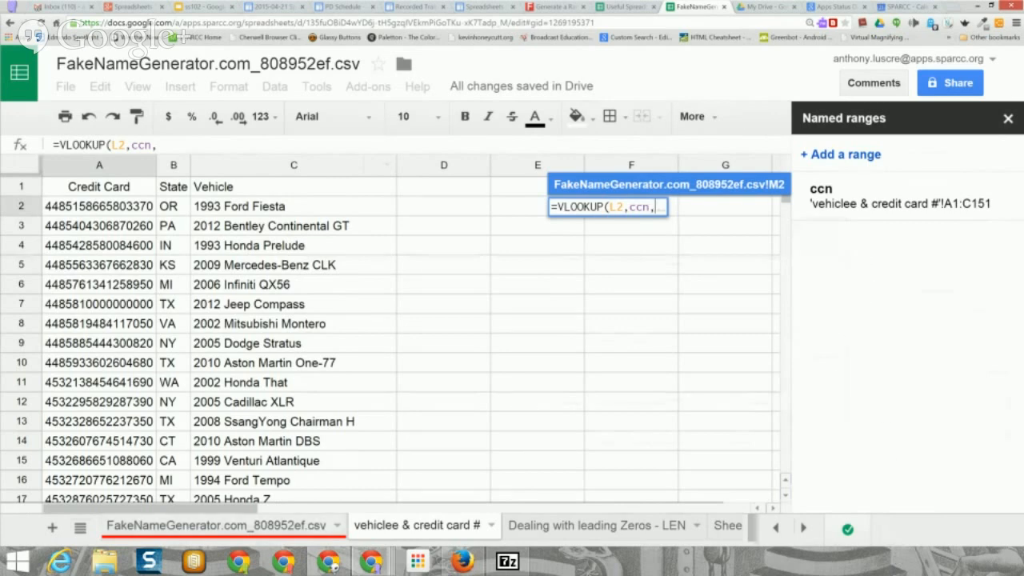
left_click(216, 526)
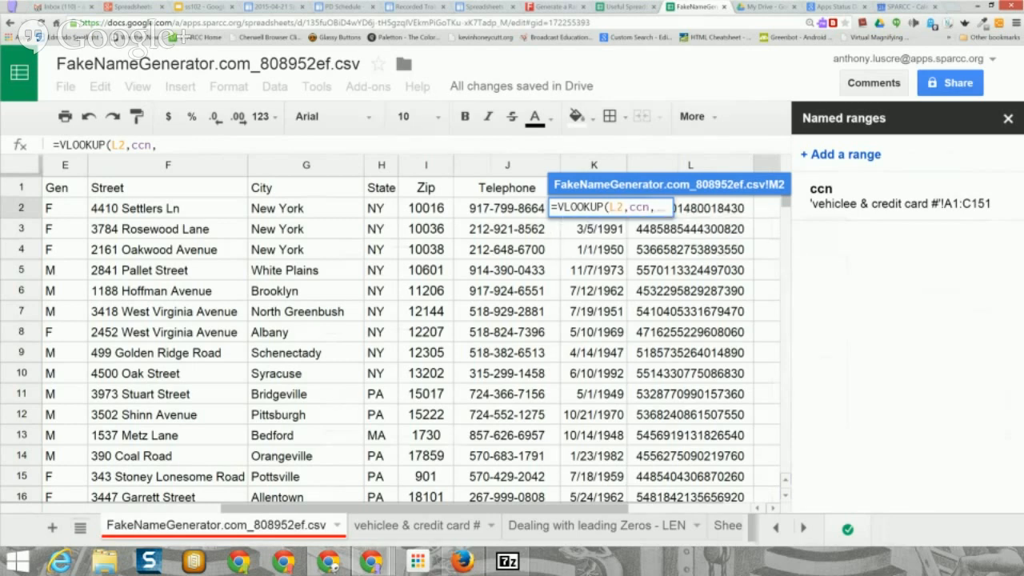
type("3")
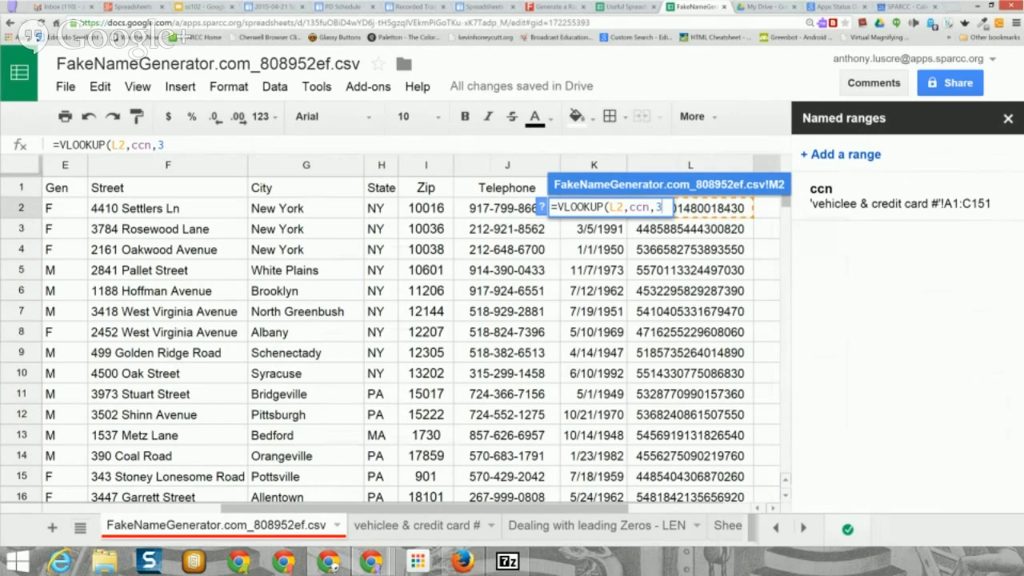
type(",")
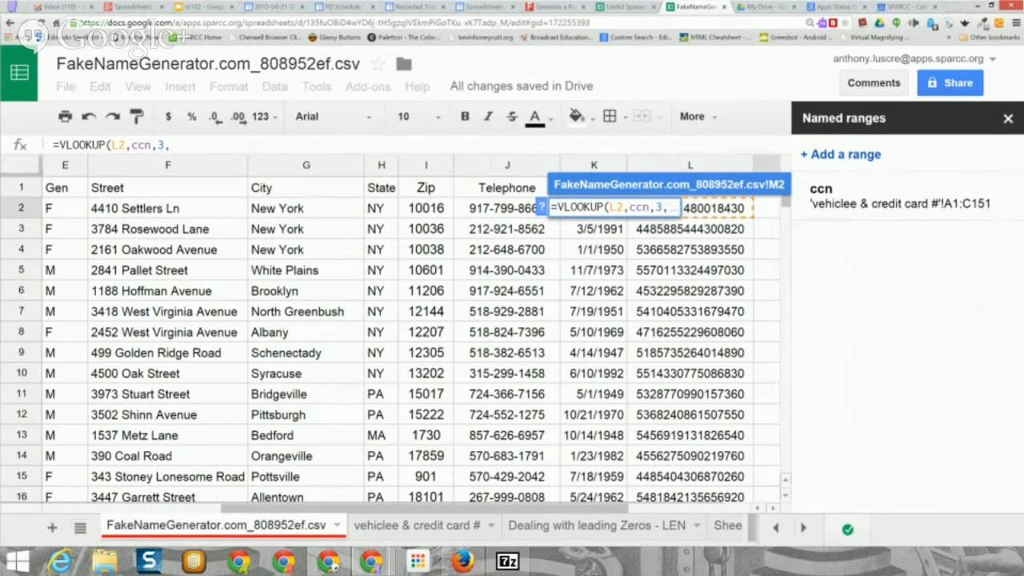
type("F")
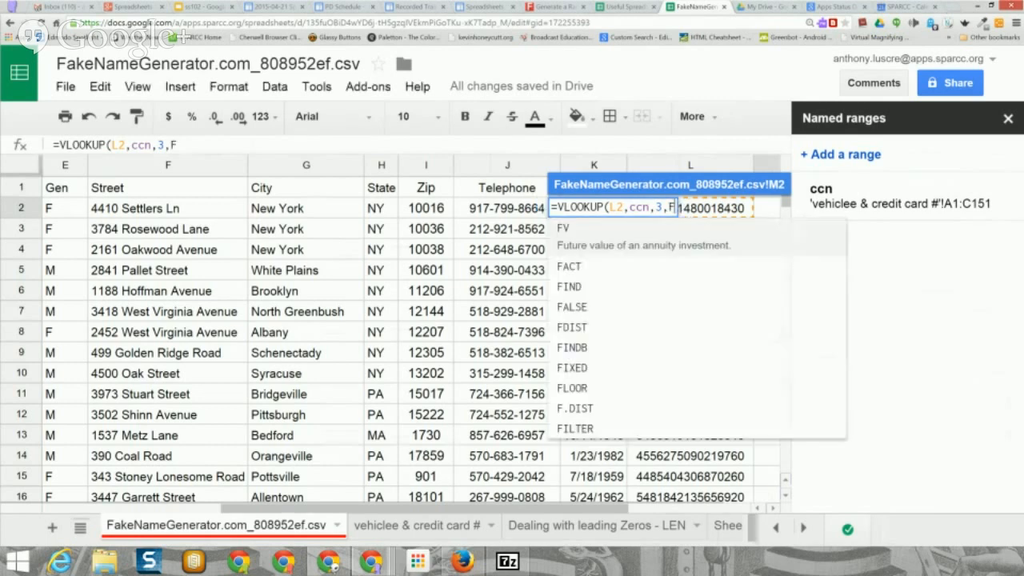
type("AL")
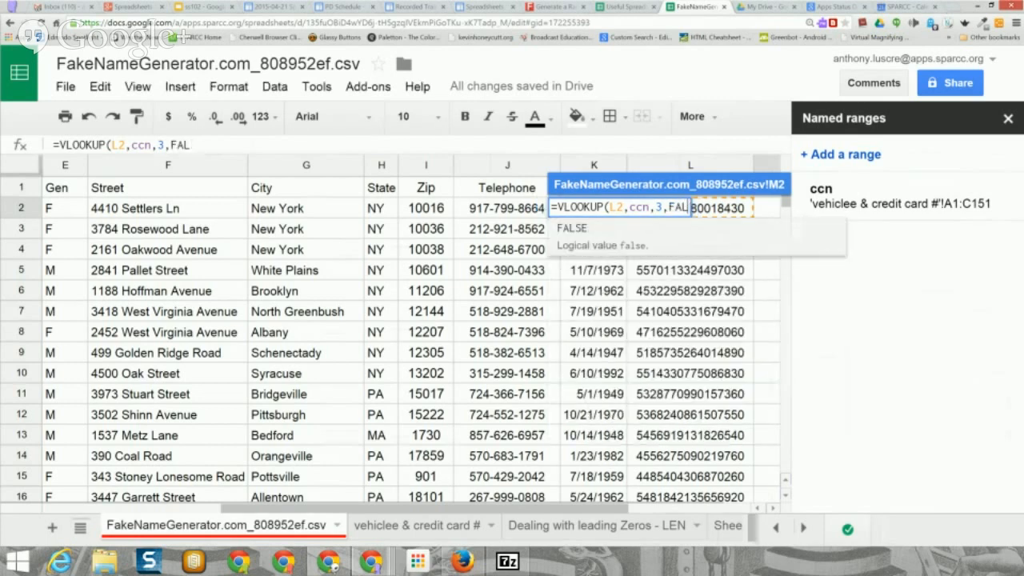
type("SE")
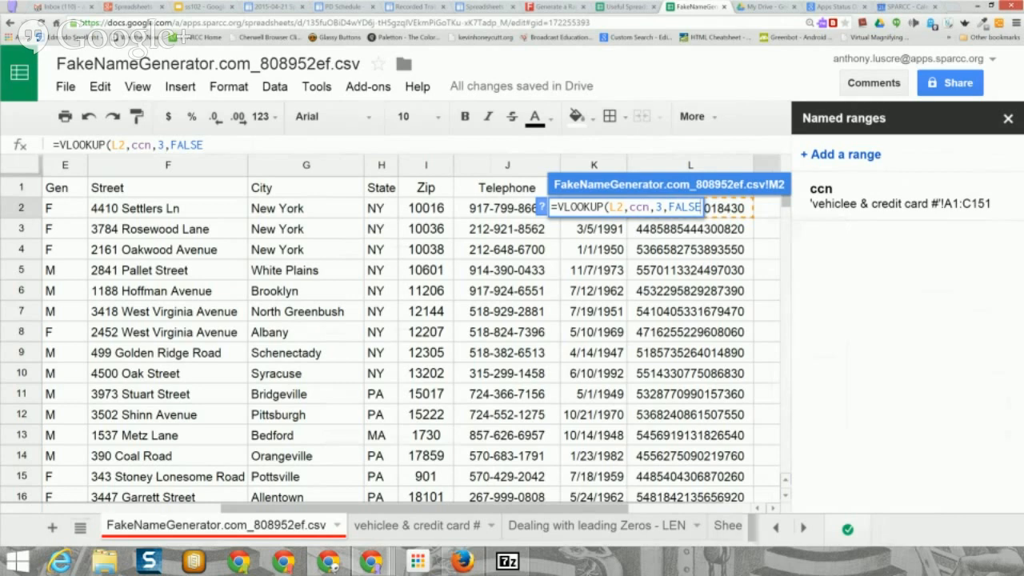
type(")")
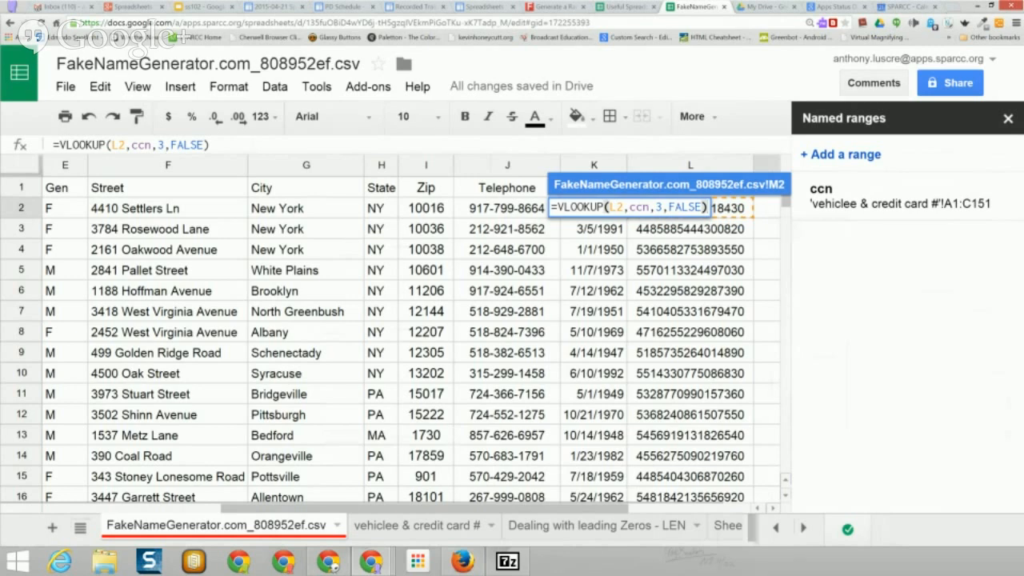
key("Return")
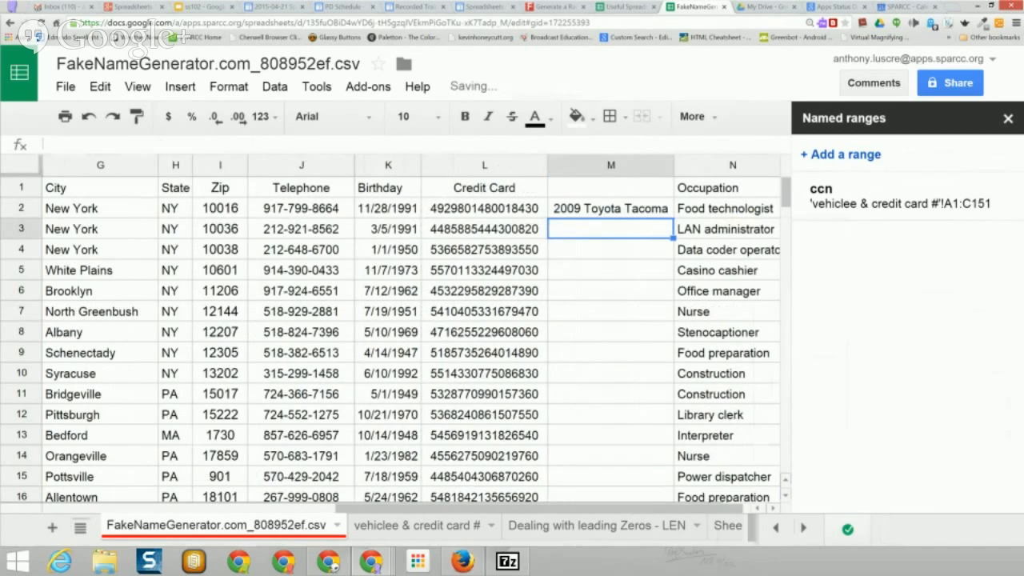
Step: Fill the VLOOKUP formula from M2 down column M through the last data row
left_click(611, 209)
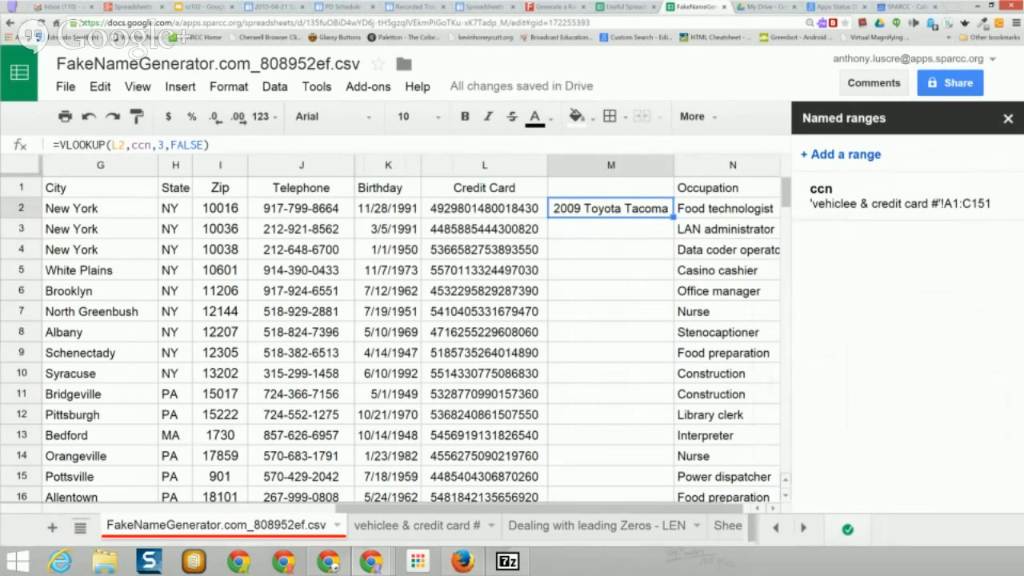
scroll(399, 335, "down", 20)
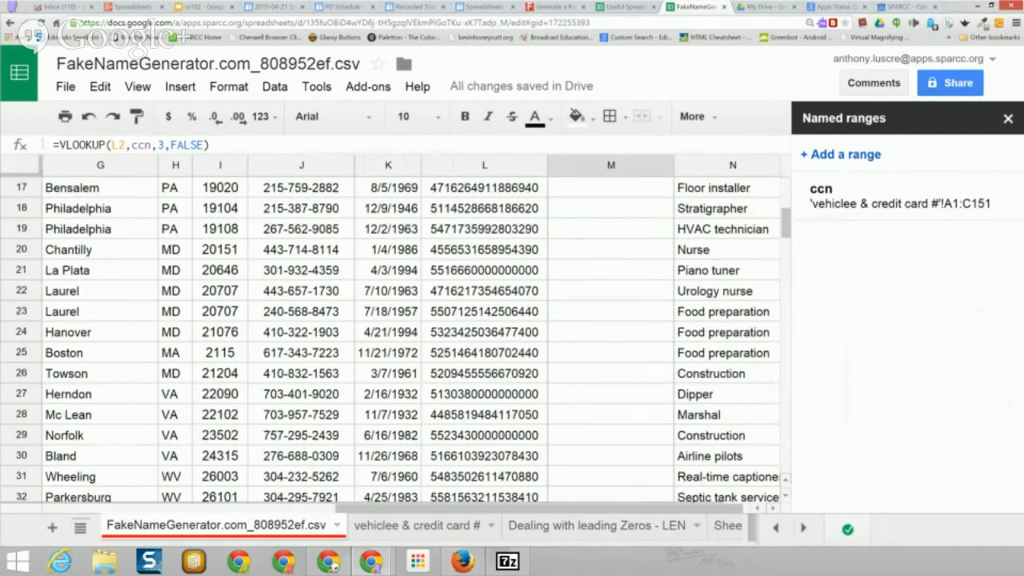
scroll(400, 336, "down", 20)
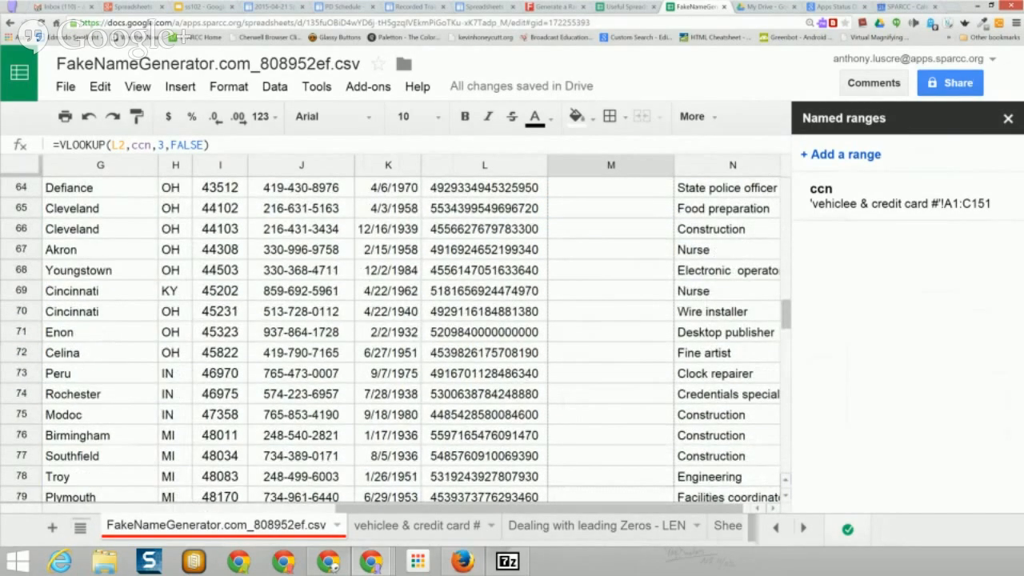
left_click_drag(671, 499, 670, 442)
scroll(400, 335, "up", 20)
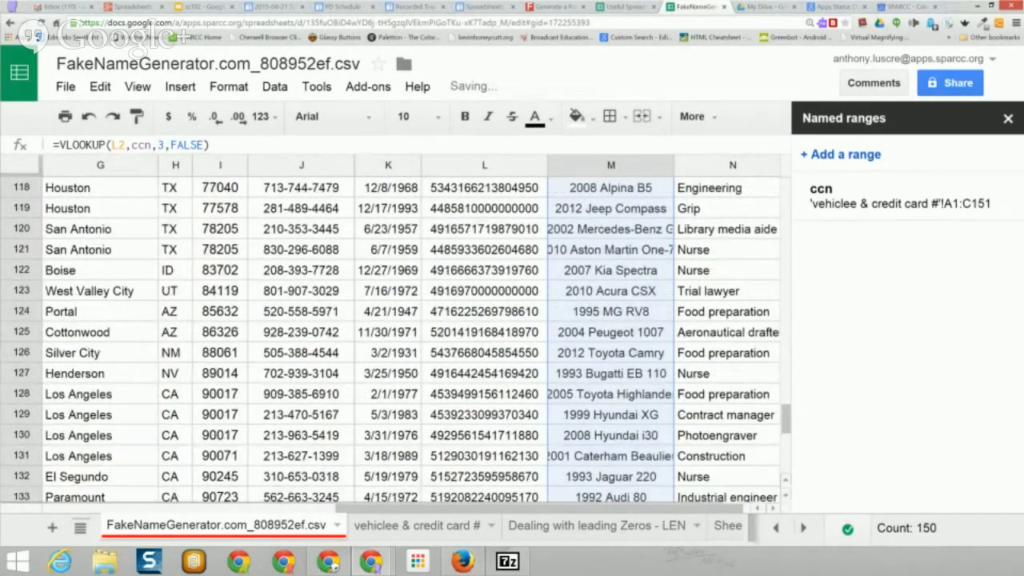
scroll(400, 336, "up", 18)
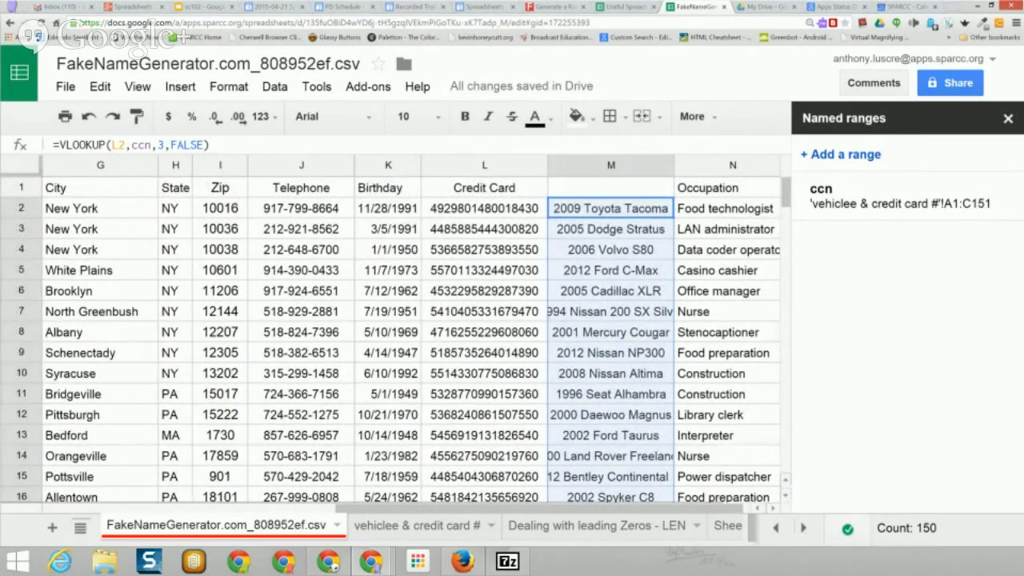
Step: Try column index 1 in the VLOOKUP formula in M2
left_click(610, 208)
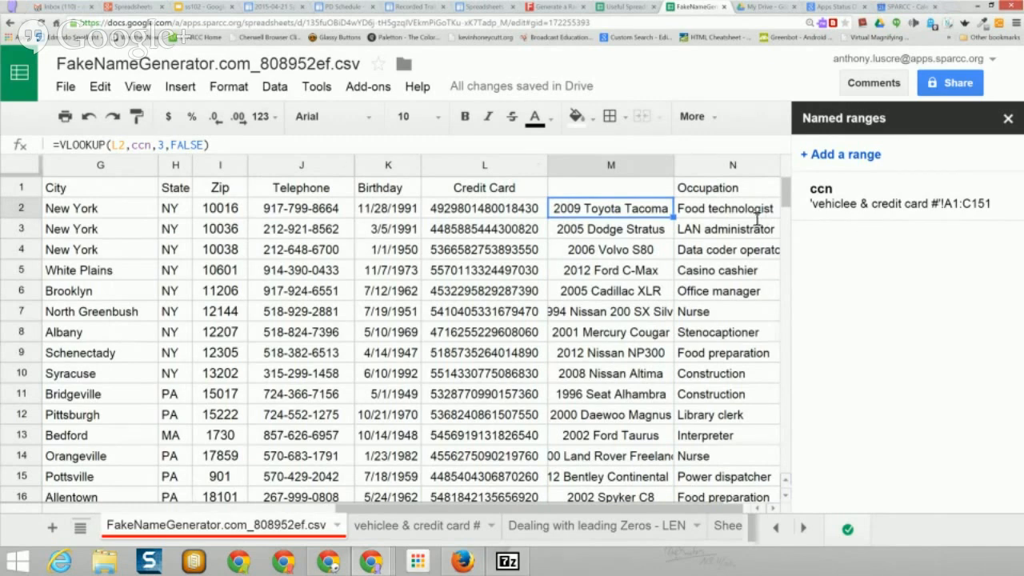
key("Return")
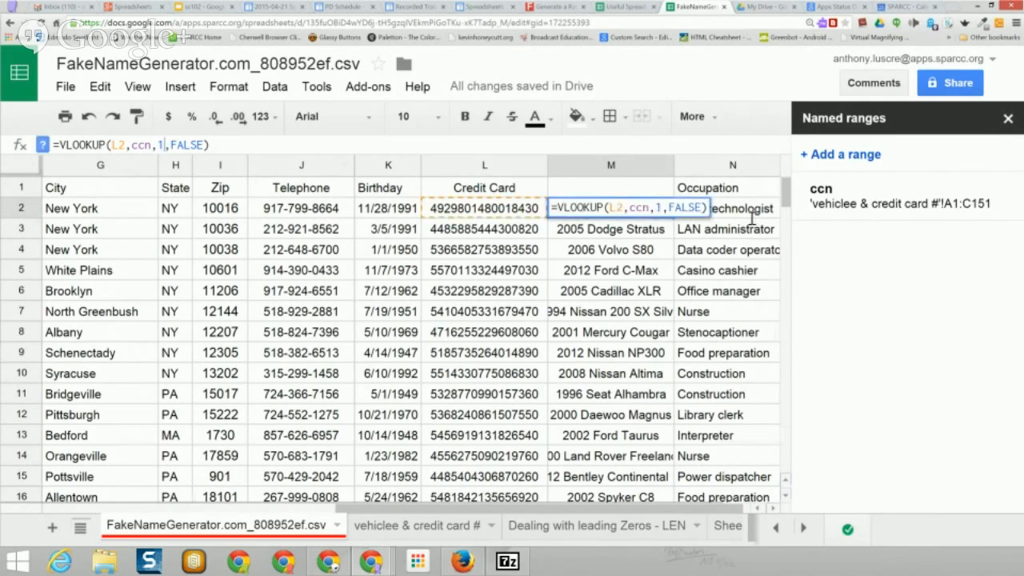
key("Return")
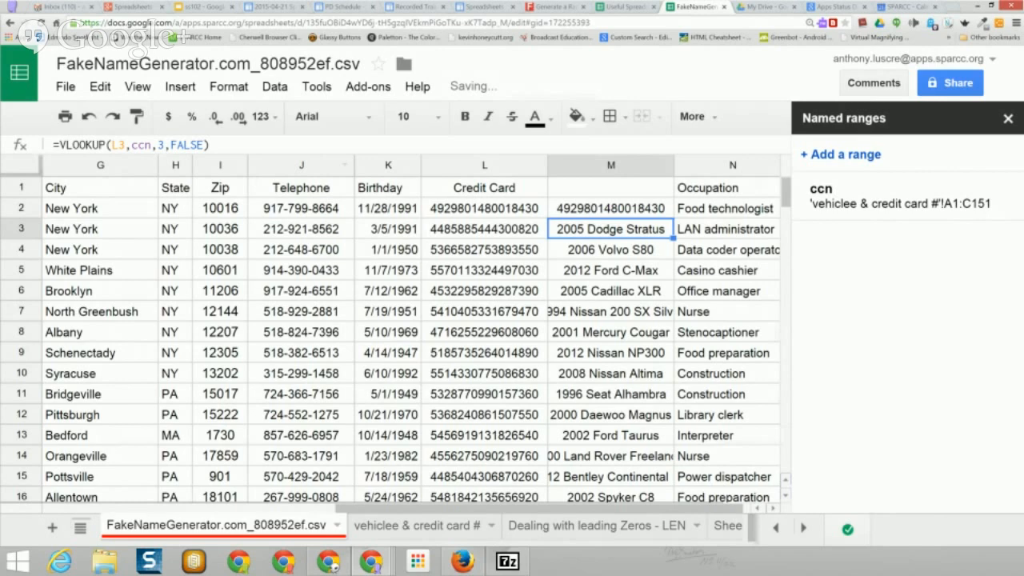
Step: Fill the changed M2 formula down through M13 and undo both the fill and the index change
key("Up")
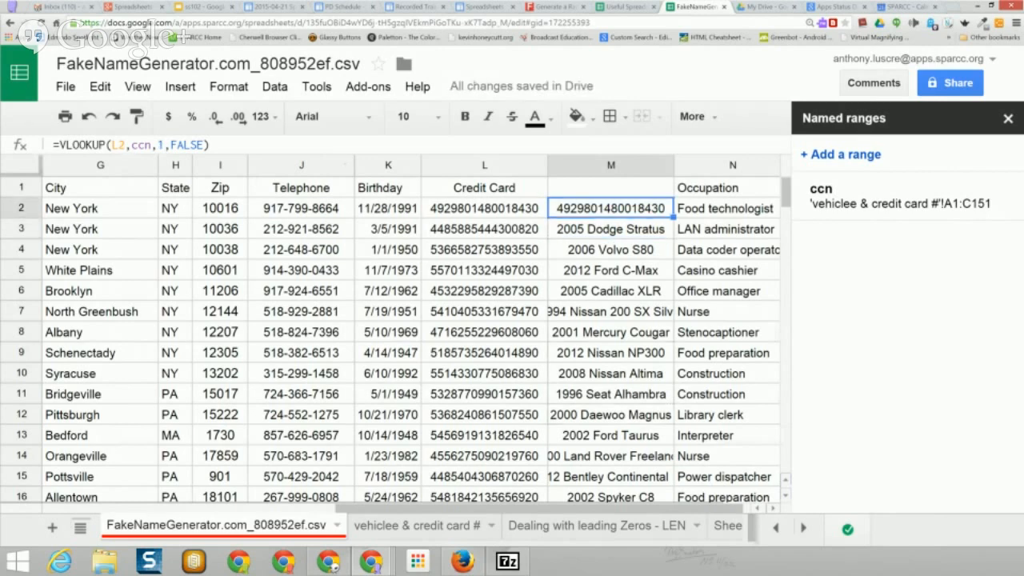
left_click_drag(673, 218, 672, 438)
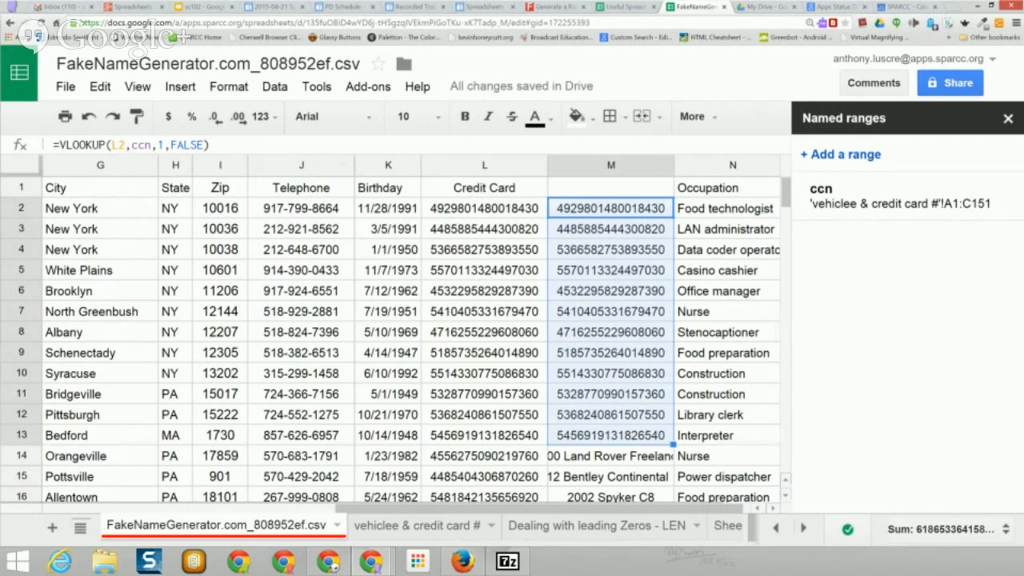
left_click(610, 456)
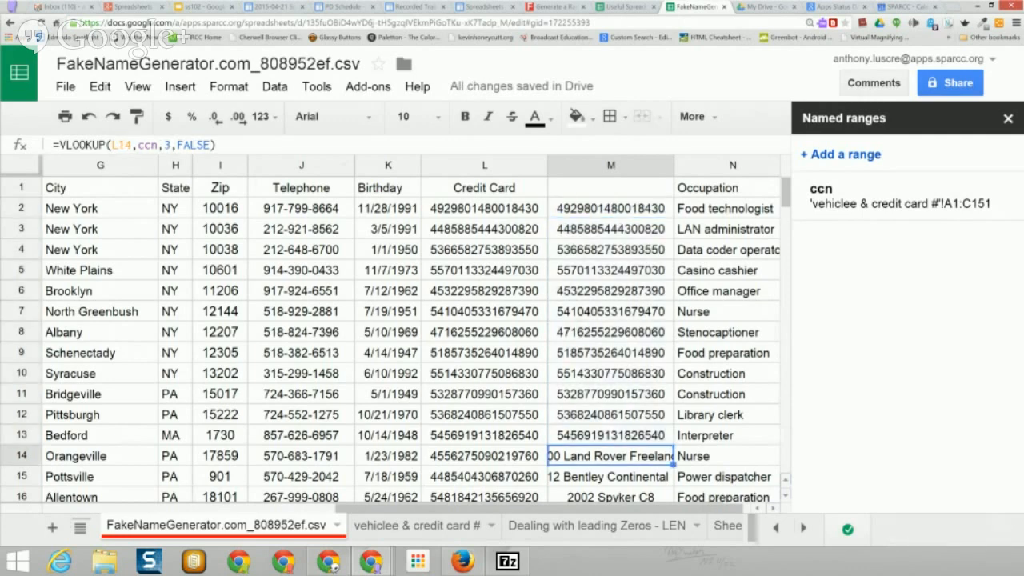
key("ctrl+z")
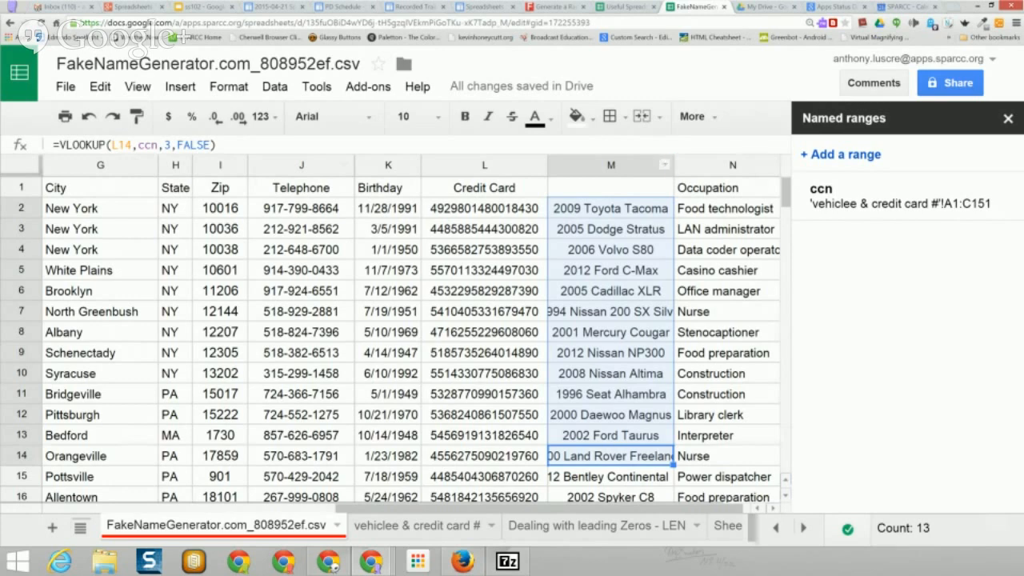
Step: Widen column M to fit the full vehicle names
left_click(611, 165)
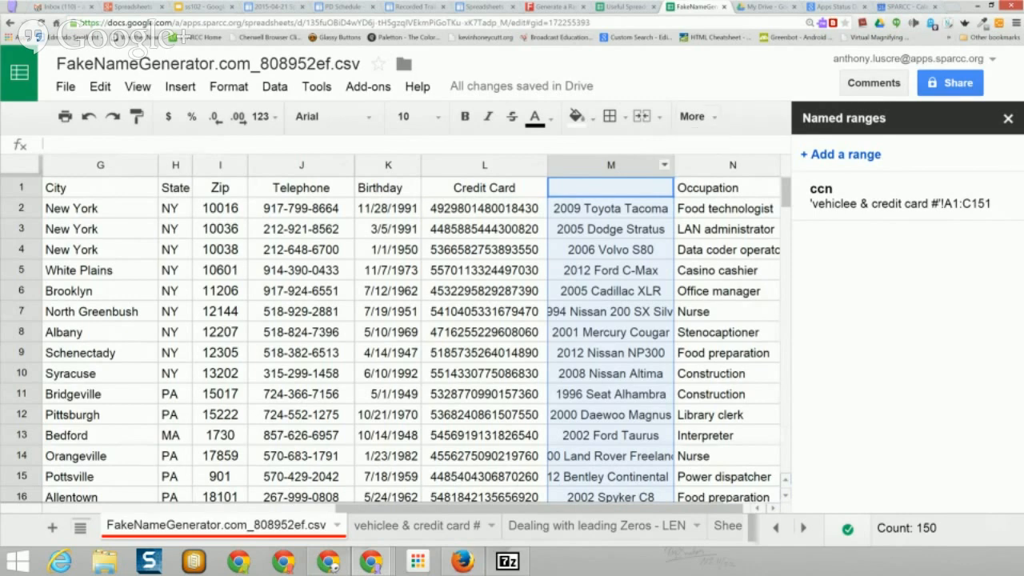
left_click_drag(674, 165, 703, 165)
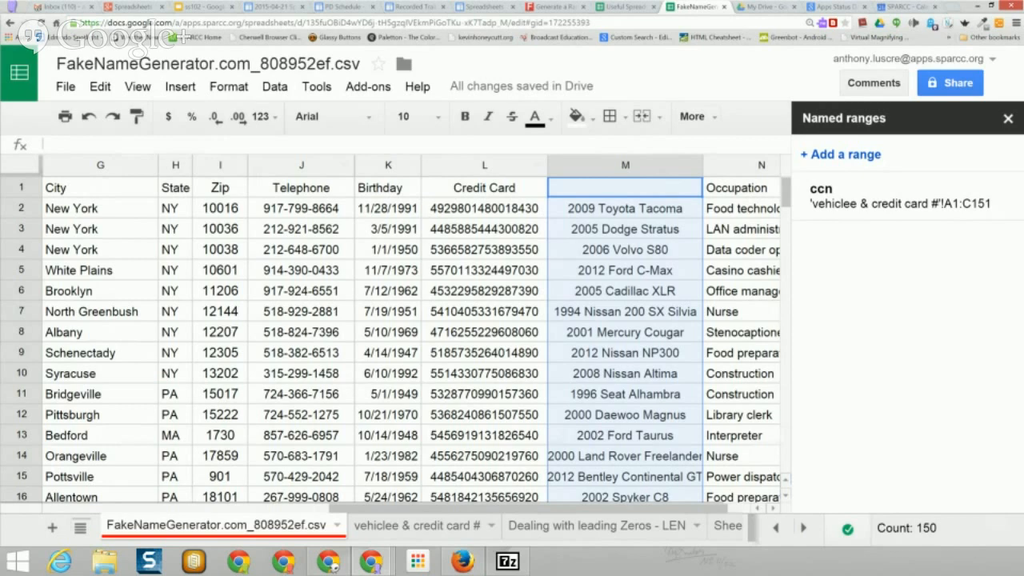
left_click(631, 208)
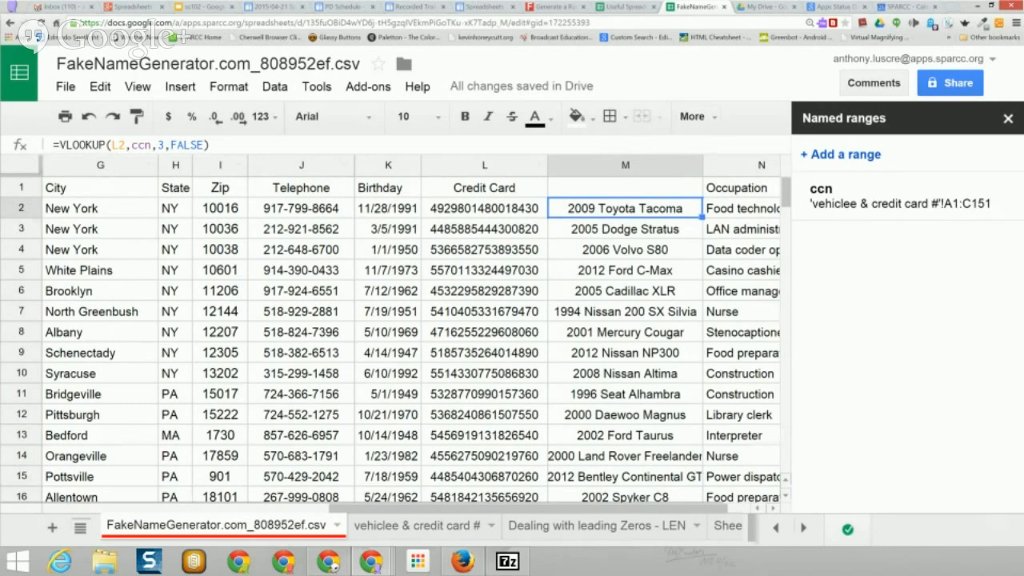
Step: Replace the formulas in column M with their results by copying the column and pasting values only over it
left_click(625, 164)
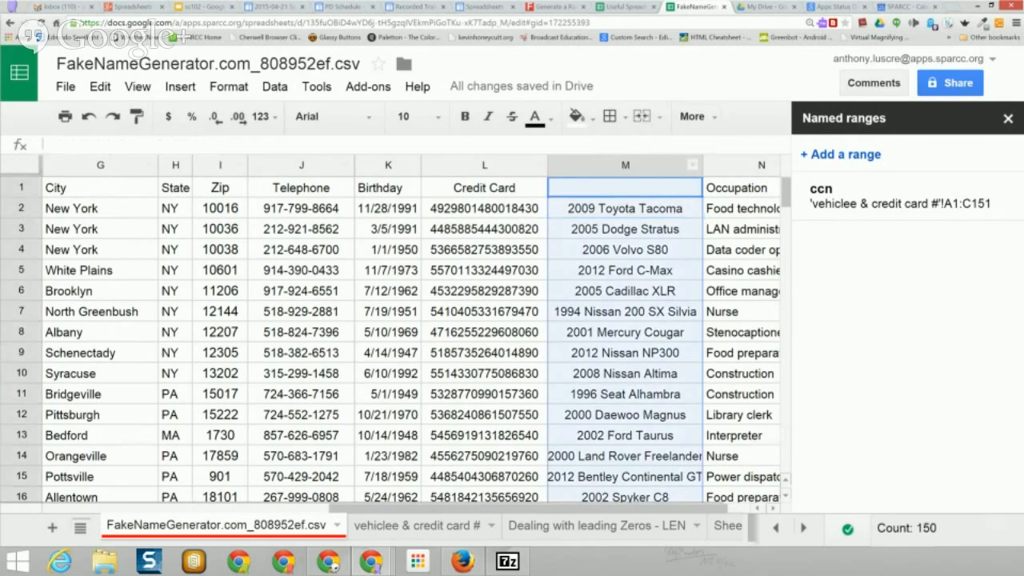
right_click(593, 230)
left_click(621, 273)
right_click(587, 199)
mouse_move(636, 290)
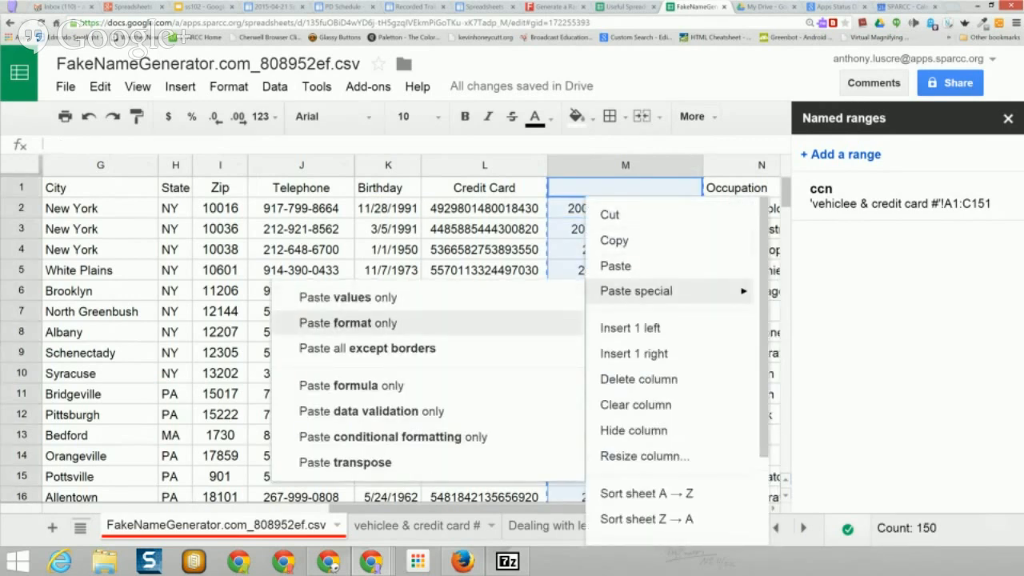
left_click(348, 297)
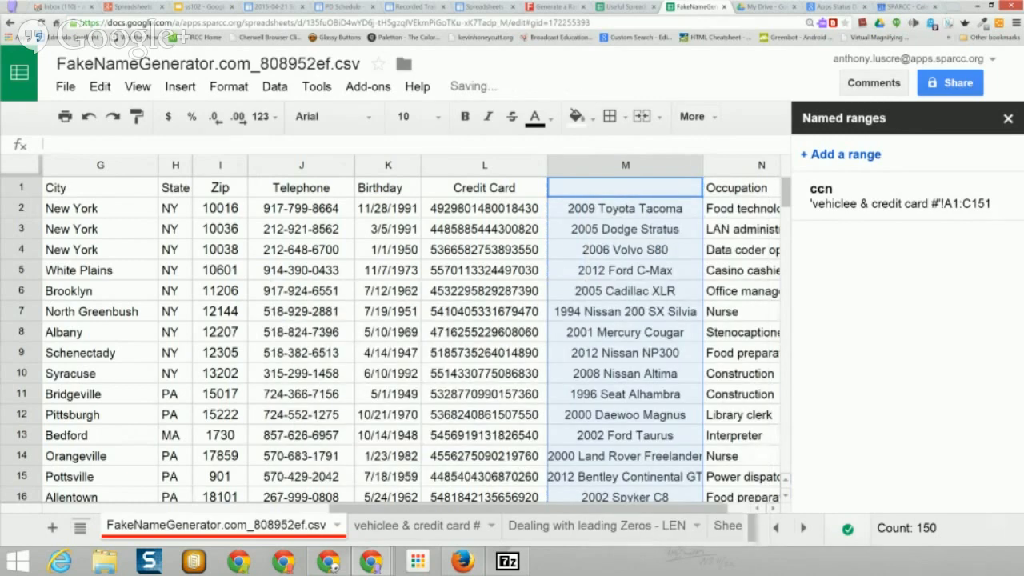
left_click(624, 209)
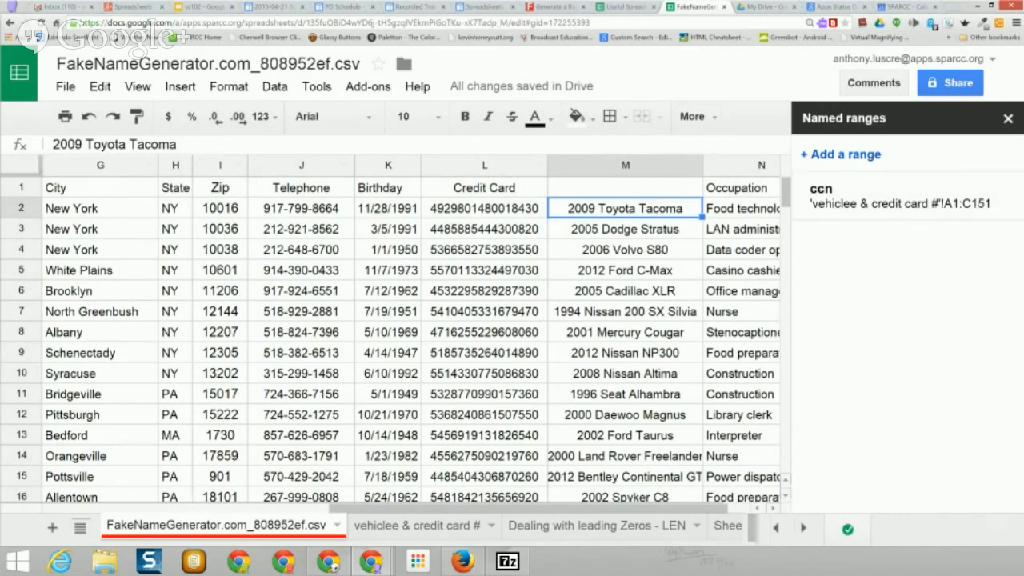
Step: Close the named ranges list and left-align all of column M
left_click(1007, 119)
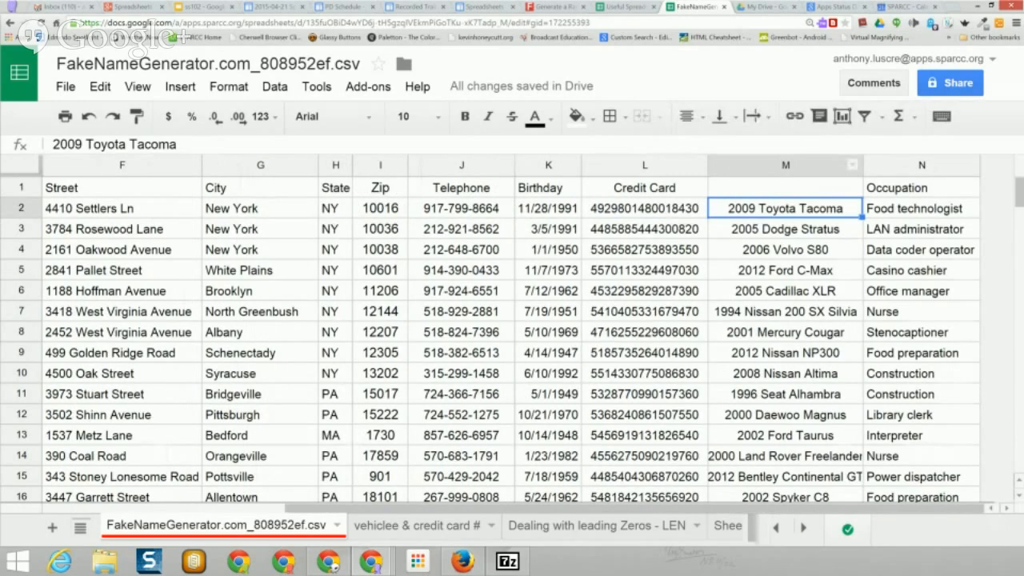
left_click(686, 116)
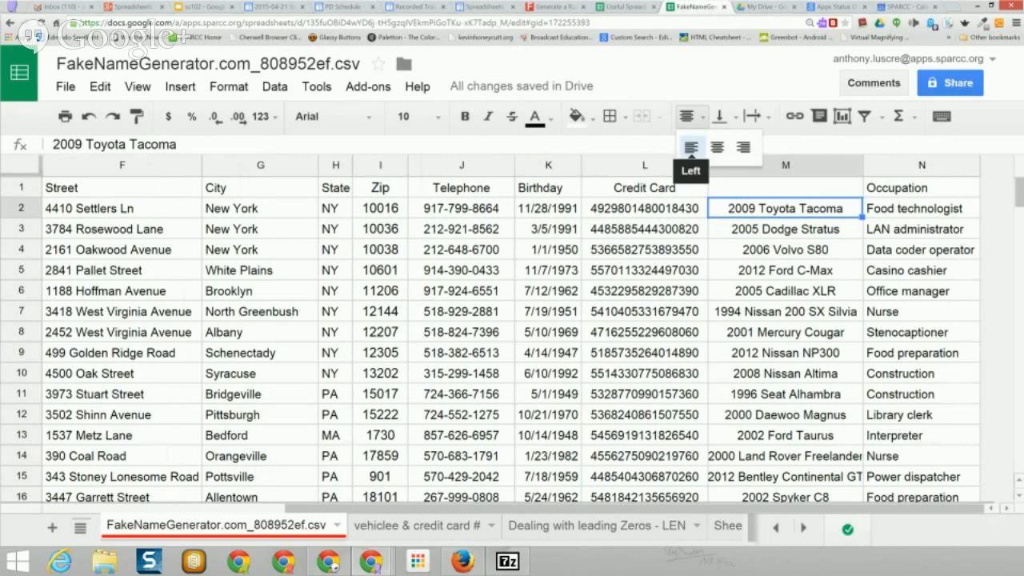
left_click(690, 148)
left_click(832, 165)
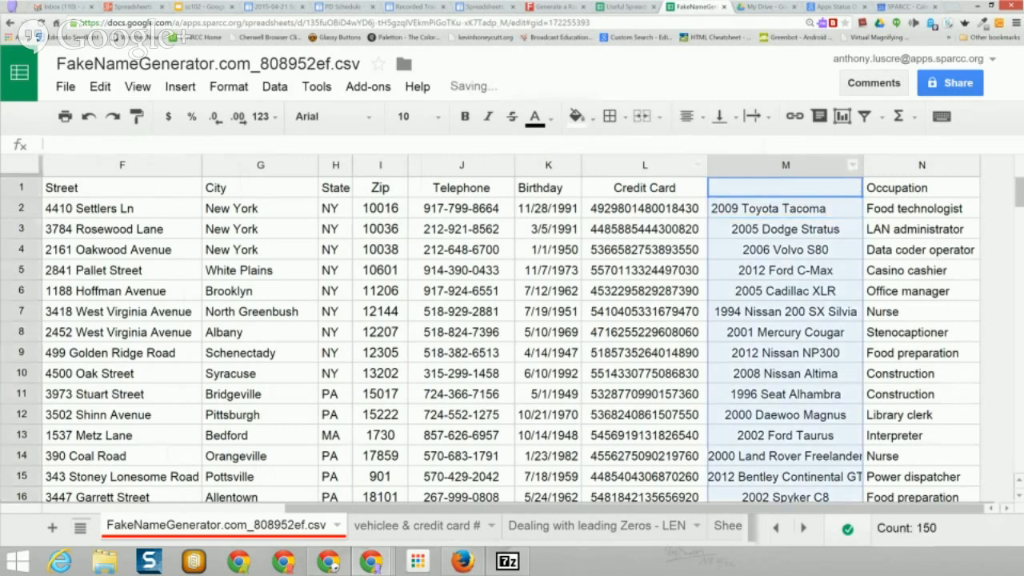
left_click(687, 116)
left_click(691, 148)
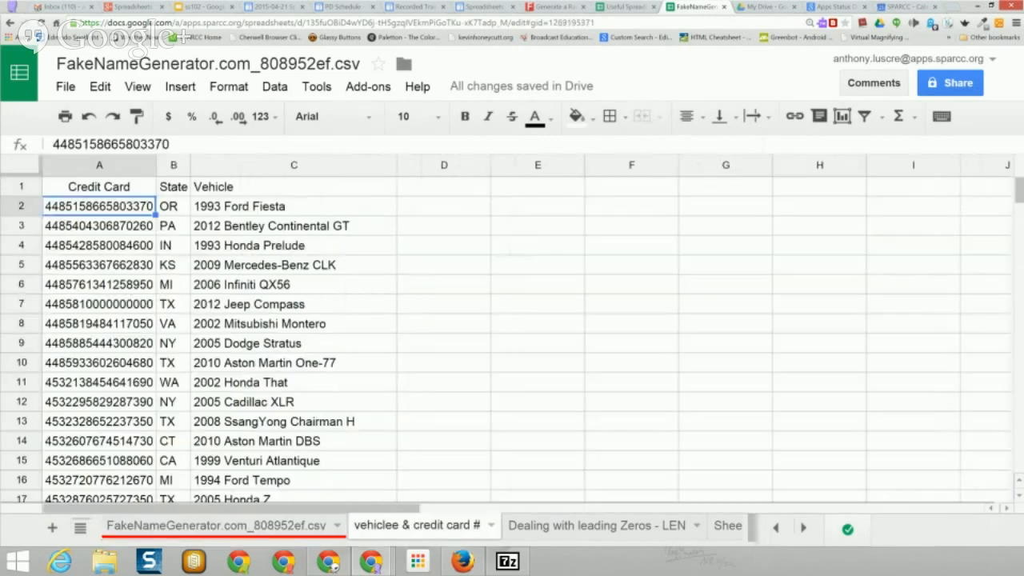
Step: Open the "vehiclee & credit card #" sheet and select the empty cell D2
left_click(417, 525)
left_click(444, 207)
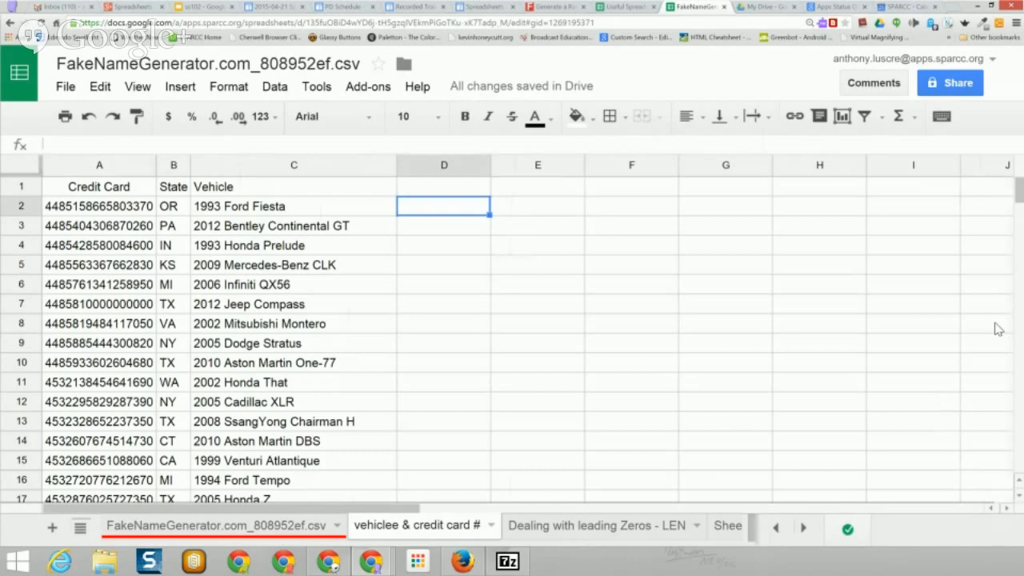
Step: Enter the formula =split(C2," ") in D2 to separate the first vehicle's text at each space
left_click(294, 164)
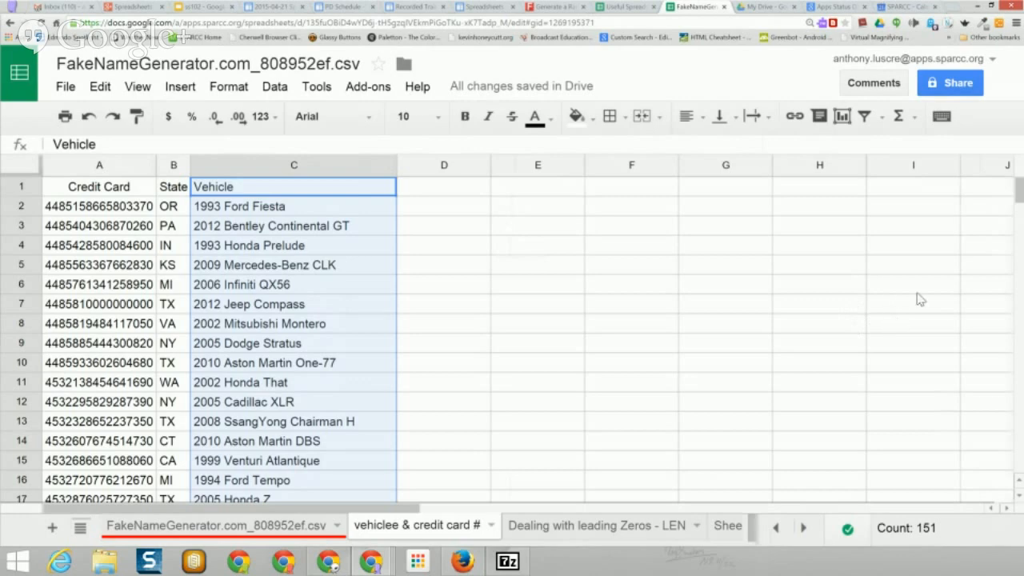
left_click(443, 207)
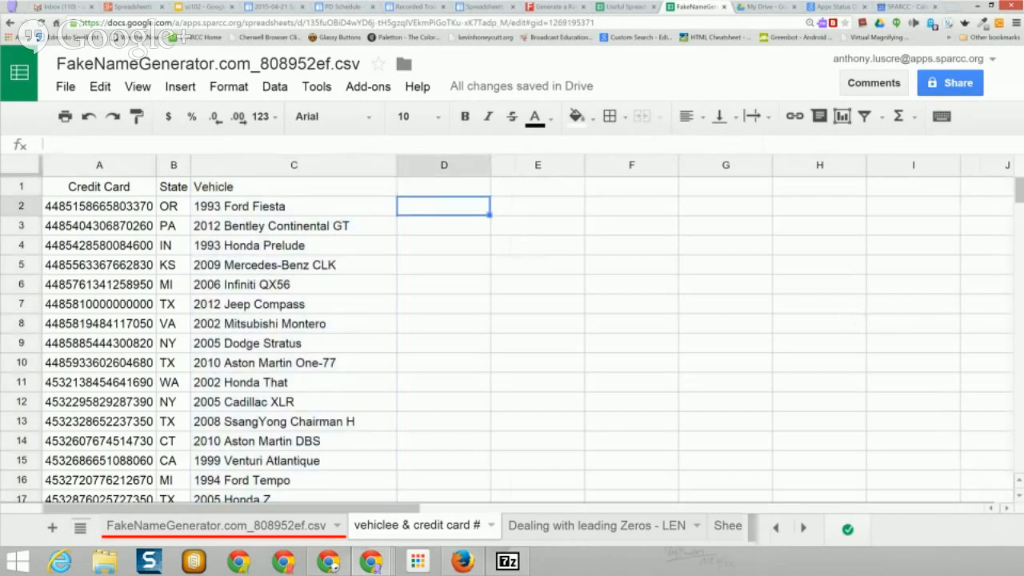
type("=")
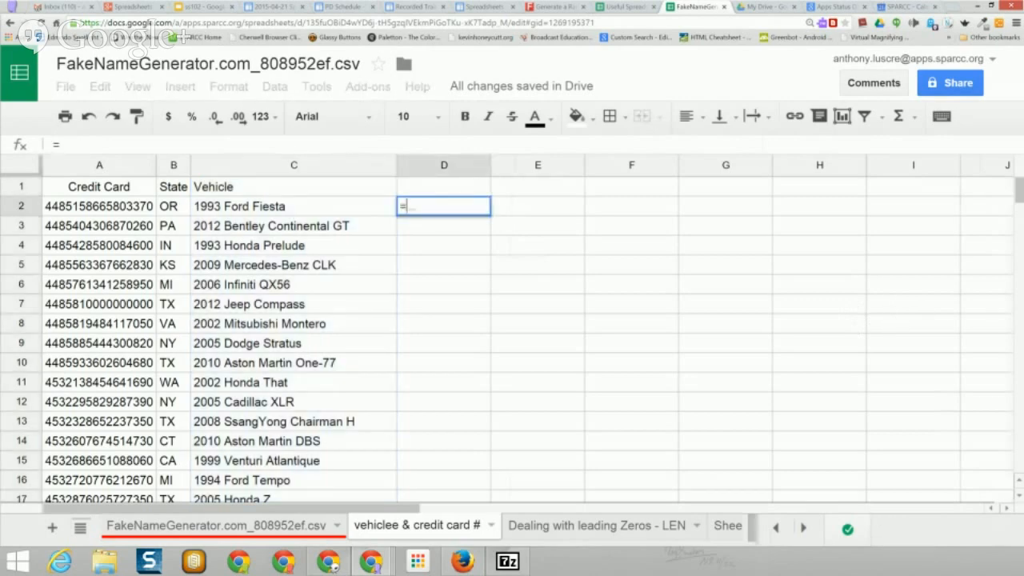
type("spl")
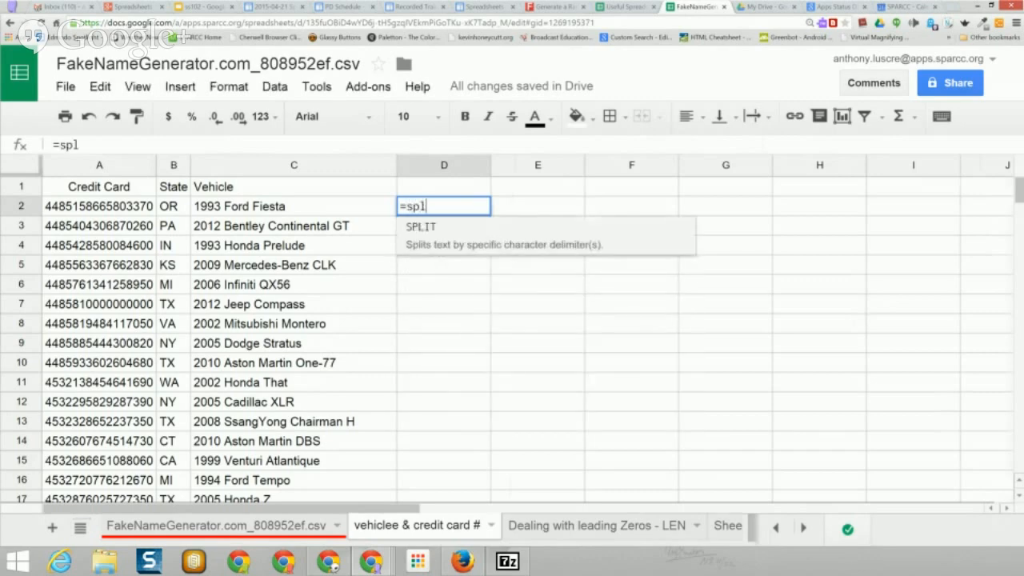
type("it(")
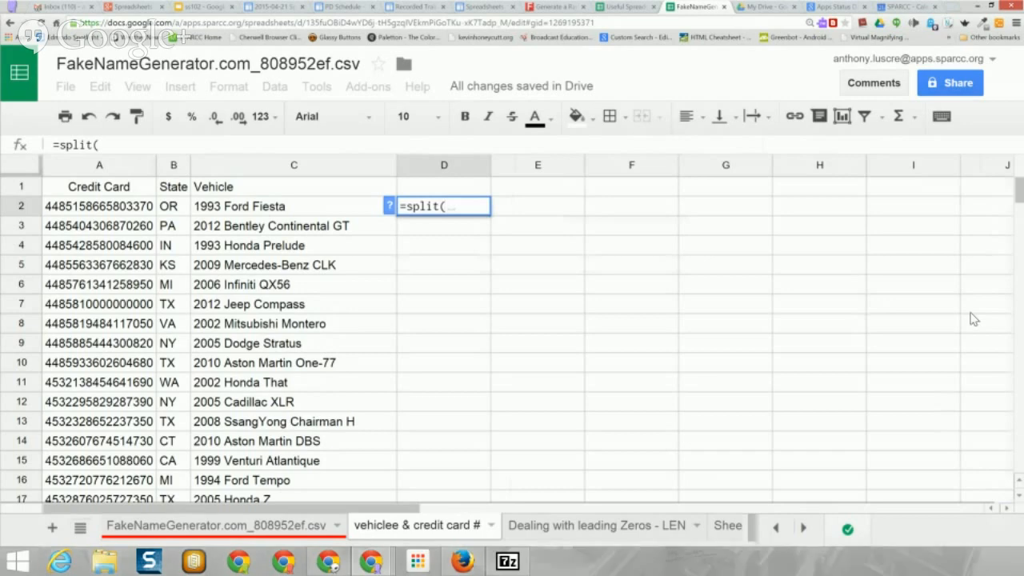
key("Left")
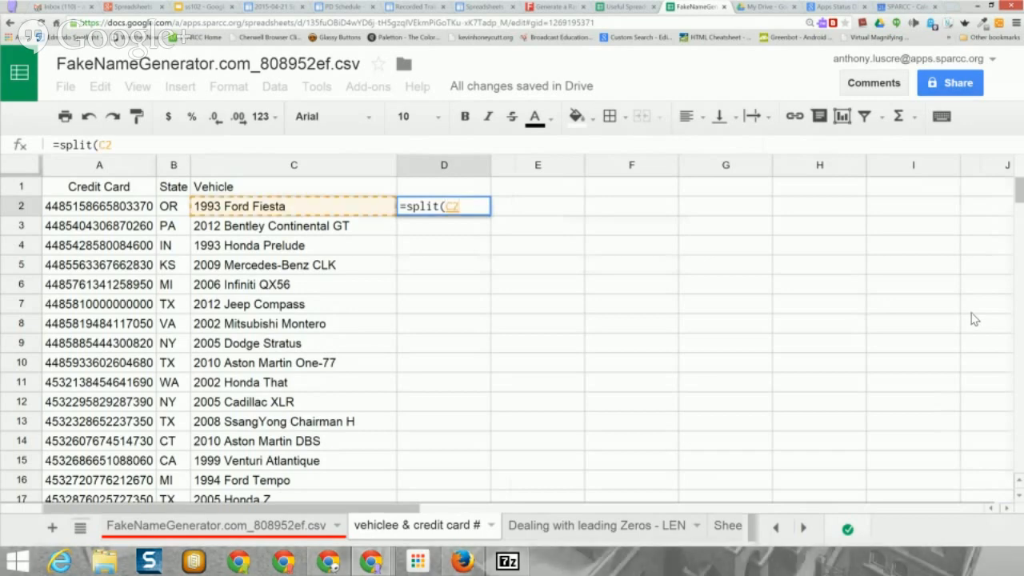
type(",")
type("\" \"")
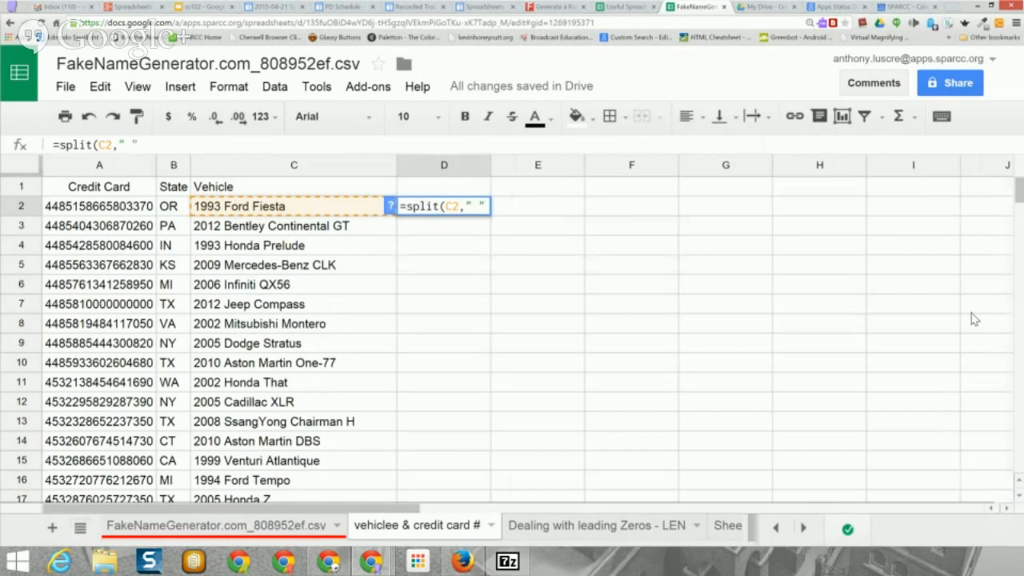
key("Return")
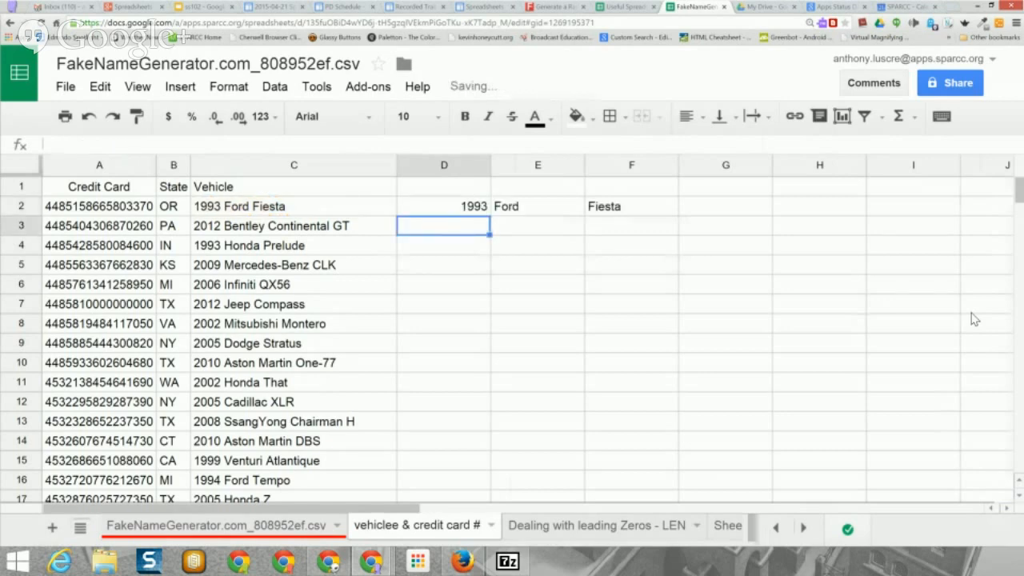
Step: Examine the contents of D2, E2 and F2 to see which of them hold a formula and which plain text
key("Up")
key("Right")
key("Right")
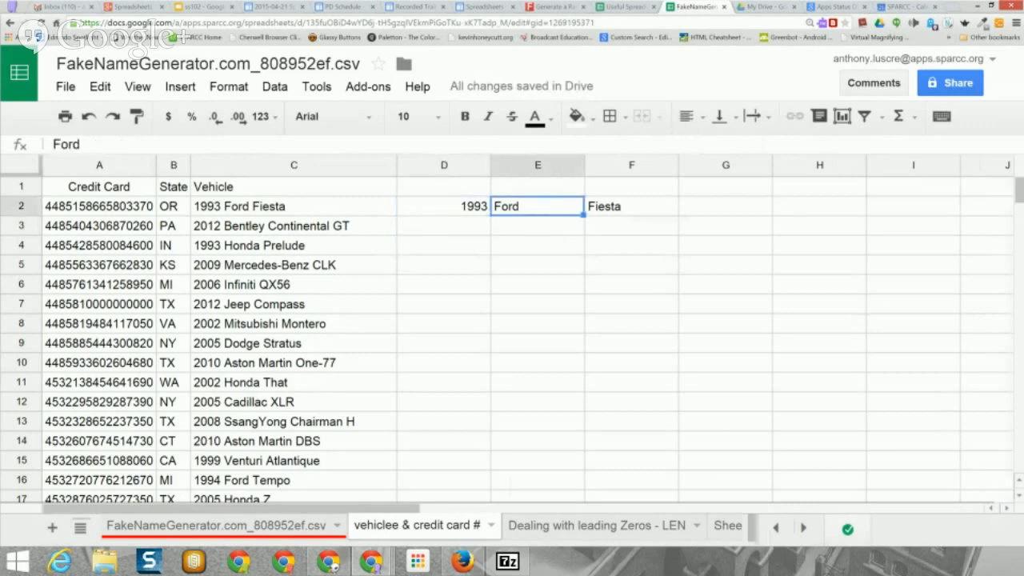
key("Left")
key("Left")
key("Right")
key("Left")
key("Right")
key("Right")
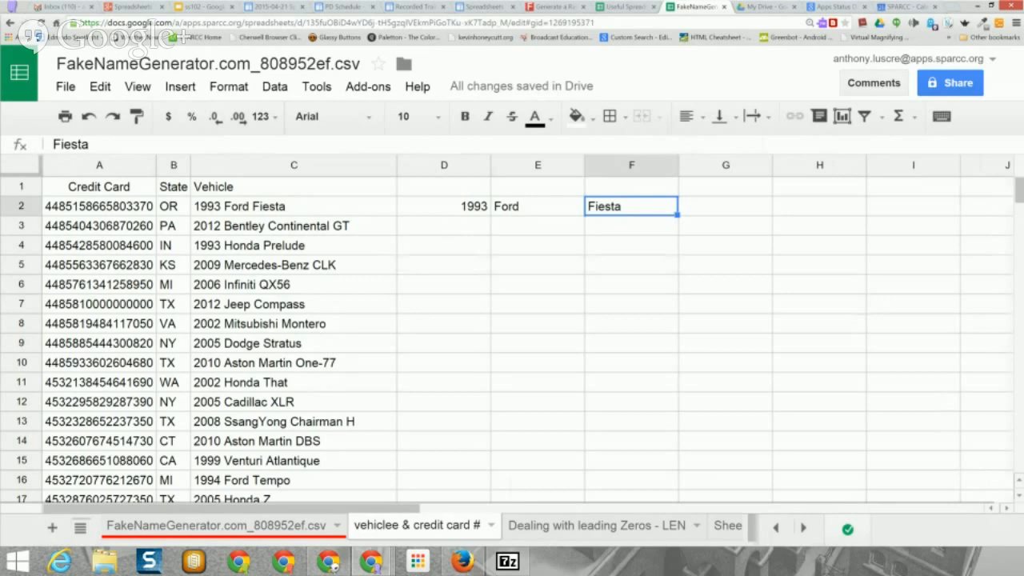
left_click(444, 206)
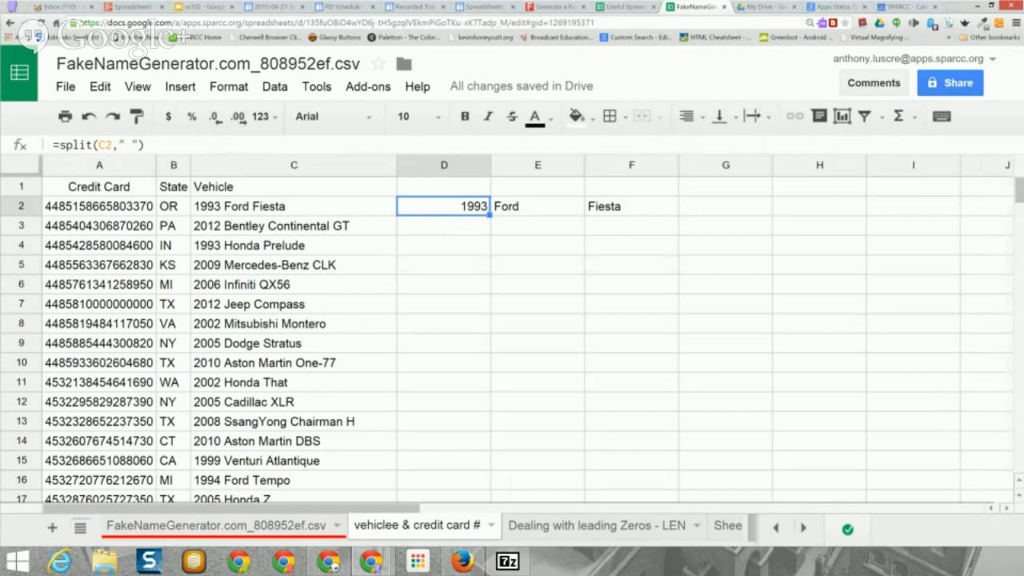
left_click(537, 206)
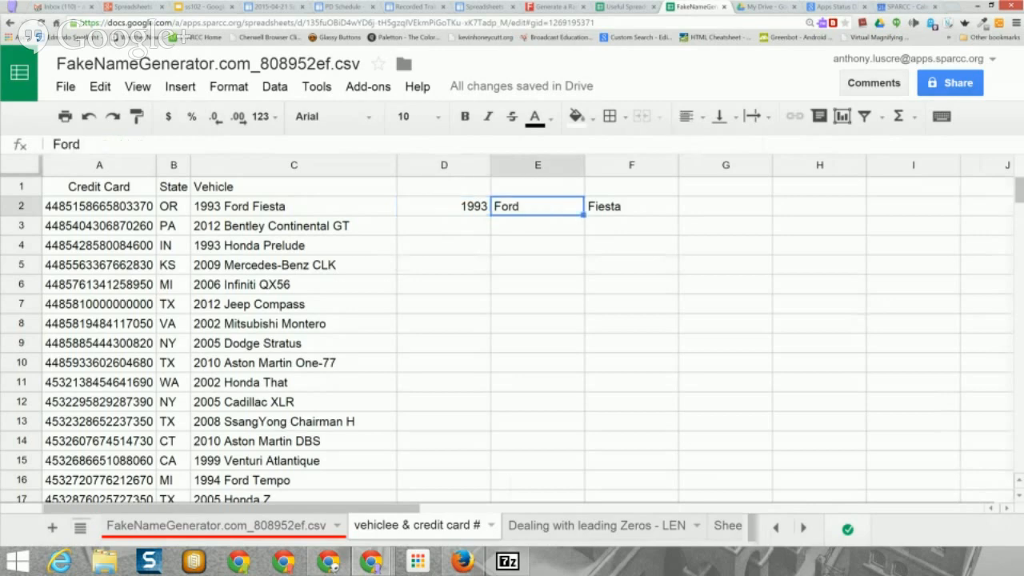
left_click(631, 206)
left_click(537, 206)
left_click(444, 206)
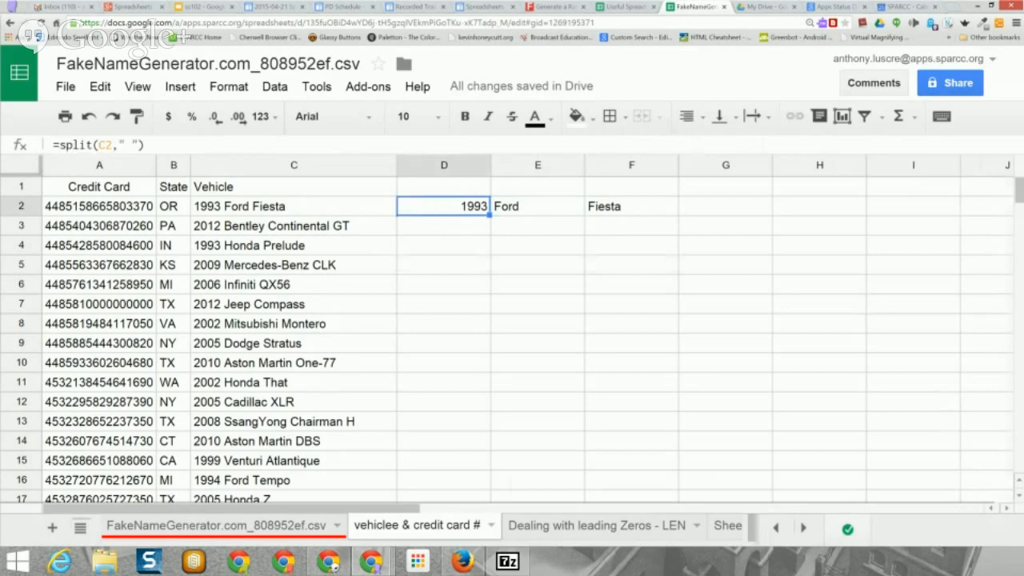
left_click(538, 206)
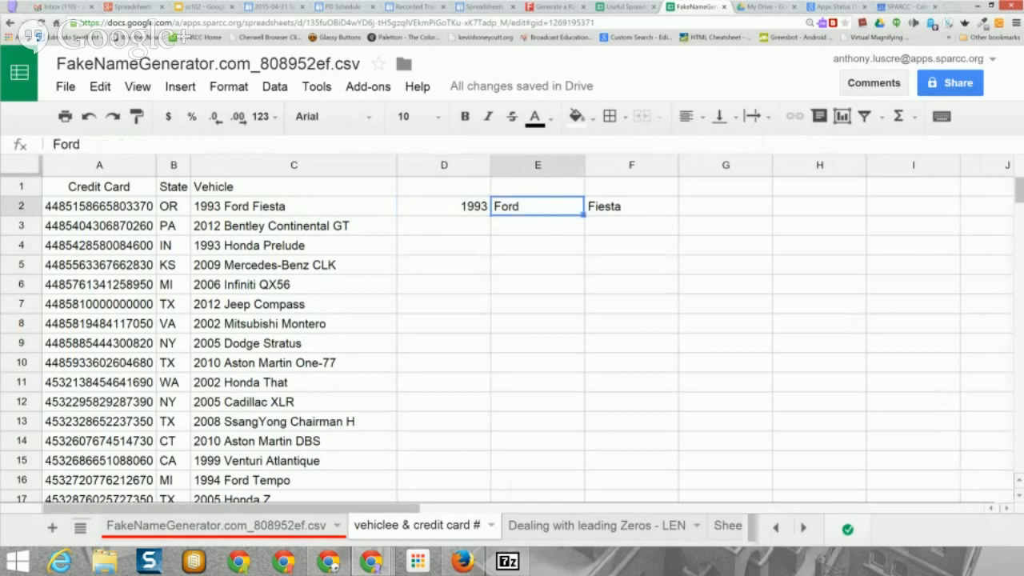
left_click(631, 207)
left_click(538, 206)
left_click(631, 206)
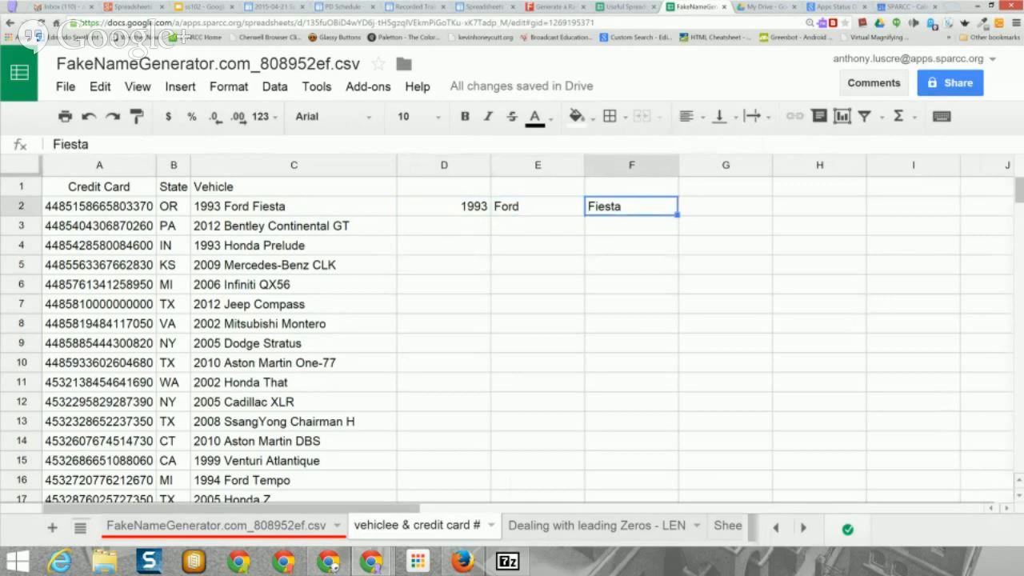
Step: Delete the split formula in D2 and undo the deletion
left_click(444, 206)
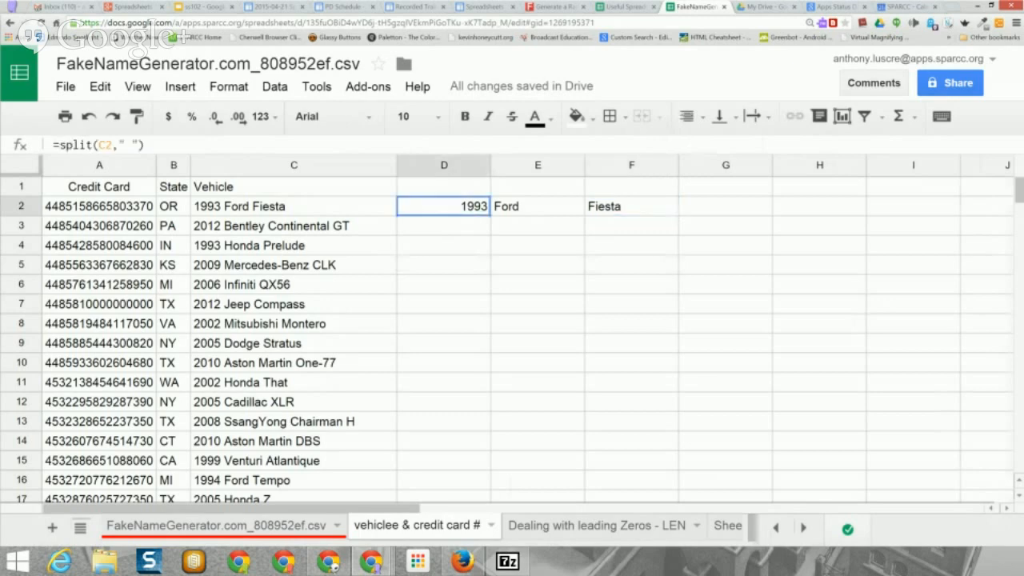
key("Delete")
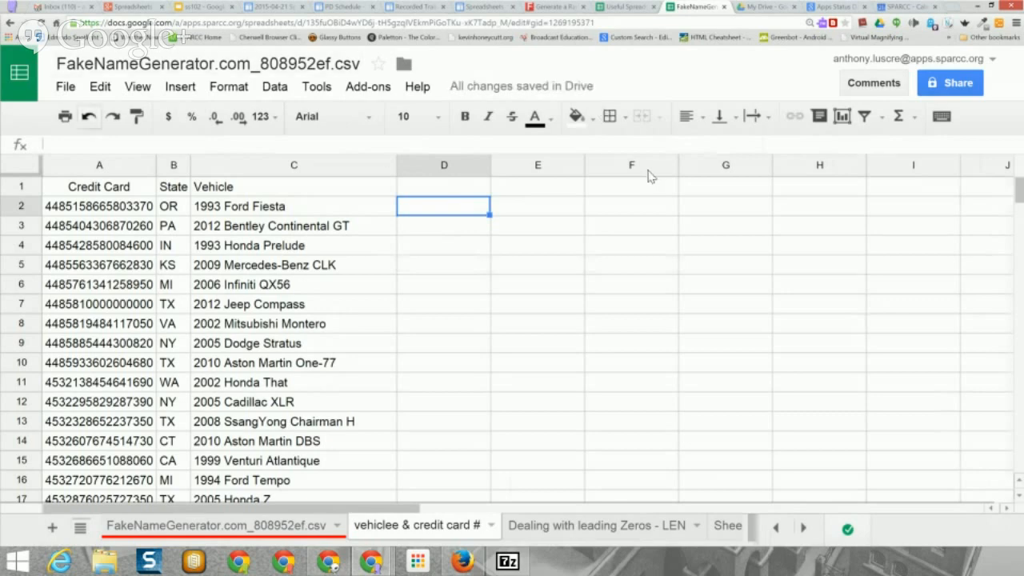
key("ctrl+z")
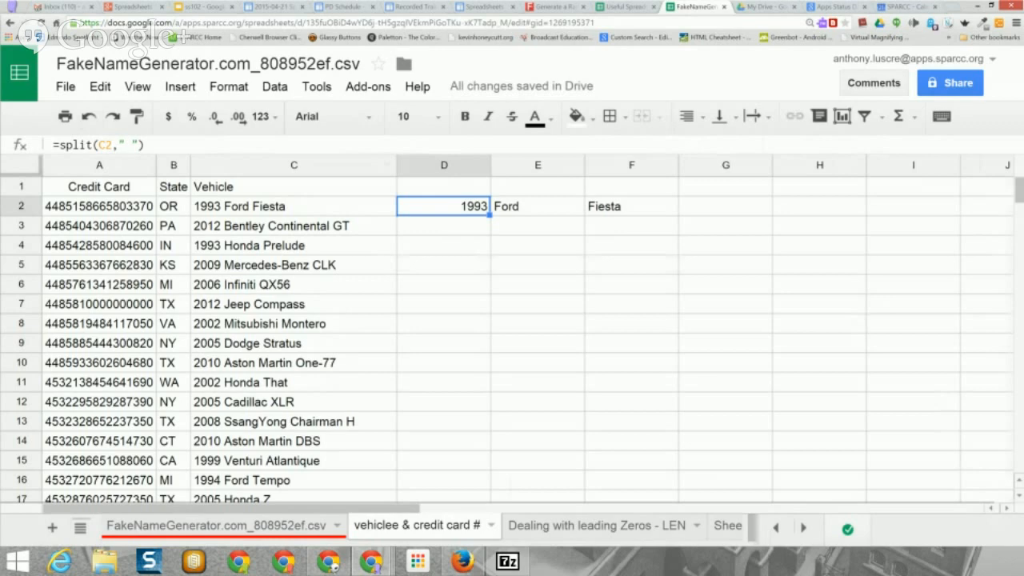
Step: Try replacing Fiesta with Model T in the vehicle text of C2, and undo the edit
key("Left")
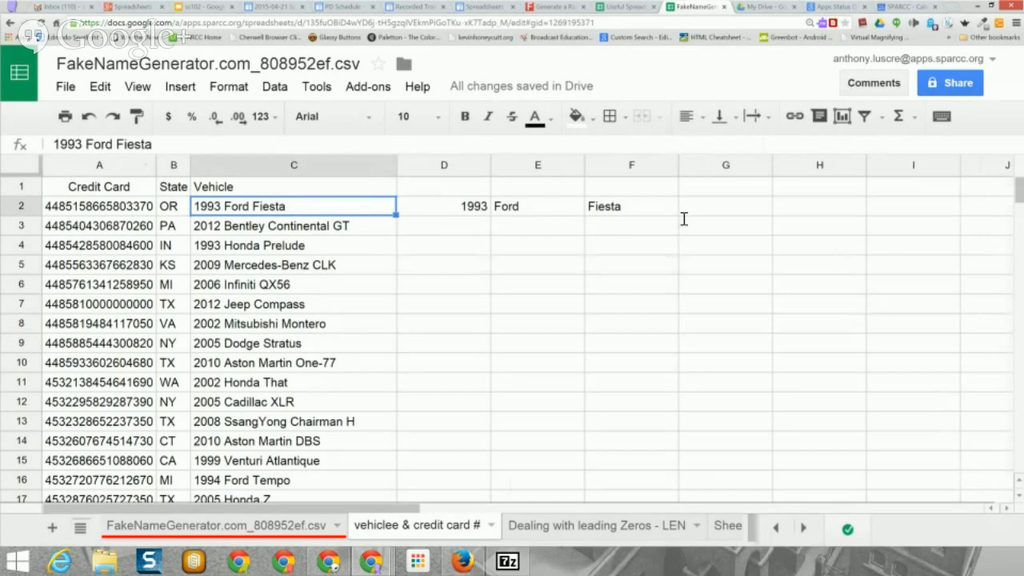
left_click_drag(116, 145, 232, 147)
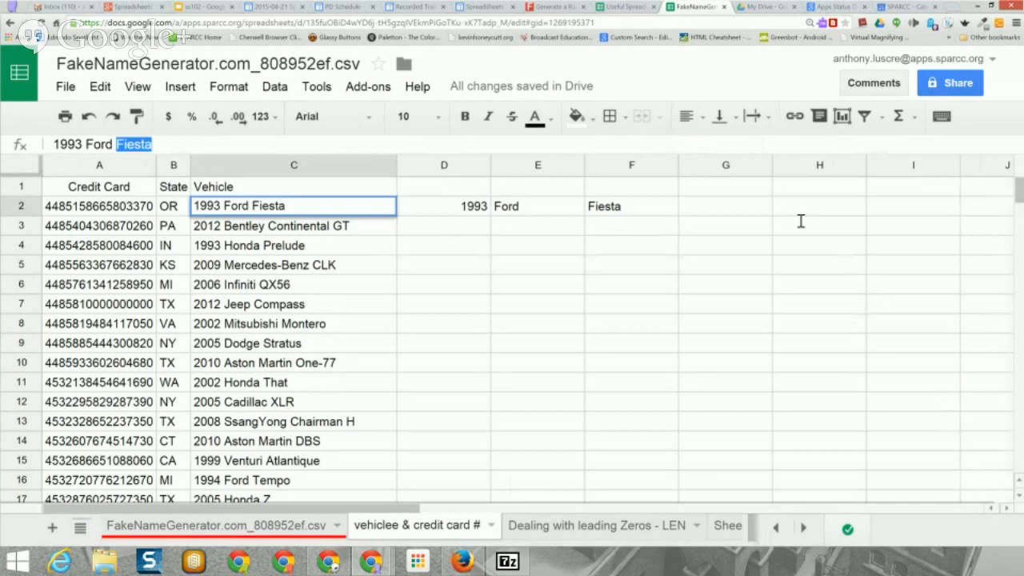
type("Model")
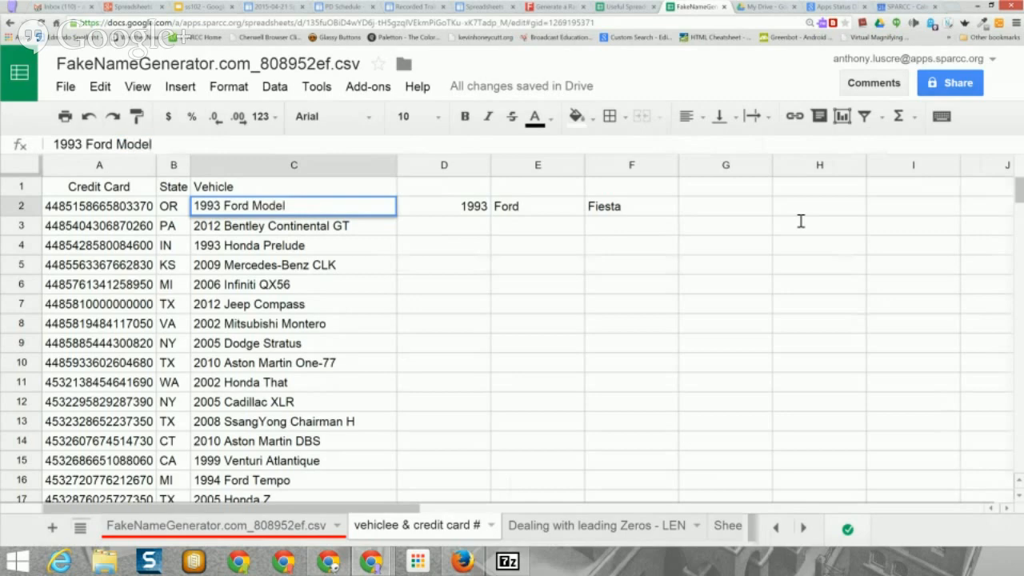
type(" T")
key("Return")
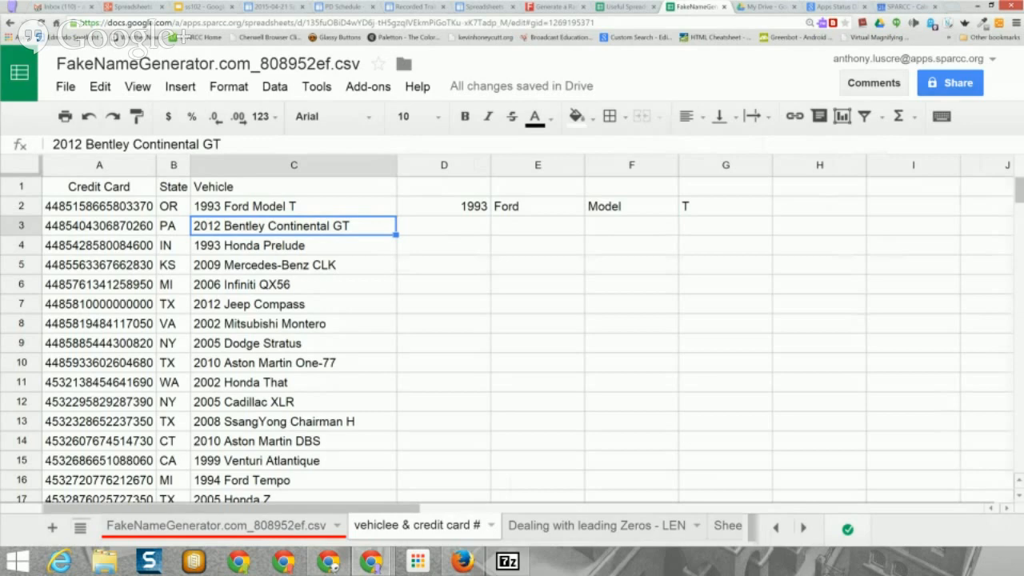
key("Up")
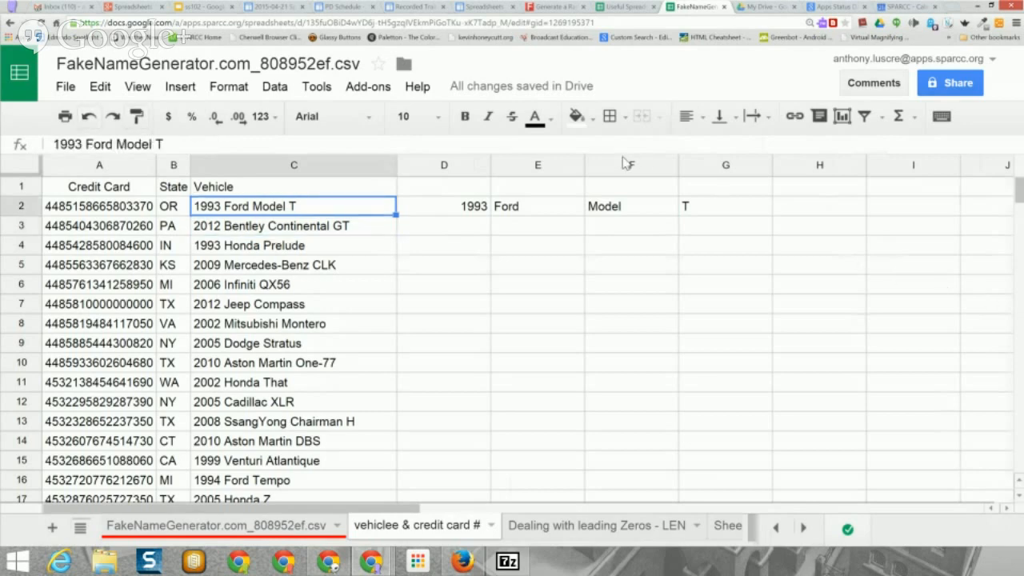
key("ctrl+z")
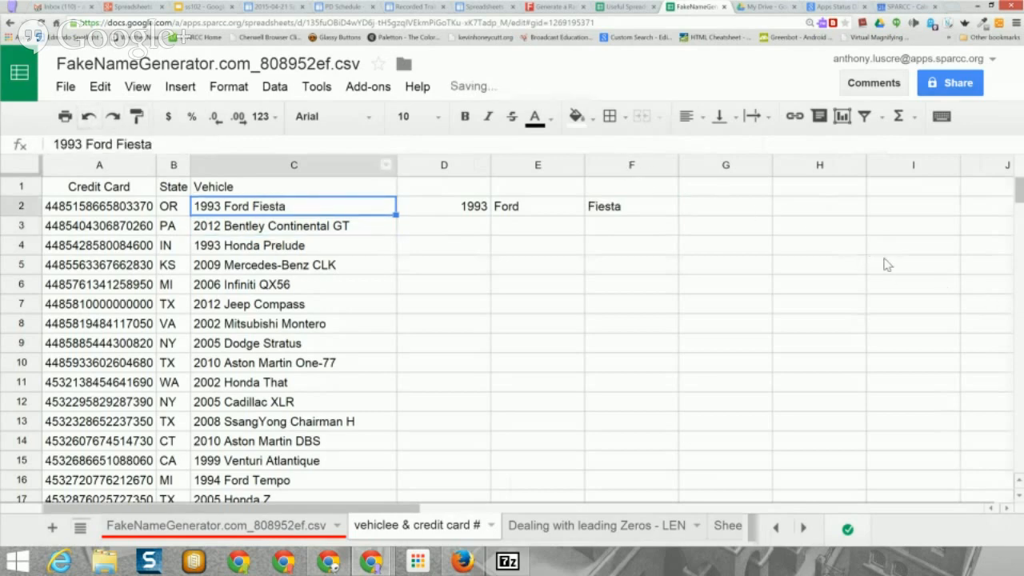
Step: Fill the split formula from D2 down through D151, the last row with vehicle data
left_click_drag(445, 165, 631, 166)
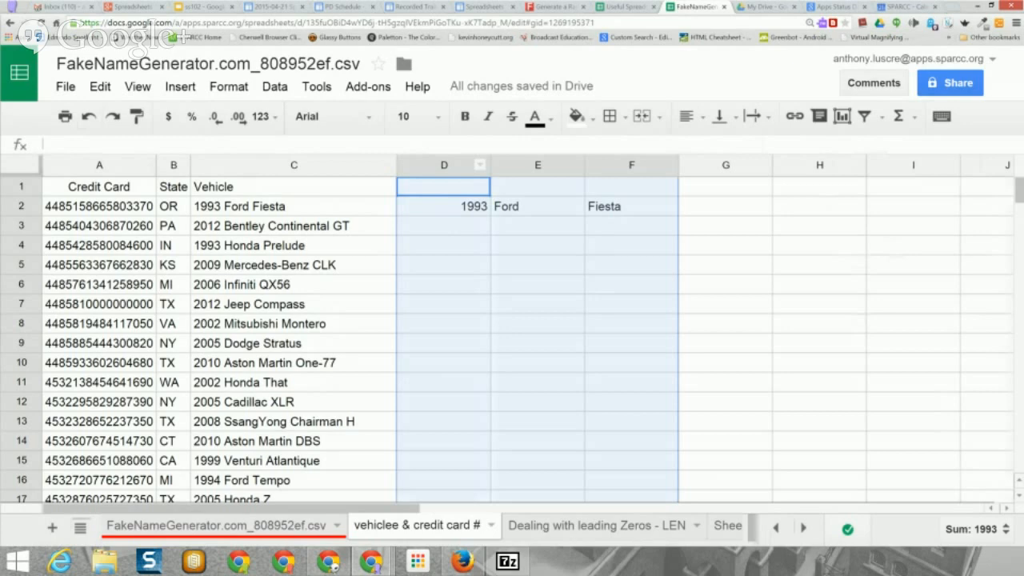
left_click(444, 206)
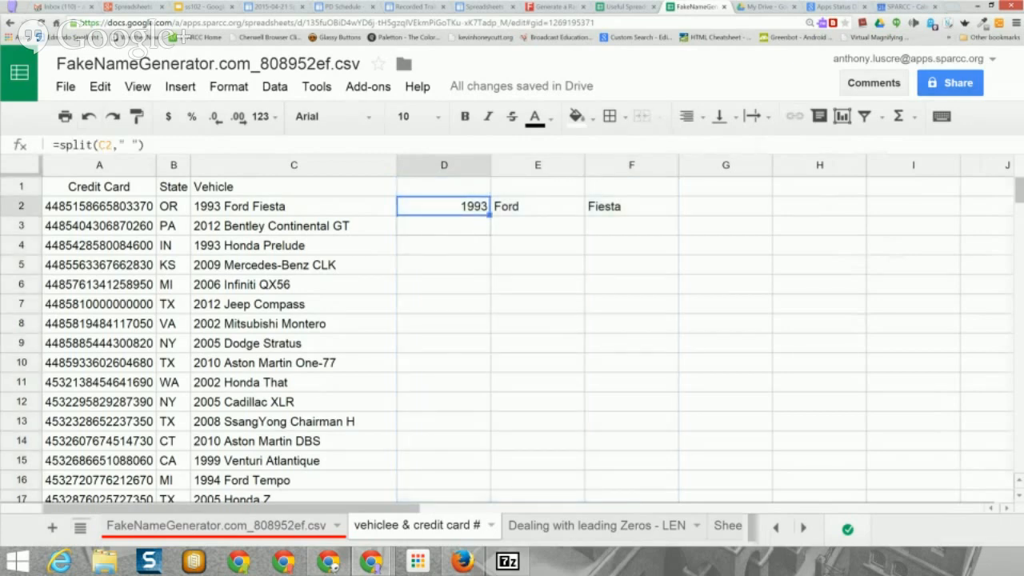
scroll(512, 336, "down", 14)
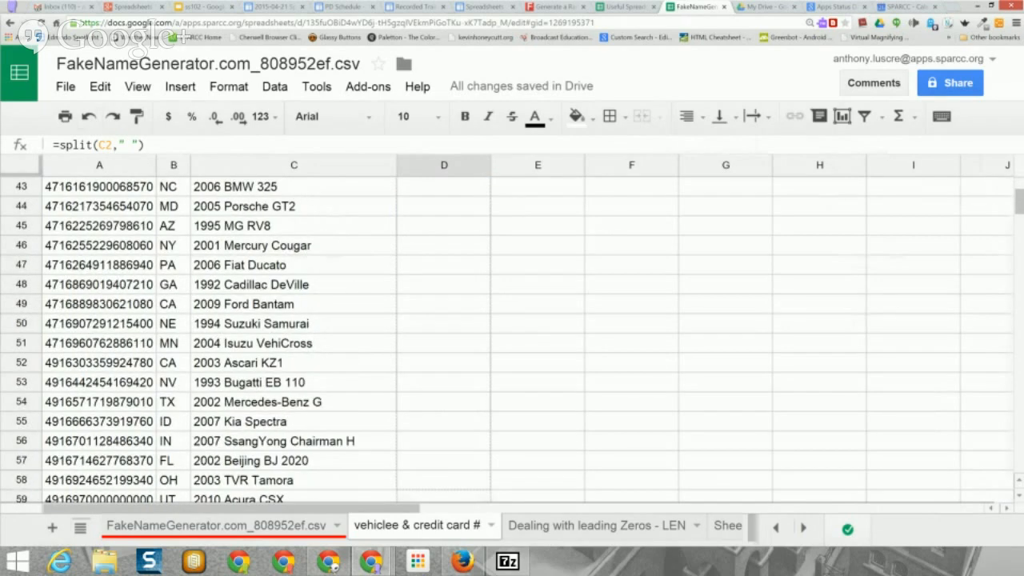
scroll(512, 336, "down", 20)
scroll(512, 336, "up", 20)
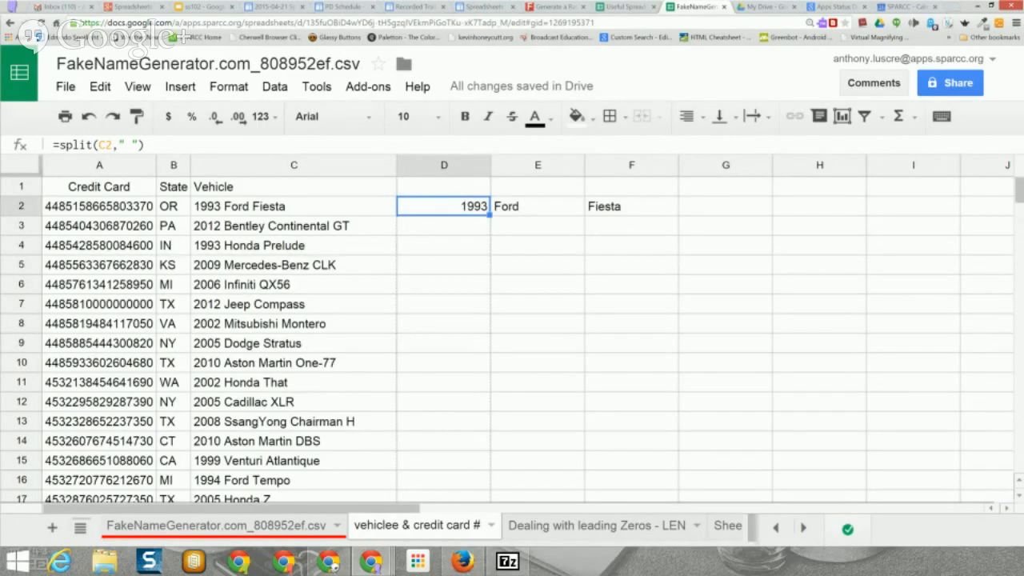
scroll(512, 335, "down", 11)
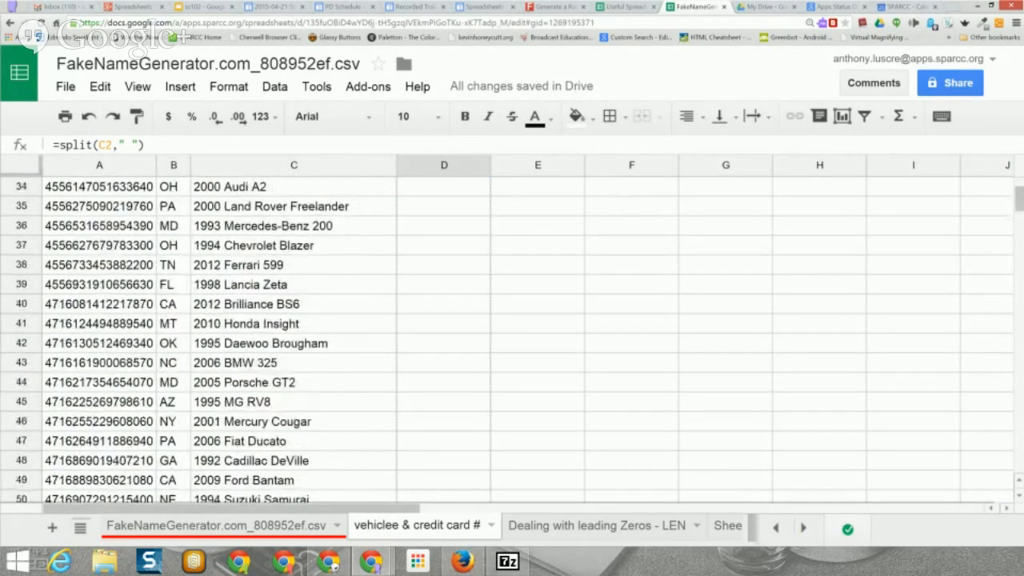
scroll(512, 336, "down", 9)
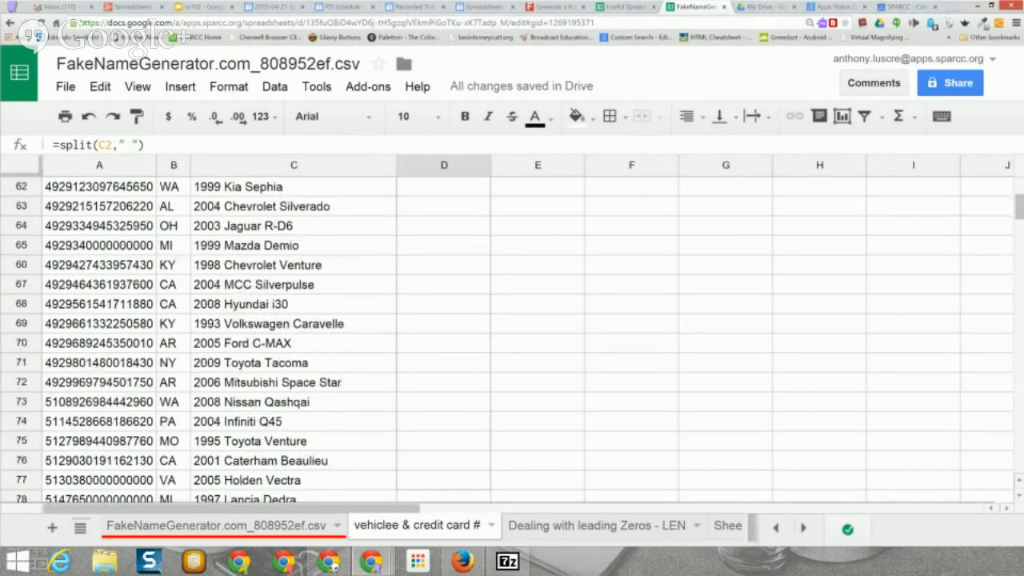
scroll(512, 336, "down", 8)
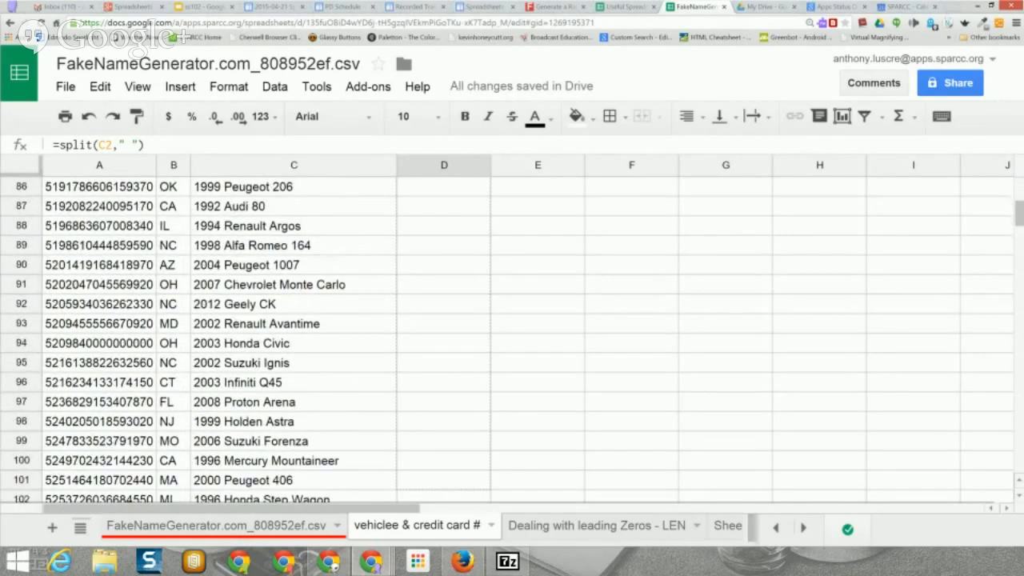
scroll(512, 336, "down", 8)
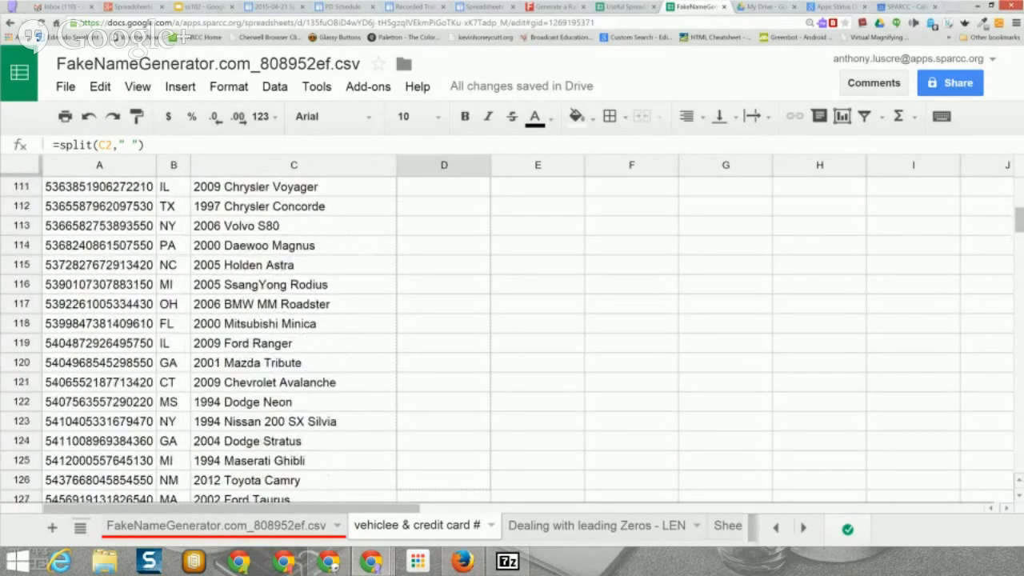
scroll(512, 336, "down", 8)
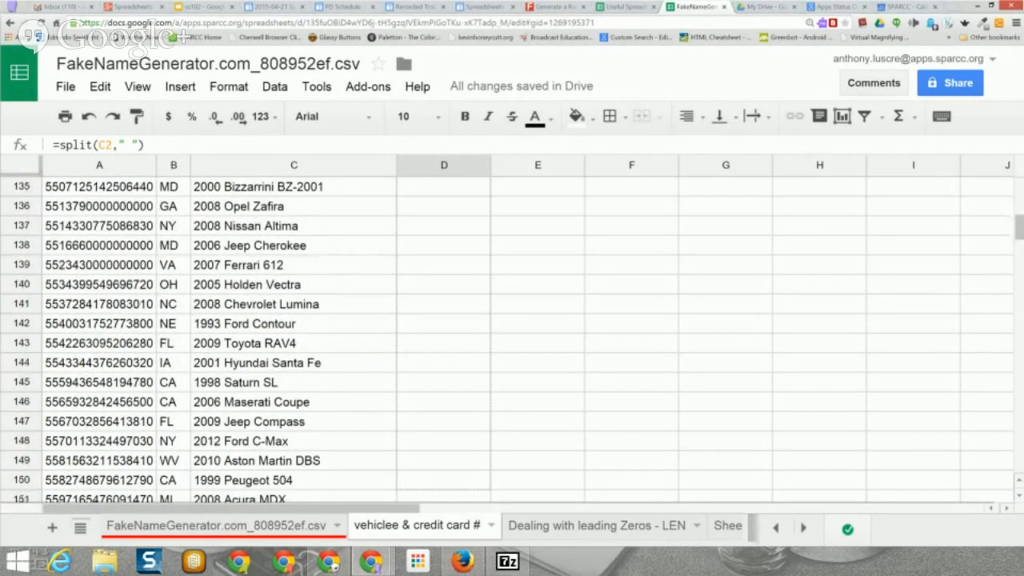
scroll(512, 336, "down", 4)
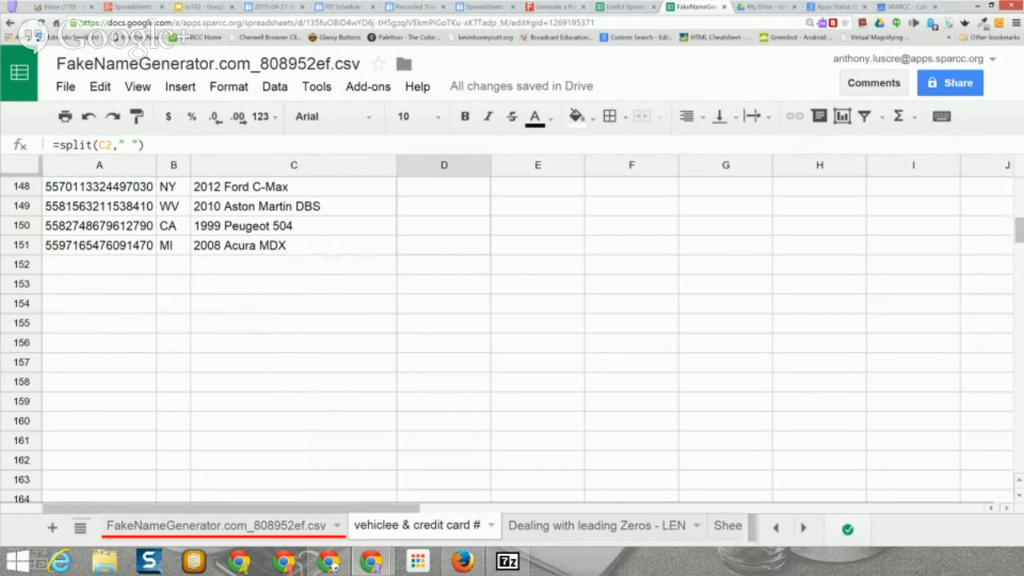
left_click_drag(486, 246, 486, 246)
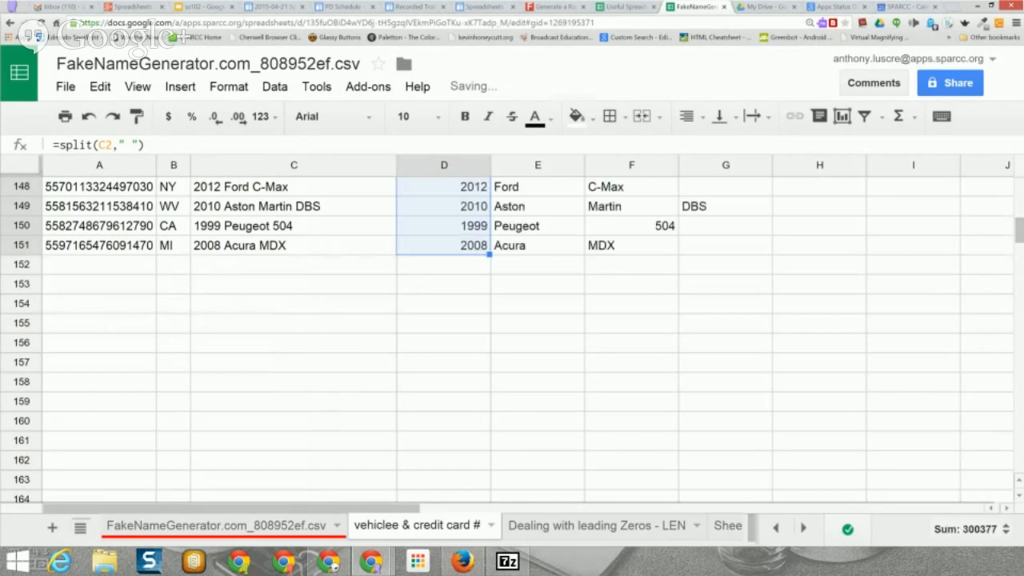
Step: Replace the split formulas in columns D through G with their plain values
scroll(512, 336, "up", 13)
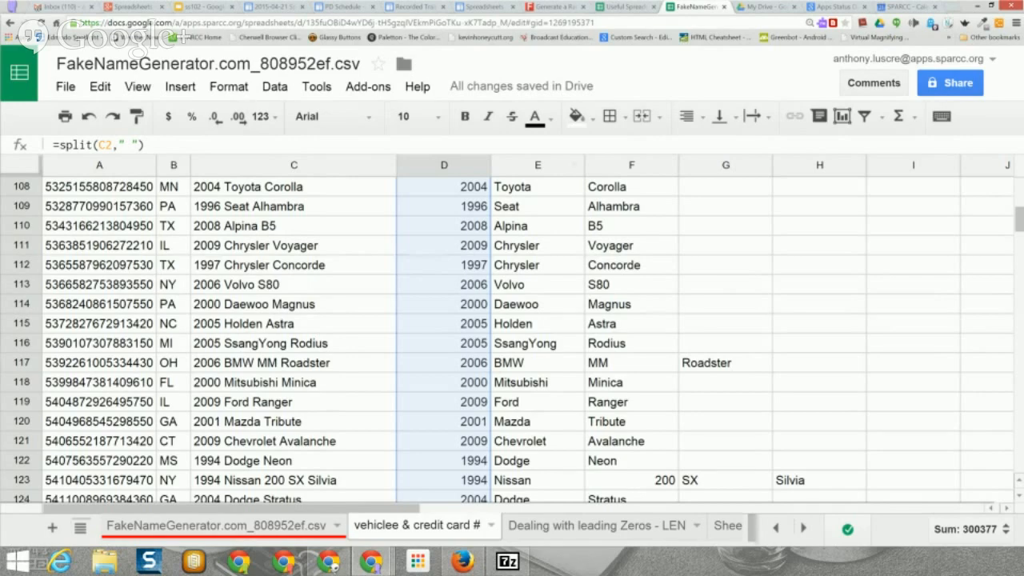
scroll(512, 336, "up", 20)
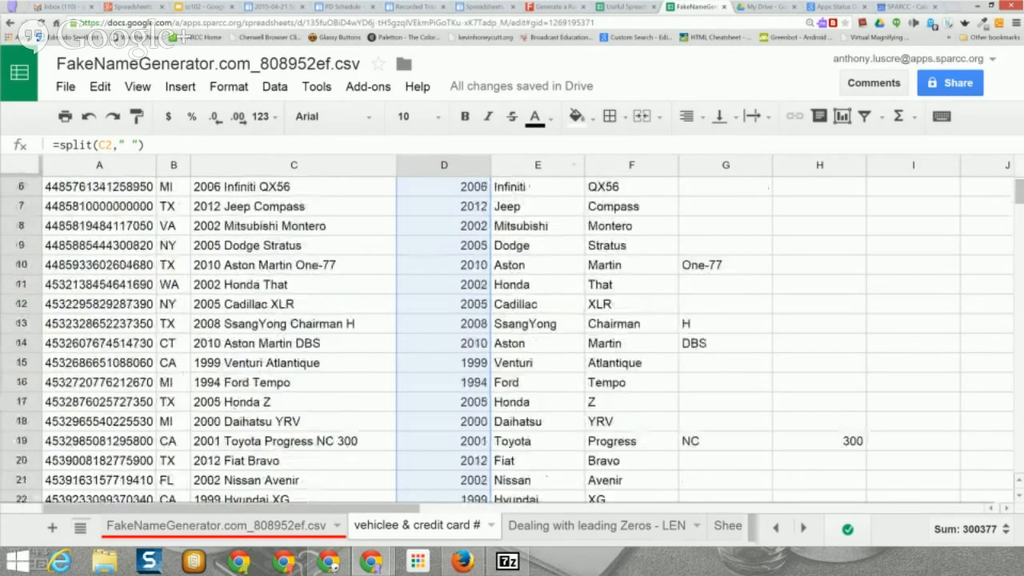
left_click_drag(444, 164, 736, 164)
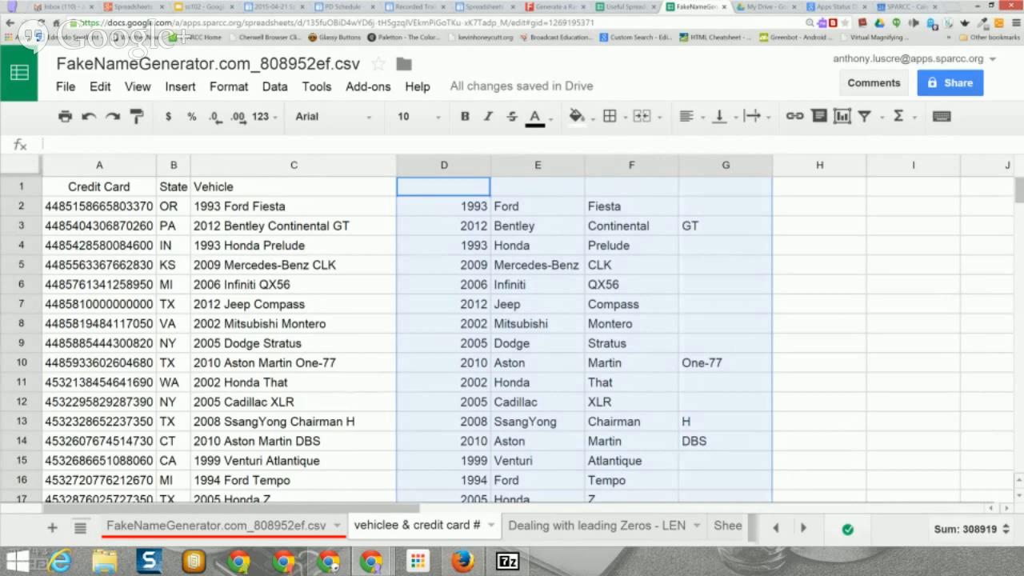
right_click(461, 188)
left_click(488, 230)
right_click(434, 203)
mouse_move(485, 298)
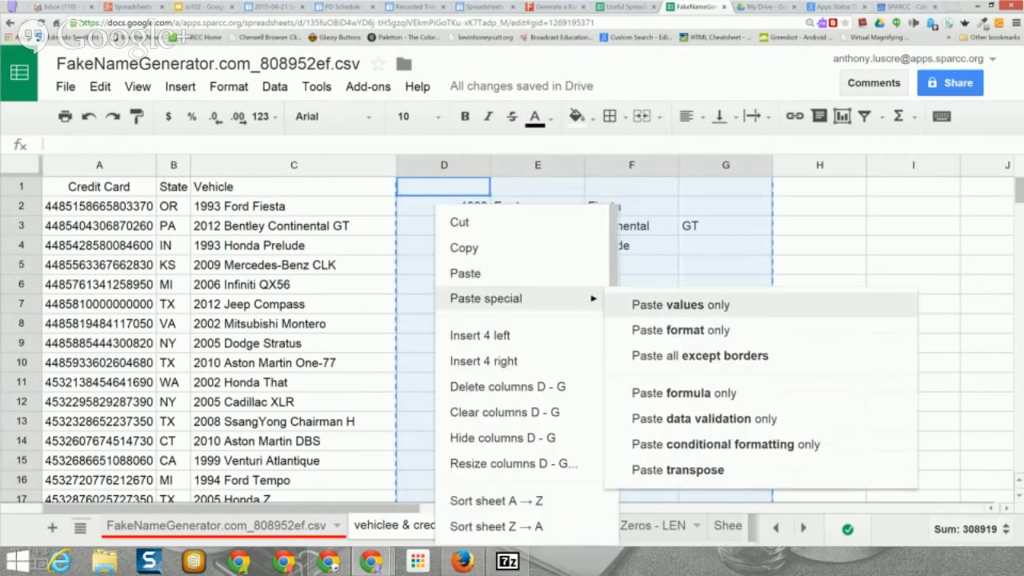
left_click(680, 305)
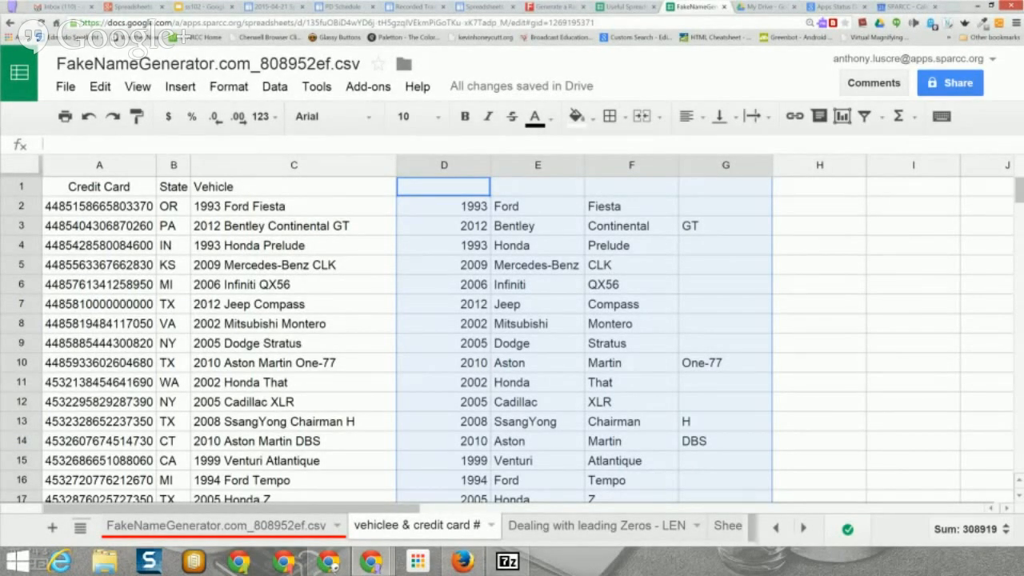
Step: Average the vehicle years in H1 with =AVERAGE(D:D) and move the formula to L1
left_click(819, 187)
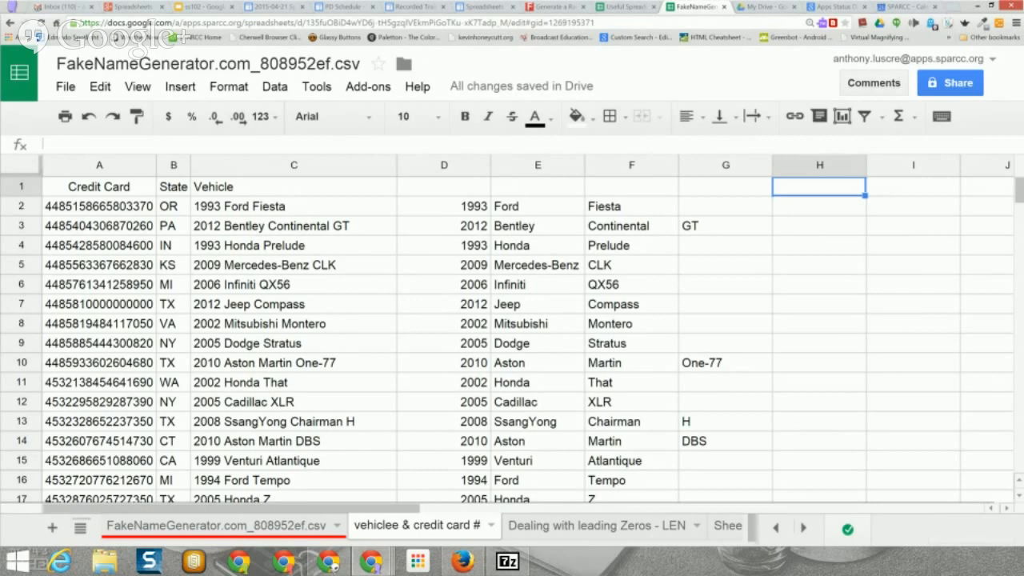
type("=")
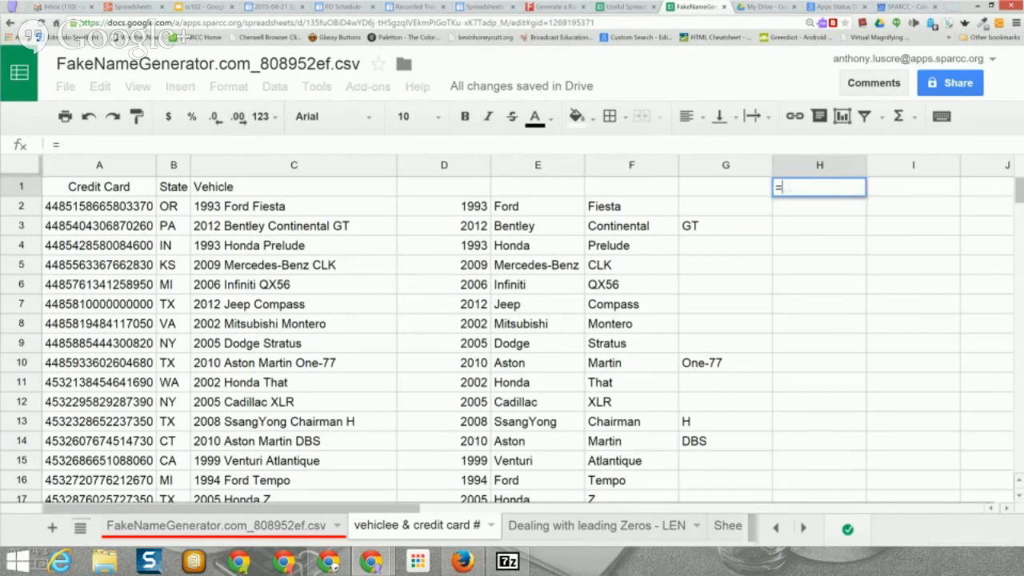
type("AVERAGE")
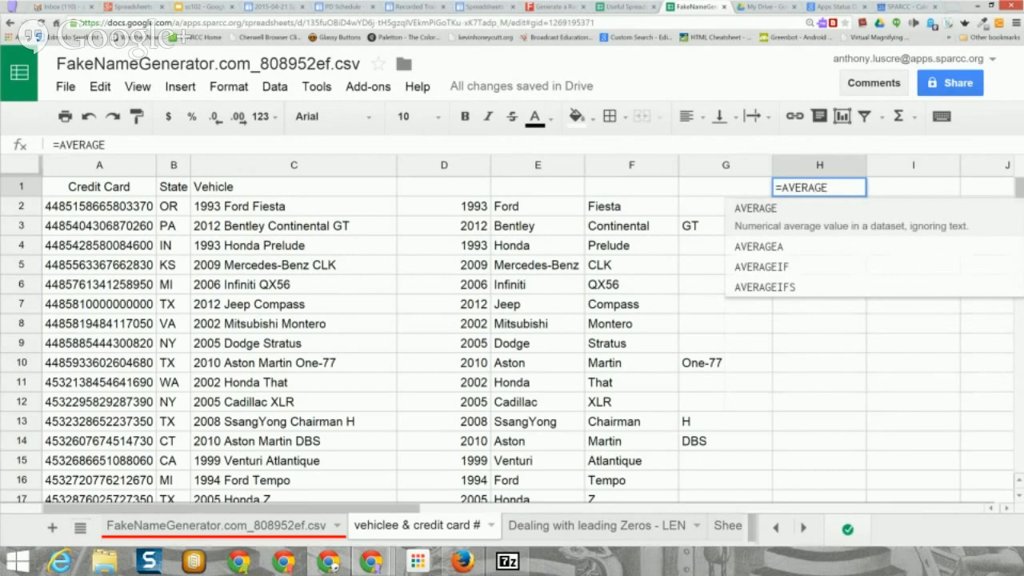
type("(")
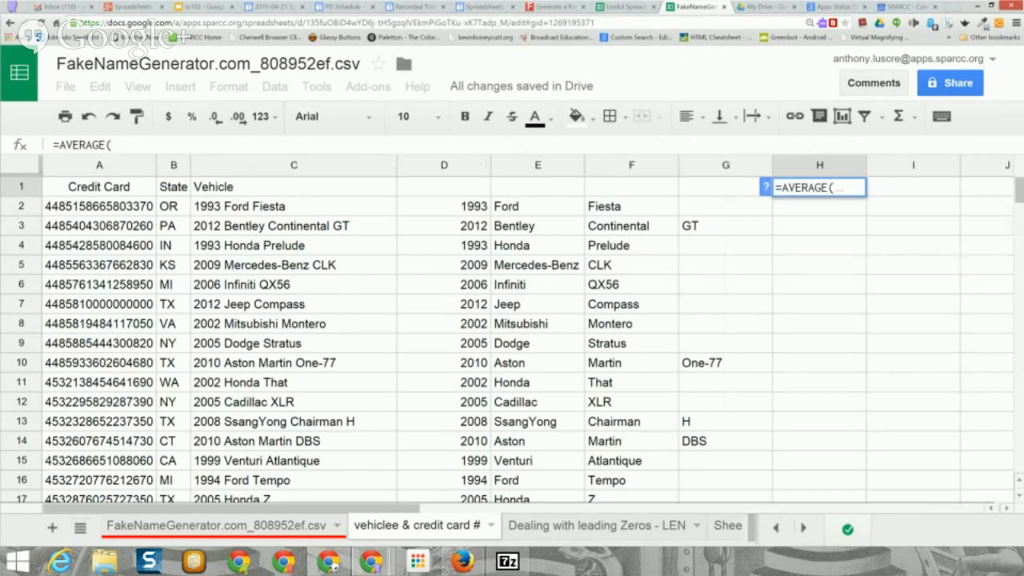
type("D:")
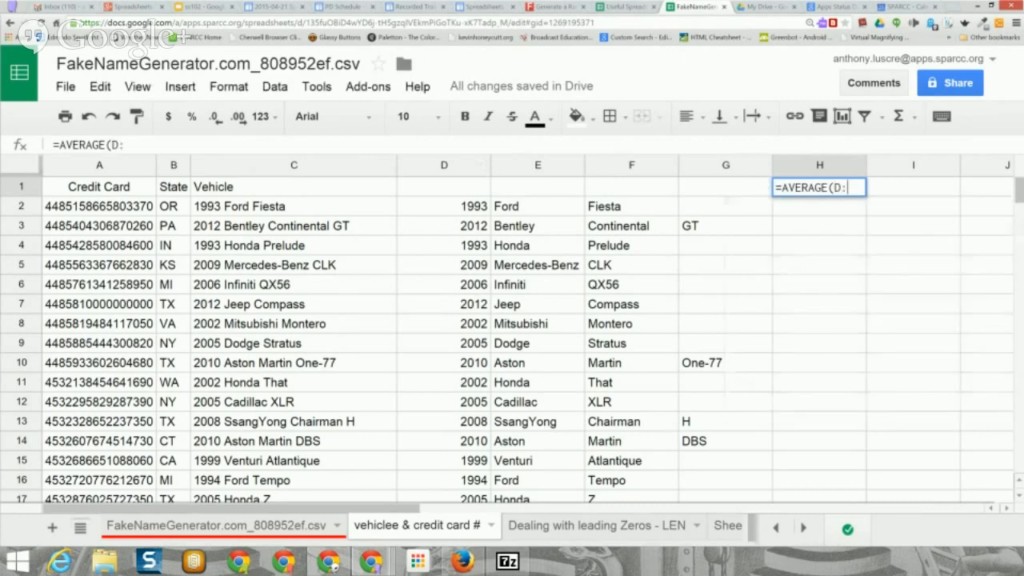
type("d")
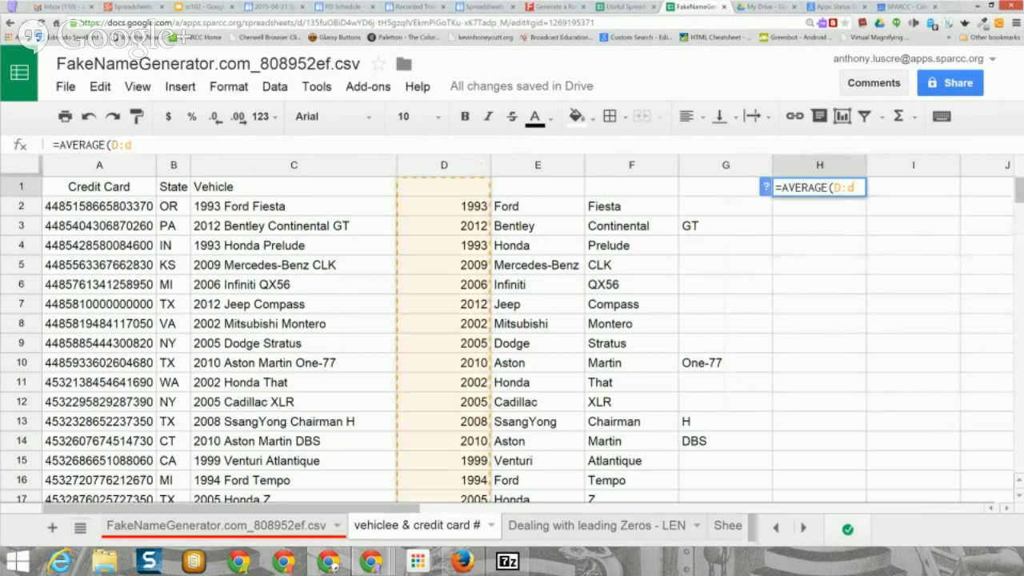
key("BackSpace")
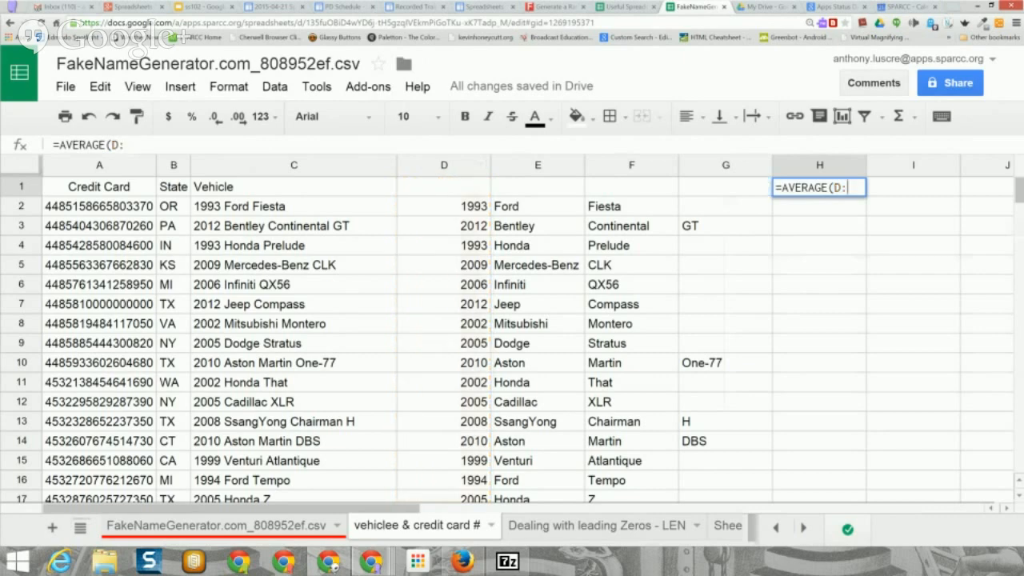
type("D")
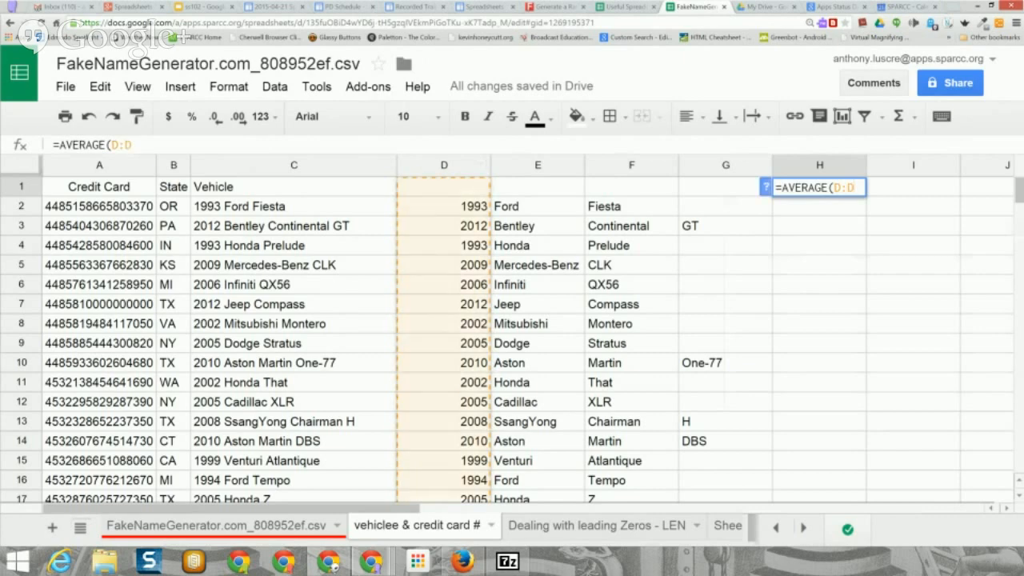
key("Return")
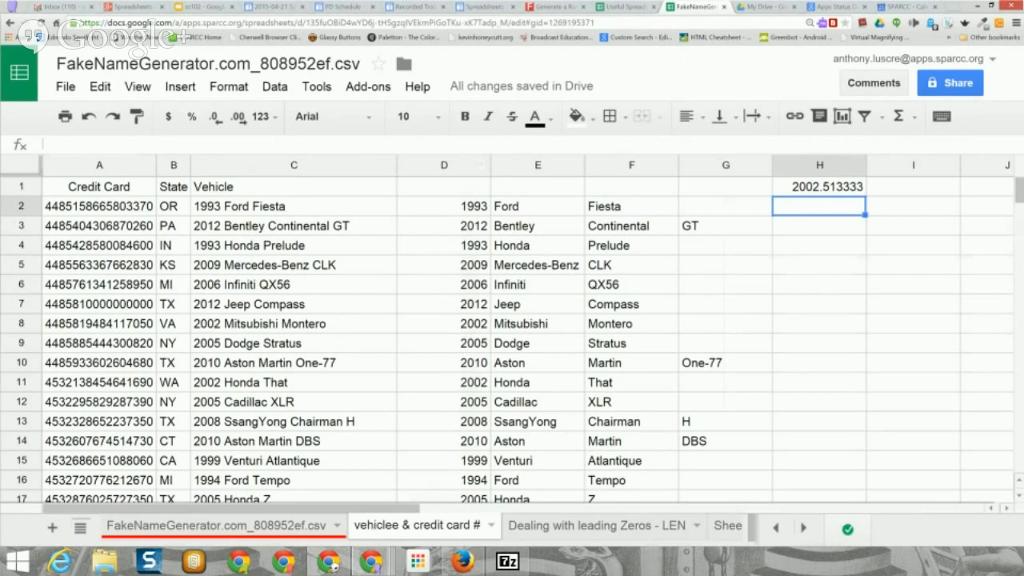
left_click(819, 186)
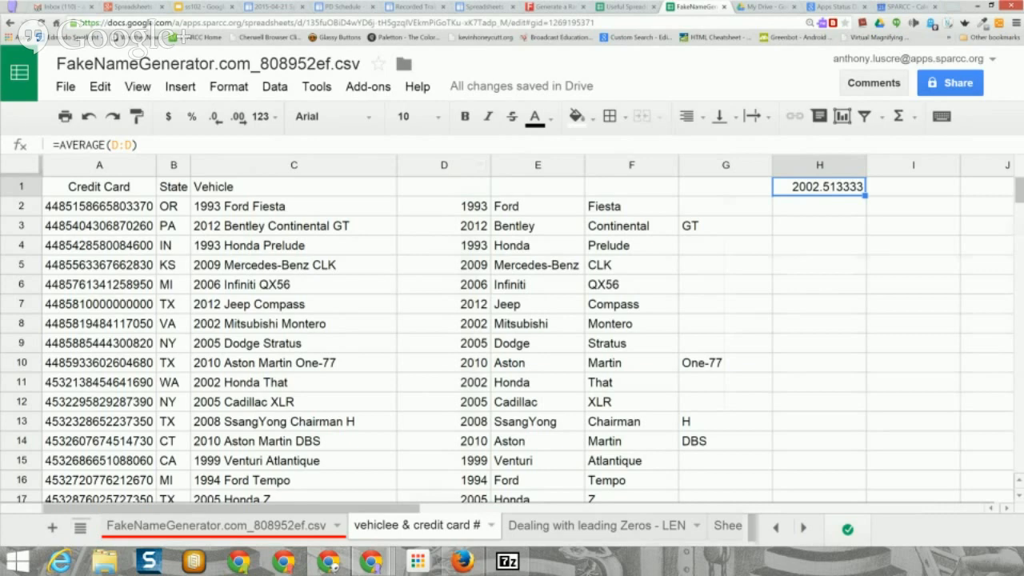
left_click_drag(819, 196, 182, 188)
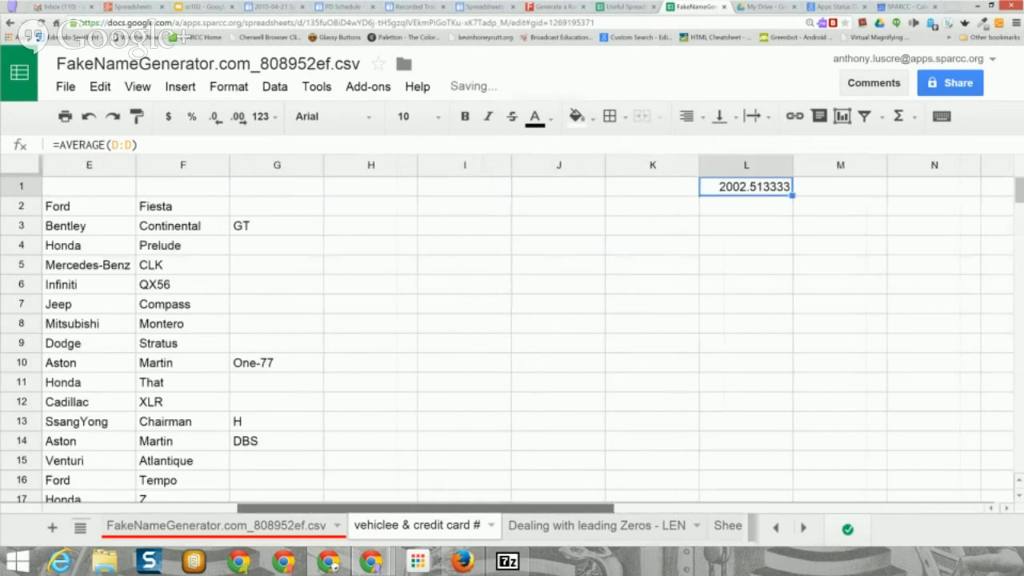
Step: Insert the current date in G1 with the TODAY function
left_click_drag(425, 508, 231, 508)
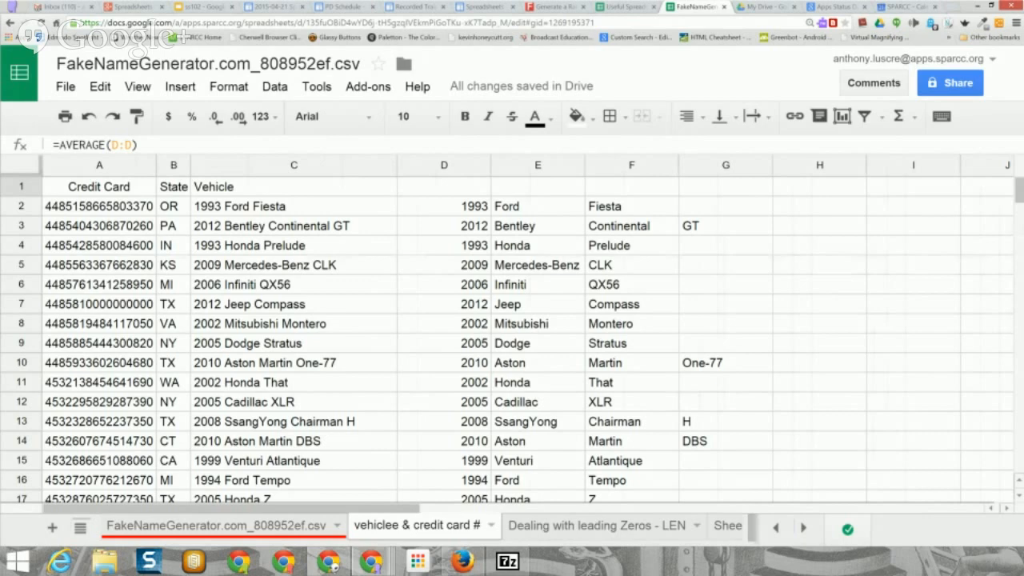
left_click(726, 186)
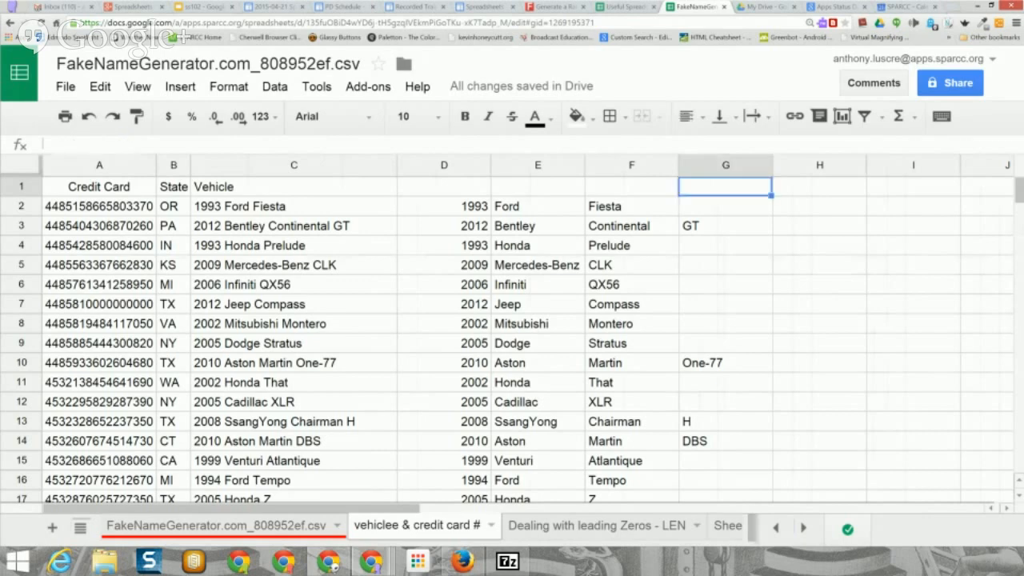
type("=TO")
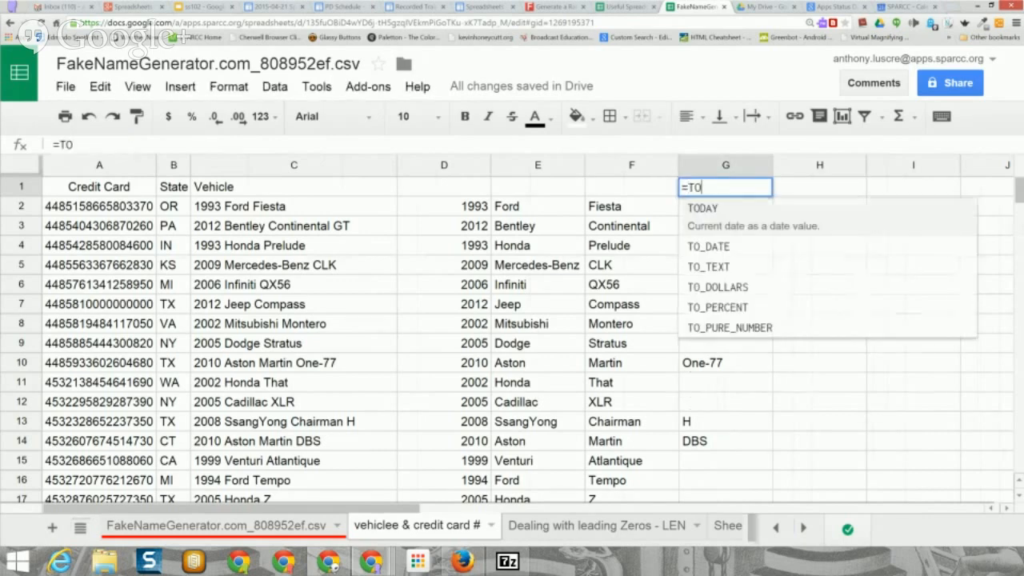
type("DAY(")
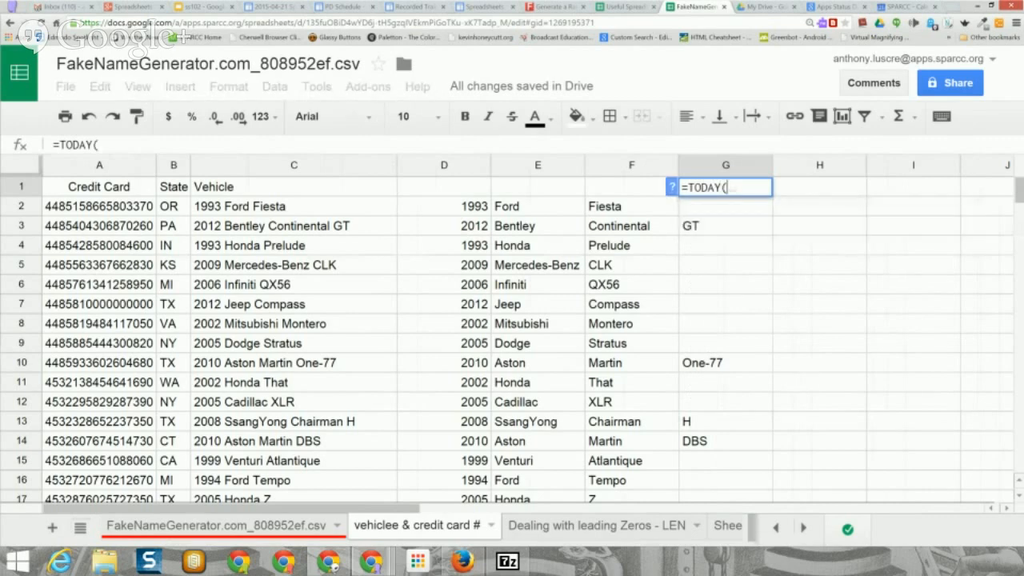
key("Return")
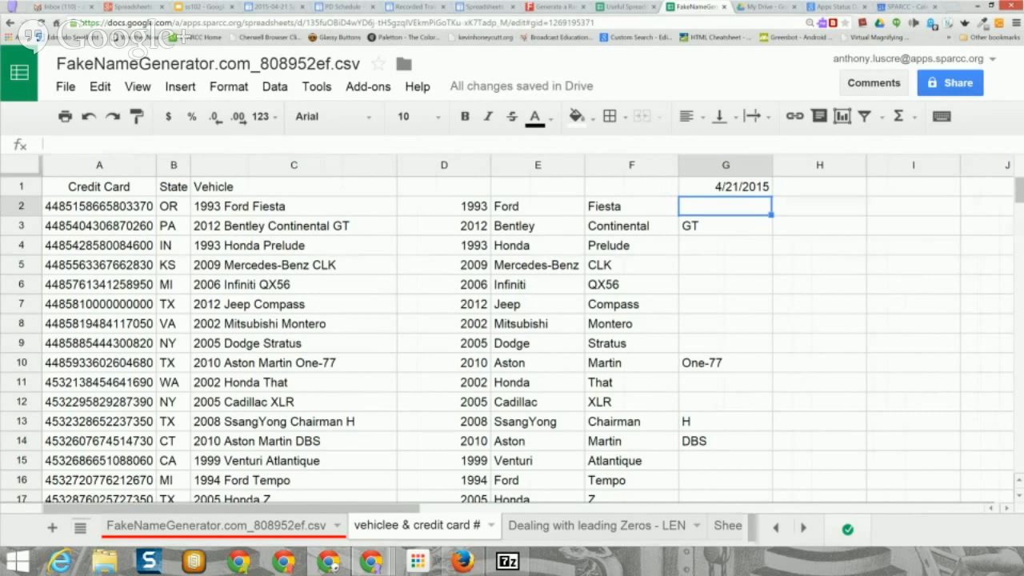
Step: Replace the make Ford in E2 with the year 2015
left_click(537, 207)
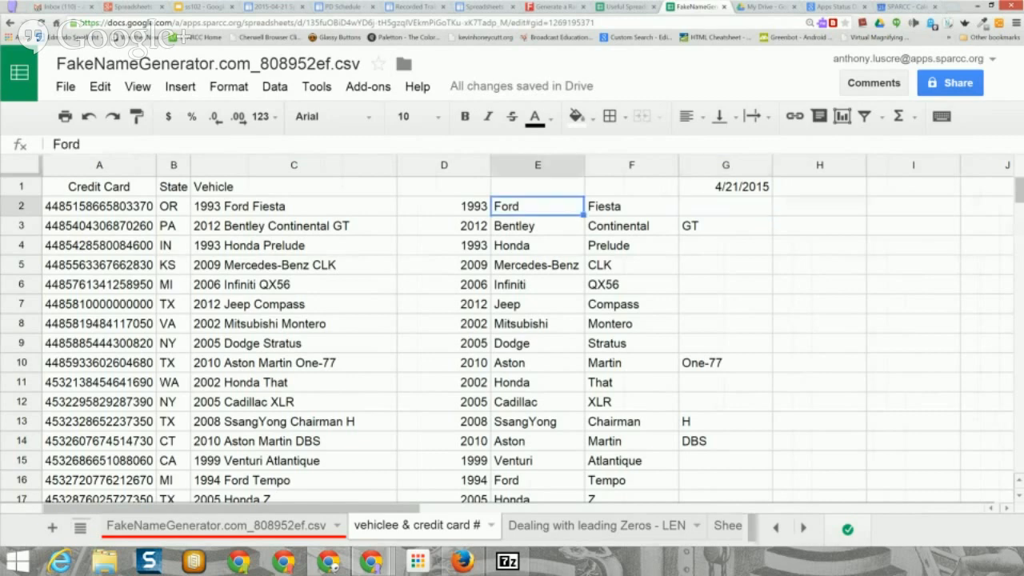
type("2015")
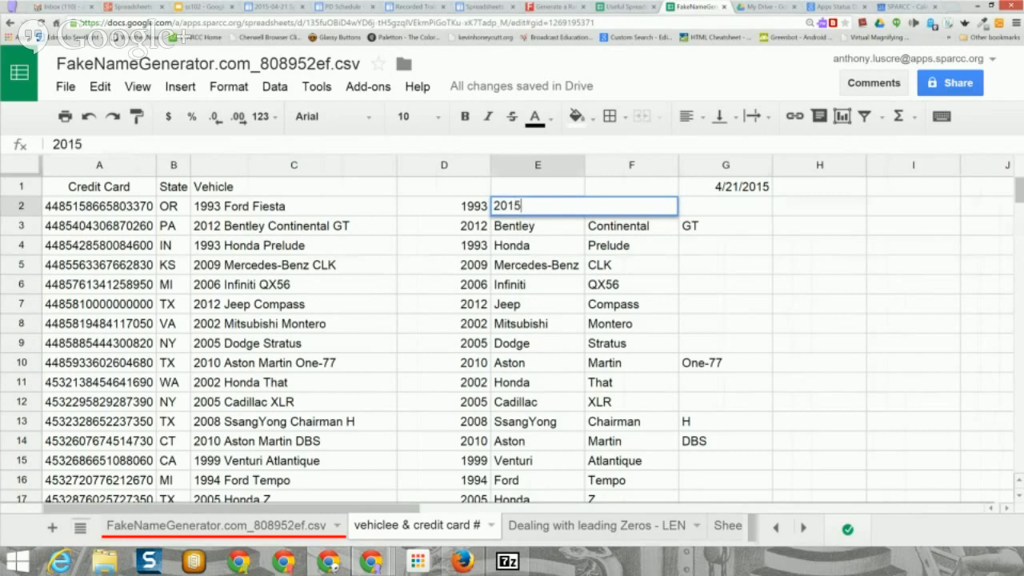
key("Return")
Step: Copy the year from E2 into E3 through E151, overwriting the vehicle makes
left_click(537, 207)
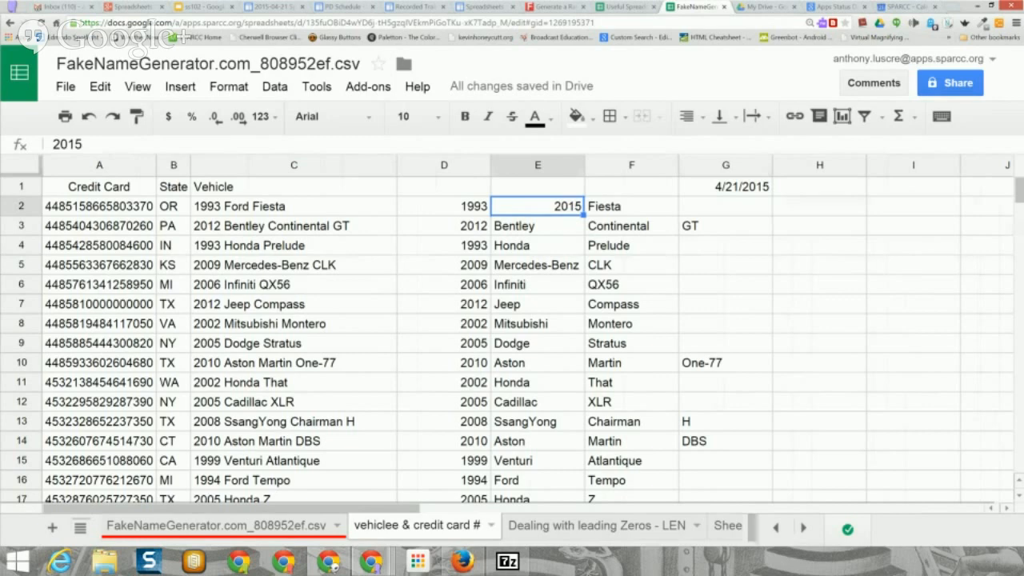
right_click(566, 208)
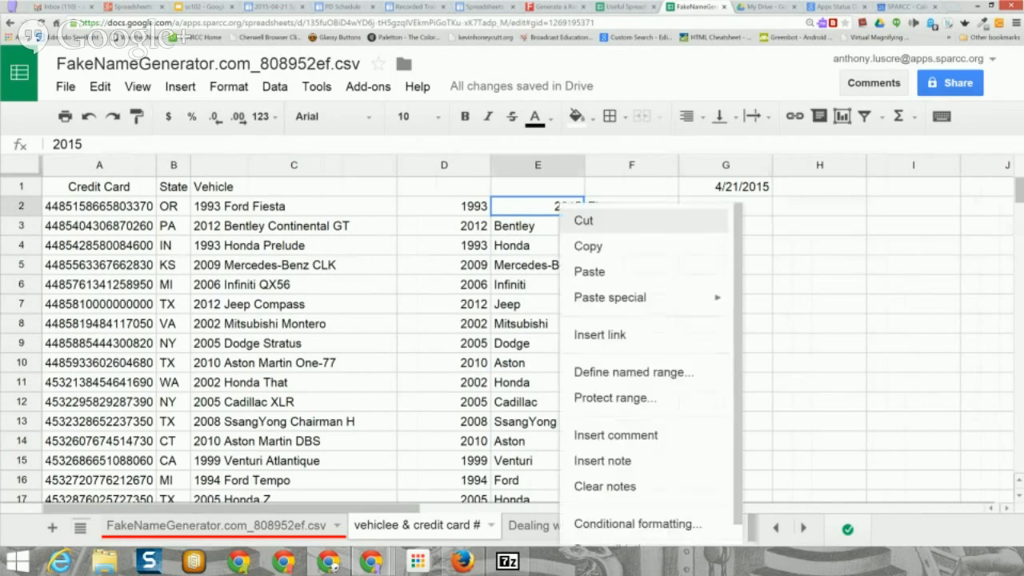
left_click(587, 245)
left_click_drag(538, 226, 537, 186)
scroll(512, 336, "up", 6)
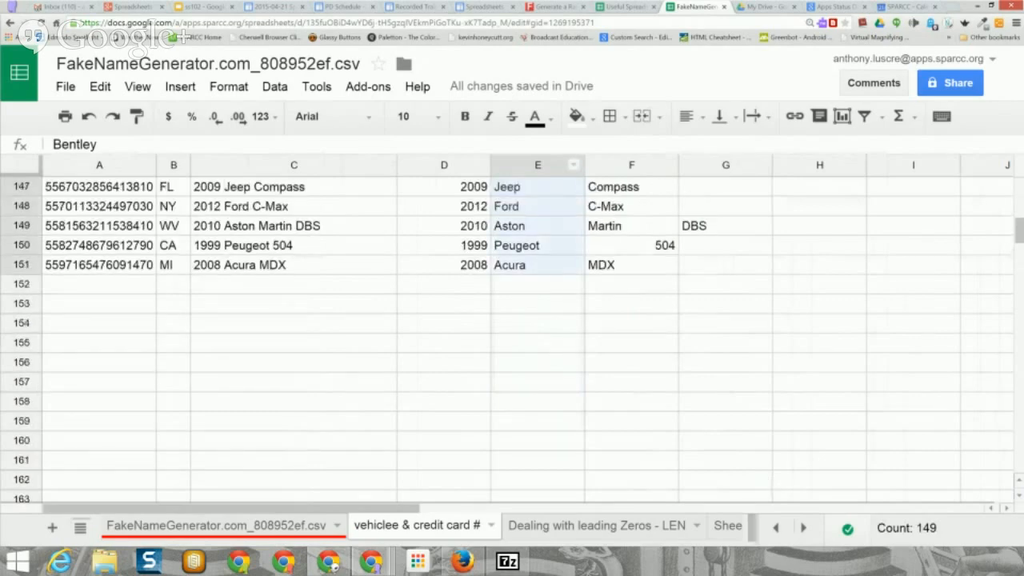
right_click(539, 210)
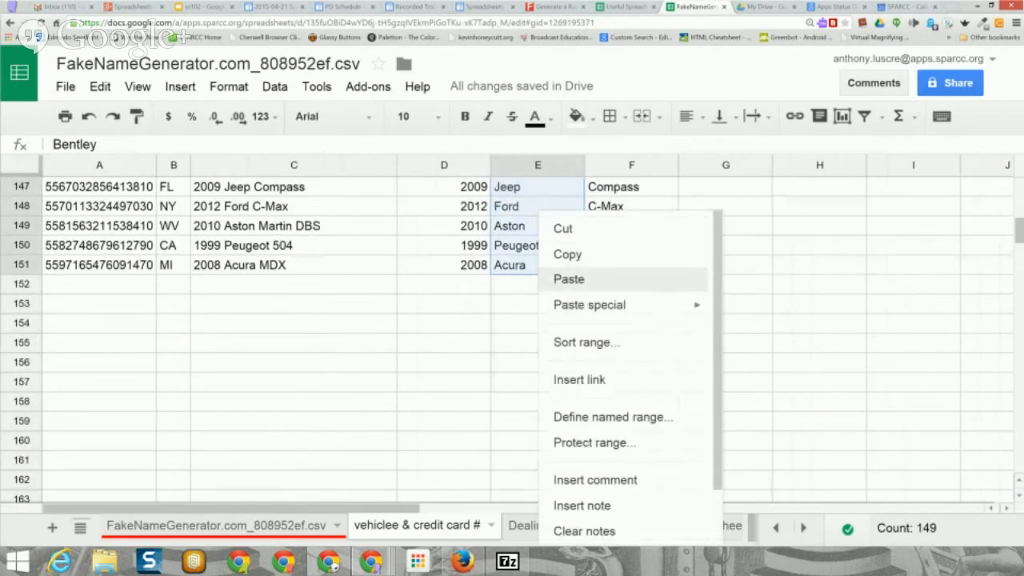
left_click(569, 279)
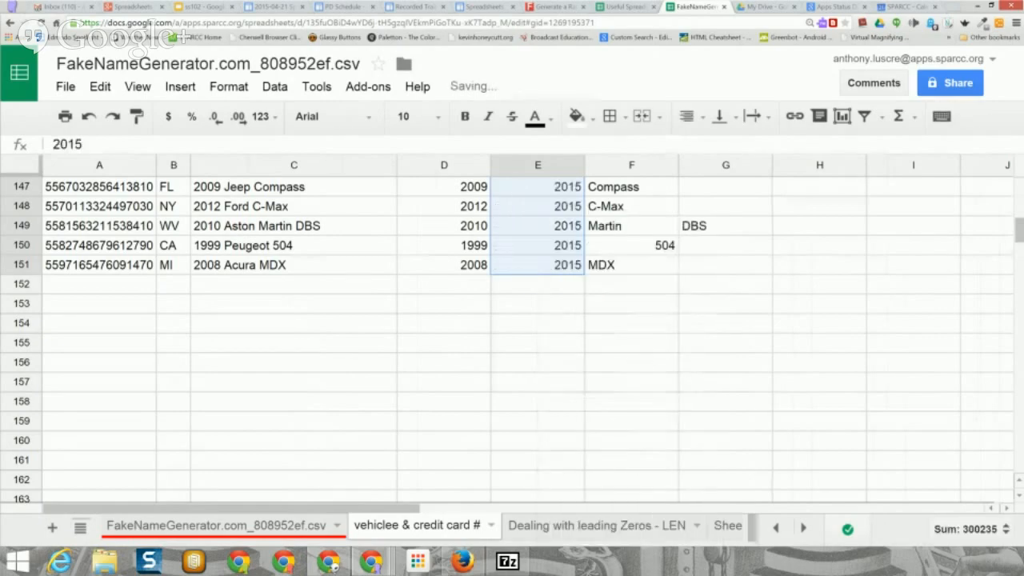
Step: Calculate the first vehicle's age in F2 with the formula =E2-D2, overwriting the model name
scroll(512, 336, "up", 20)
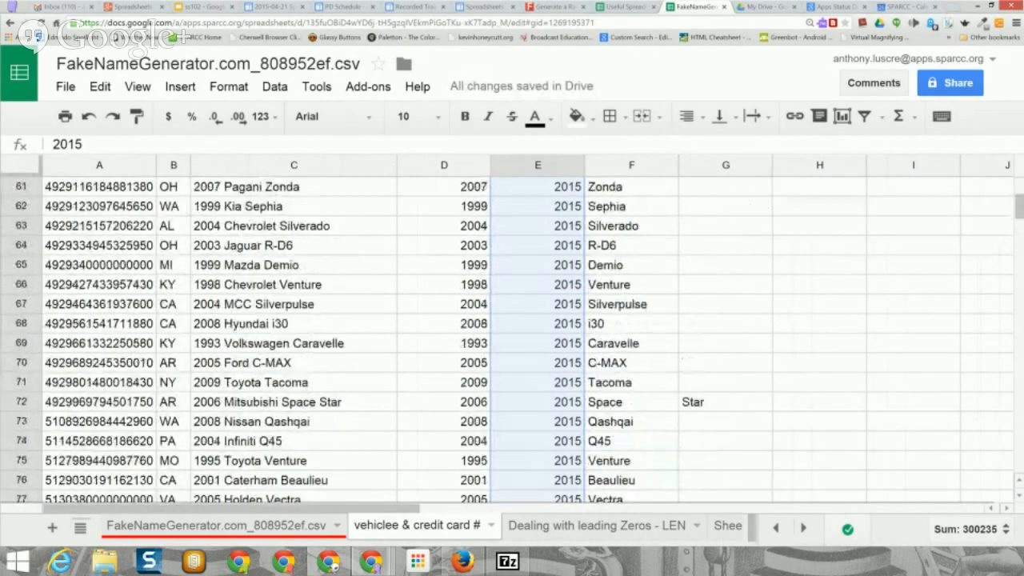
scroll(512, 336, "up", 7)
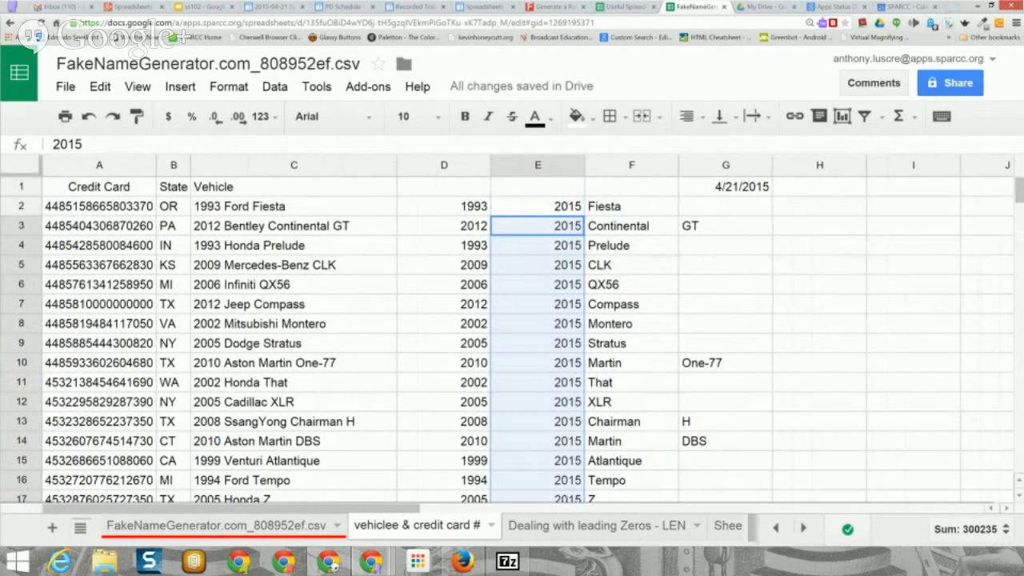
left_click(631, 206)
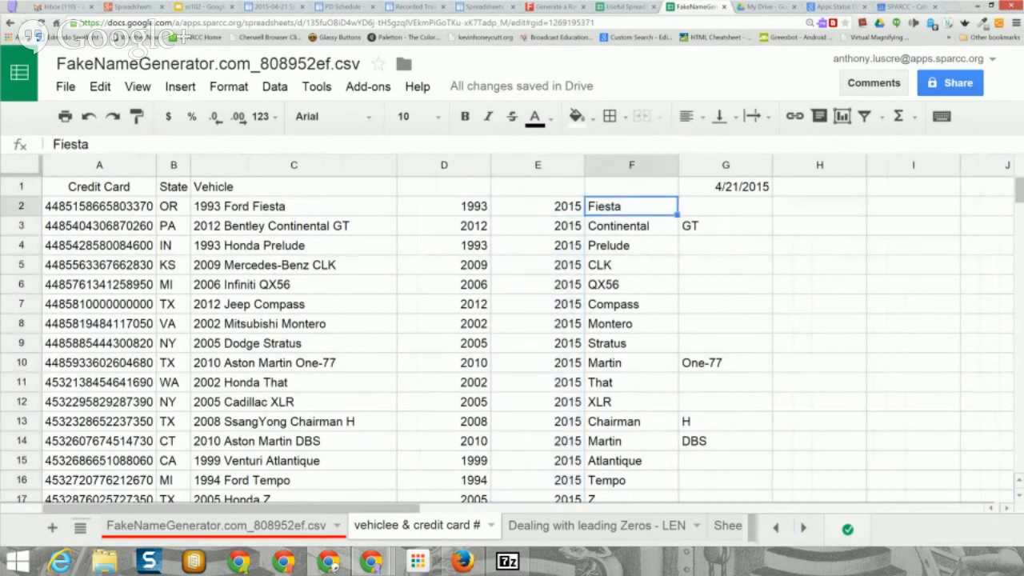
type("=E2")
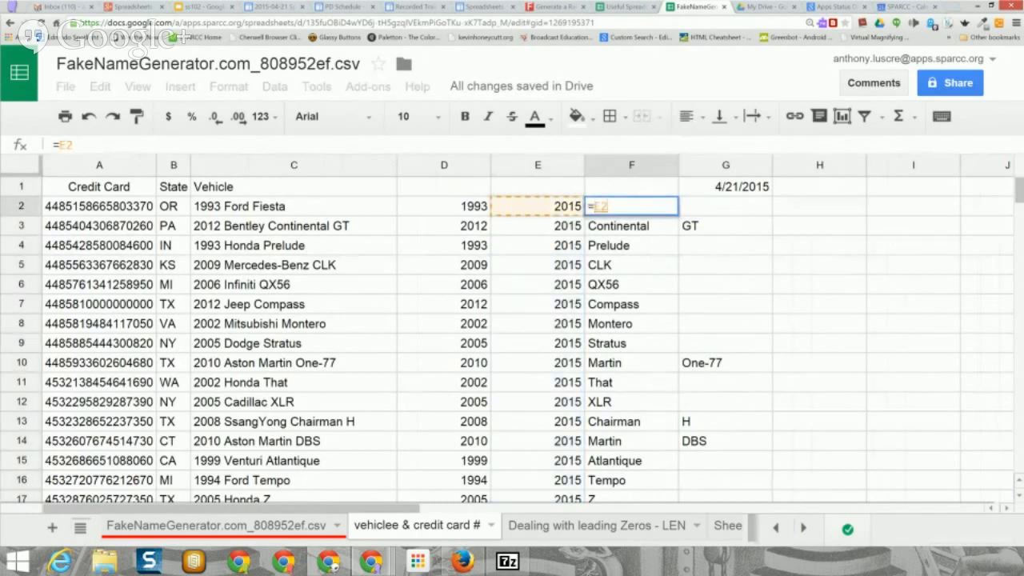
type("-D2")
key("Return")
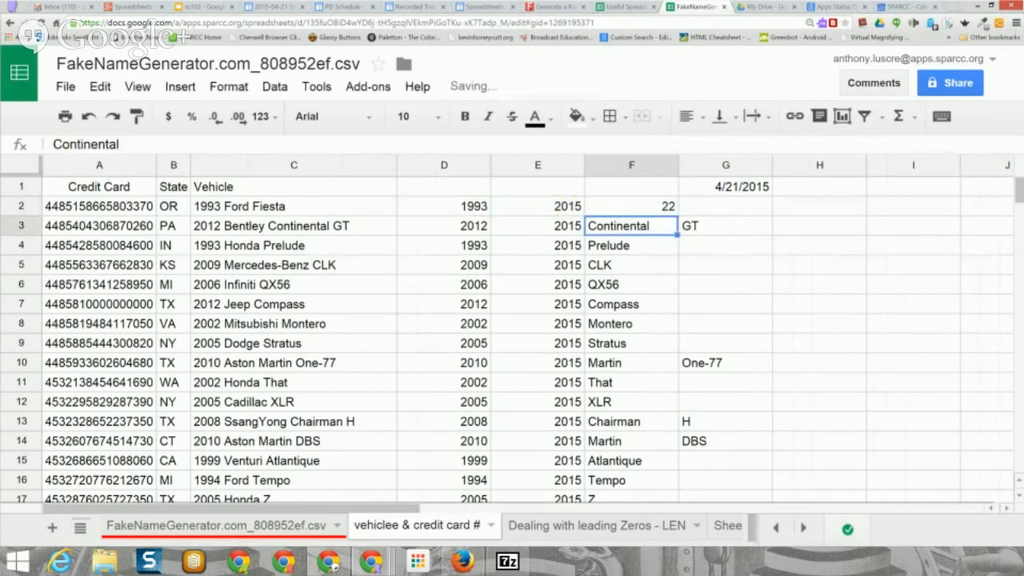
left_click(631, 206)
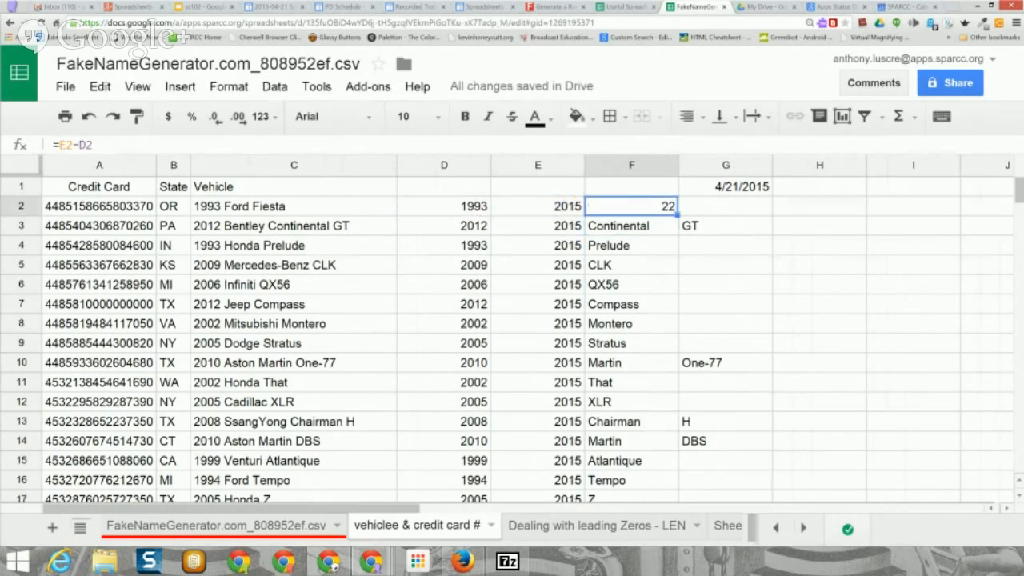
scroll(512, 336, "down", 7)
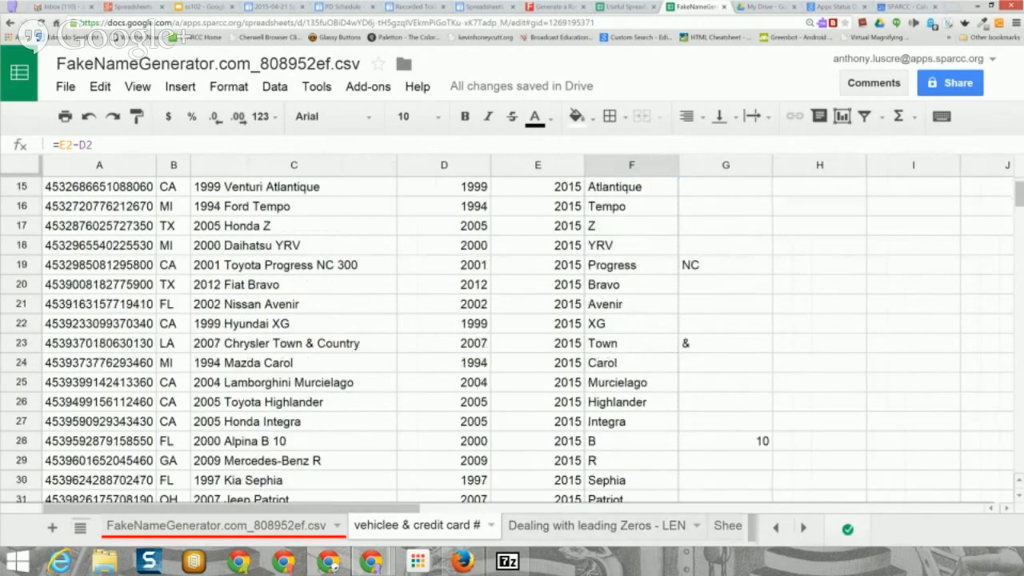
Step: Copy the age formula from F2 into F3 through F151, overwriting the vehicle model names
scroll(511, 336, "down", 20)
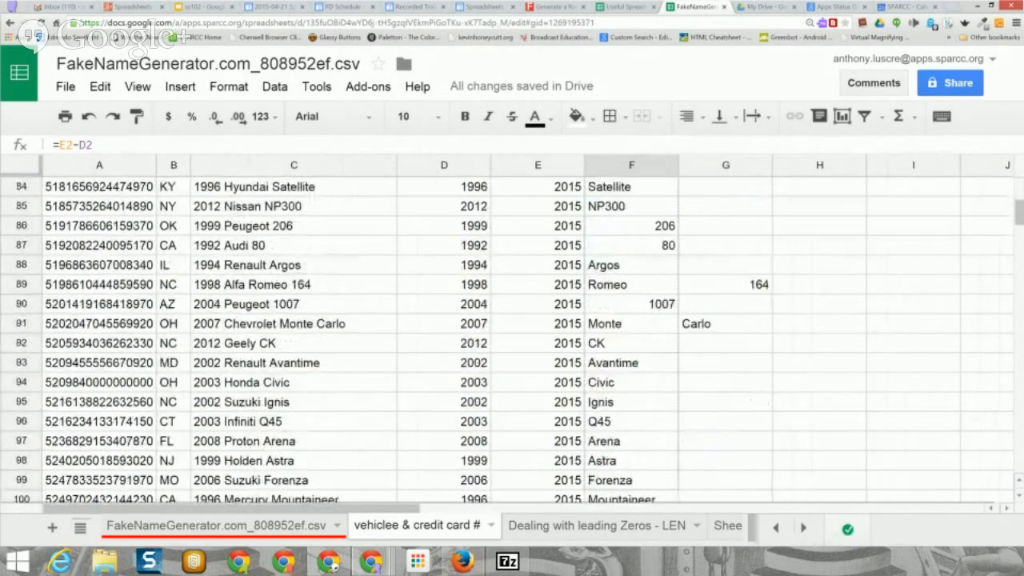
scroll(512, 336, "down", 19)
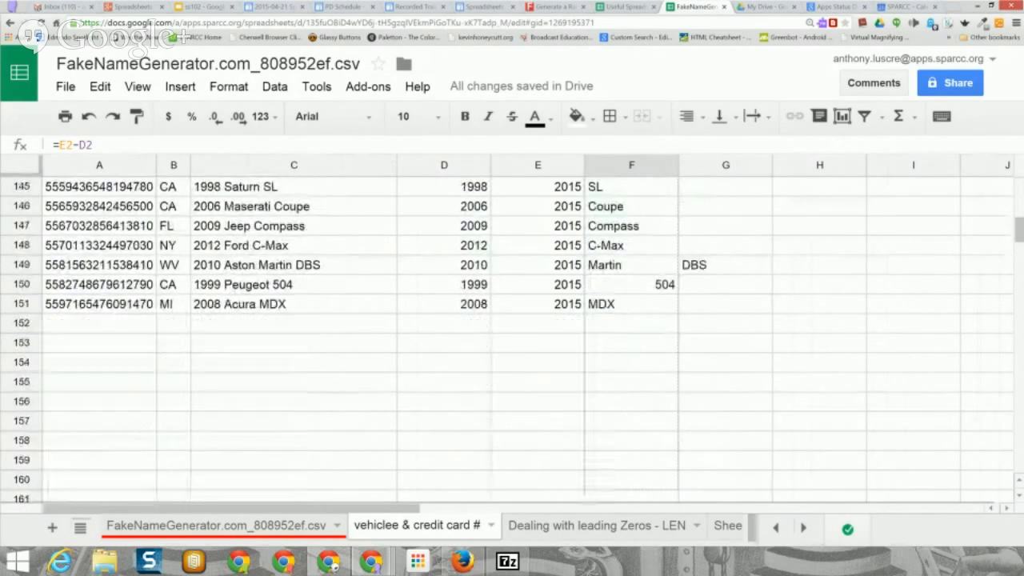
key("Escape")
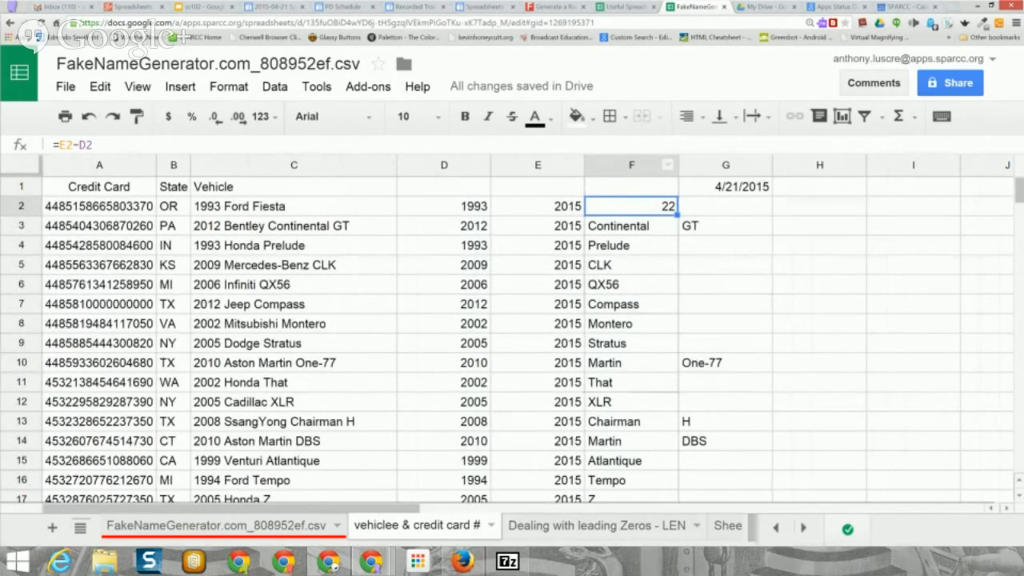
scroll(512, 336, "down", 1)
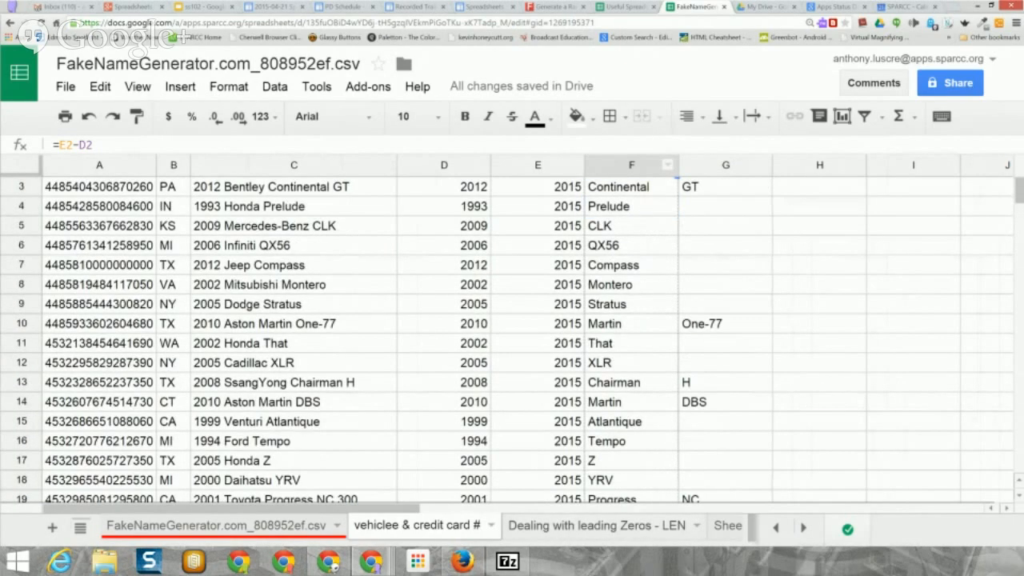
scroll(511, 336, "down", 20)
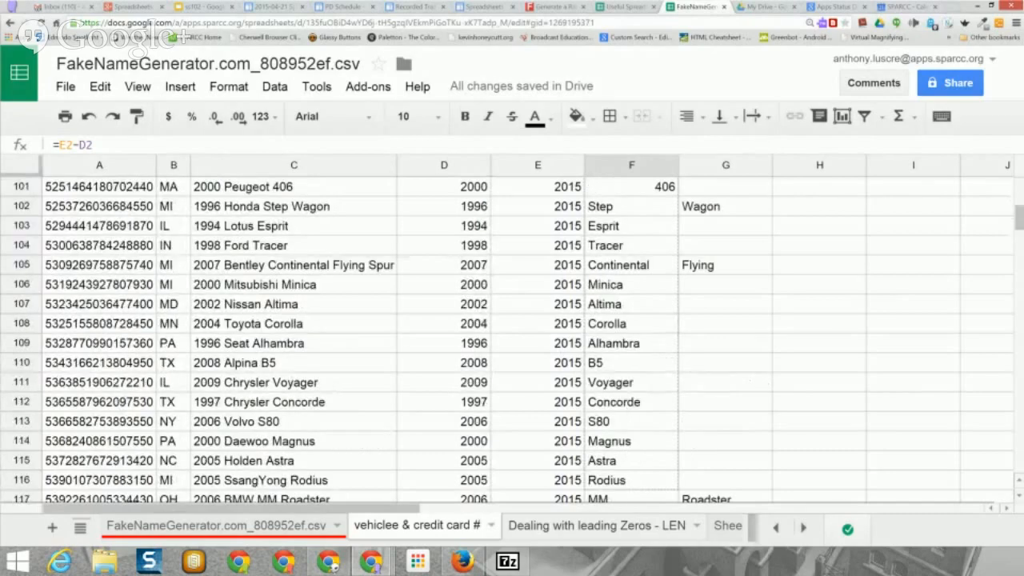
scroll(512, 336, "down", 9)
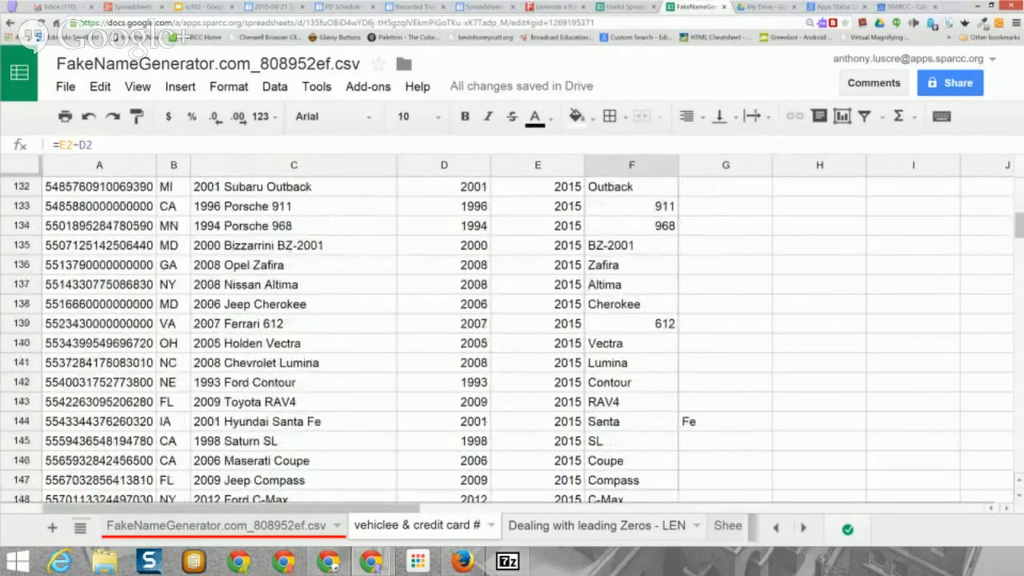
scroll(512, 336, "down", 2)
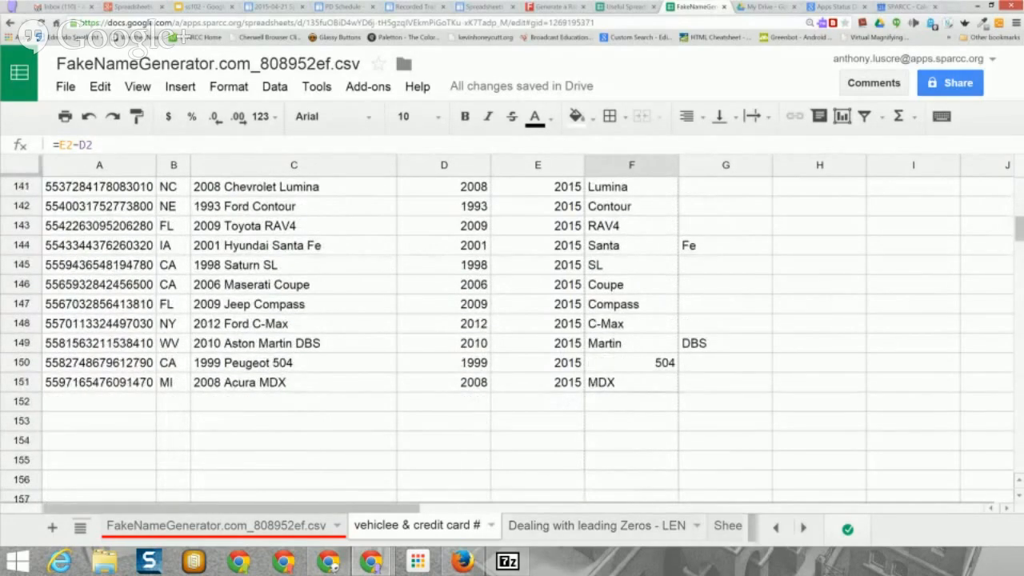
key("ctrl+v")
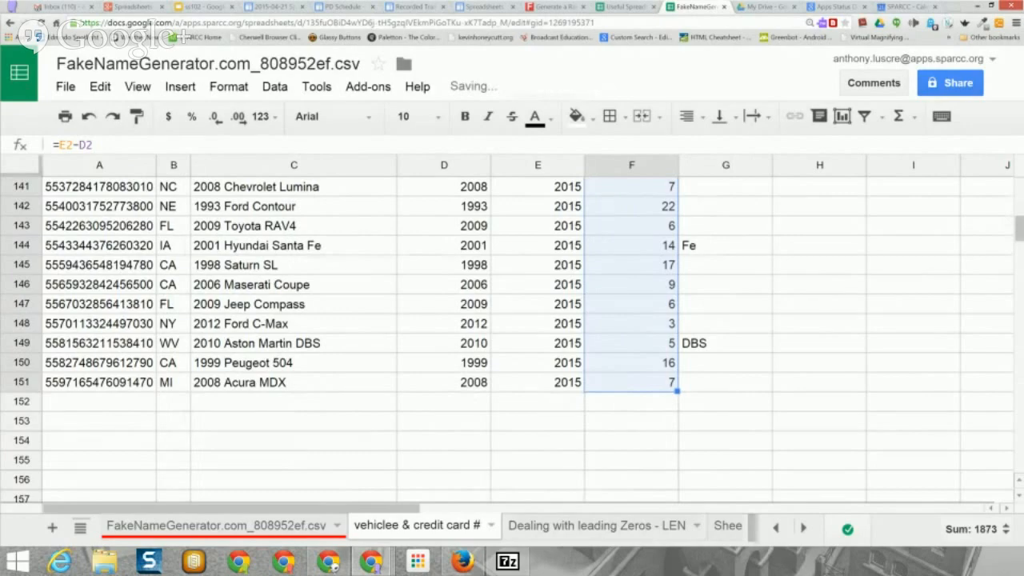
scroll(512, 336, "up", 20)
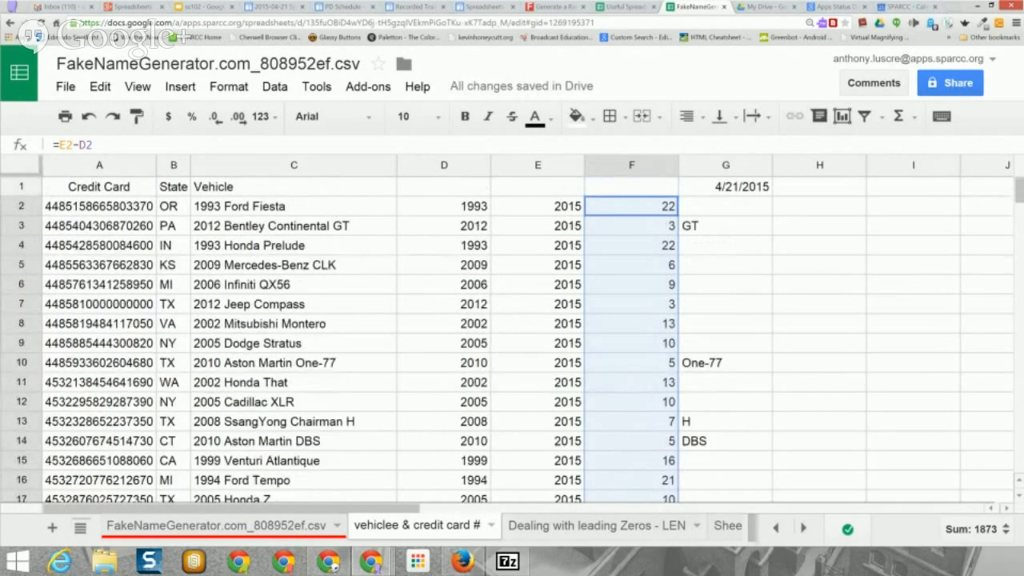
Step: Delete columns G through I, including the current date and the leftover model name fragments
left_click_drag(726, 165, 912, 165)
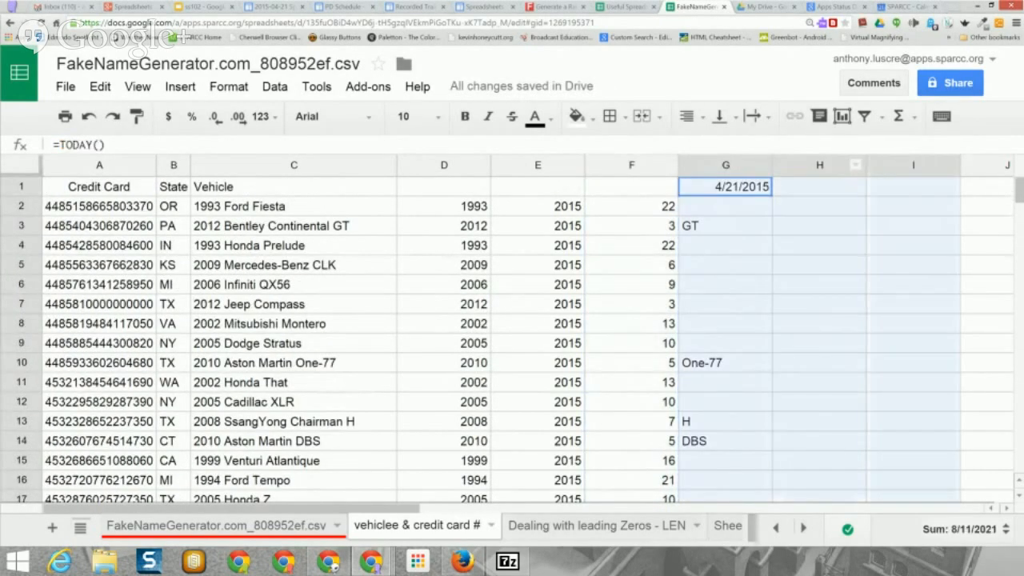
left_click(948, 165)
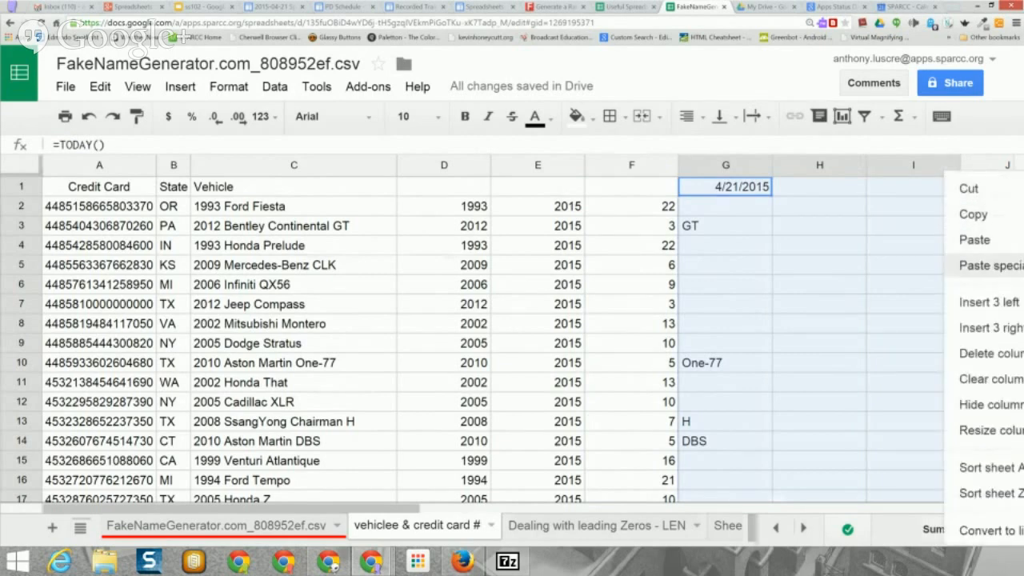
left_click(990, 354)
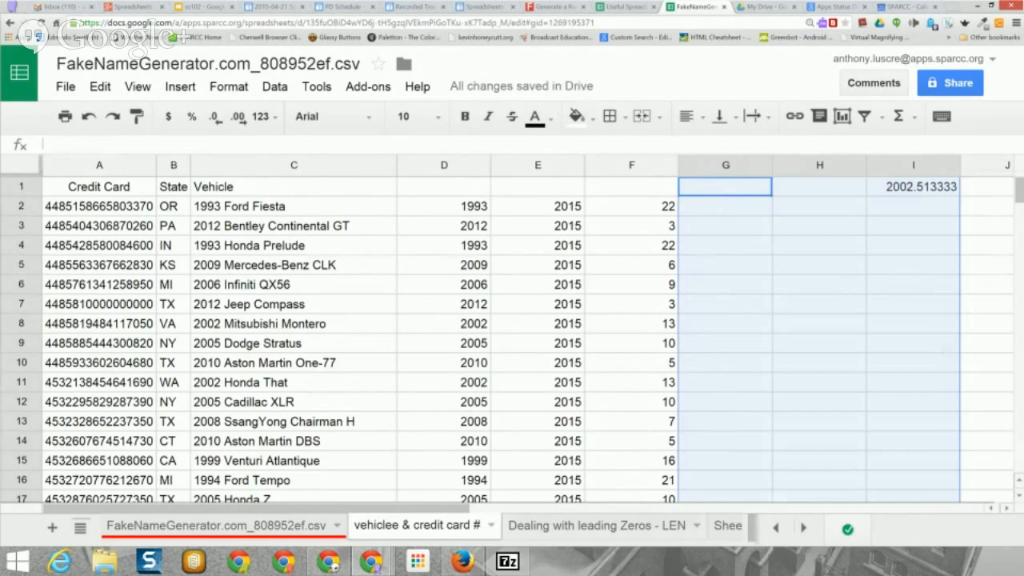
Step: Calculate the average vehicle age in G1 with the formula =AVERAGE(F:F)
left_click(725, 186)
type("=")
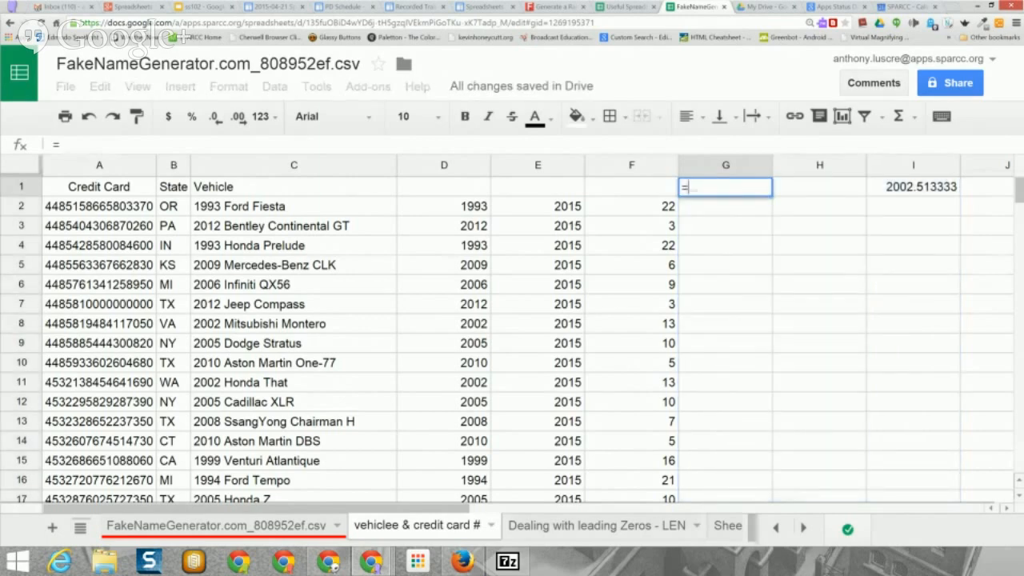
type("AVERAT")
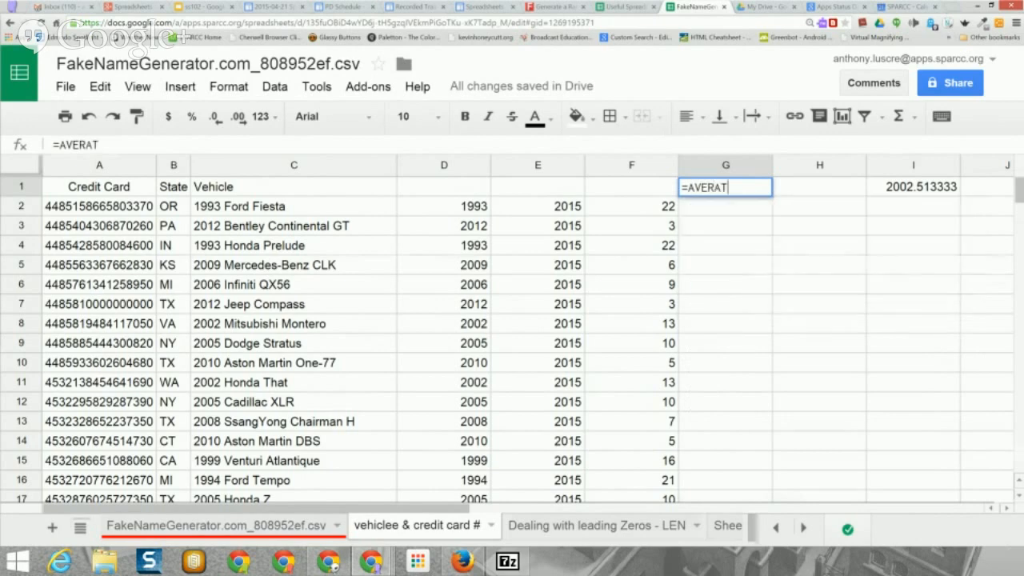
key("BackSpace")
type("GE")
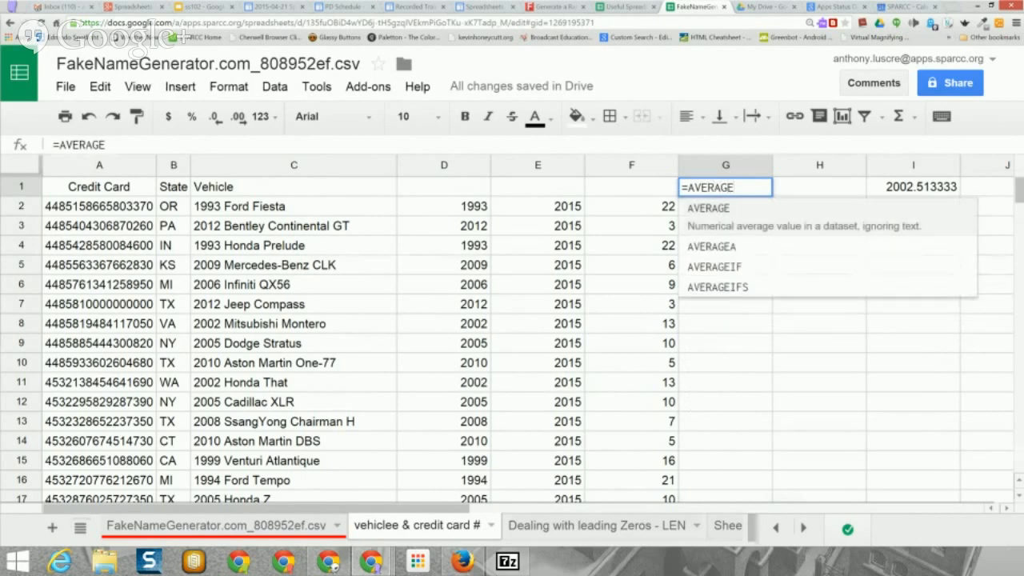
type("(")
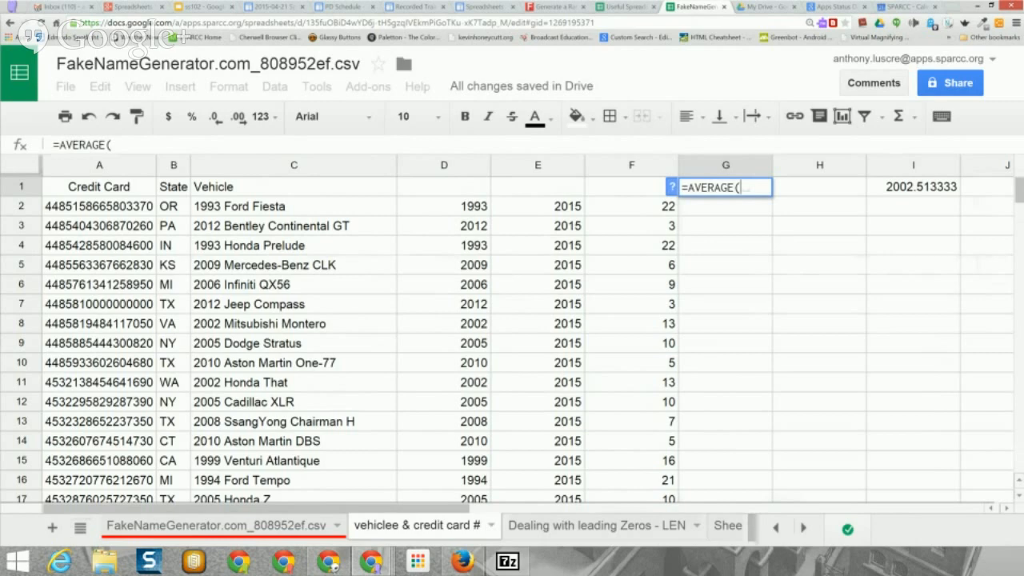
type("f:")
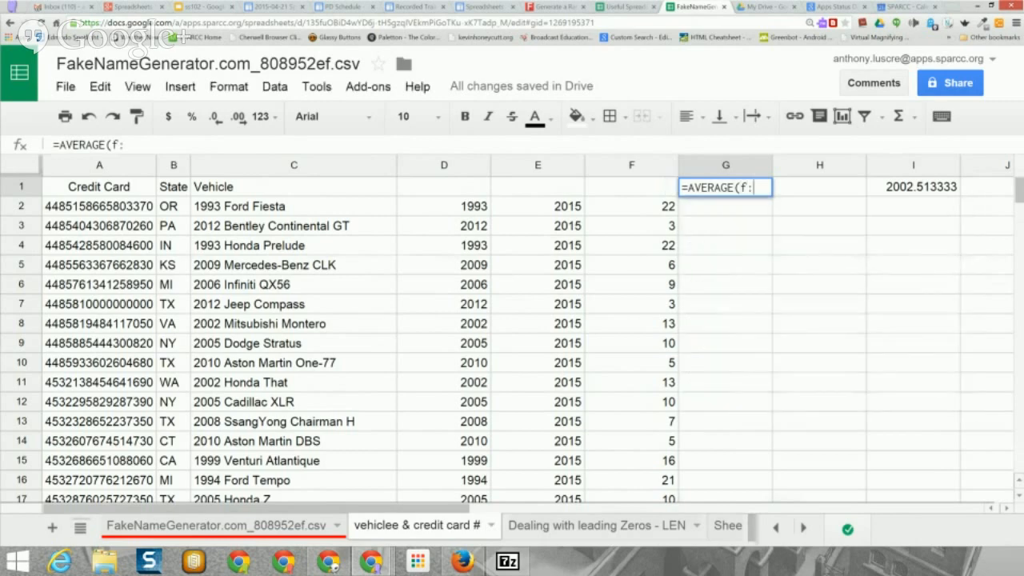
type("F")
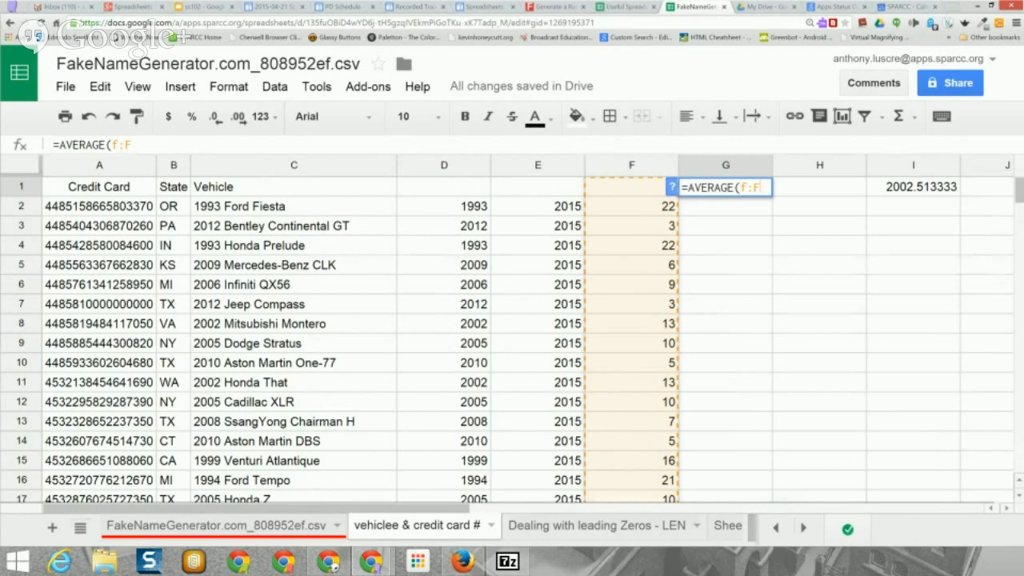
key("Return")
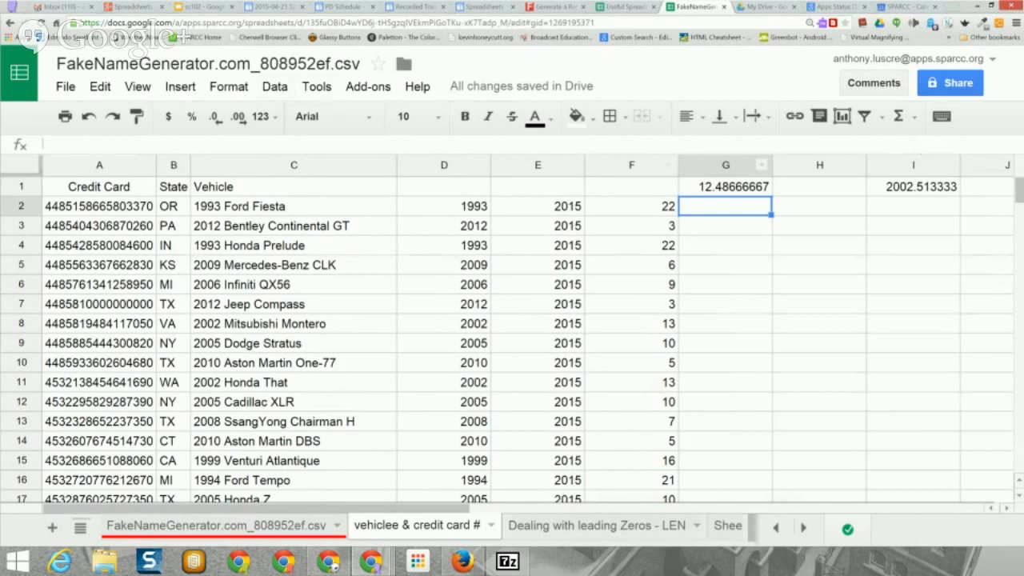
Step: Reduce the average age in G1 to two displayed decimal places
left_click(725, 187)
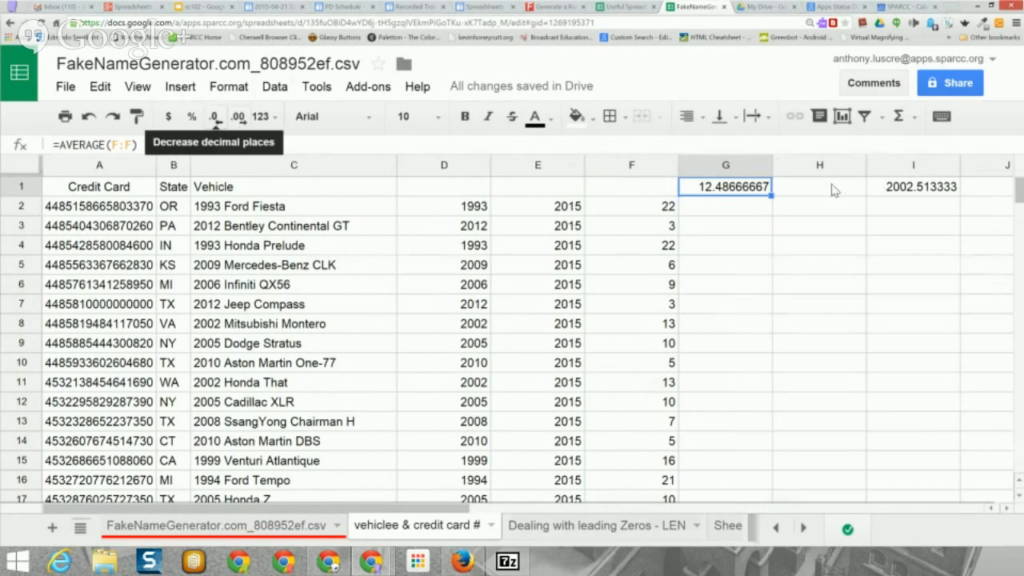
left_click(216, 117)
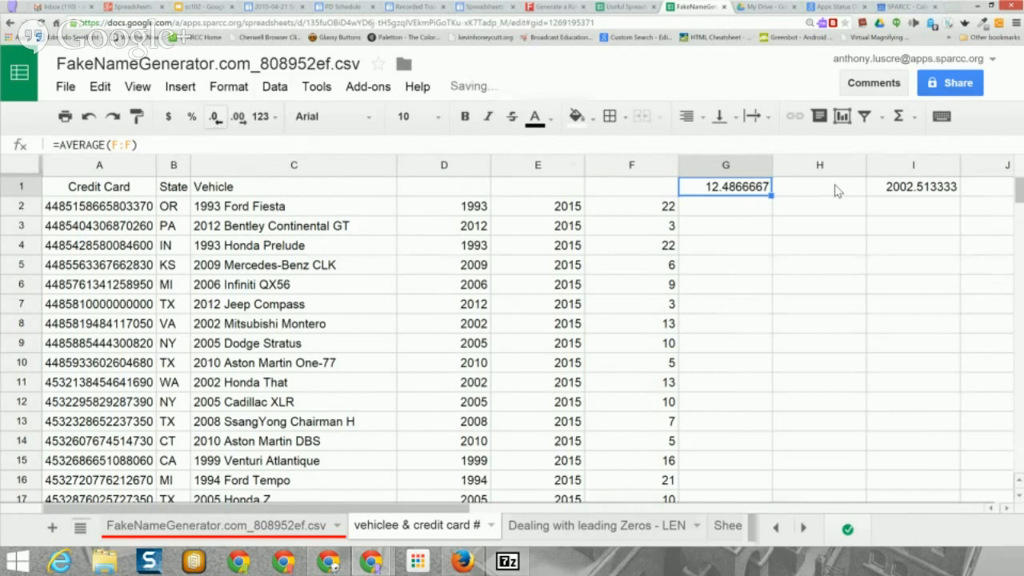
left_click(216, 117)
left_click(215, 117)
left_click(215, 116)
left_click(215, 116)
left_click(216, 117)
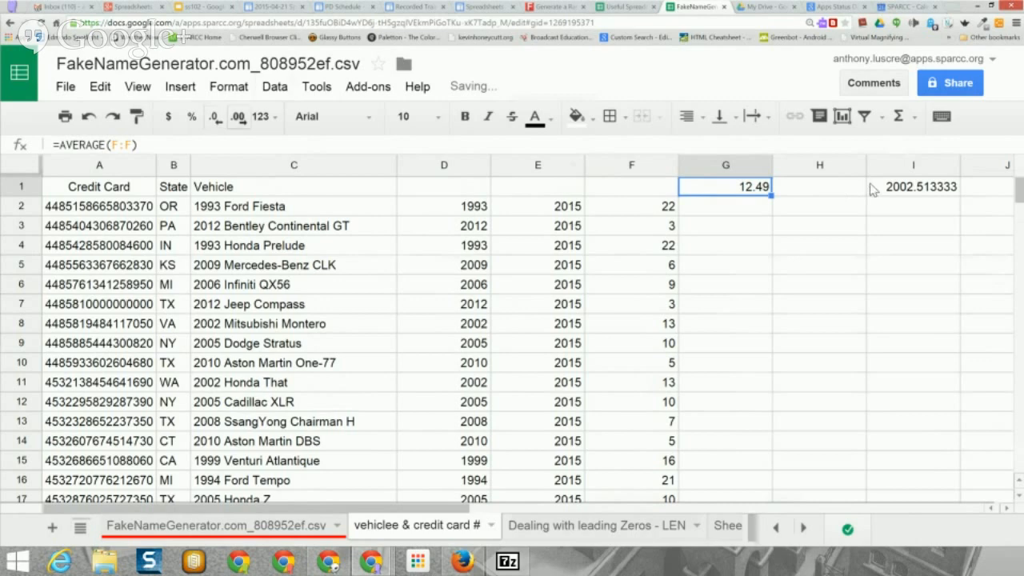
left_click(238, 117)
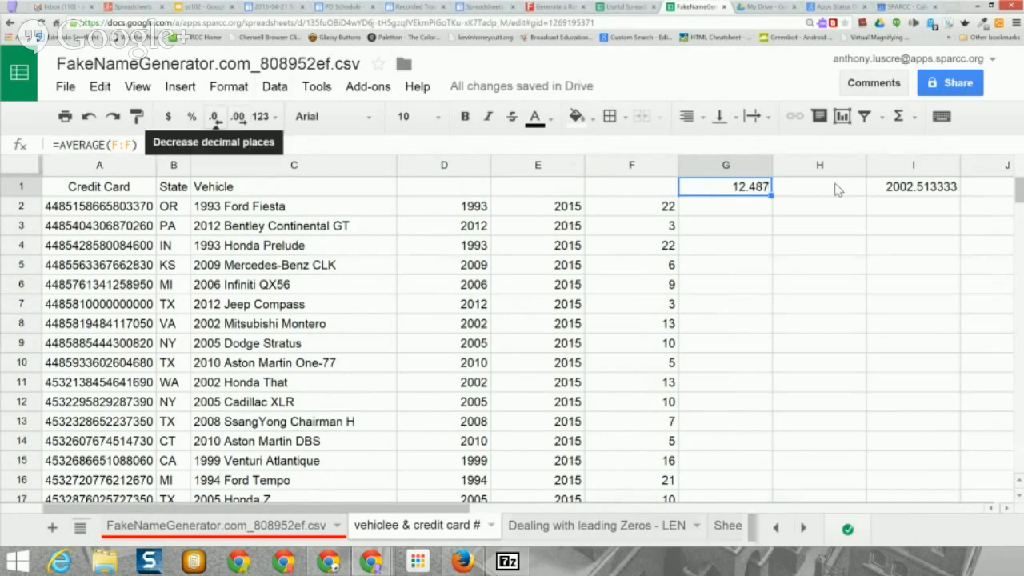
left_click(214, 116)
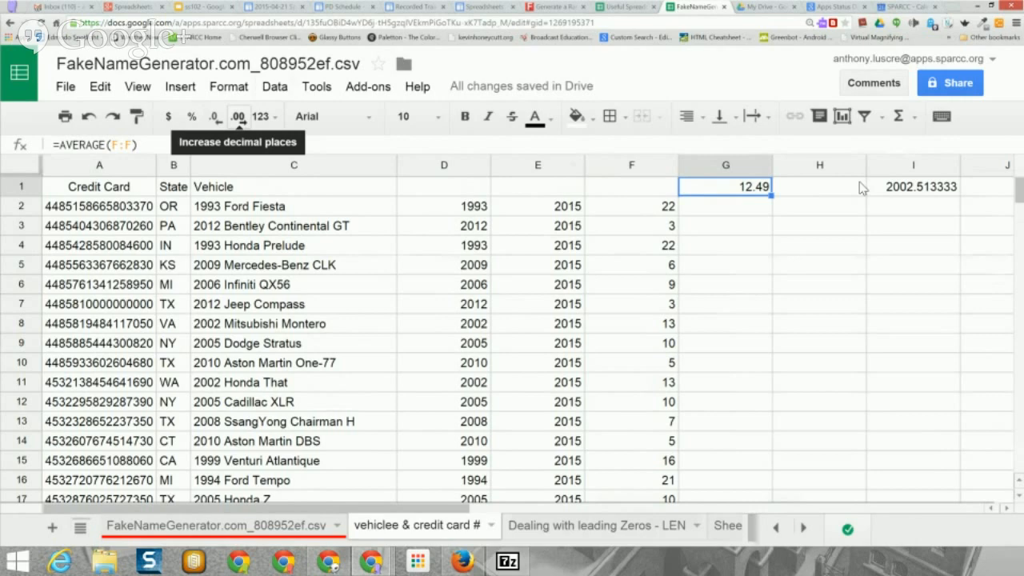
Step: Reference the average age in H1 with the formula =G1
left_click(819, 186)
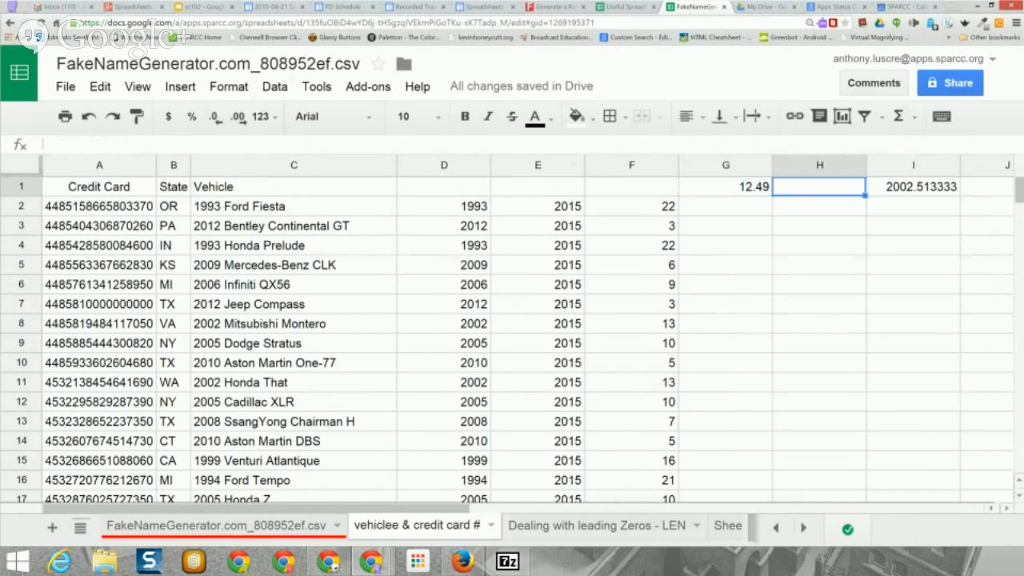
type("=")
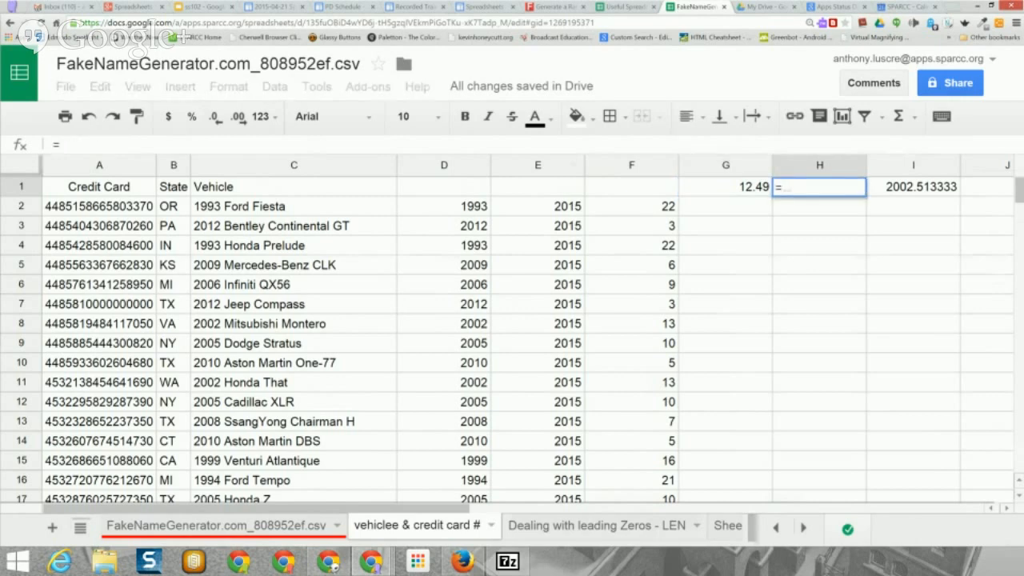
key("Left")
key("Return")
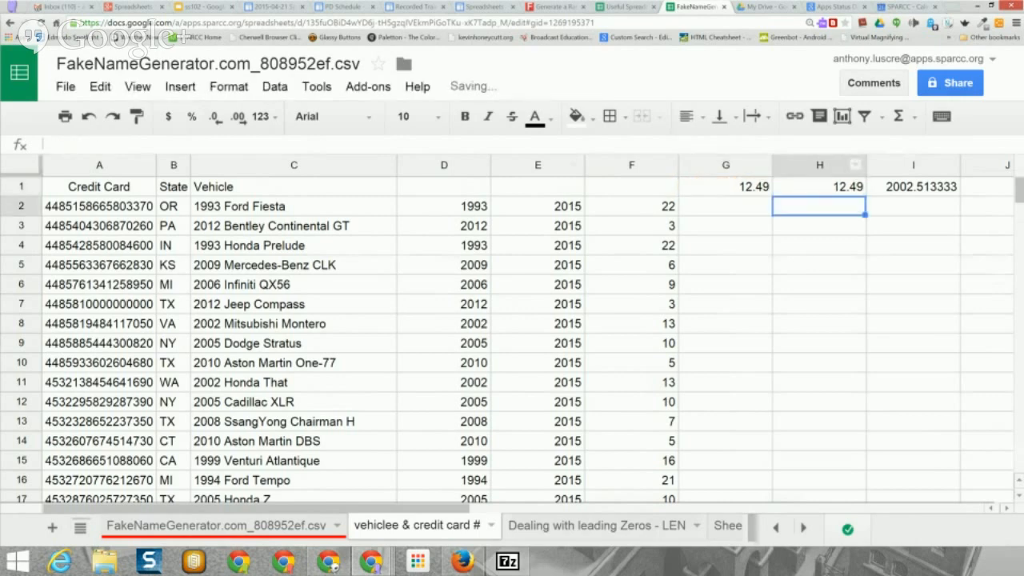
Step: Increase the displayed decimal places of the referenced average in H1 to six
key("Up")
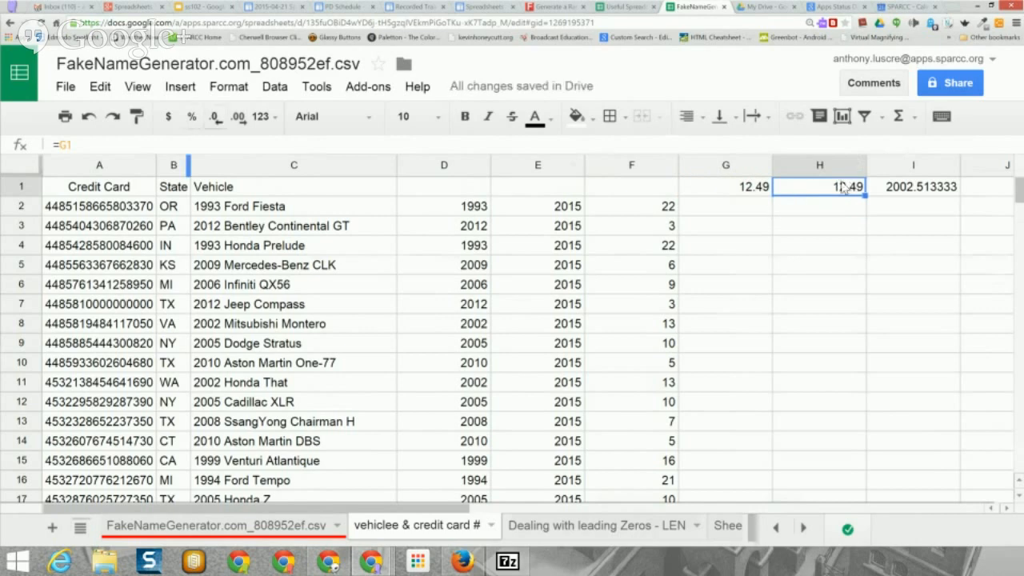
left_click(238, 116)
left_click(239, 116)
left_click(239, 116)
left_click(238, 116)
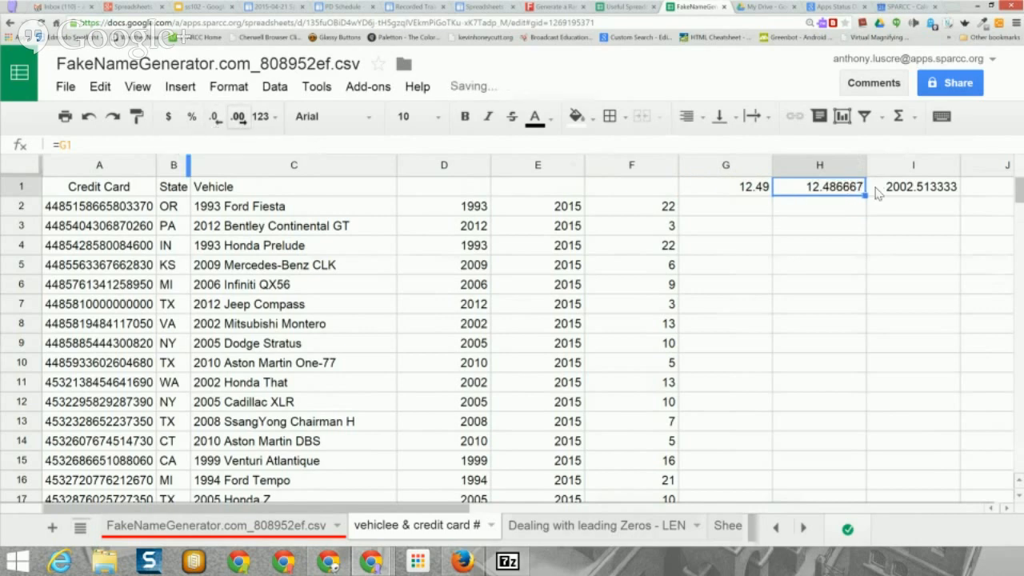
key("Left")
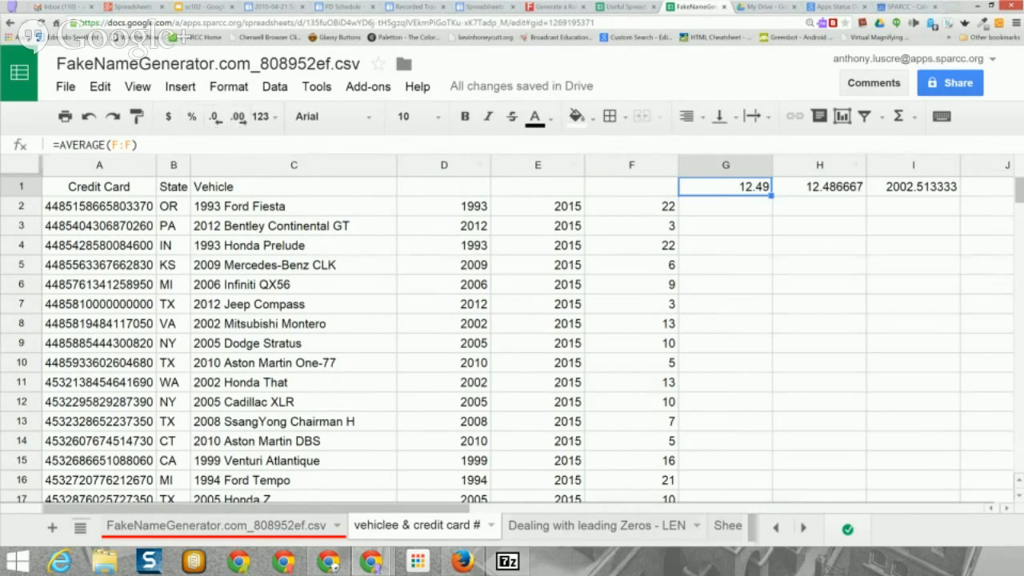
Step: Delete column H with the =G1 reference and the adjacent column holding the average model year
left_click(855, 165)
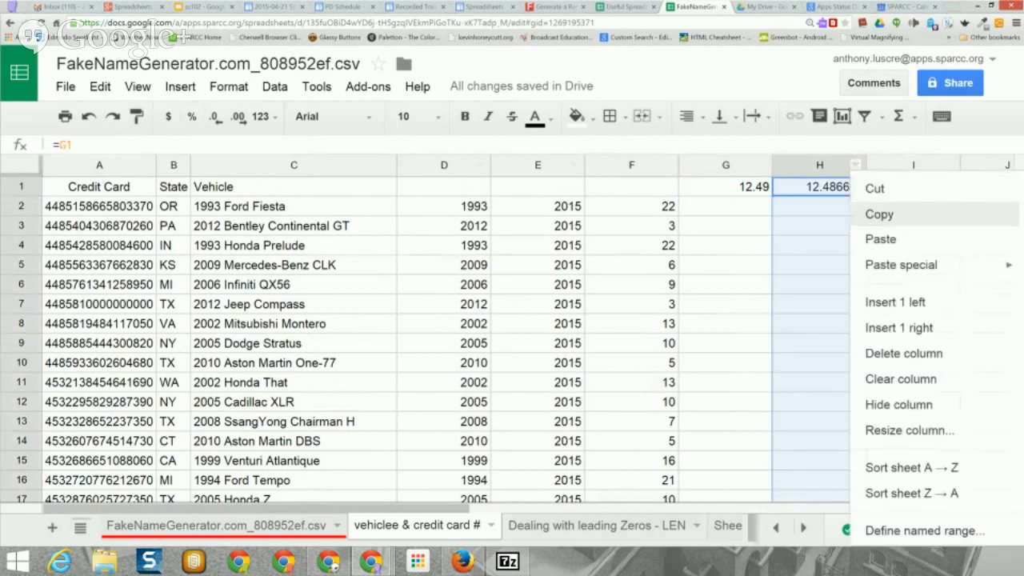
left_click(904, 354)
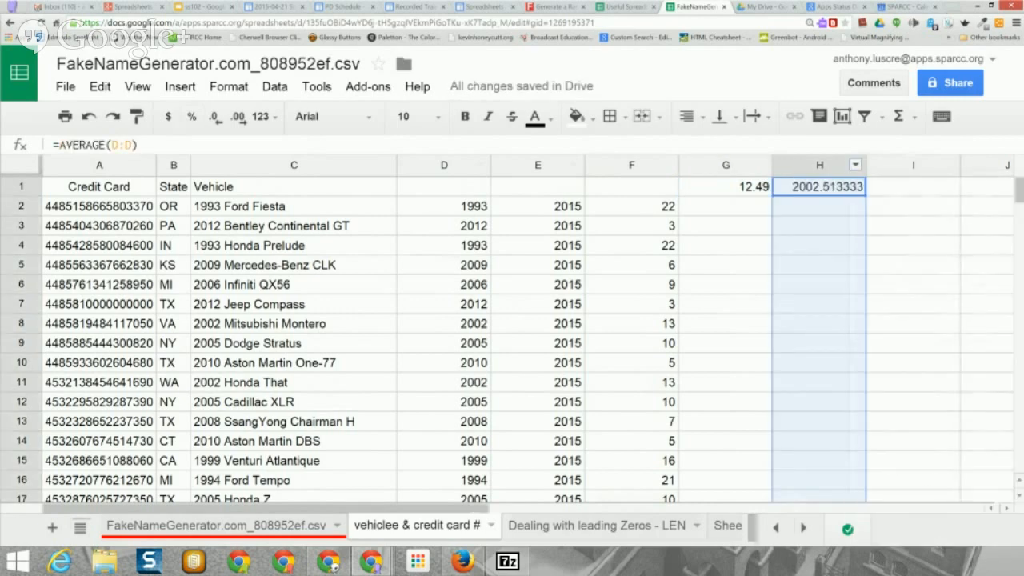
left_click(855, 164)
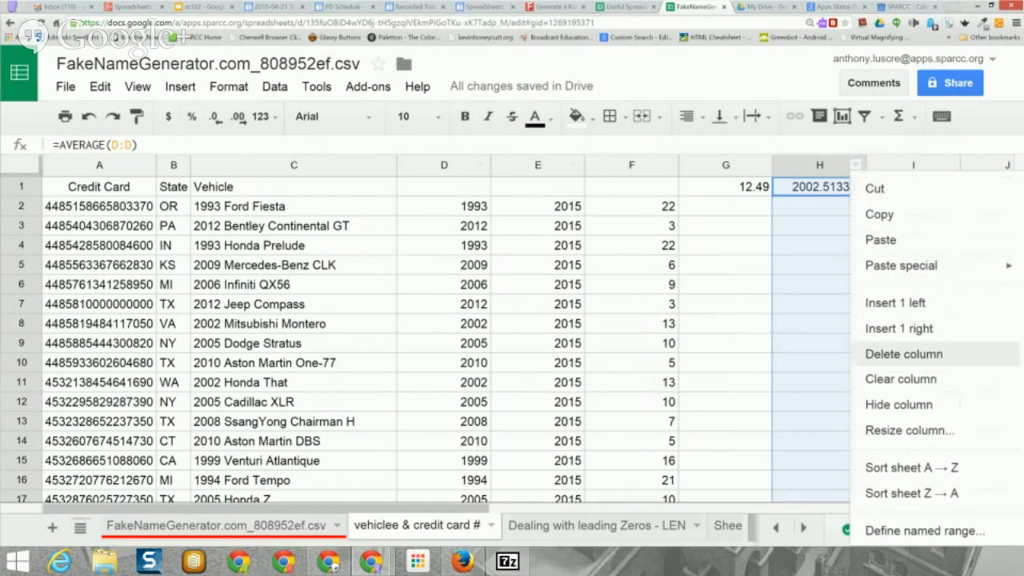
left_click(904, 353)
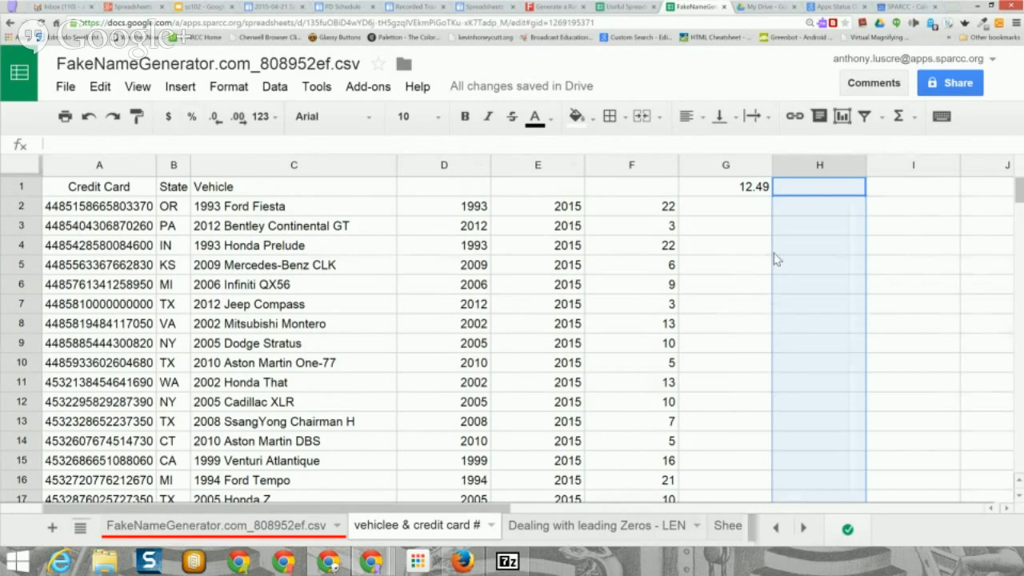
Step: Start a conditional format rule on the State column B with the condition "Text is exactly"
key("ctrl+z")
key("alt+d")
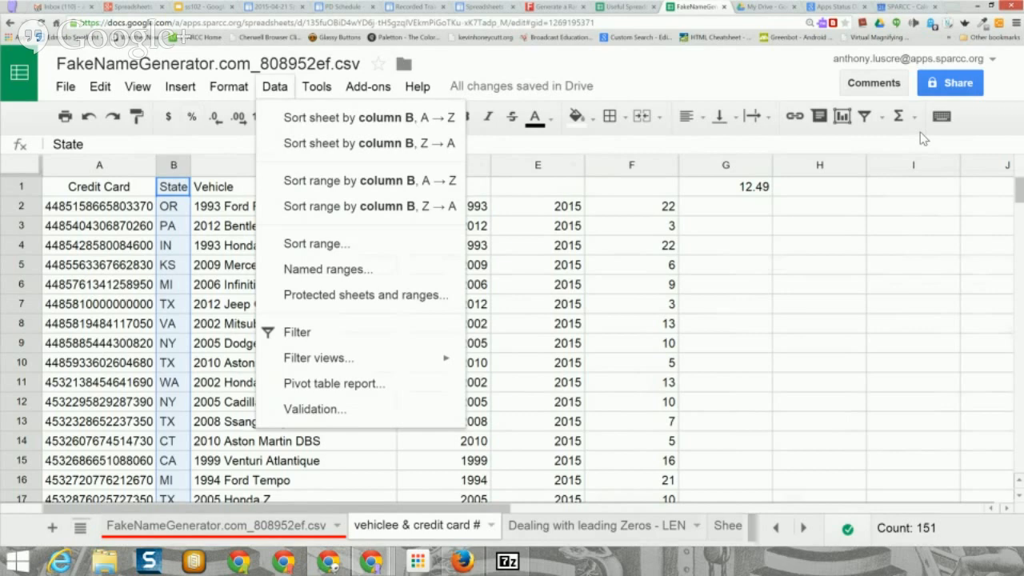
key("alt+o")
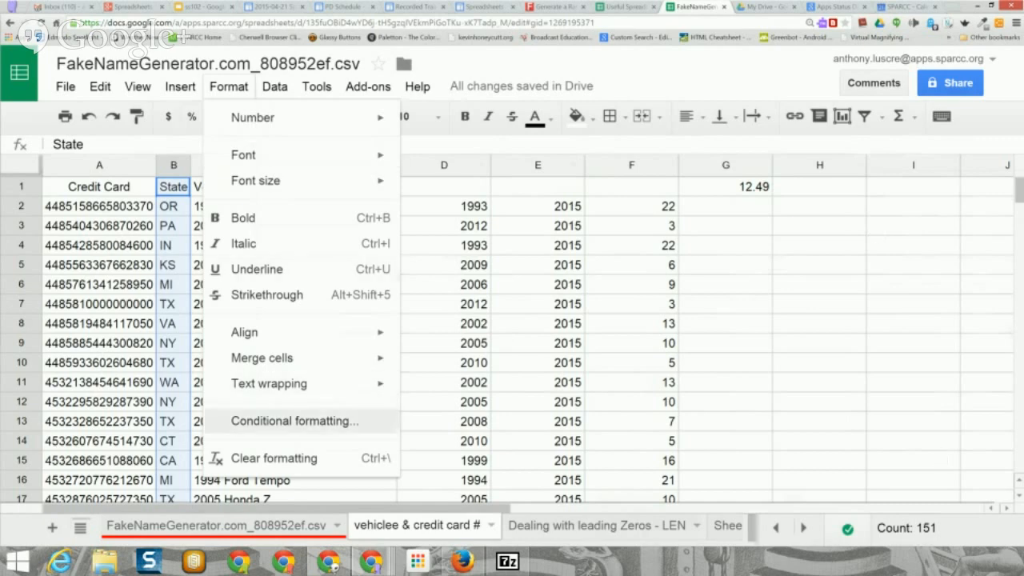
left_click(295, 420)
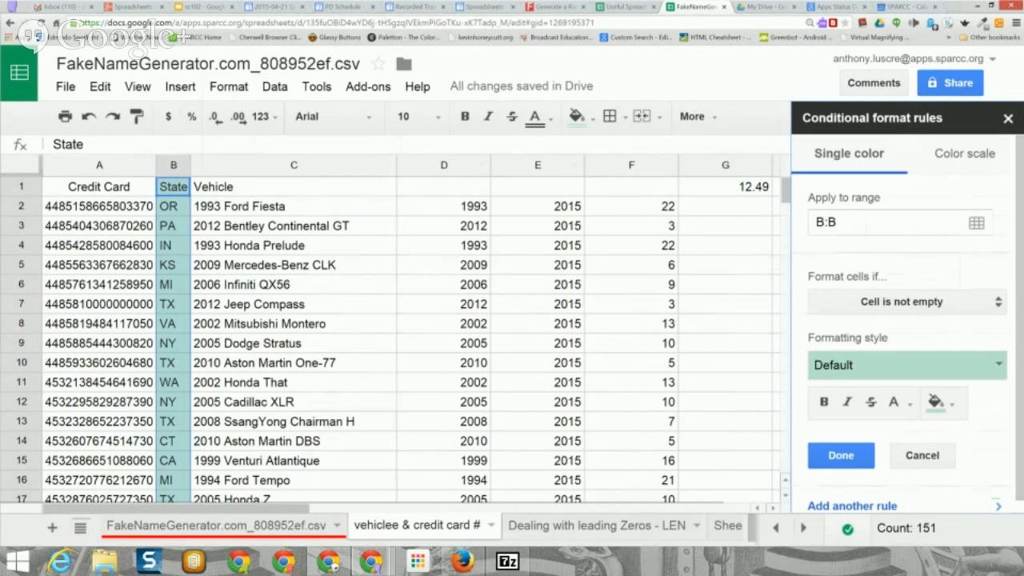
left_click(906, 303)
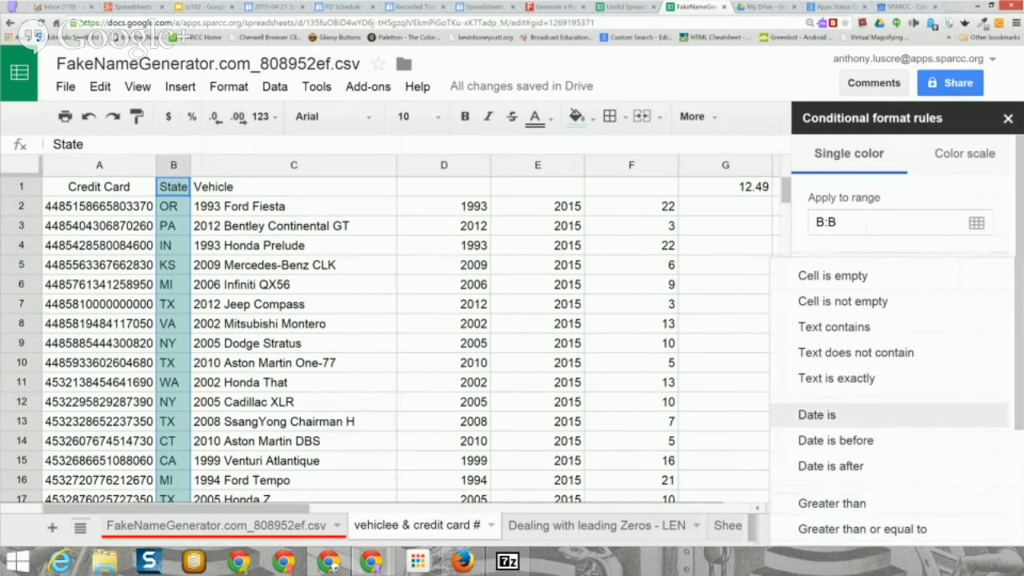
left_click(836, 377)
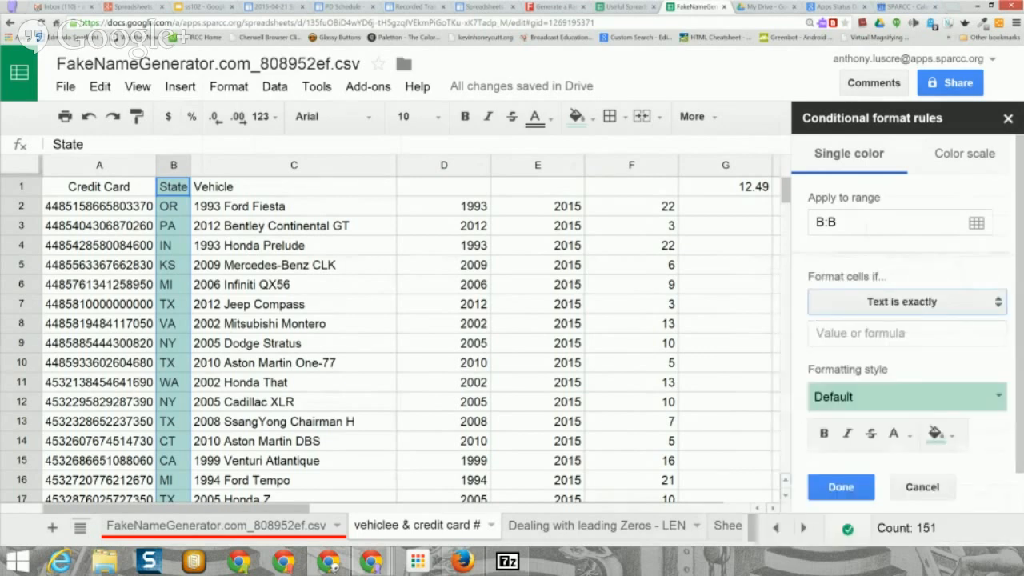
Step: Set the rule's match text to NY with a blue fill and save the rule
left_click(880, 333)
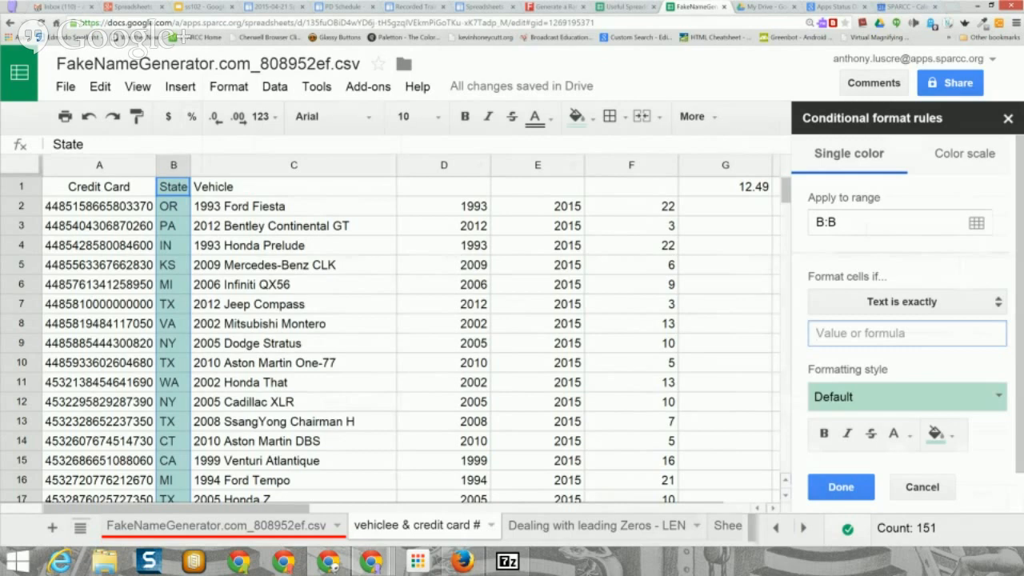
type("ny")
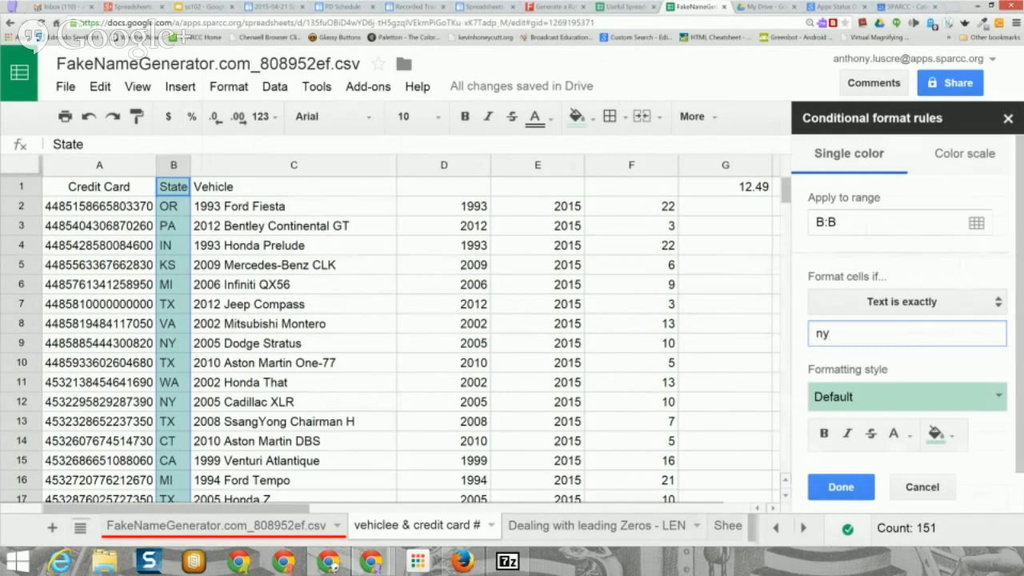
key("BackSpace")
key("BackSpace")
type("NY")
left_click(935, 434)
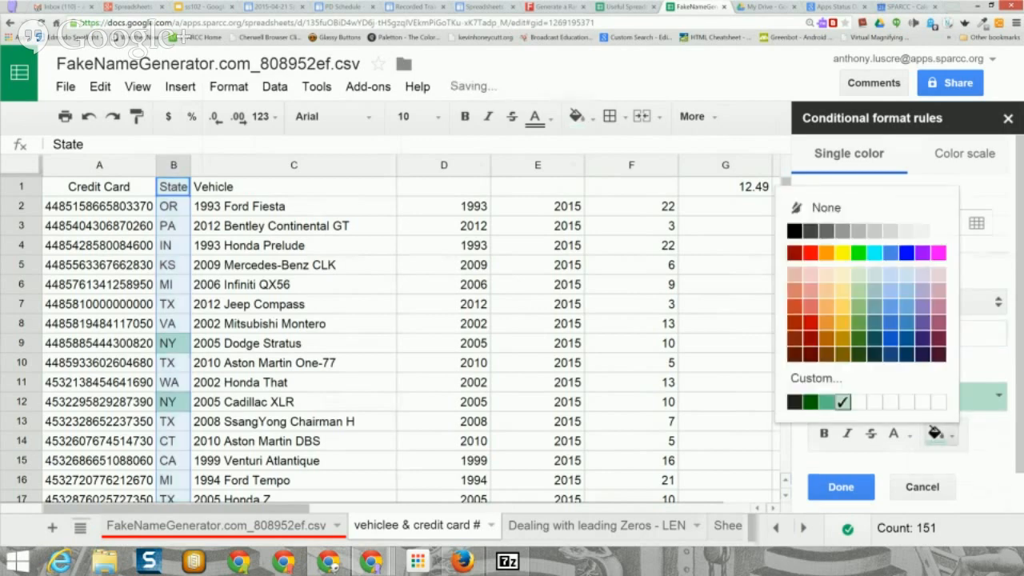
left_click(907, 253)
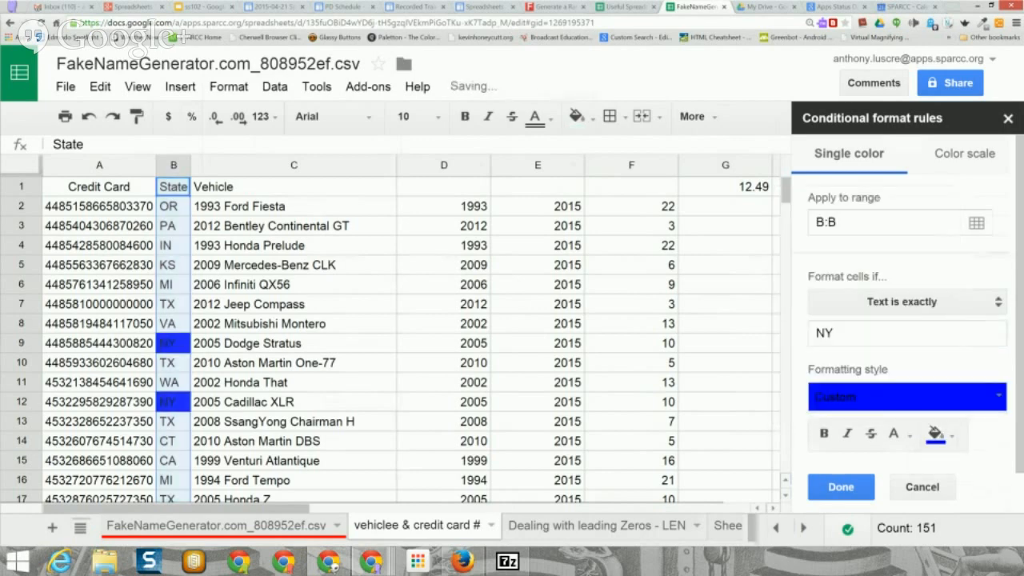
left_click(841, 487)
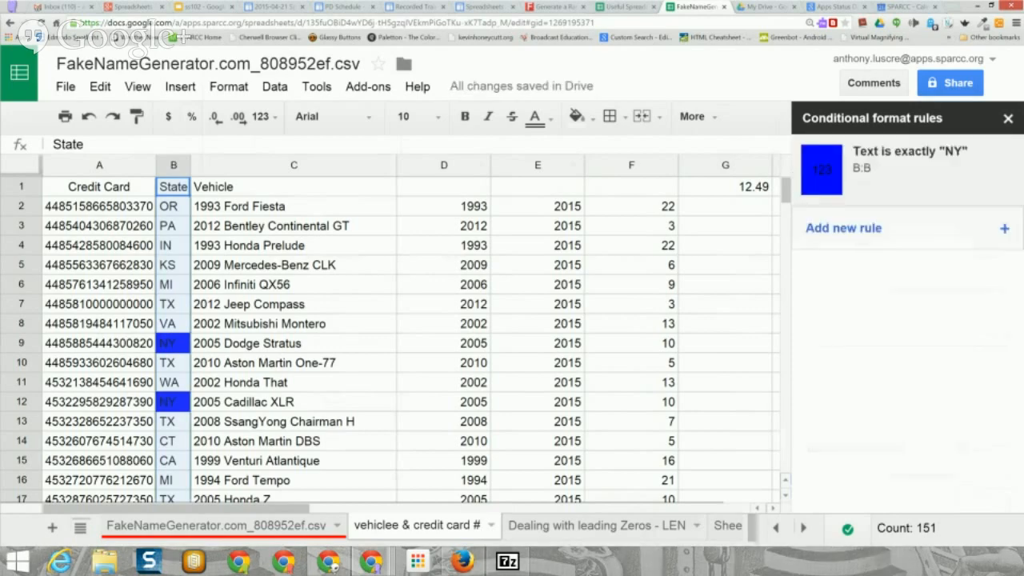
Step: Reselect the State column B and start a new conditional format rule with the condition "Text is exactly"
left_click(293, 363)
scroll(890, 560, "down", 16)
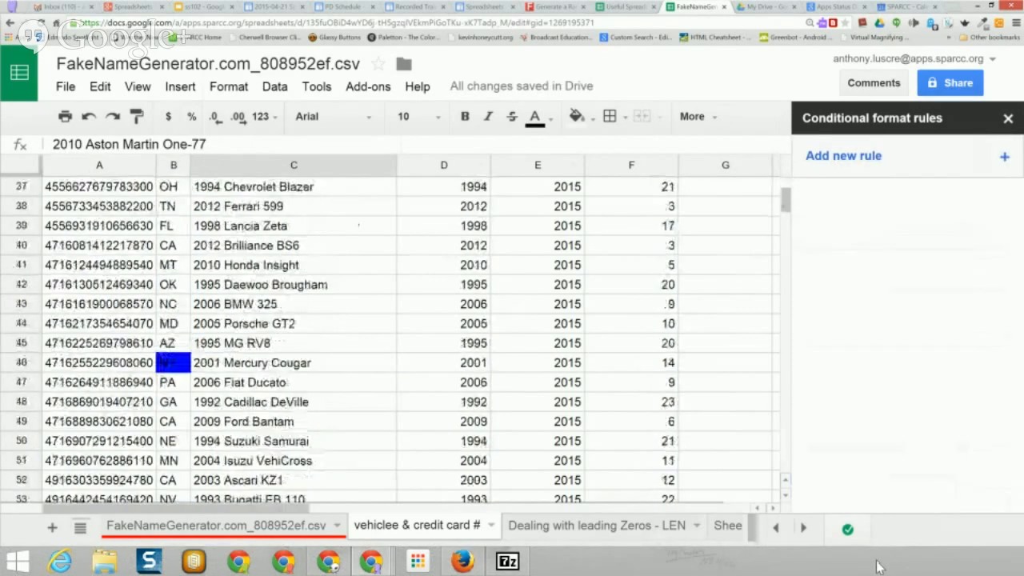
scroll(876, 568, "up", 16)
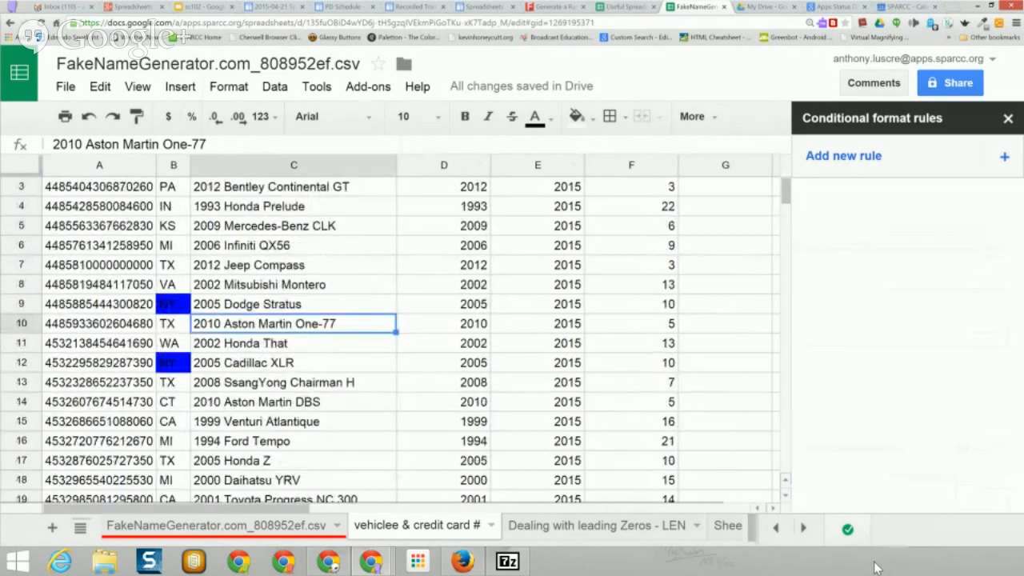
left_click(173, 165)
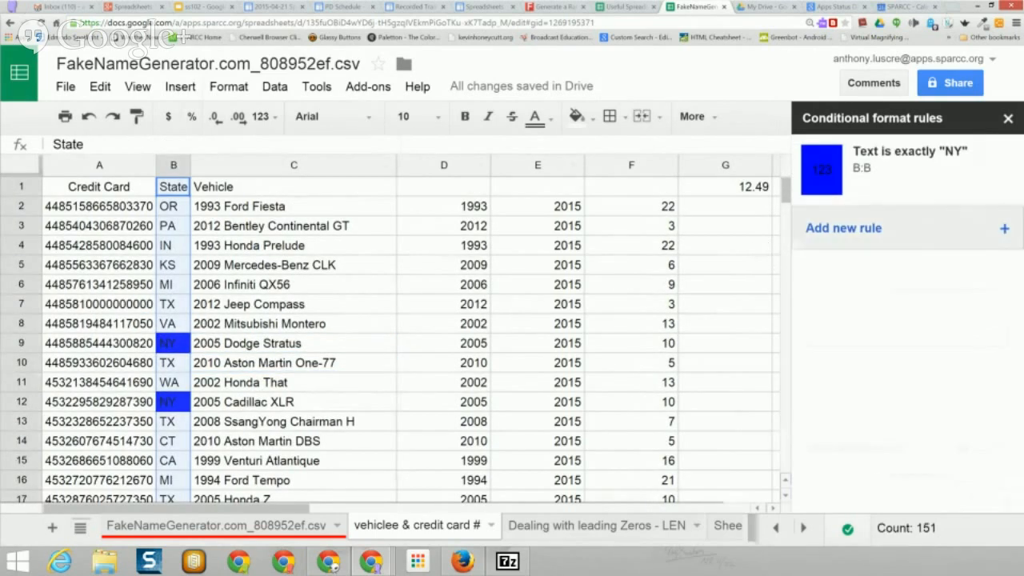
left_click(843, 228)
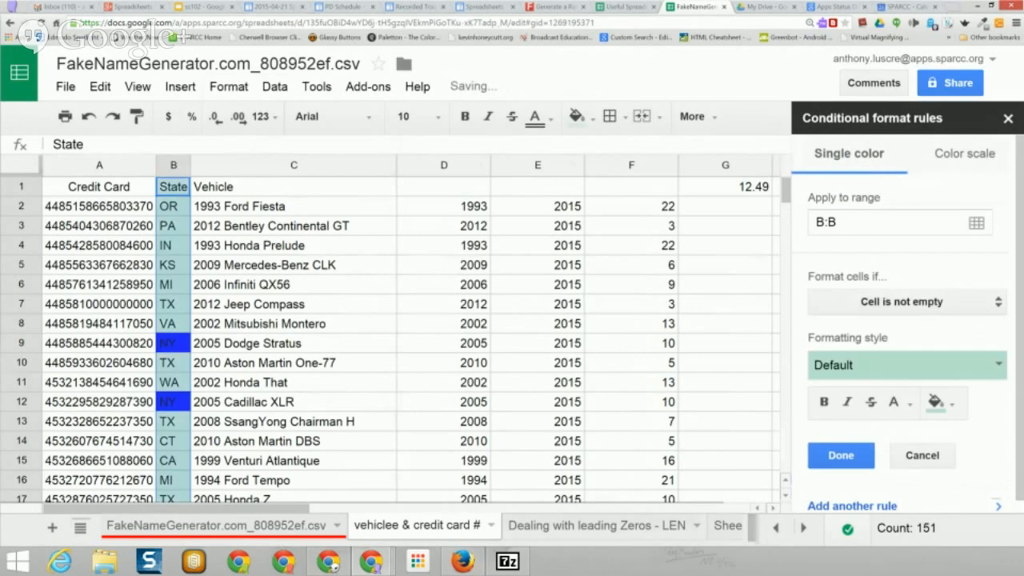
left_click(901, 302)
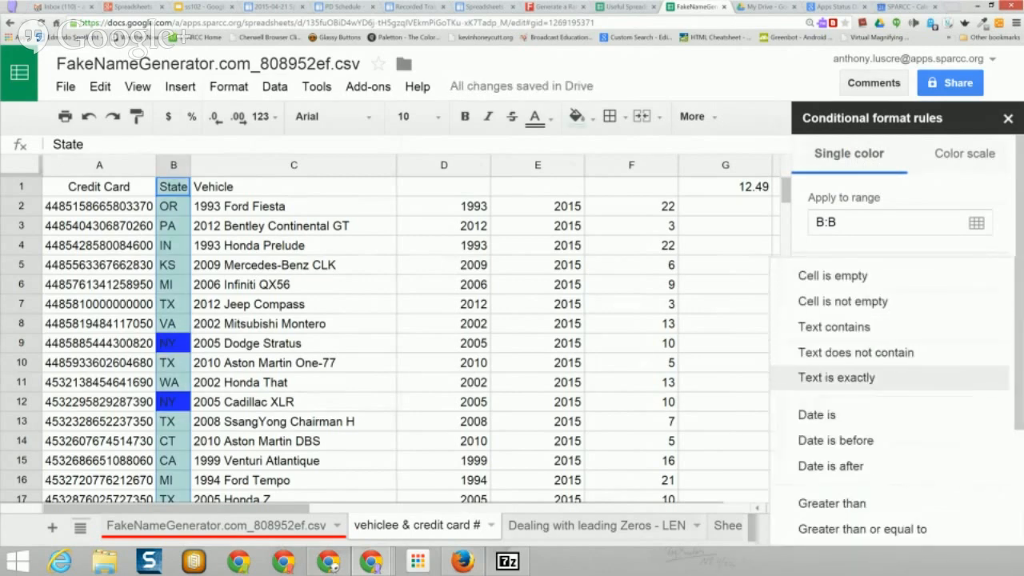
left_click(836, 377)
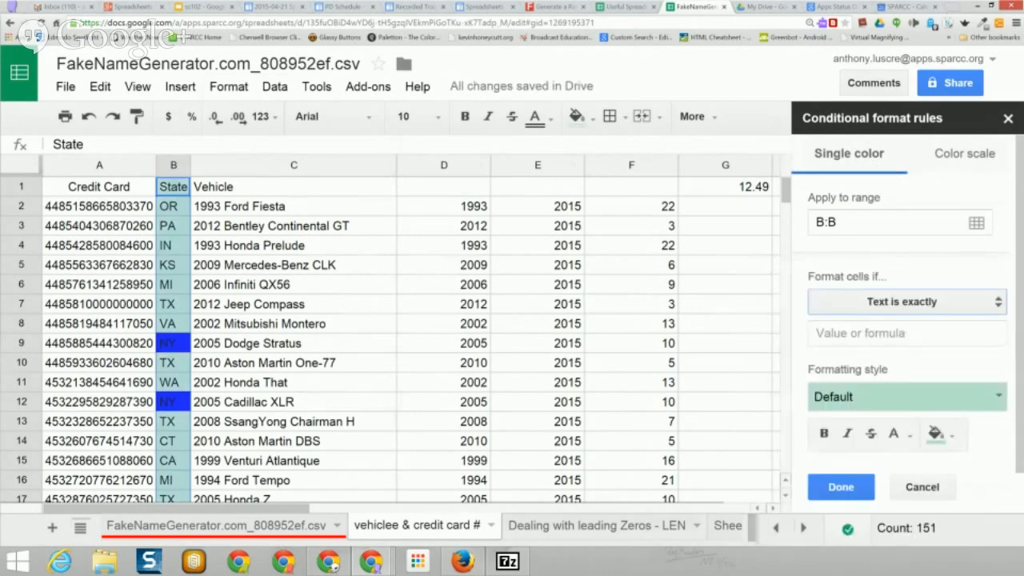
Step: Set the new rule's match text to TX with an orange fill
left_click(864, 333)
type("tx")
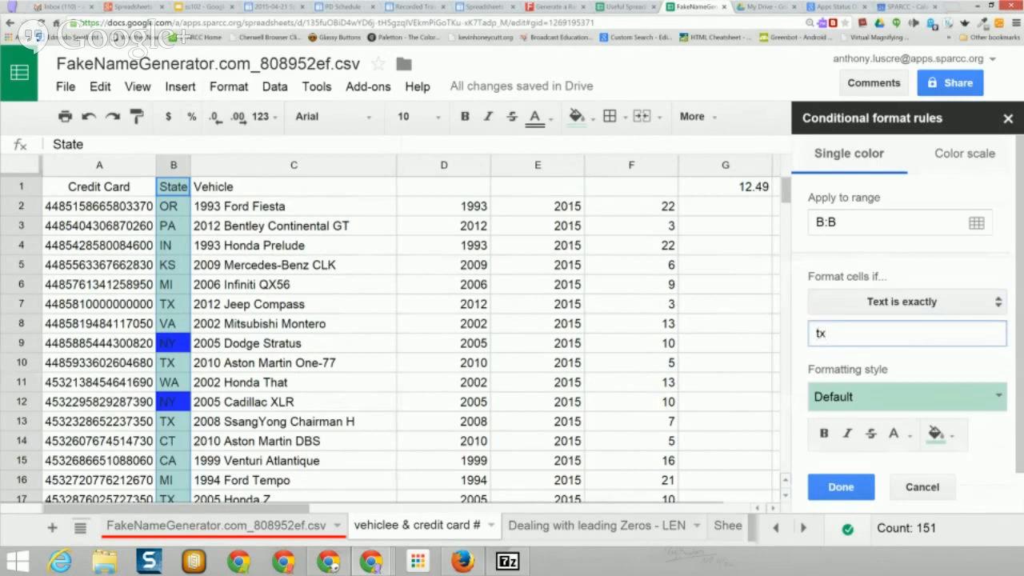
key("BackSpace")
key("BackSpace")
type("TX")
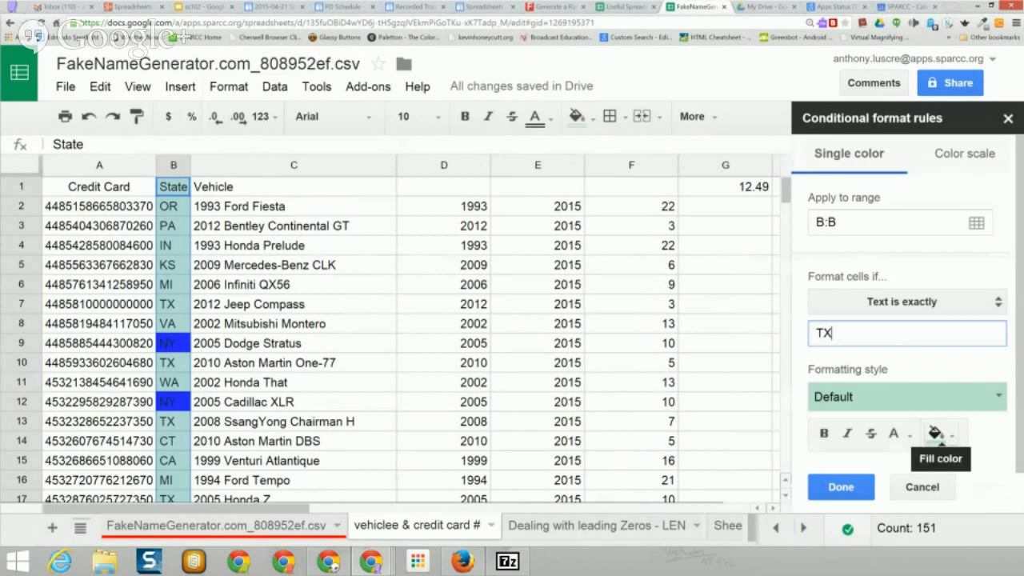
left_click(935, 434)
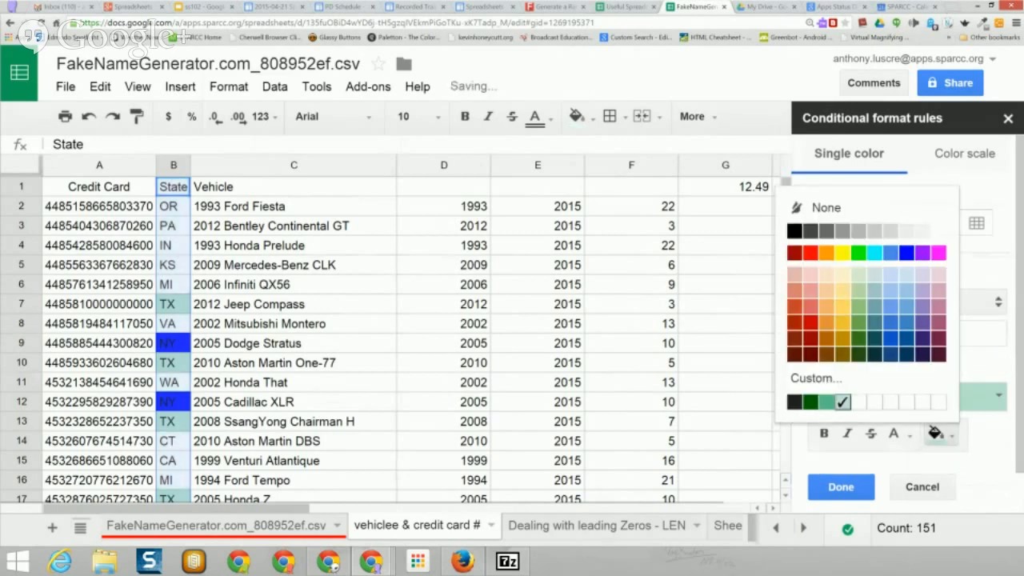
left_click(826, 252)
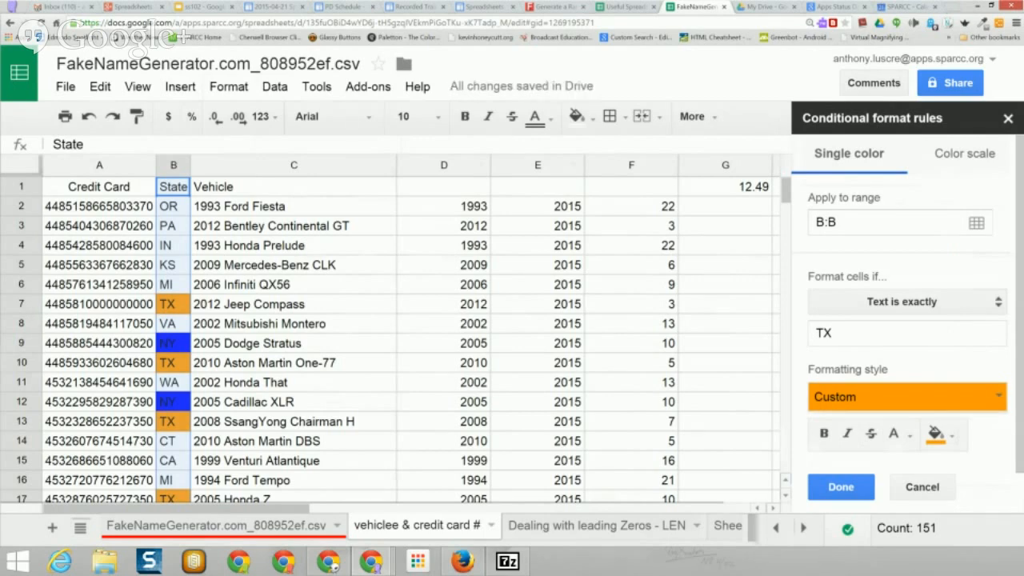
Step: Add another rule to column B that fills cells whose text is exactly CT with light blue, and save it
scroll(906, 320, "down", 1)
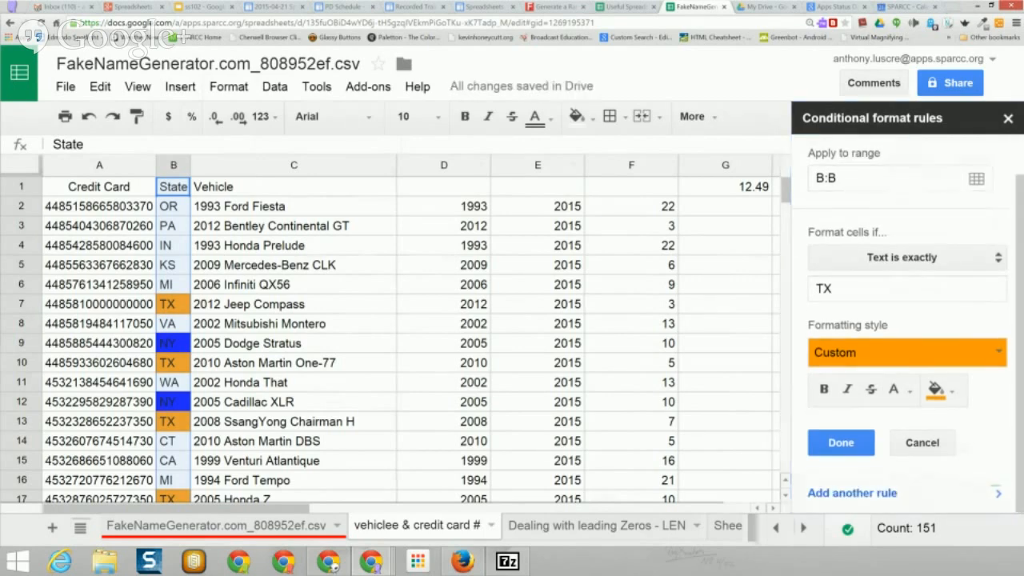
scroll(906, 320, "up", 1)
left_click(906, 302)
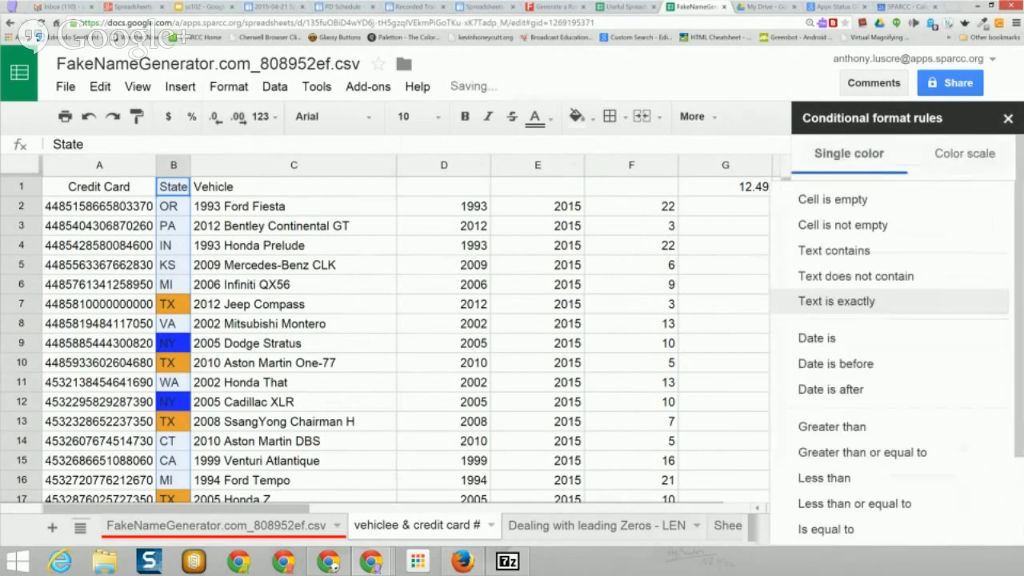
left_click(837, 301)
left_click_drag(841, 333, 811, 333)
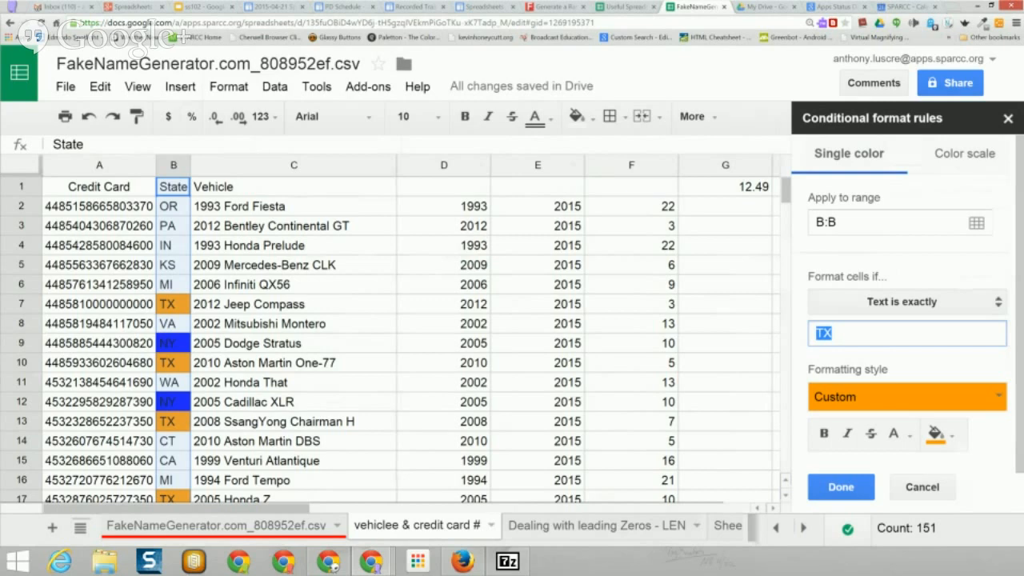
type("ct")
key("BackSpace")
key("BackSpace")
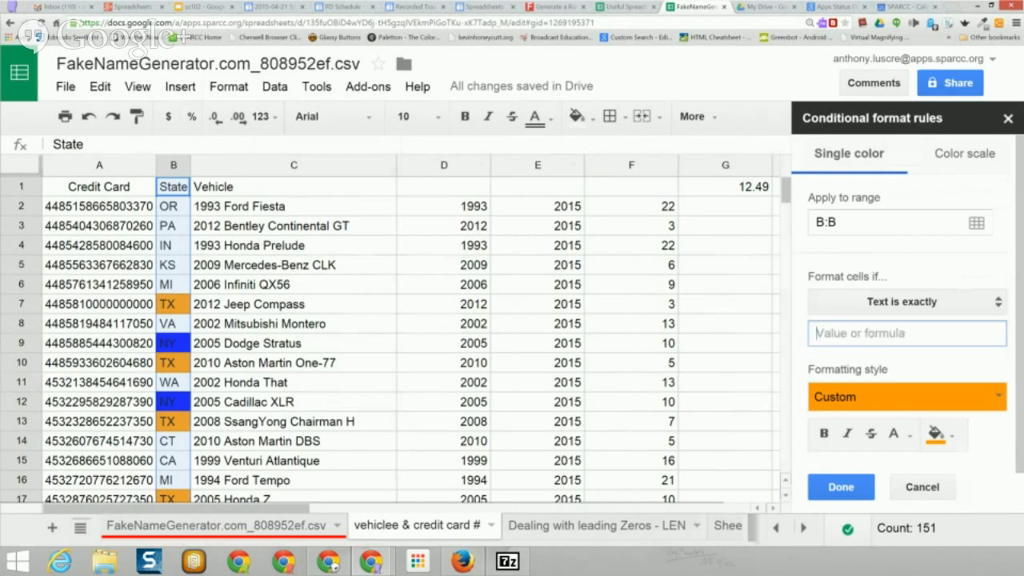
type("CT")
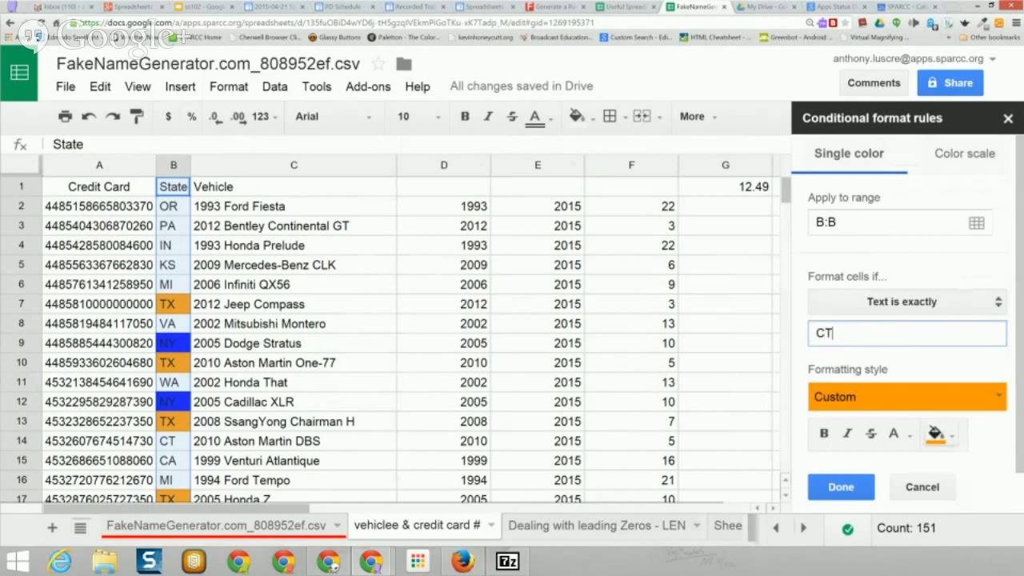
left_click(936, 432)
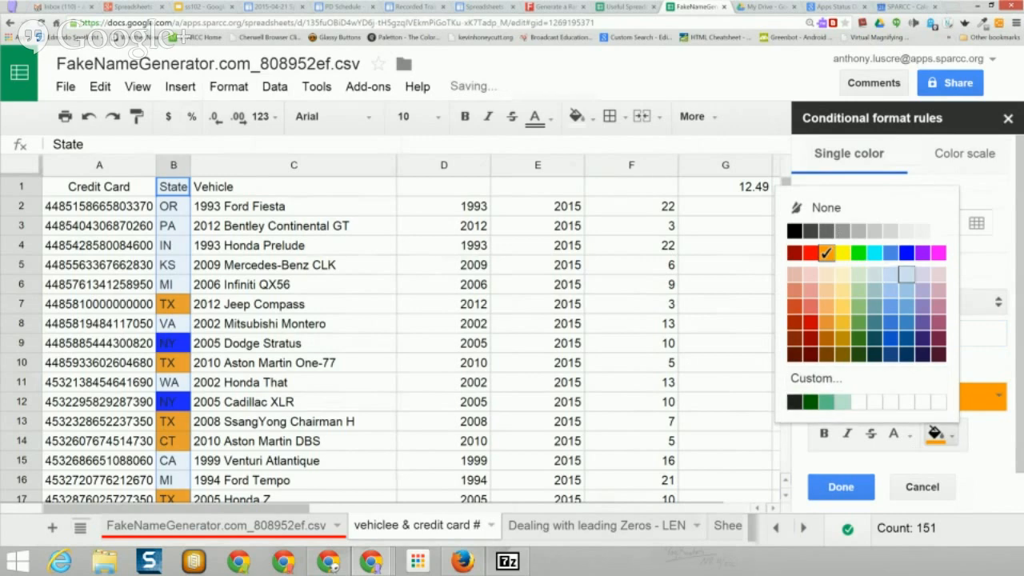
left_click(906, 275)
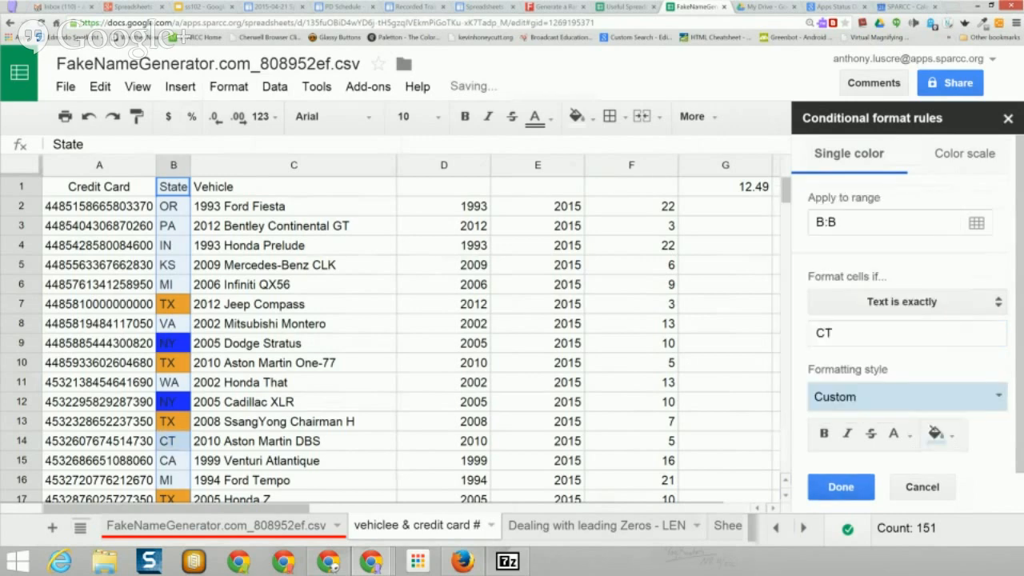
left_click(840, 487)
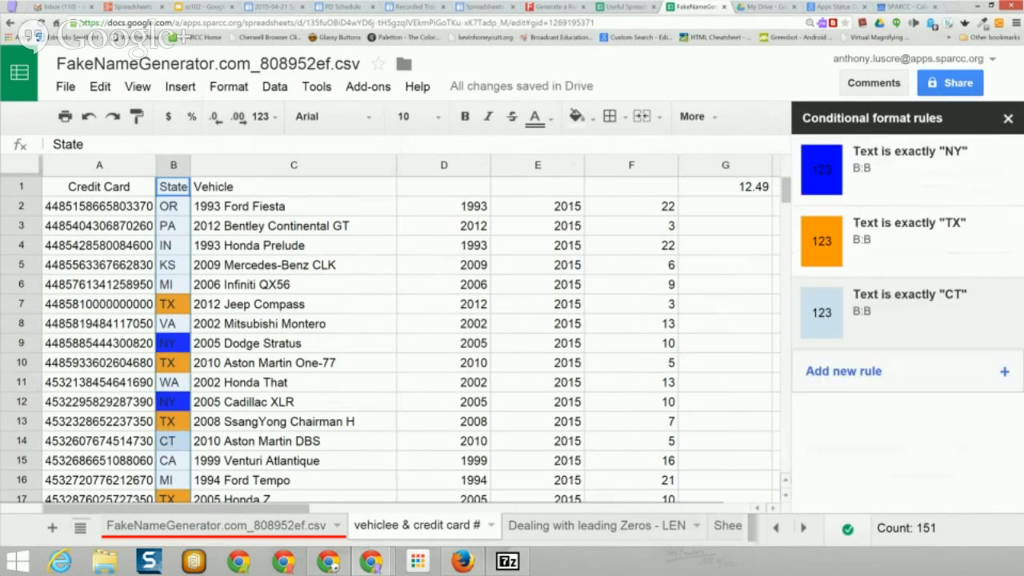
Step: Add a rule to column B that fills cells whose text is exactly PA with yellow, and save it
left_click(843, 371)
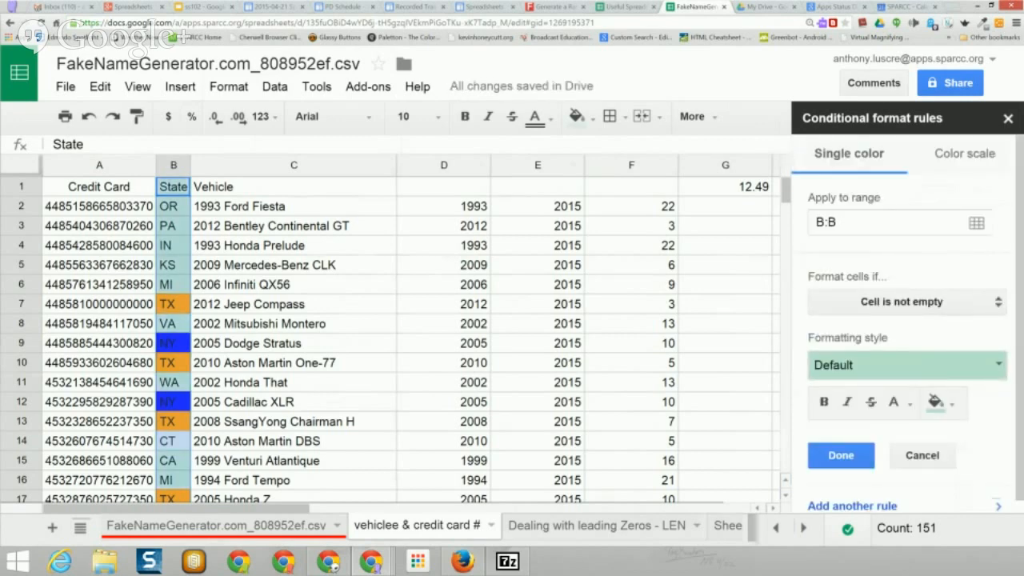
left_click(917, 302)
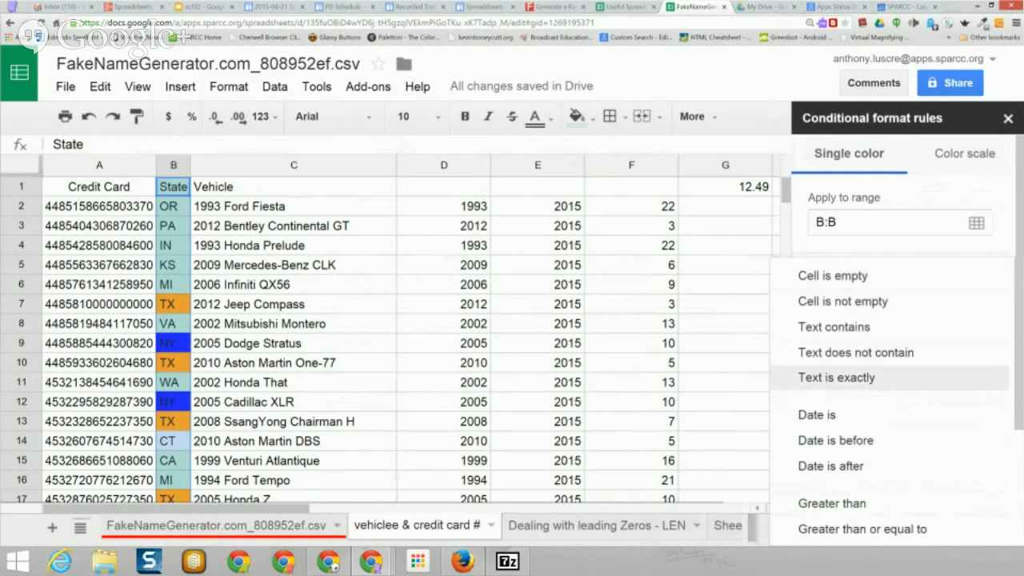
left_click(835, 377)
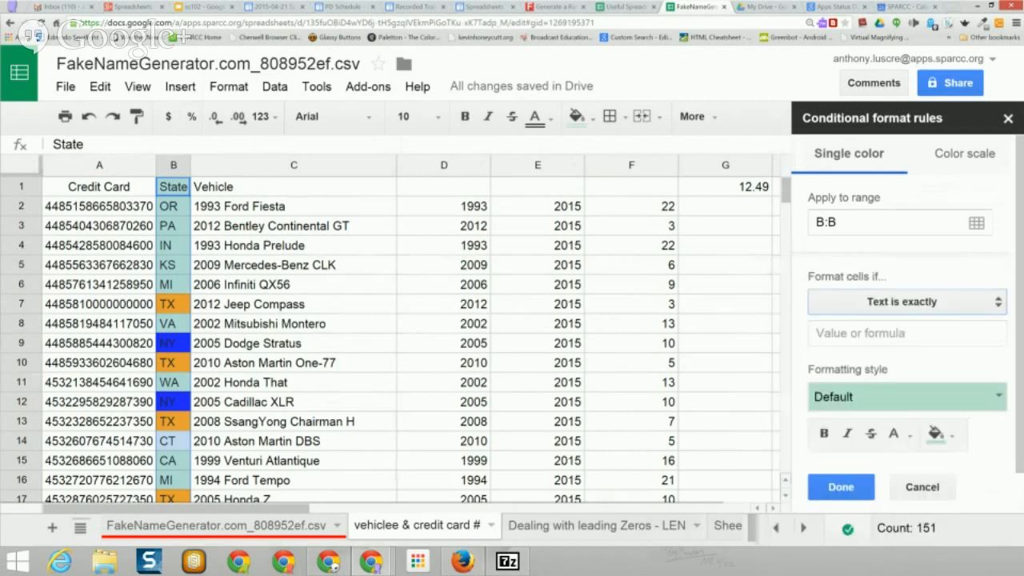
left_click(906, 333)
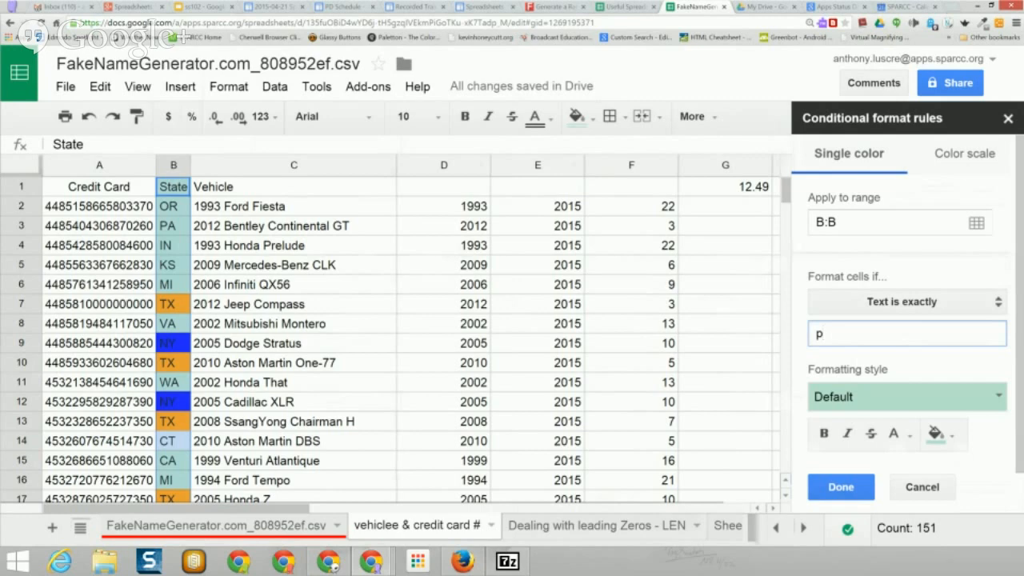
key("BackSpace")
type("PA")
left_click(935, 433)
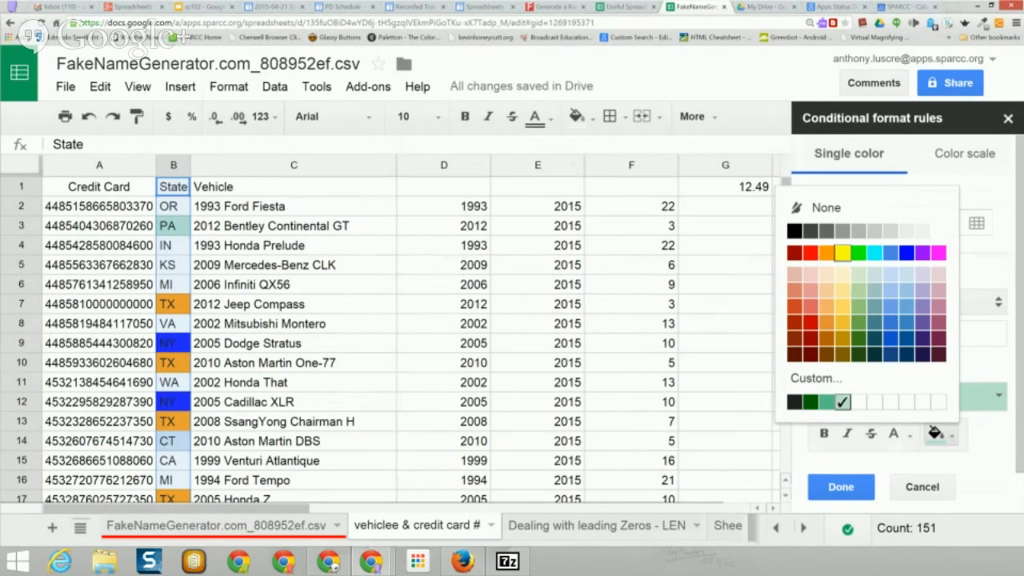
left_click(842, 253)
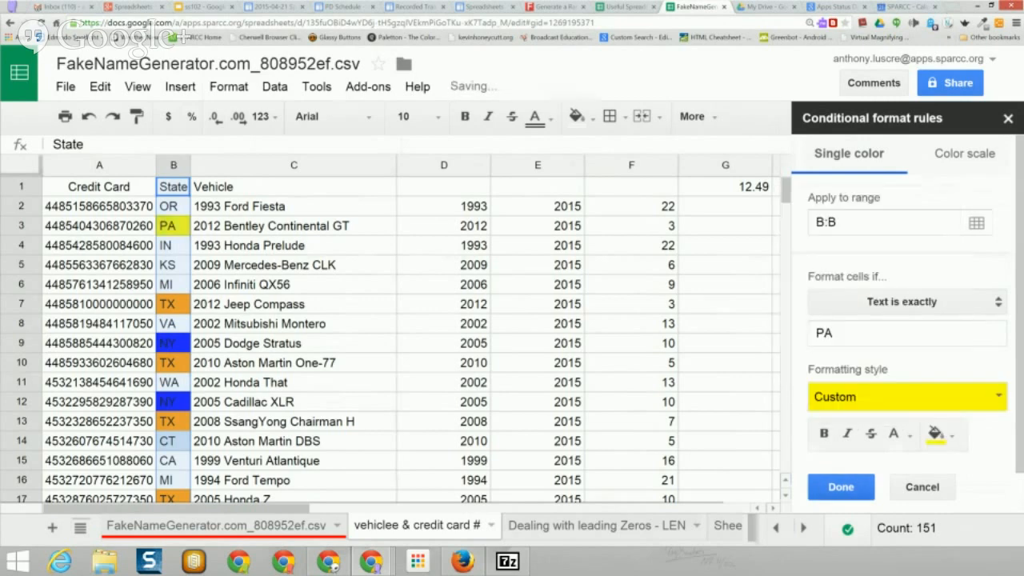
left_click(841, 487)
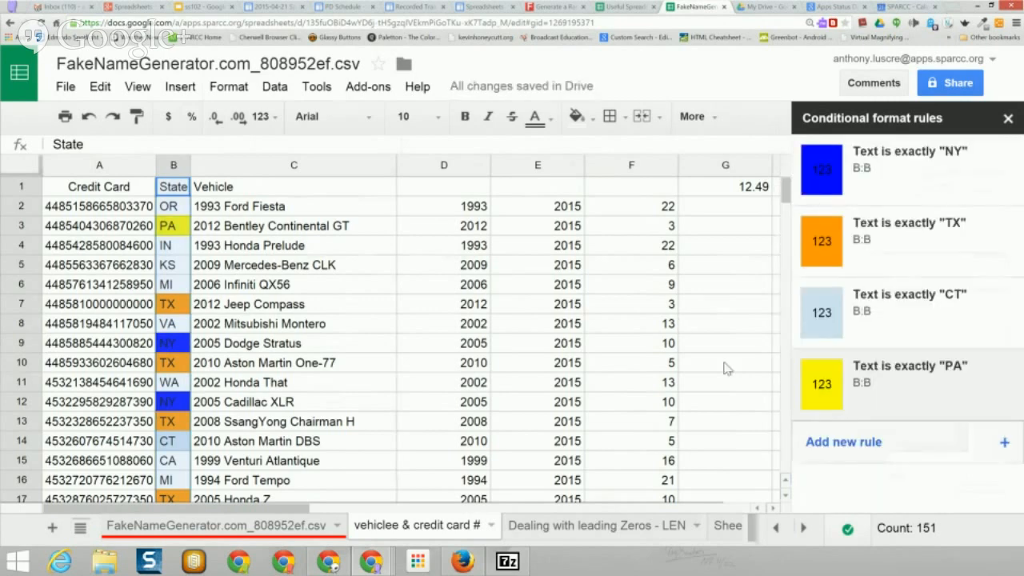
Step: Examine the color highlighting down the State column and inspect the settings of the NY rule
scroll(814, 474, "down", 1)
scroll(813, 475, "down", 10)
scroll(806, 480, "up", 9)
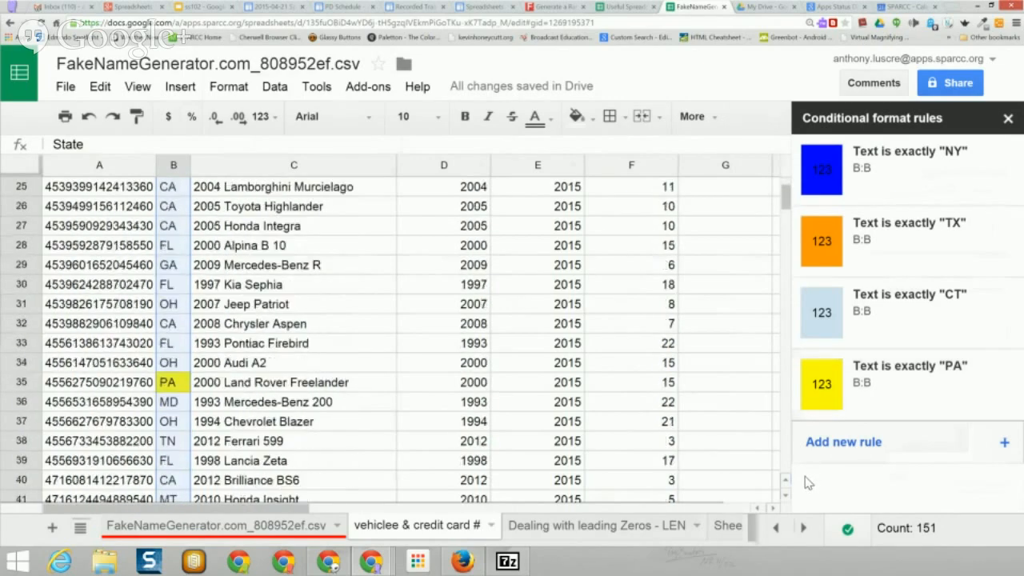
scroll(808, 482, "up", 4)
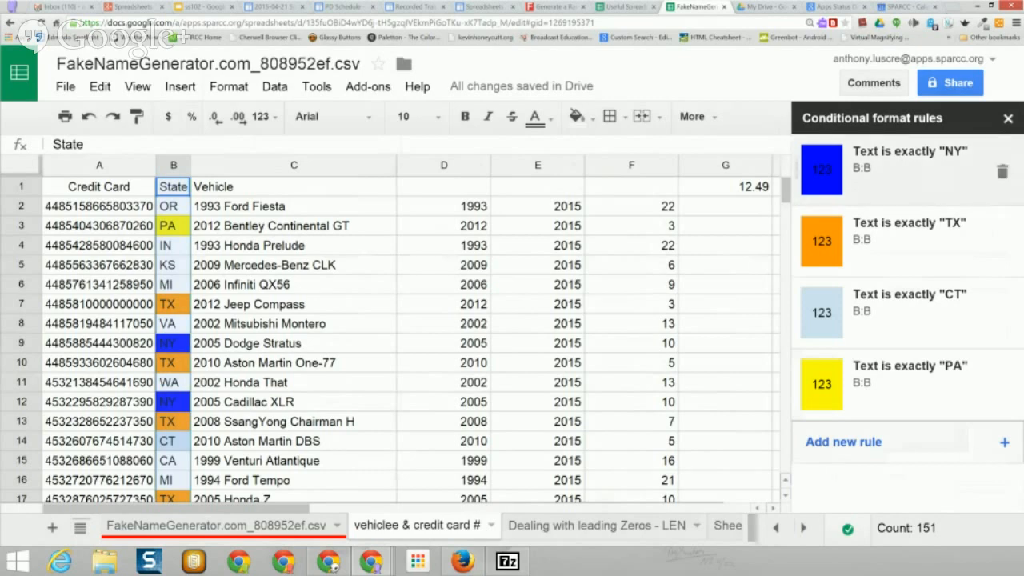
left_click(903, 160)
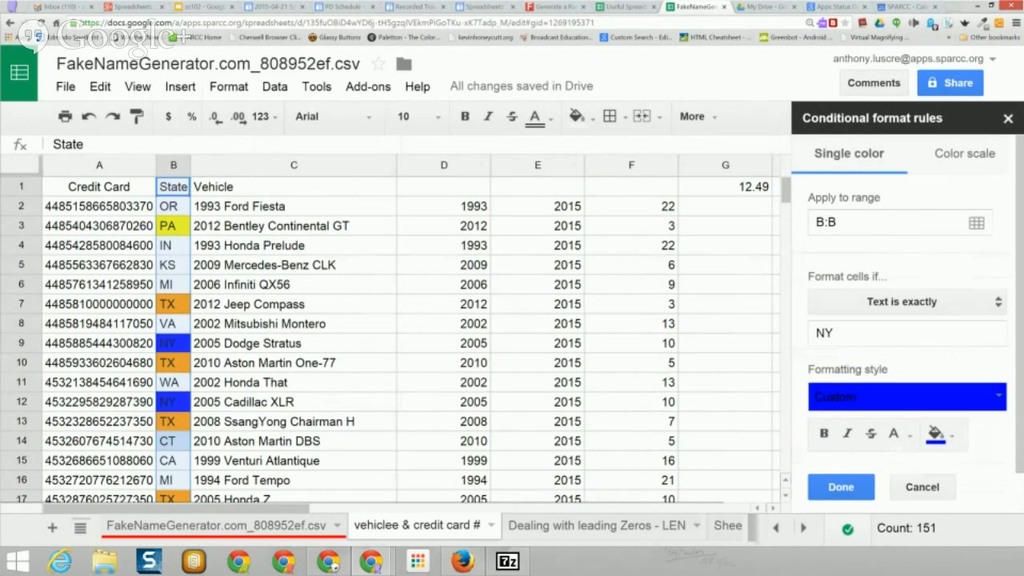
left_click(841, 486)
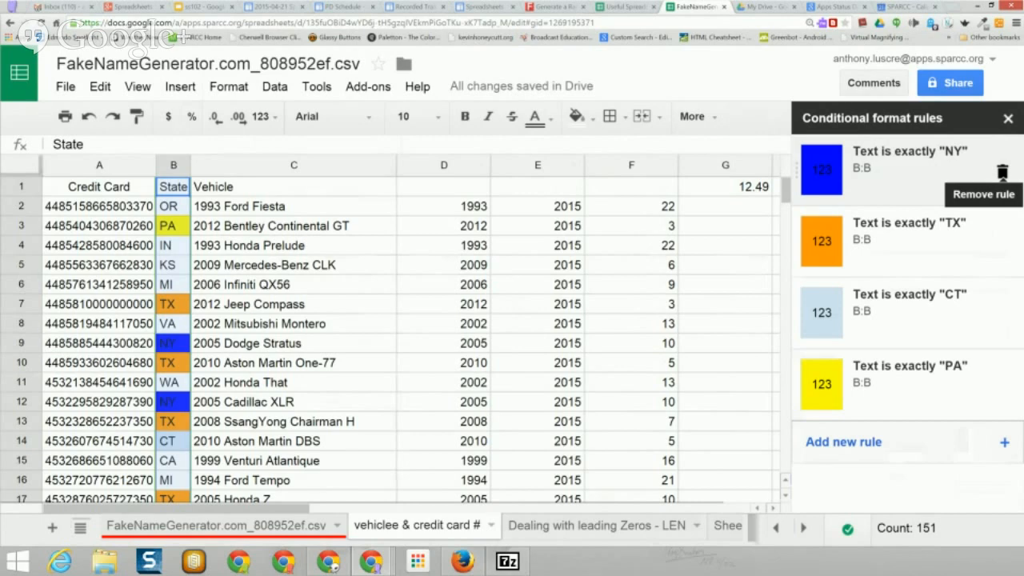
Step: Remove the NY, TX, CT and PA conditional format rules from the State column B
left_click(1002, 172)
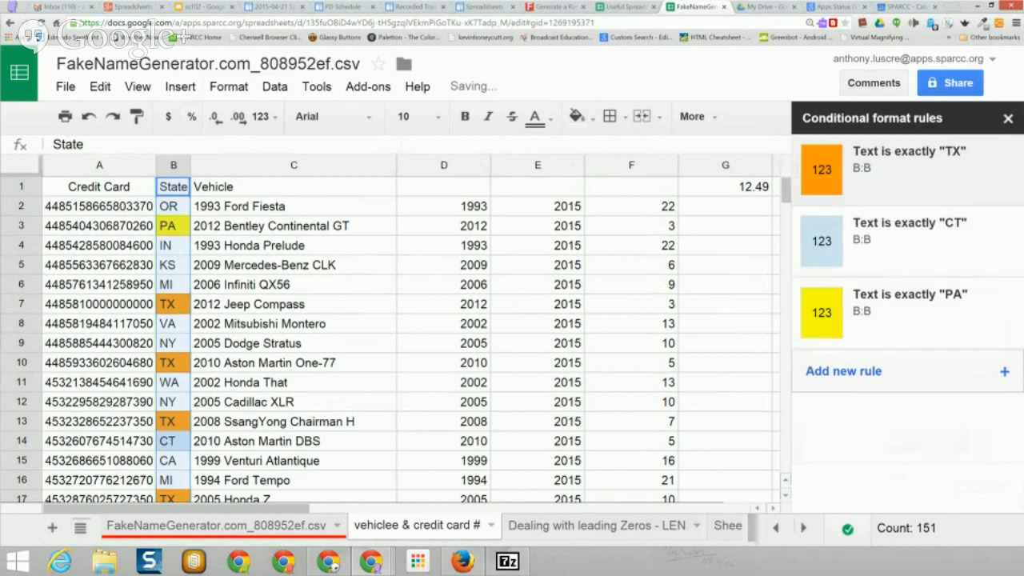
left_click(1002, 172)
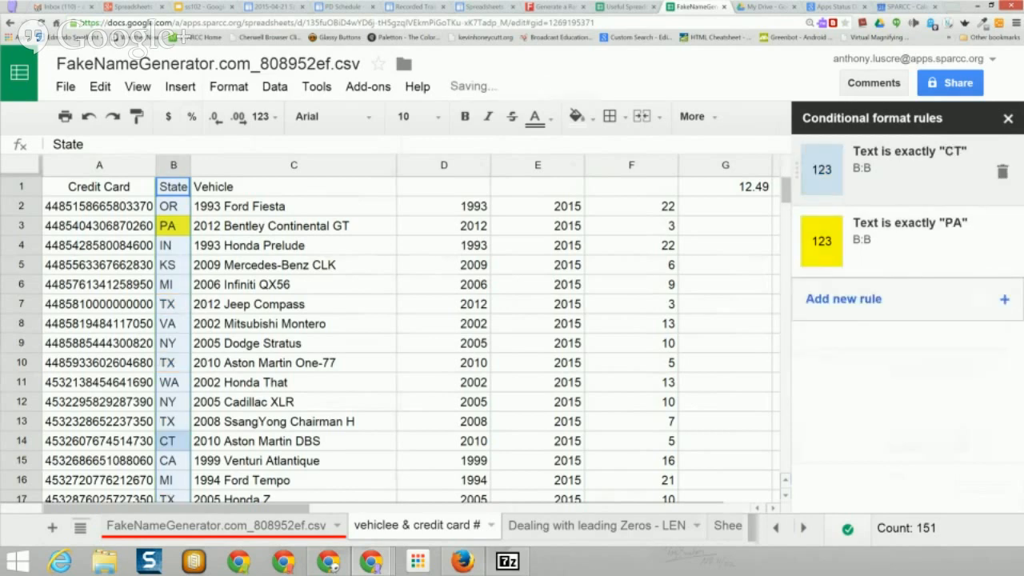
left_click(1002, 171)
left_click(1002, 171)
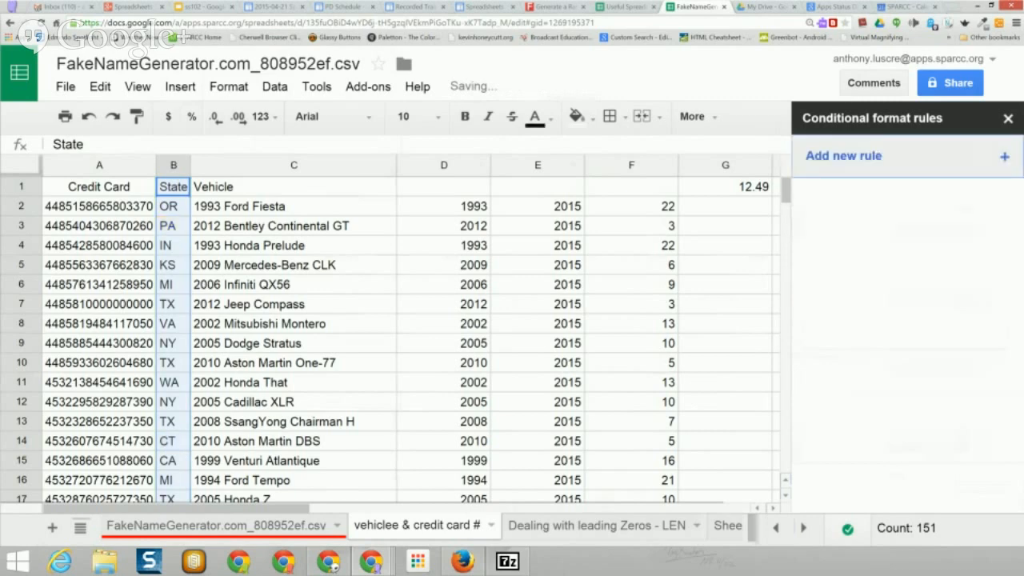
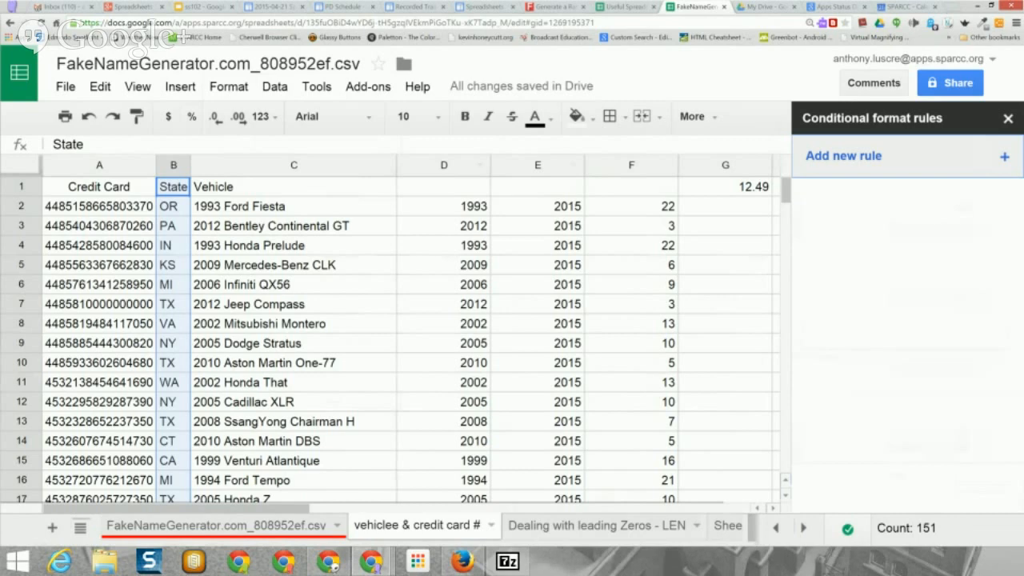
Step: Start a new conditional format rule for the vehicle year column D and make it a color scale
left_click(444, 165)
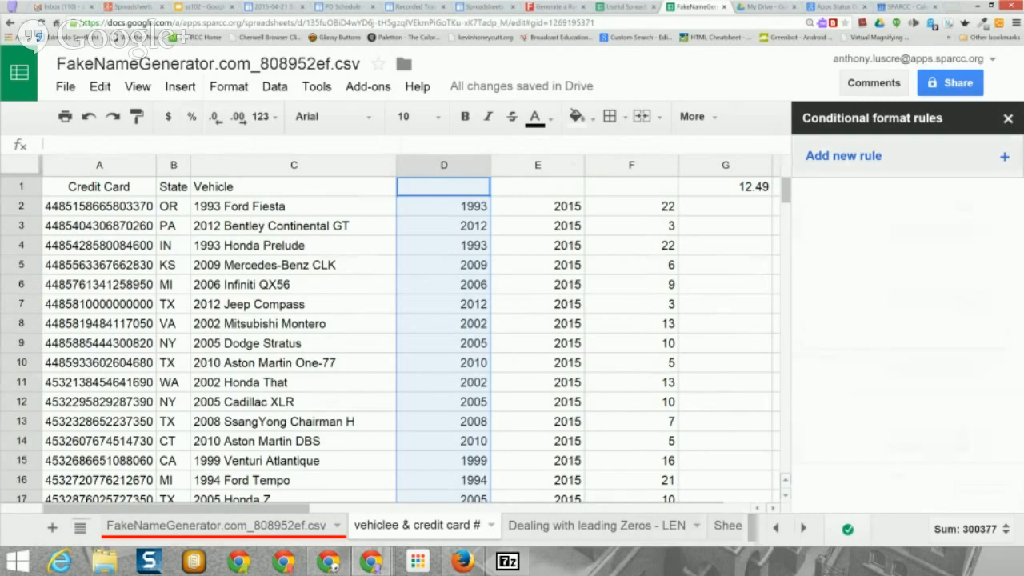
left_click(844, 156)
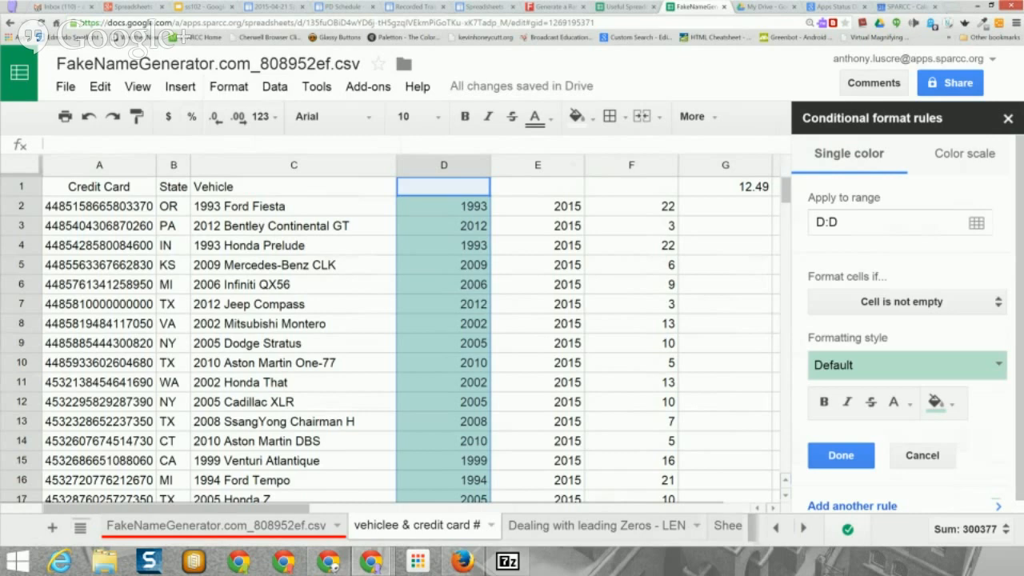
left_click(964, 153)
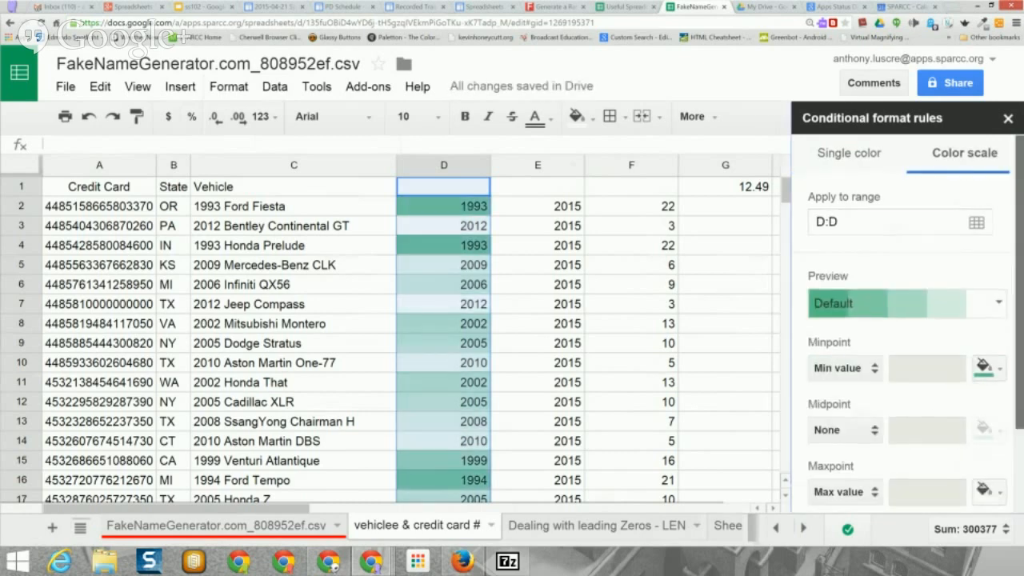
Step: Set the color scale's minpoint color to blue and its maxpoint color to yellow, and save the rule
scroll(907, 320, "down", 2)
scroll(984, 263, "down", 1)
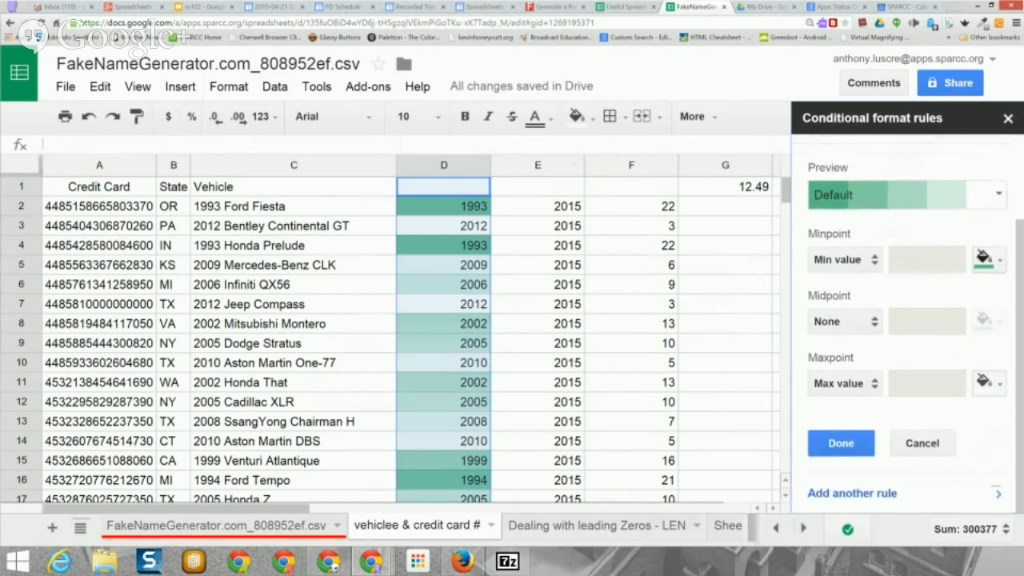
left_click(984, 257)
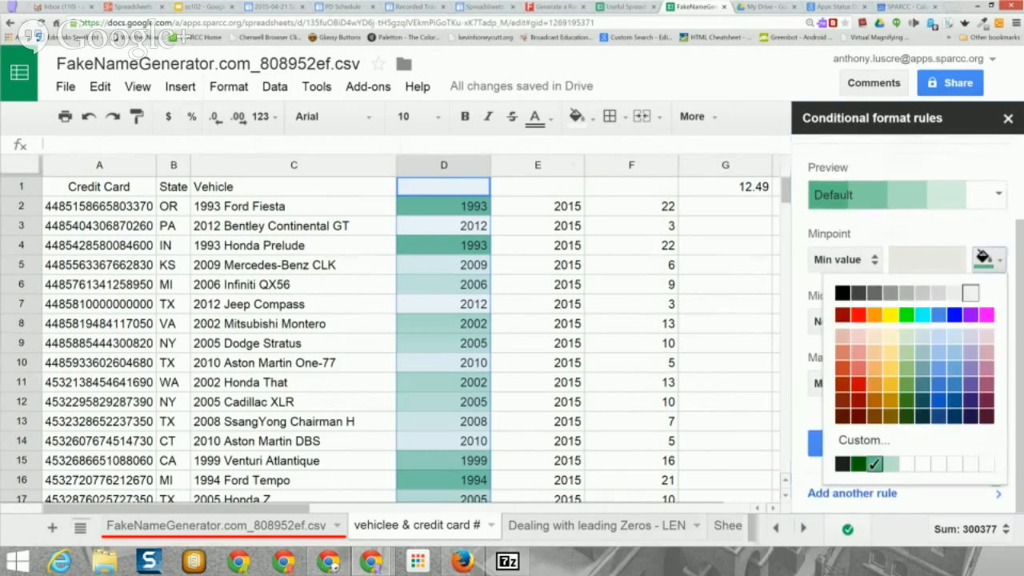
left_click(956, 314)
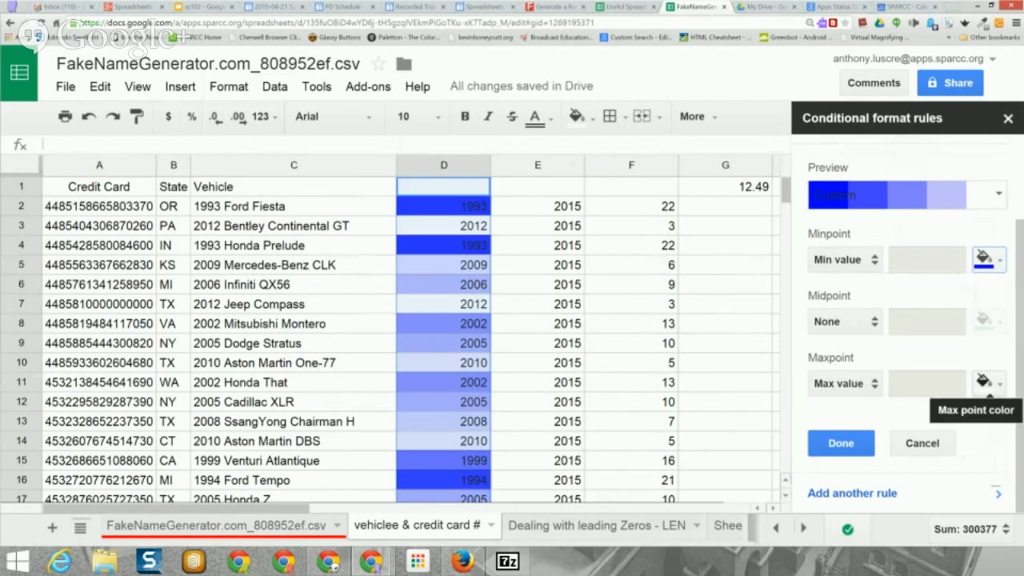
left_click(986, 384)
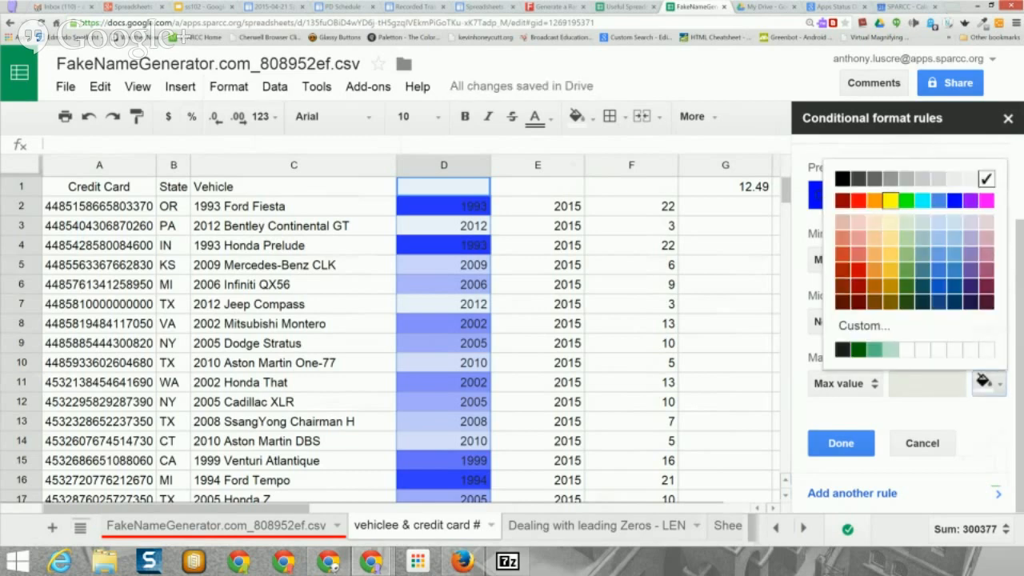
left_click(889, 200)
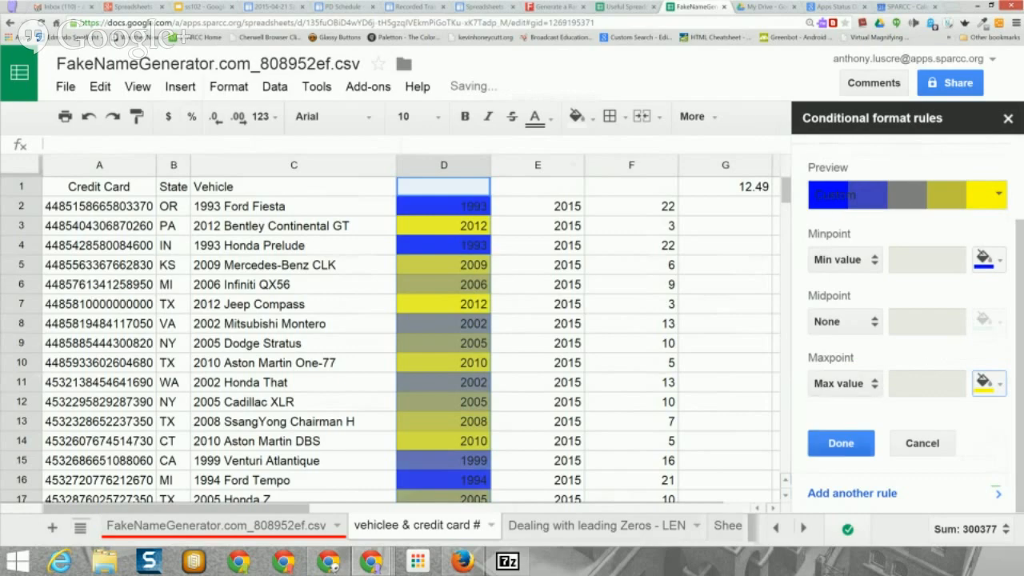
left_click(841, 442)
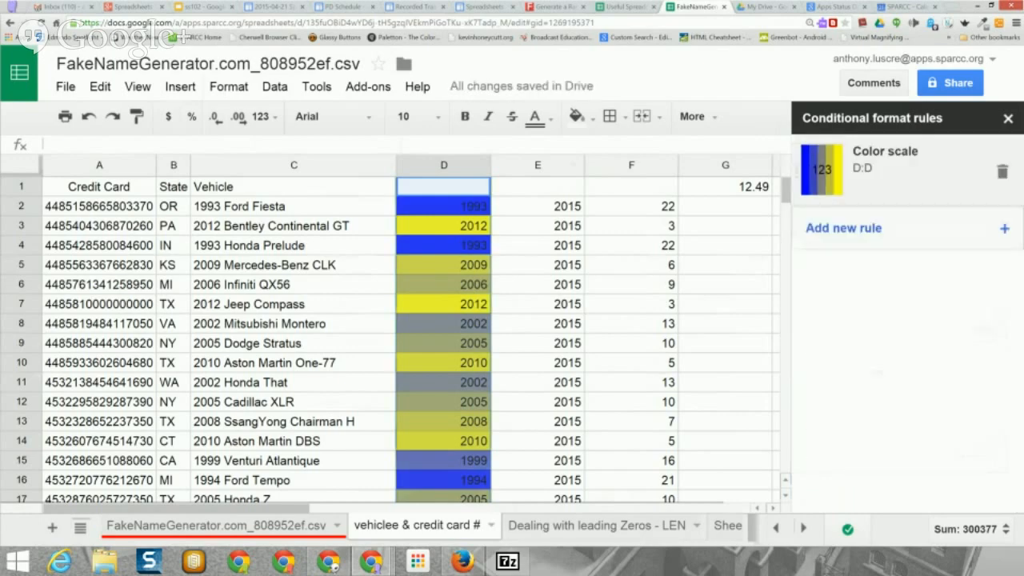
Step: Change column D's color scale to white for the minpoint and black for the maxpoint, and save the rule
scroll(400, 336, "down", 15)
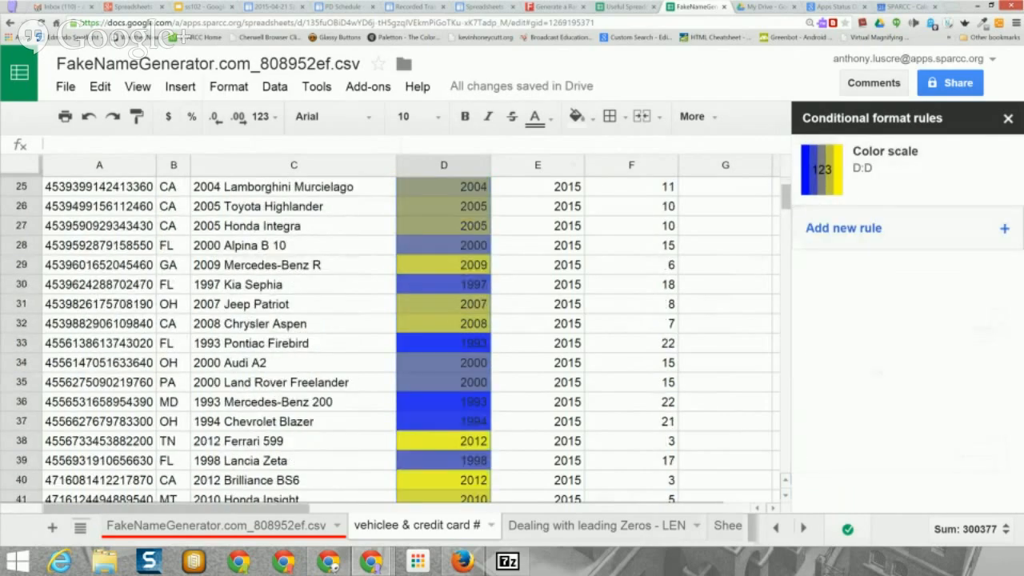
scroll(400, 336, "up", 18)
left_click(537, 344)
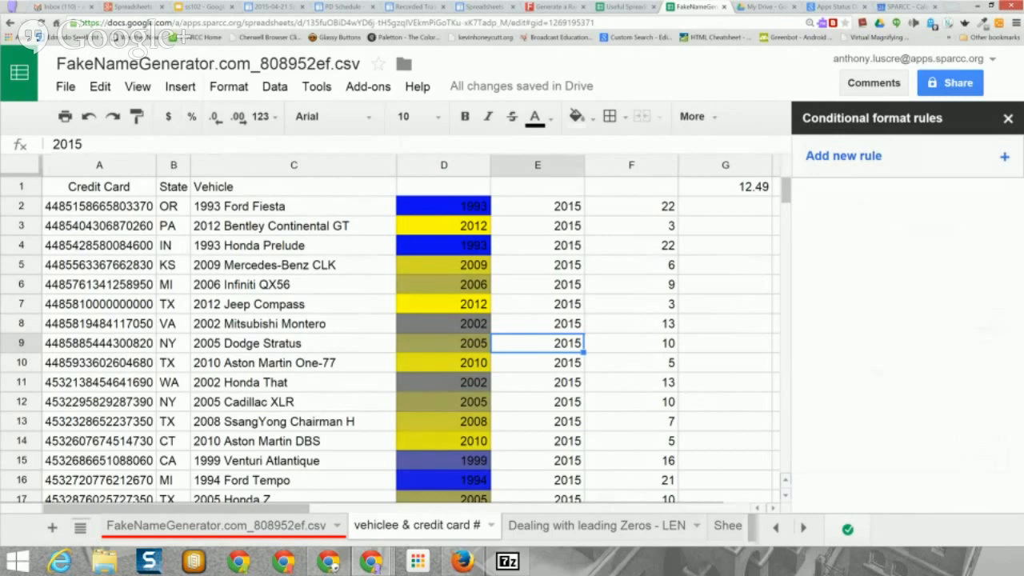
left_click(444, 166)
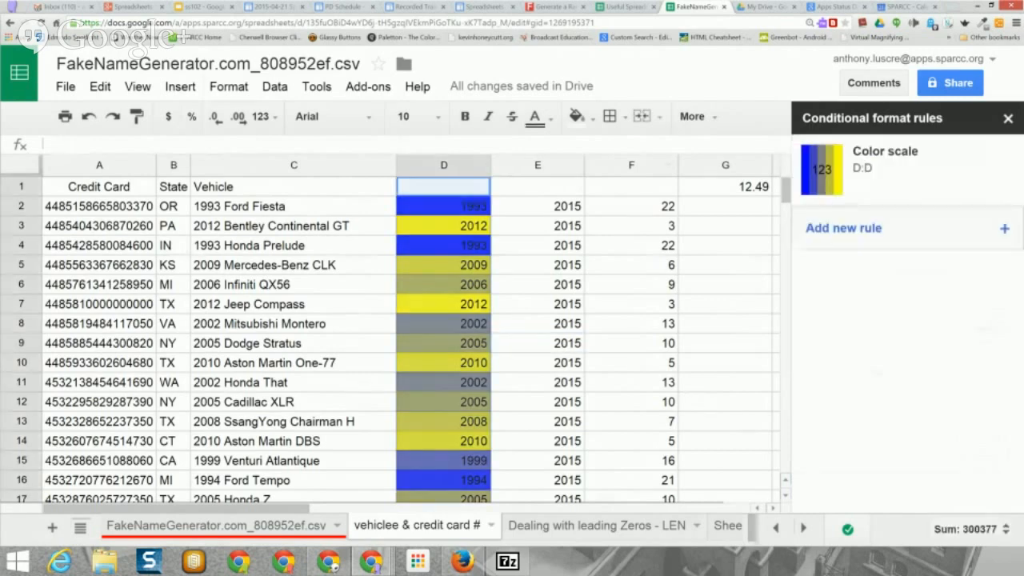
left_click(887, 166)
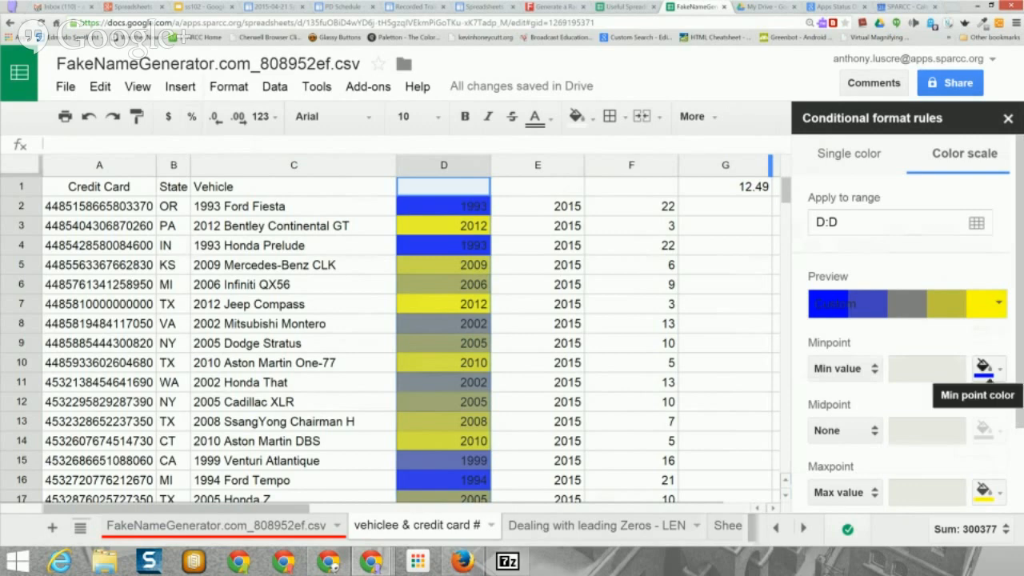
left_click(984, 368)
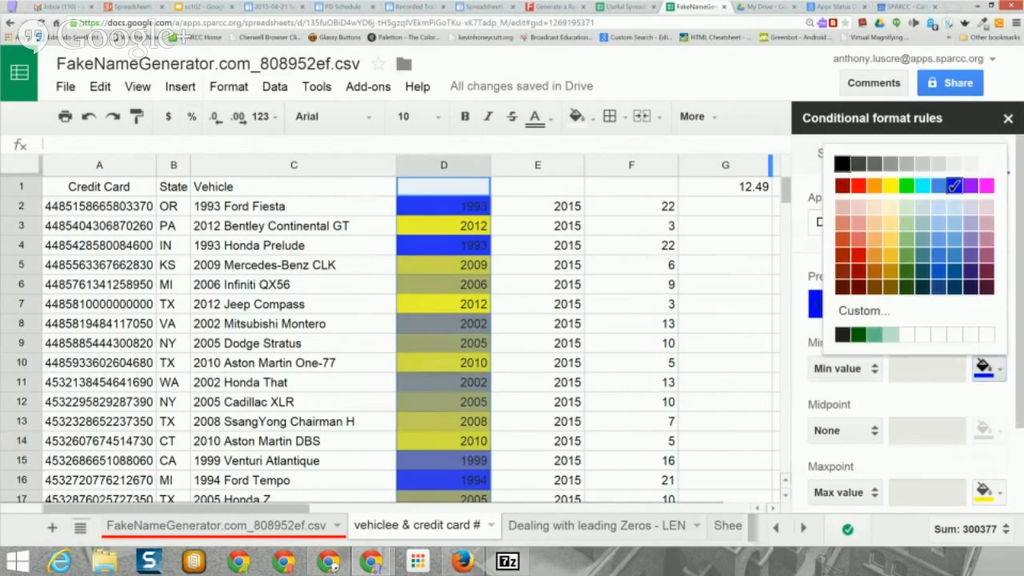
left_click(987, 164)
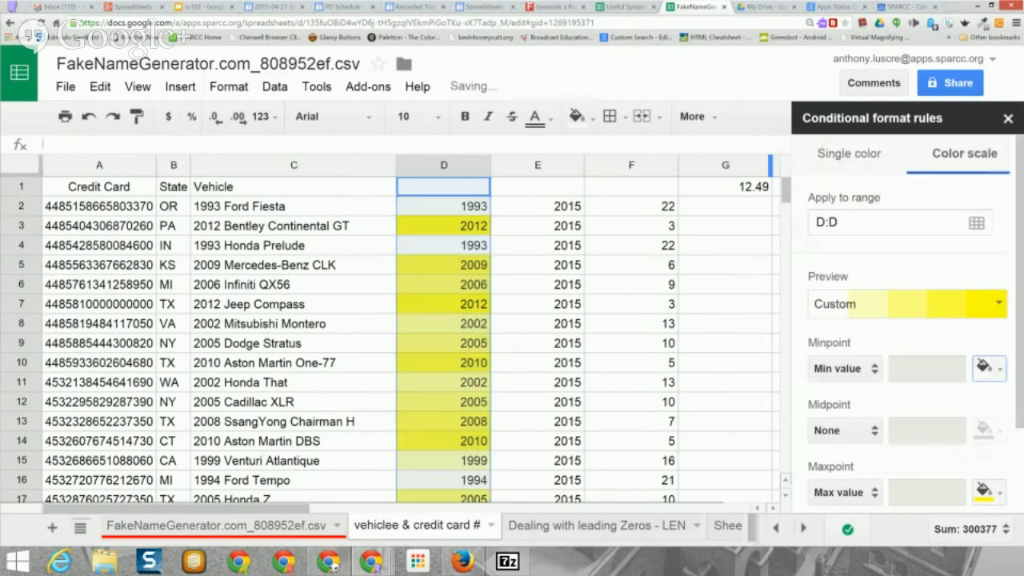
scroll(984, 368, "down", 2)
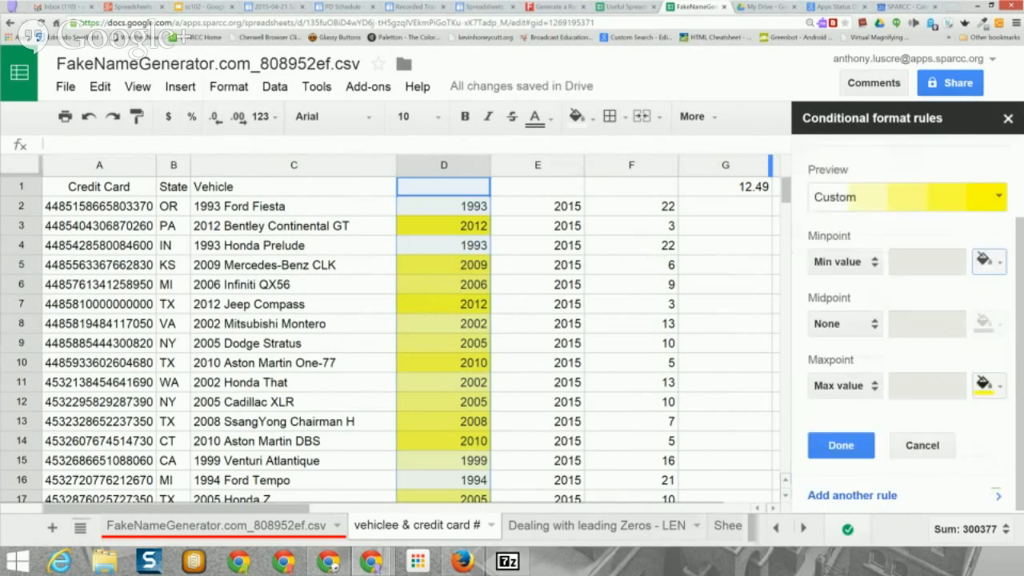
left_click(983, 386)
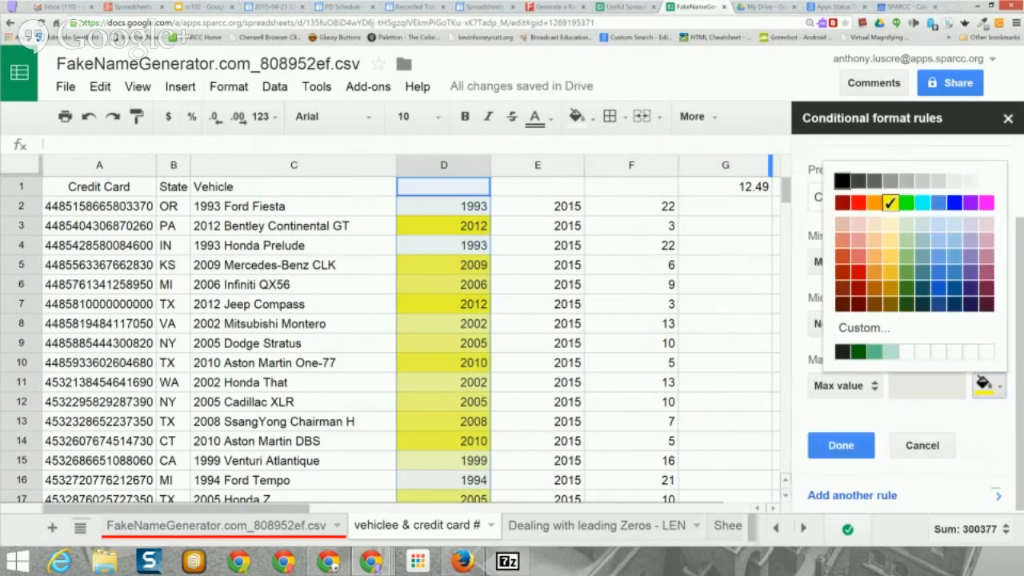
left_click(842, 181)
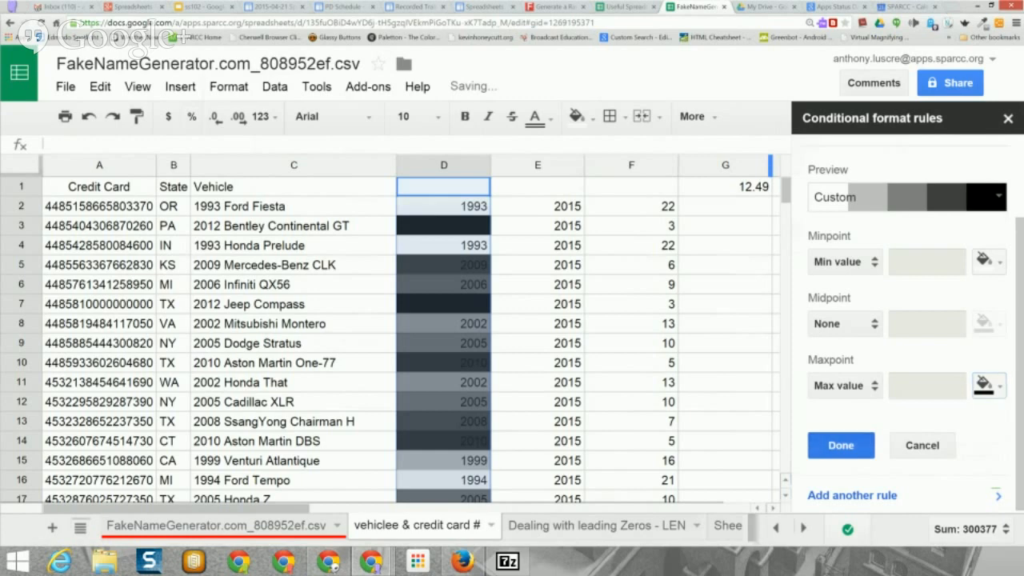
left_click(841, 445)
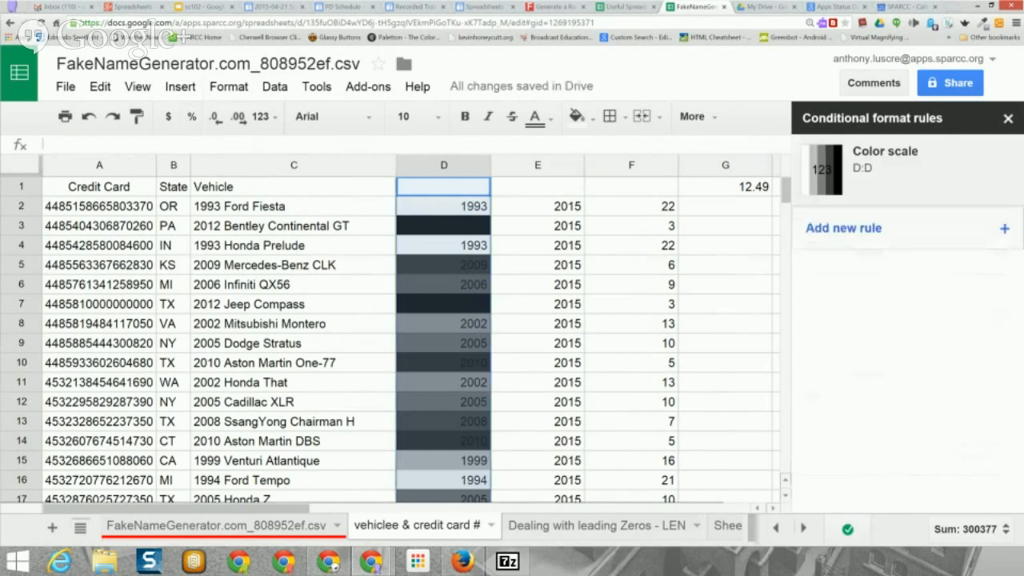
Step: Change column D's color scale to a red minpoint and a yellow maxpoint, save it and close the conditional format rules
left_click(884, 164)
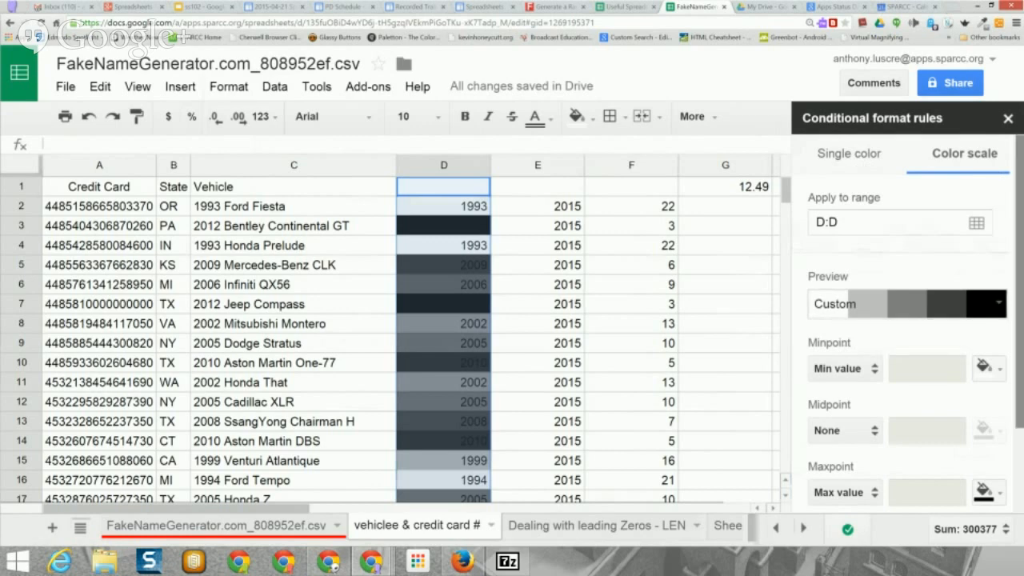
left_click(984, 367)
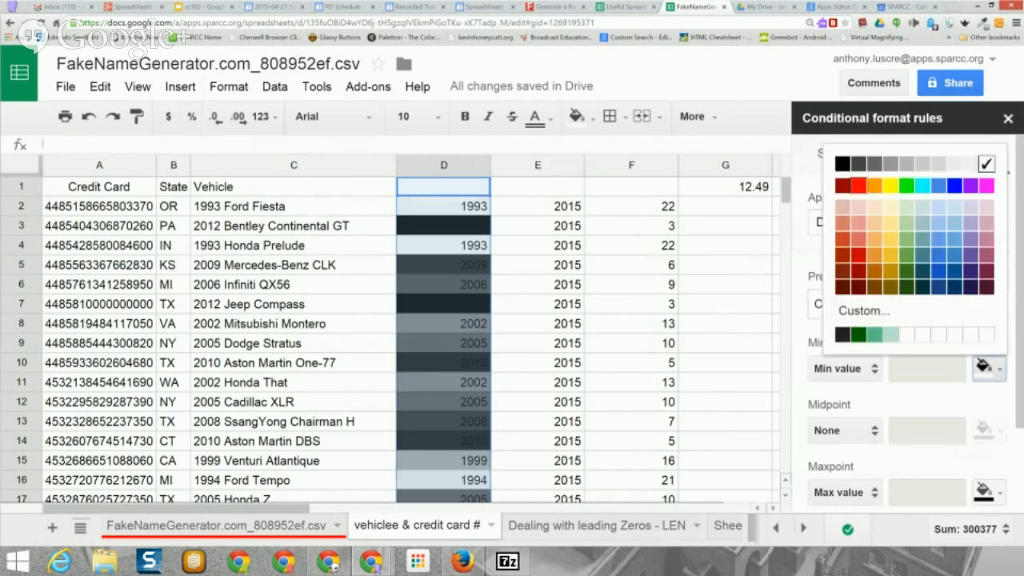
left_click(857, 185)
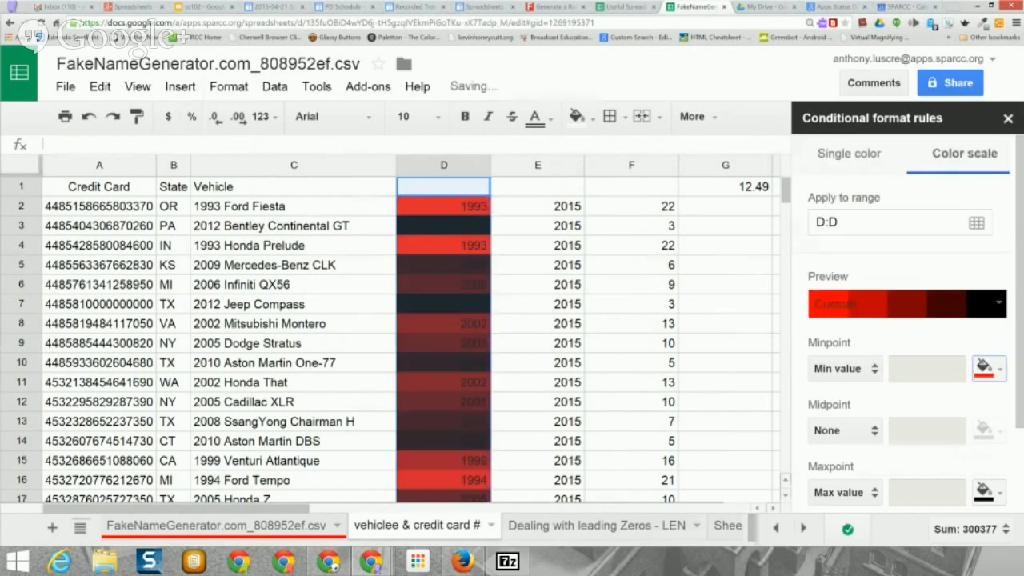
scroll(984, 432, "down", 2)
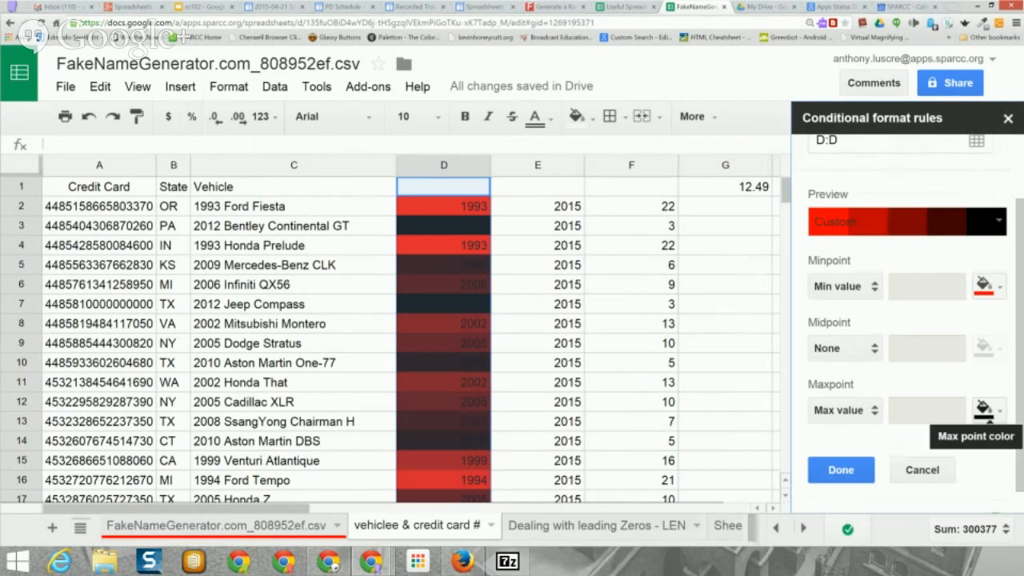
left_click(989, 410)
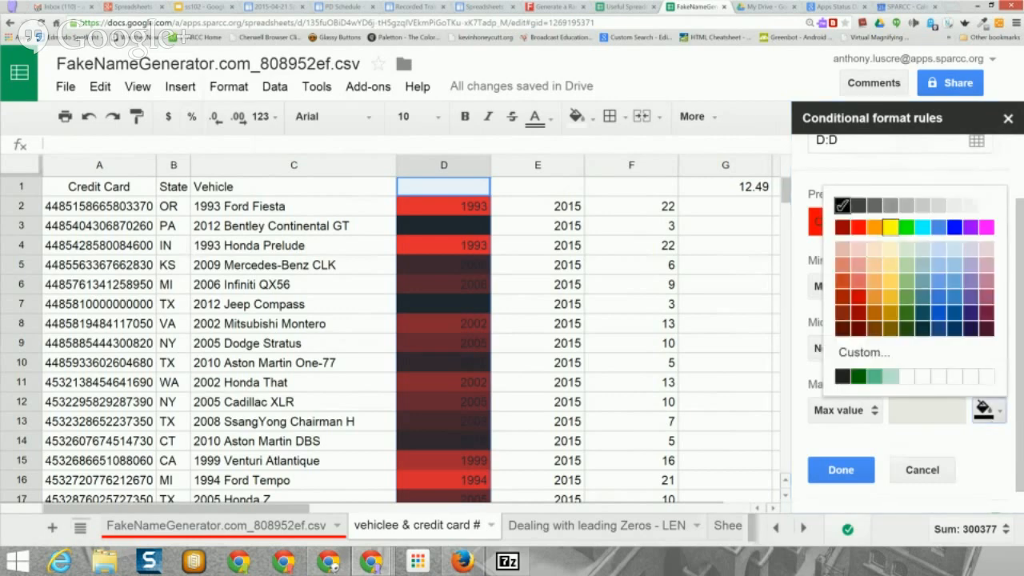
left_click(890, 227)
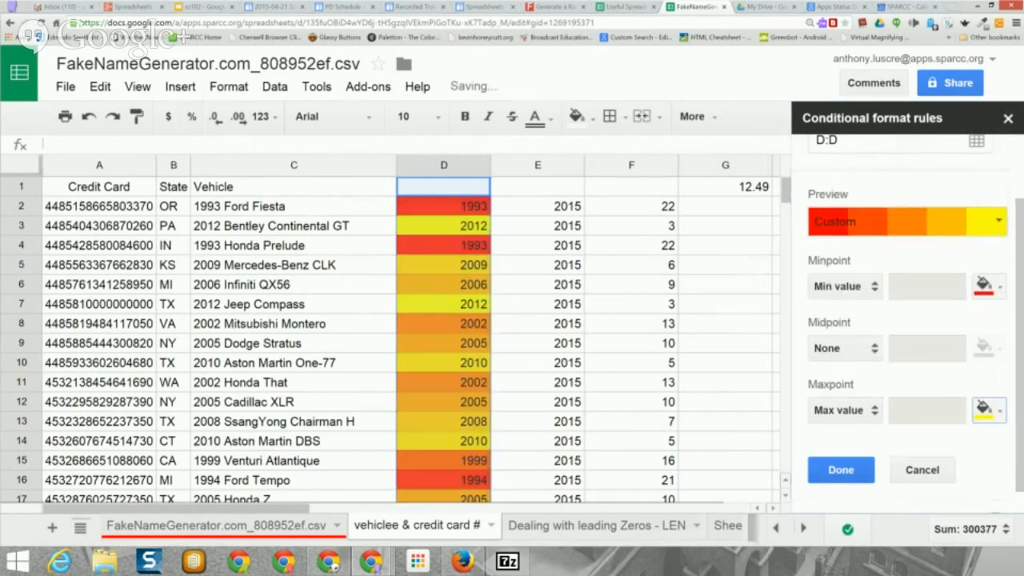
left_click(841, 470)
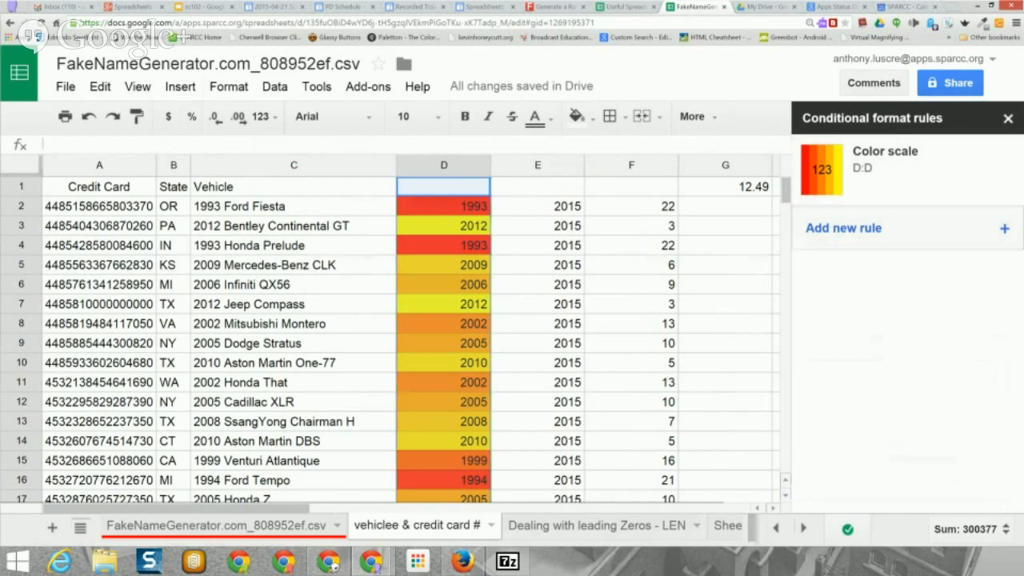
left_click(1008, 119)
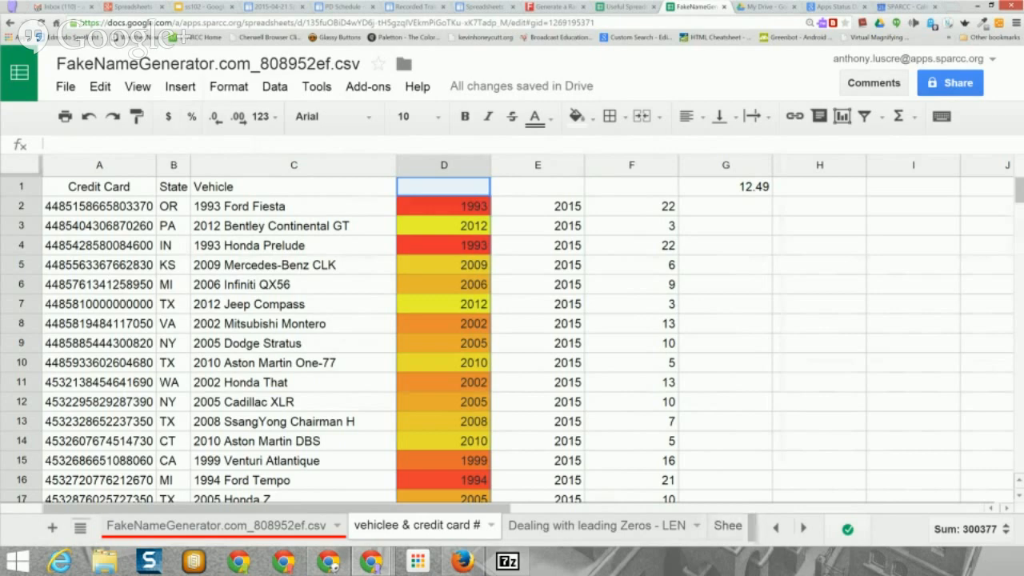
Step: On the "vehicle for pivot" sheet, fill D2's split formula down column D to the last vehicle row
left_click(803, 527)
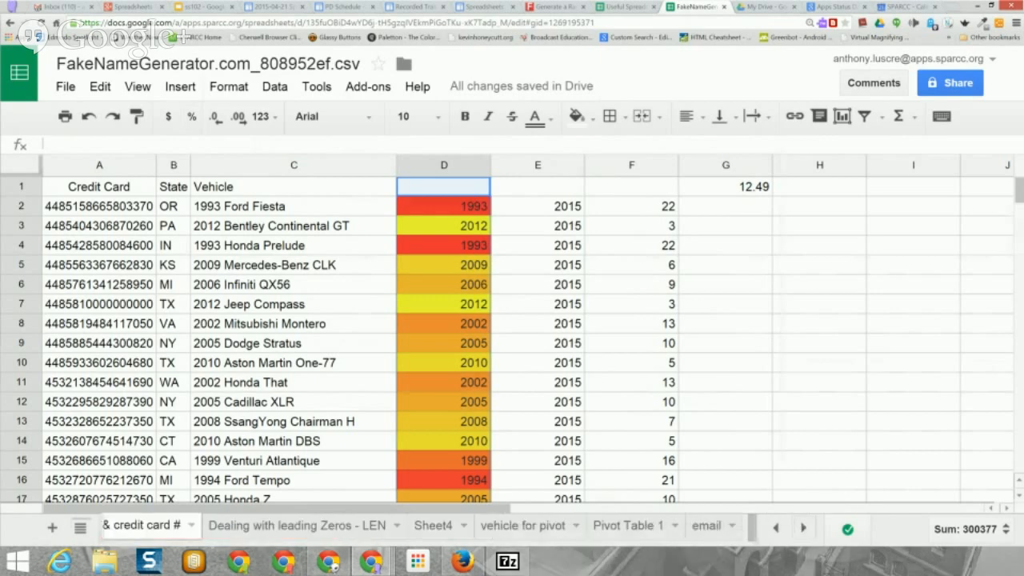
left_click(523, 525)
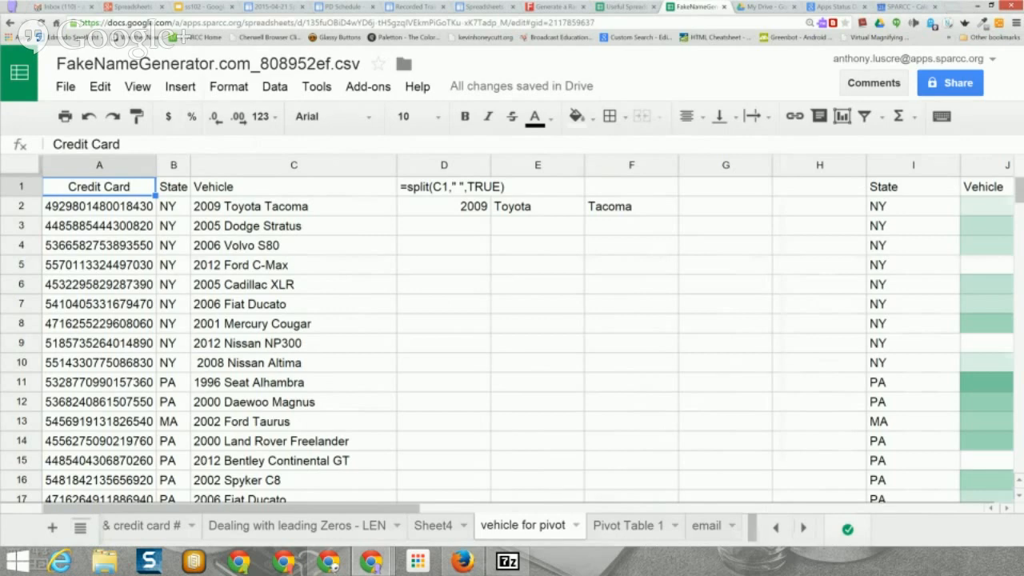
left_click(443, 206)
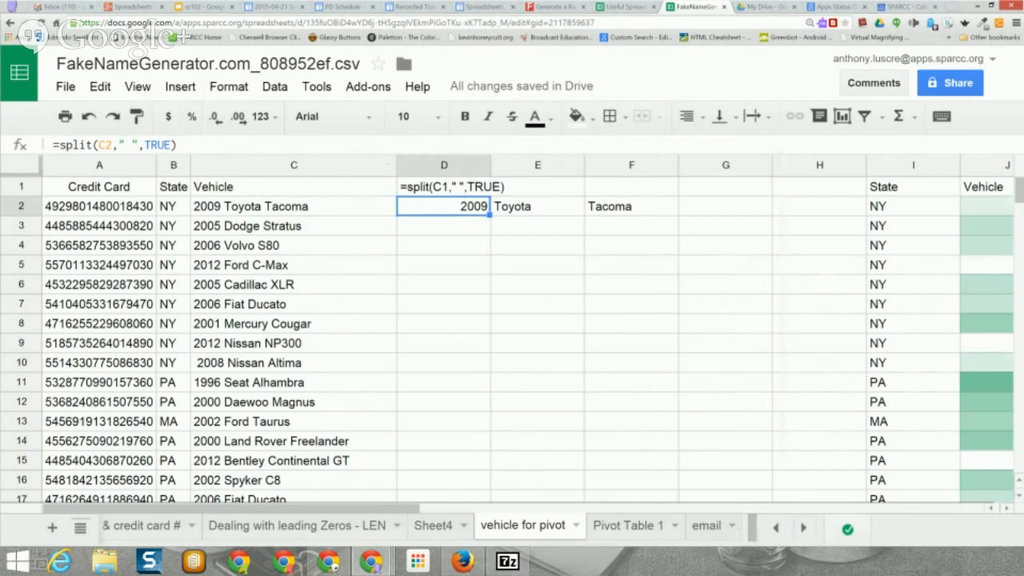
scroll(511, 336, "down", 20)
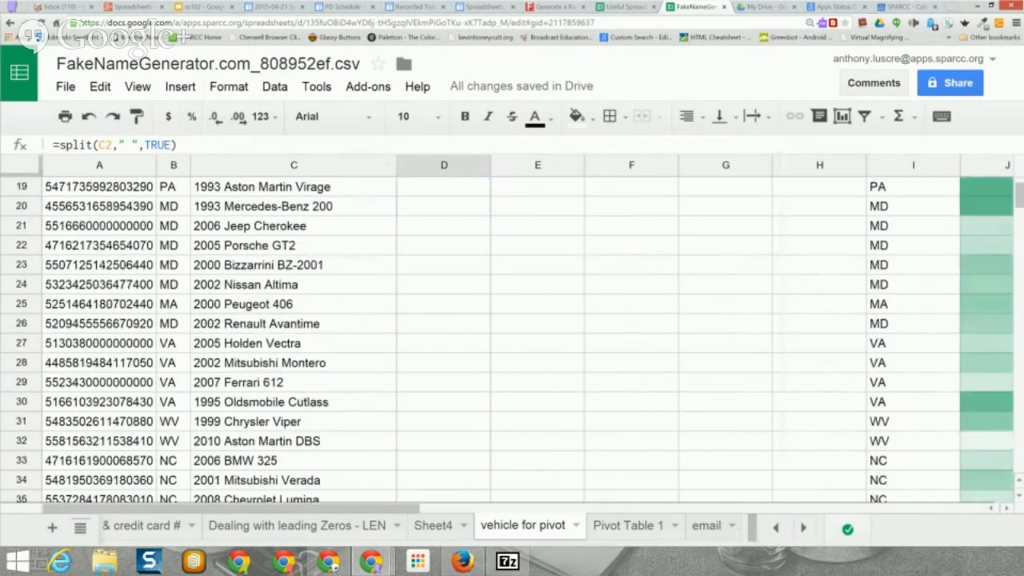
scroll(511, 336, "down", 16)
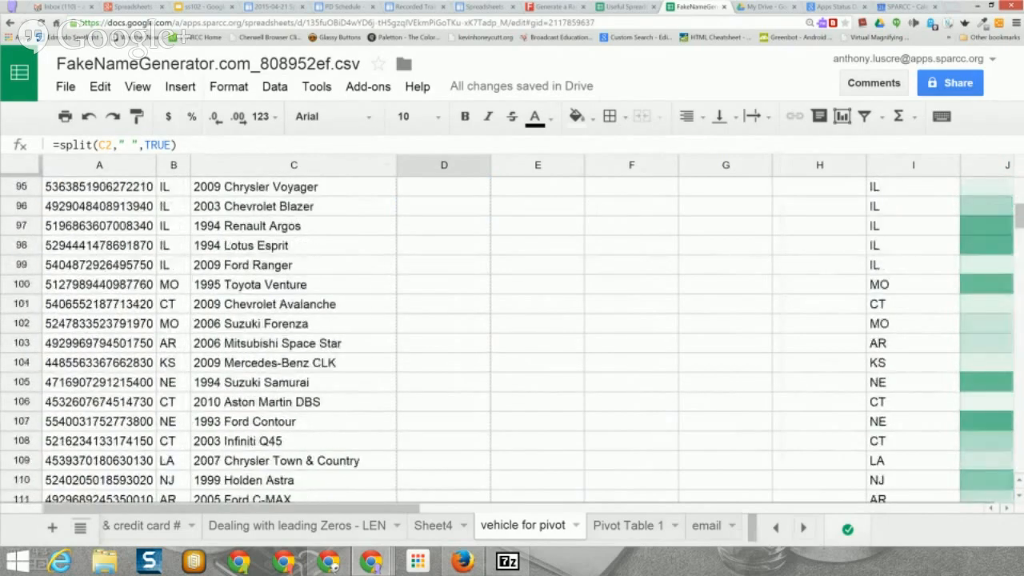
scroll(512, 344, "down", 5)
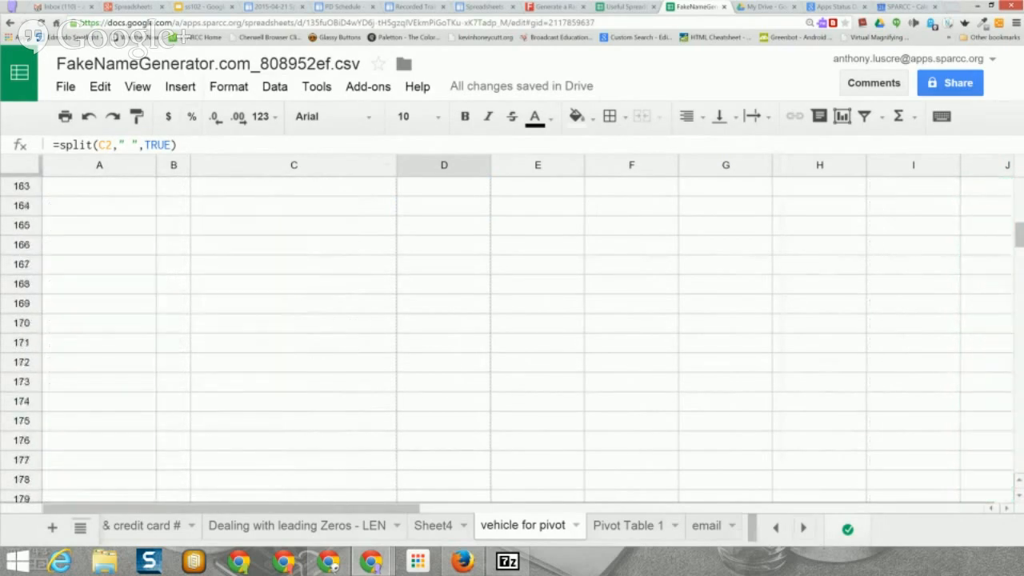
scroll(512, 344, "up", 20)
scroll(512, 344, "down", 18)
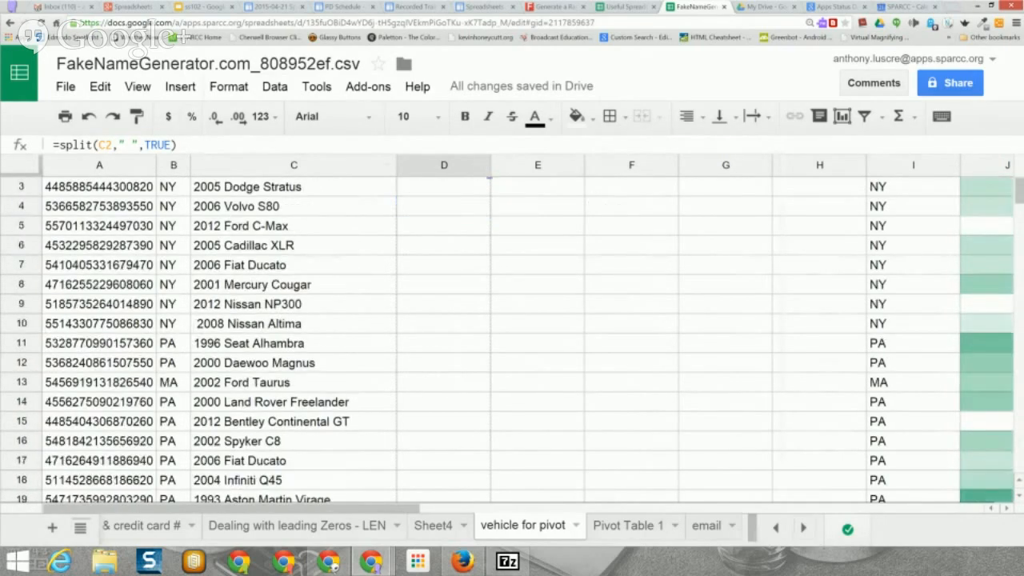
scroll(512, 344, "down", 20)
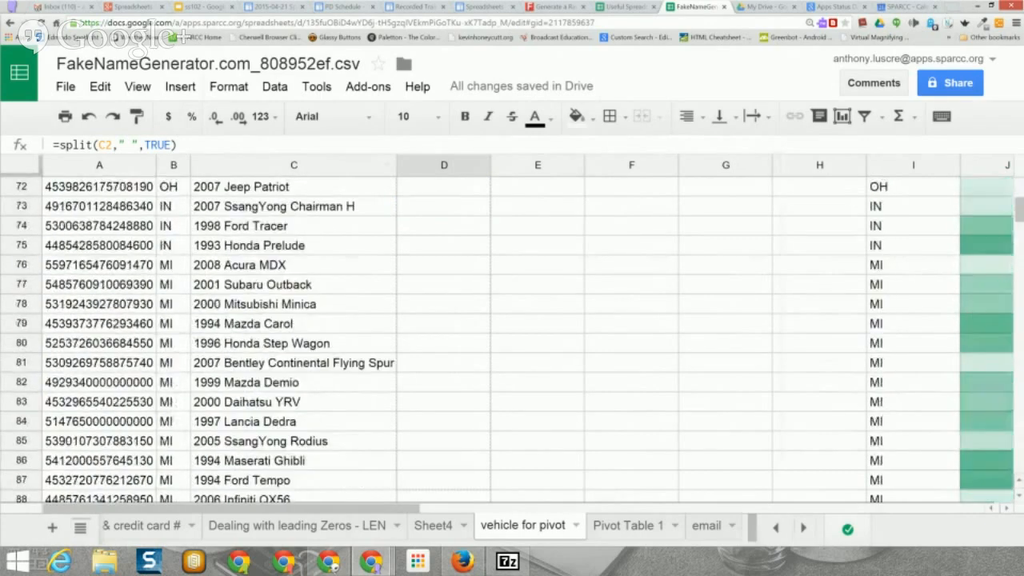
scroll(512, 344, "down", 12)
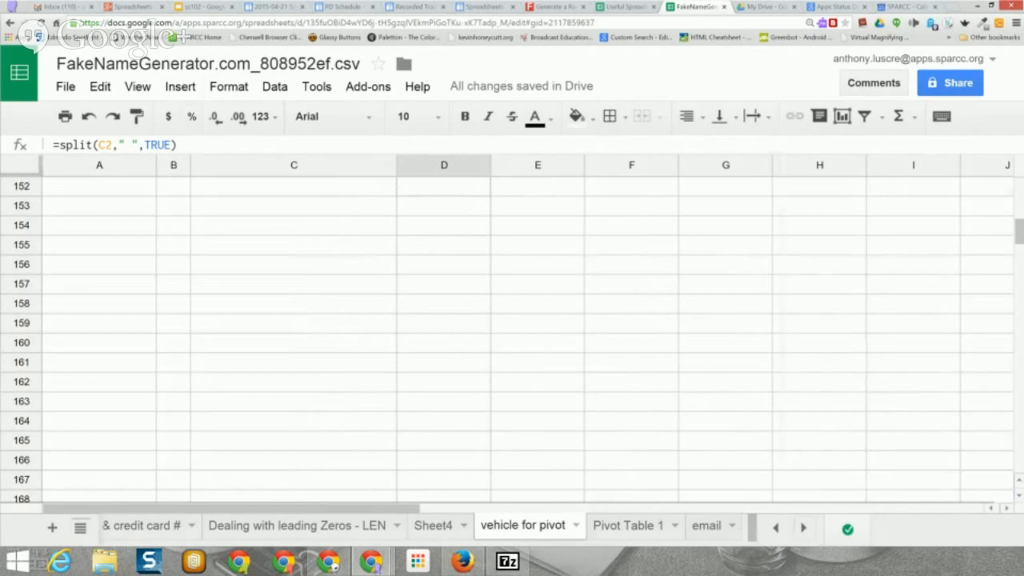
left_click_drag(480, 186, 480, 171)
scroll(480, 171, "up", 8)
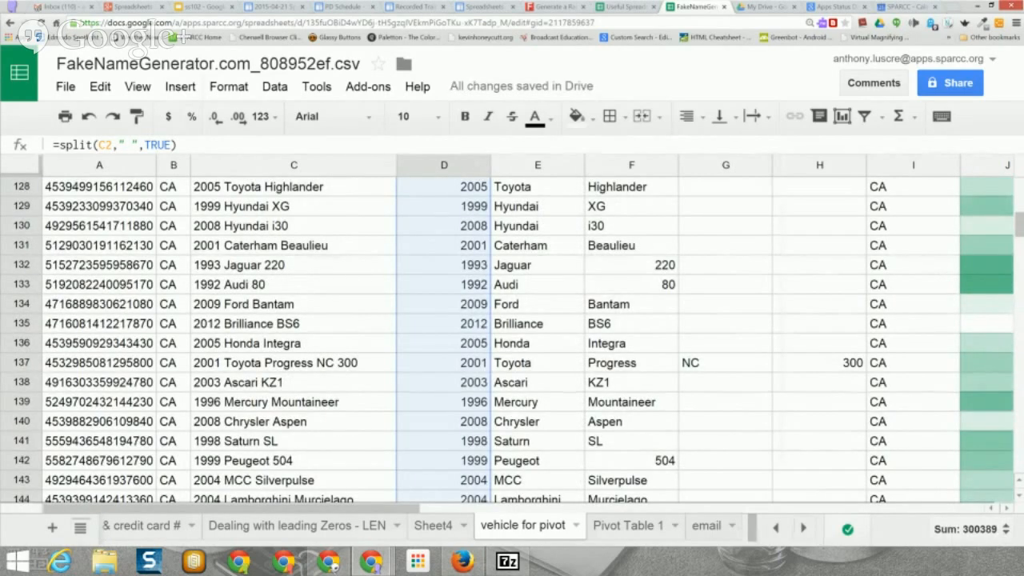
Step: Copy column D and paste it over itself as values only to replace the split formulas
left_click(433, 168)
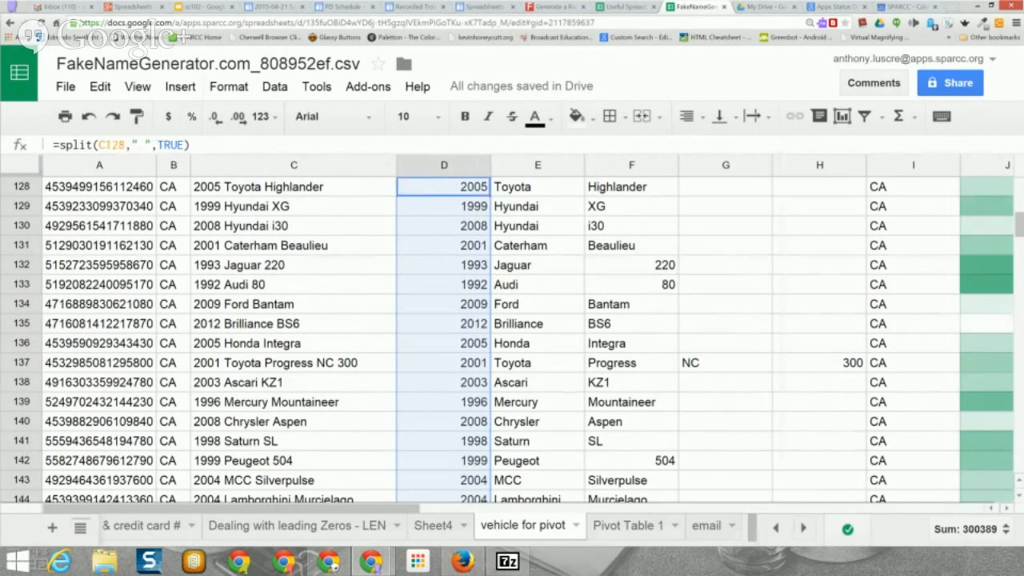
right_click(433, 168)
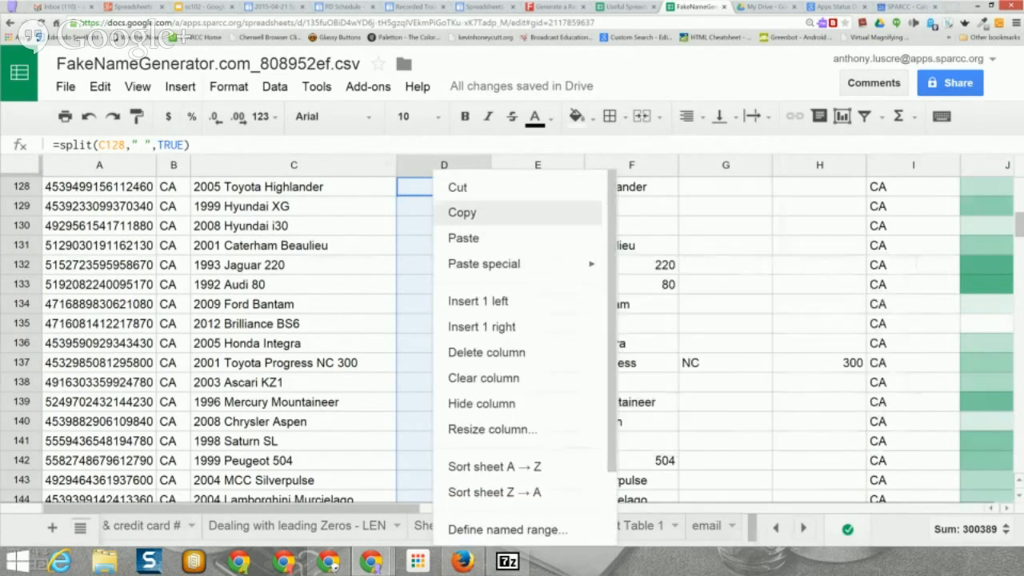
left_click(462, 212)
right_click(436, 218)
mouse_move(486, 312)
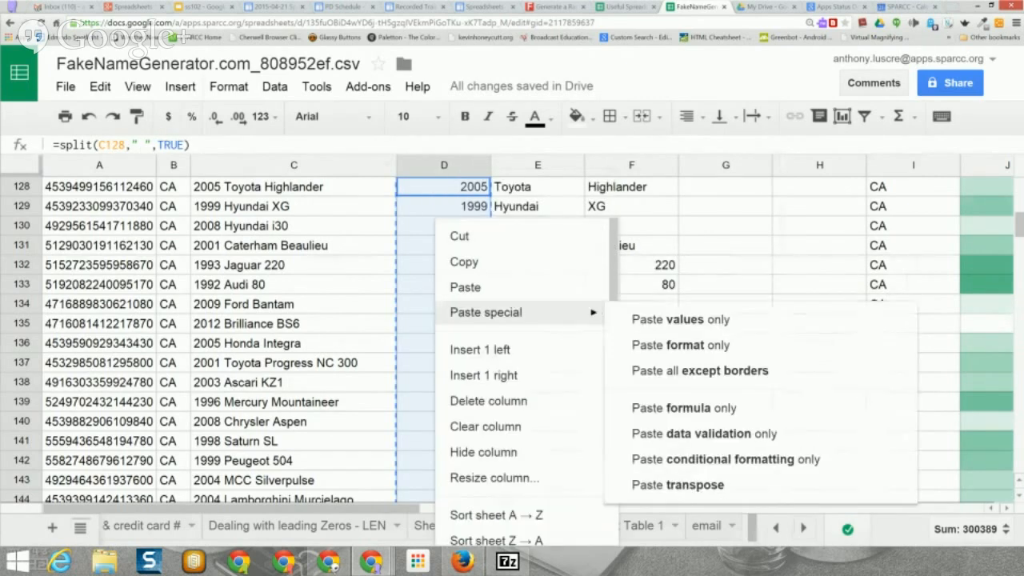
left_click(680, 318)
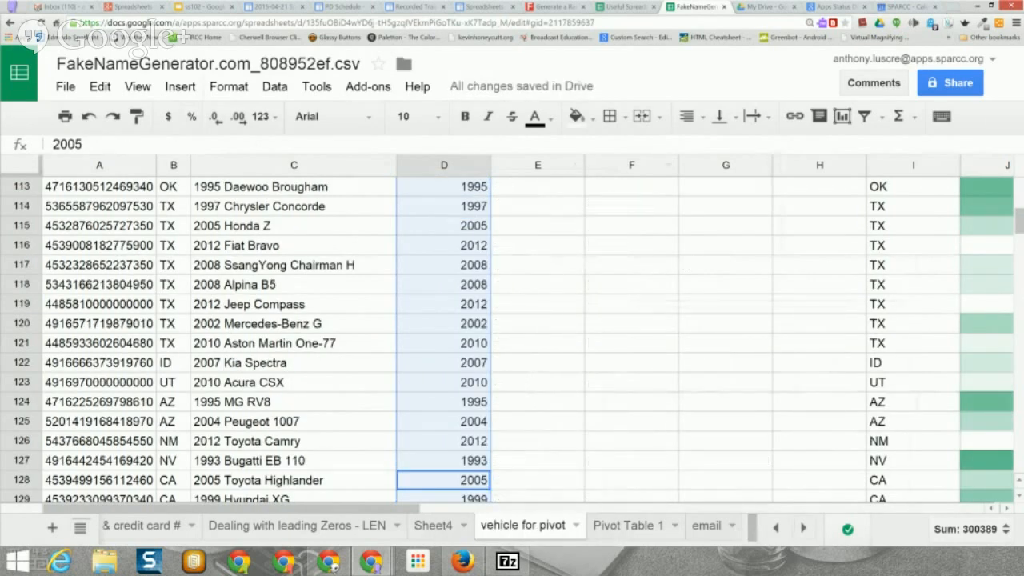
Step: Replace the formula text in header cell D1 with YEAR
scroll(512, 336, "up", 20)
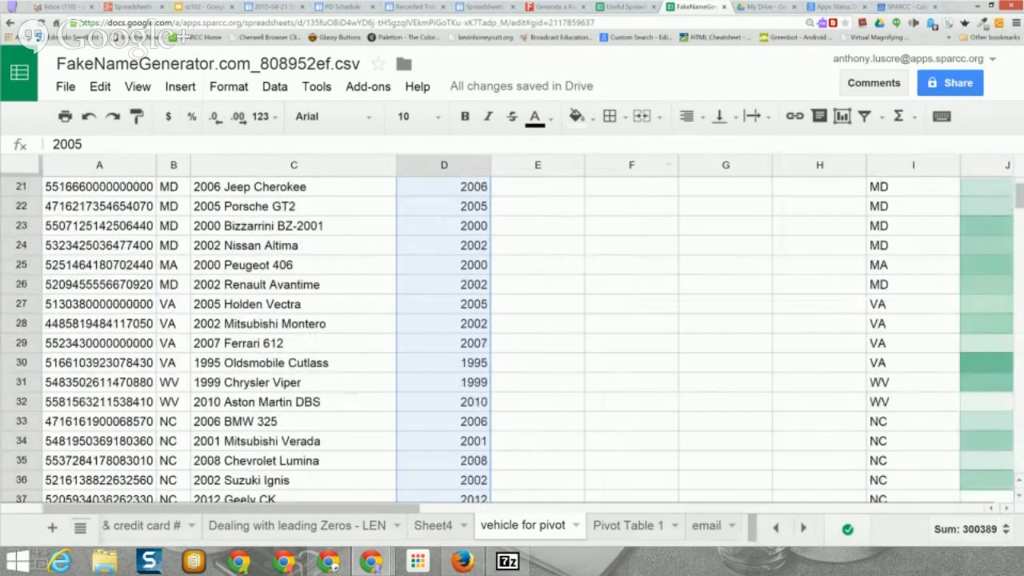
scroll(512, 336, "up", 5)
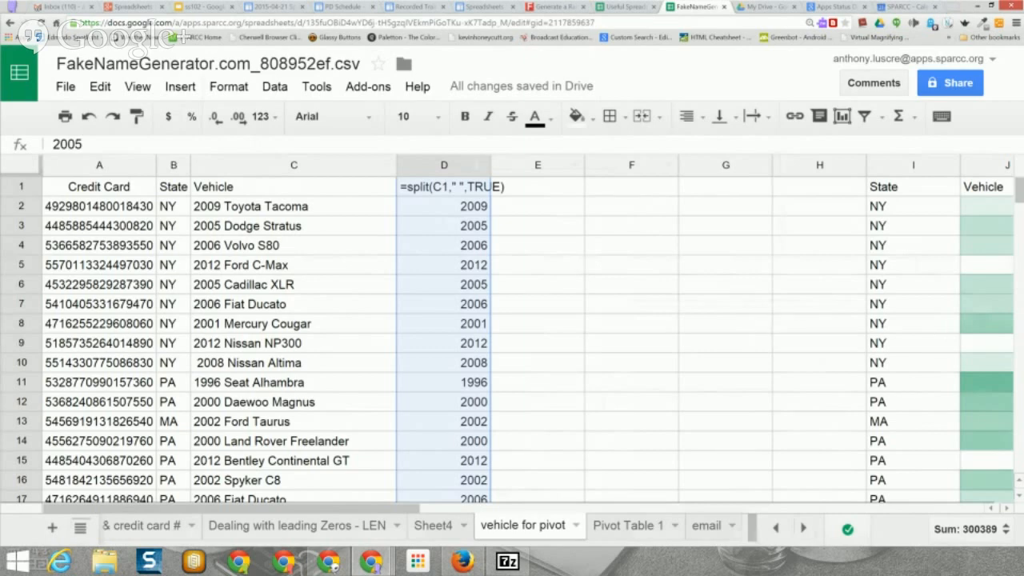
left_click(456, 226)
left_click(453, 187)
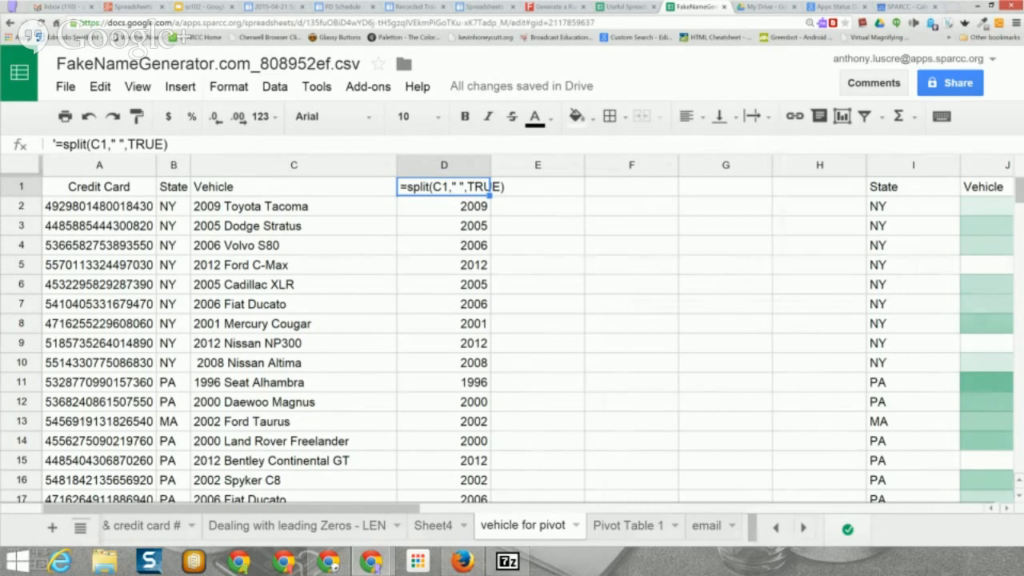
type("dAT")
key("BackSpace")
key("BackSpace")
key("BackSpace")
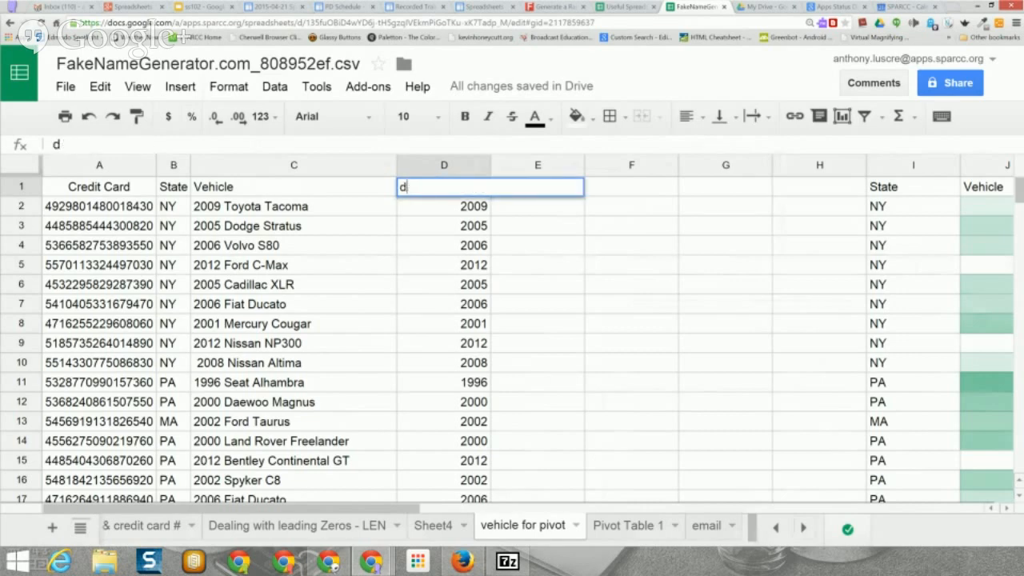
type("YEAR")
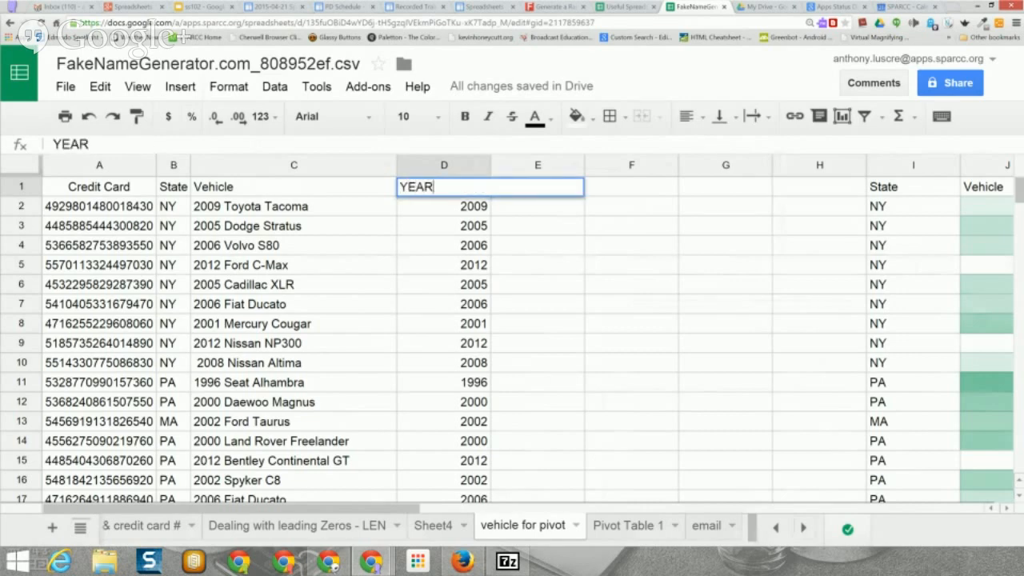
key("Return")
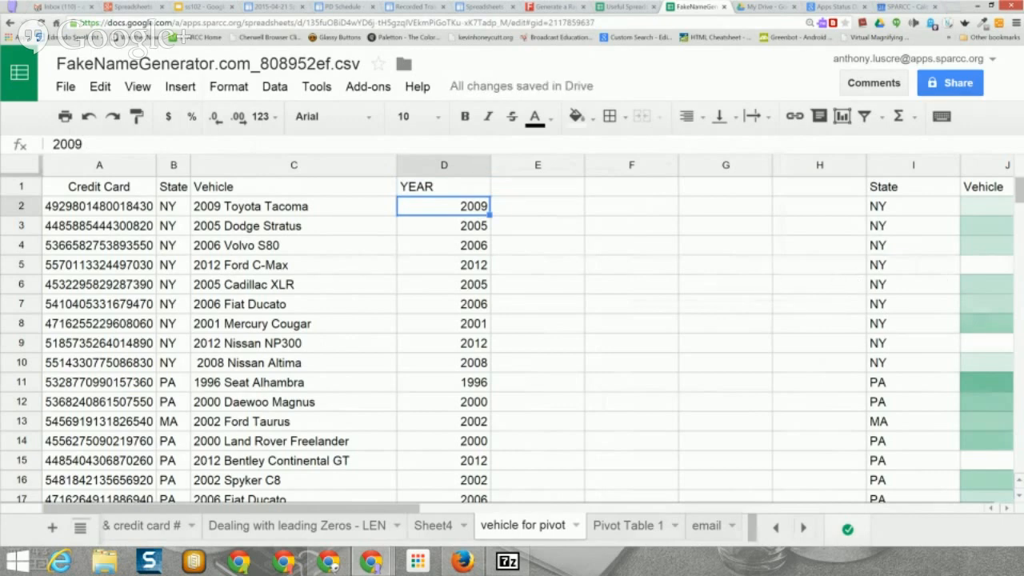
Step: Narrow the Vehicle and YEAR columns, and move the Vehicle column to E so that YEAR sits beside State
left_click_drag(489, 165, 337, 165)
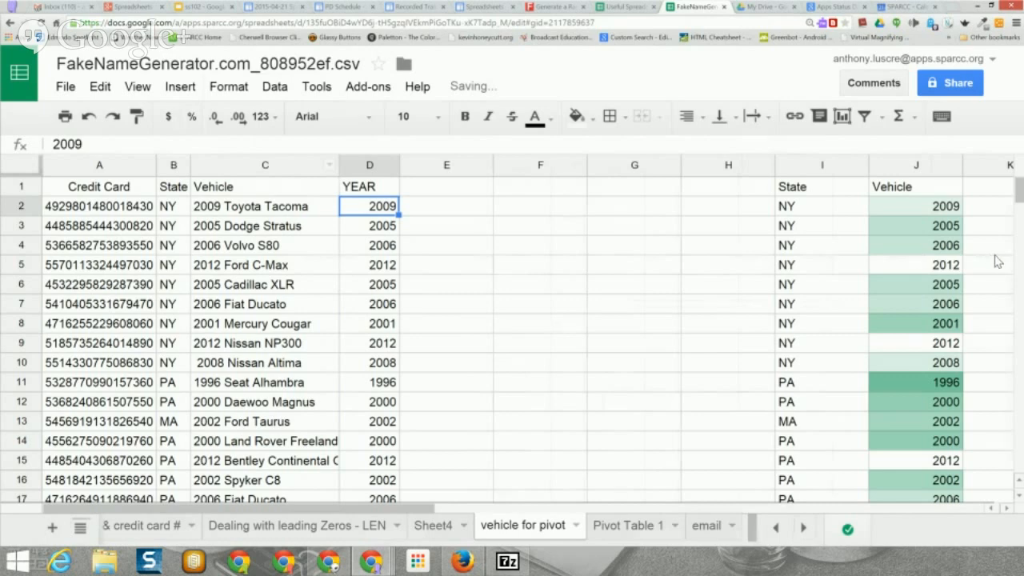
left_click(265, 165)
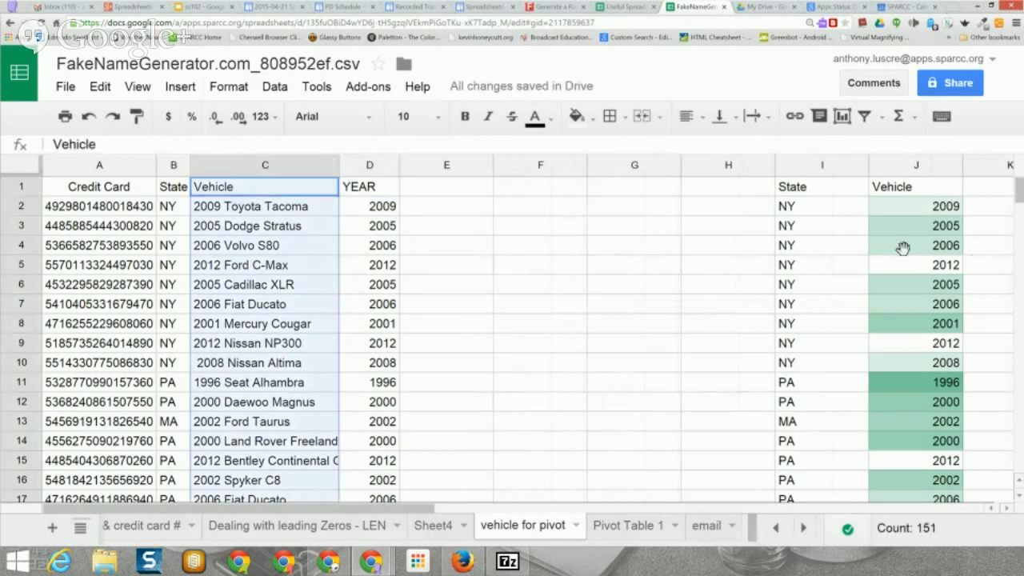
left_click_drag(264, 165, 495, 165)
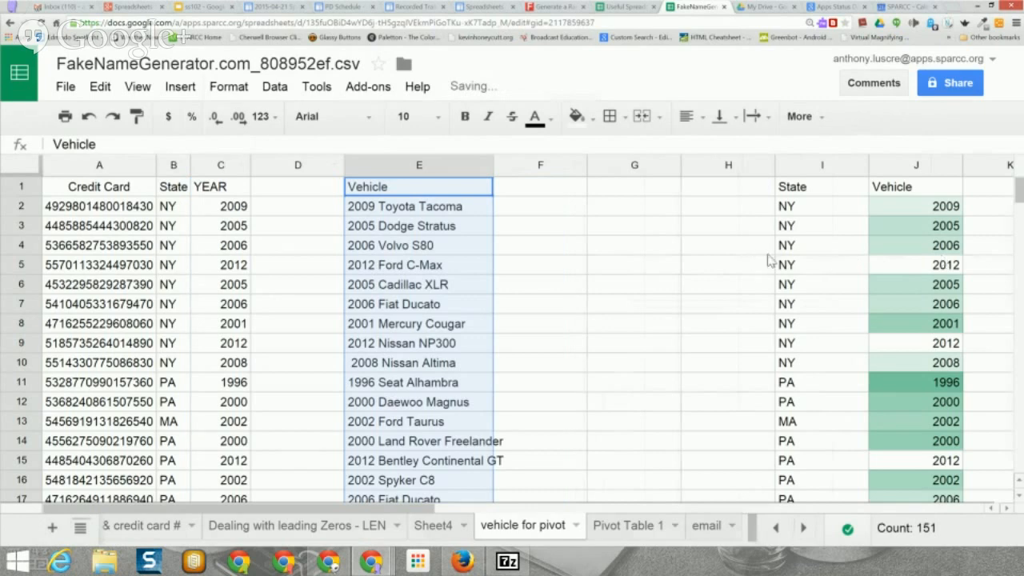
Step: Create a pivot table report from the State and YEAR columns (B:C)
left_click_drag(172, 165, 229, 165)
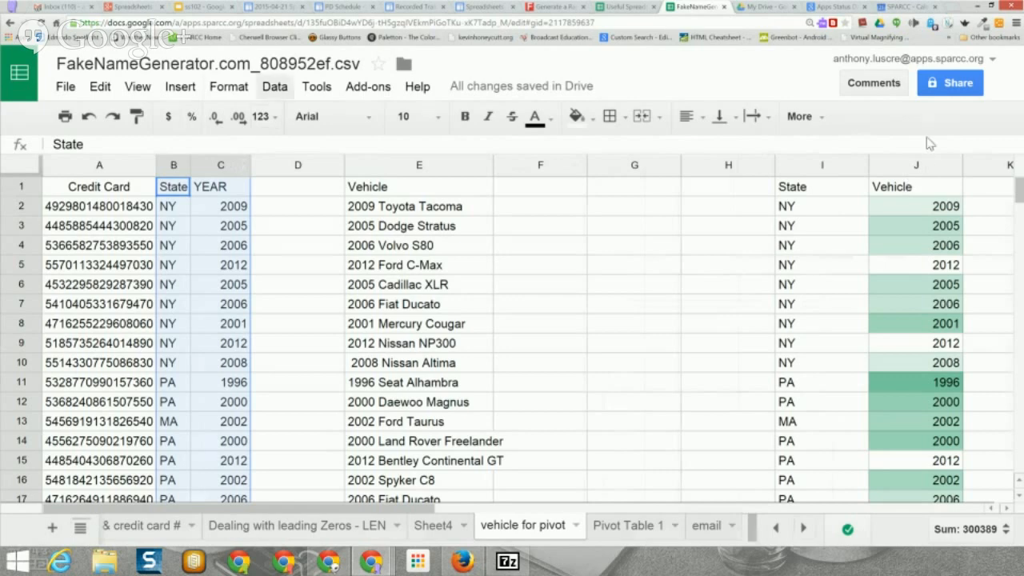
left_click(275, 86)
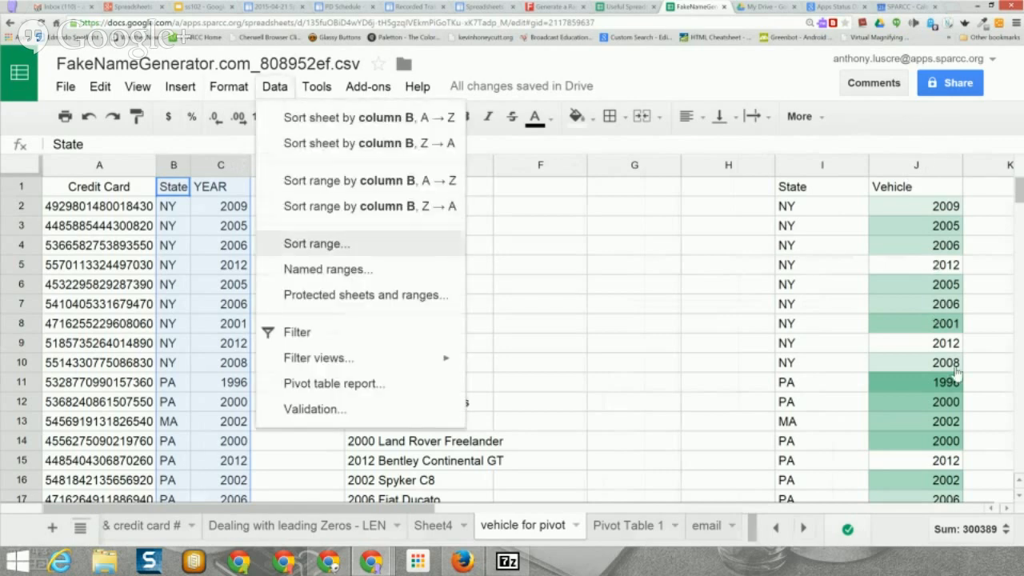
left_click(334, 383)
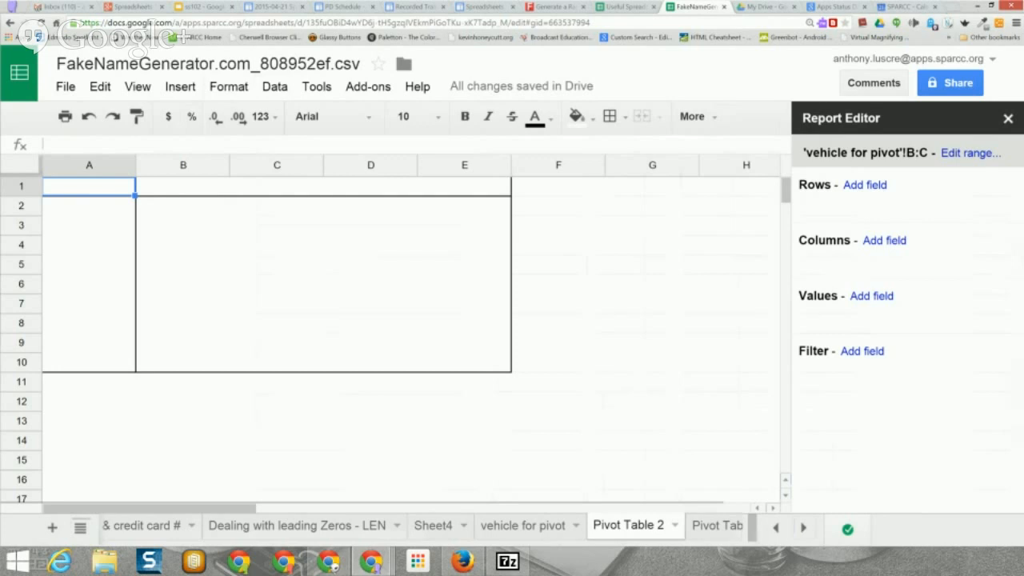
Step: Group the pivot table rows by State and add YEAR as the values field
left_click(865, 185)
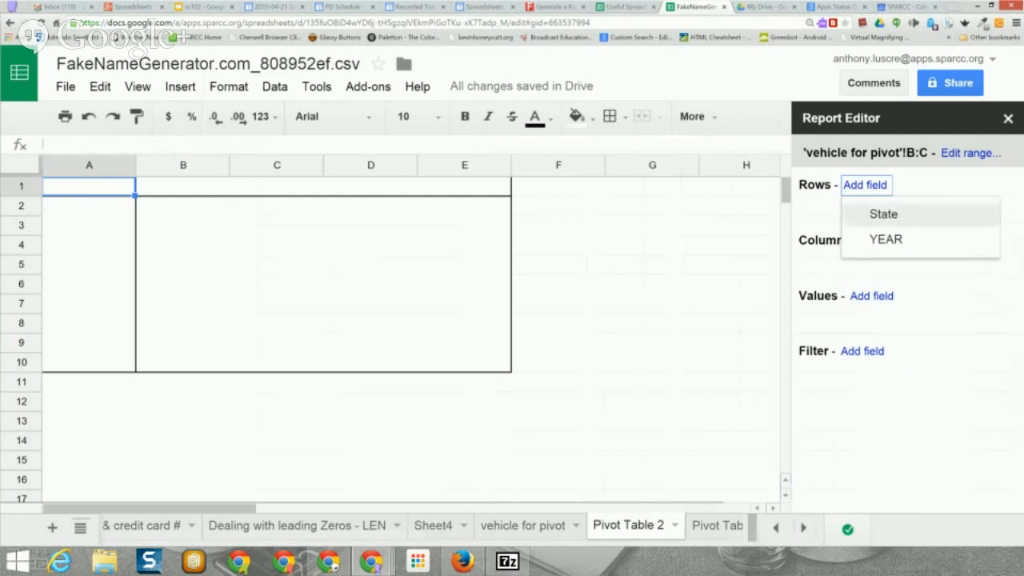
left_click(883, 213)
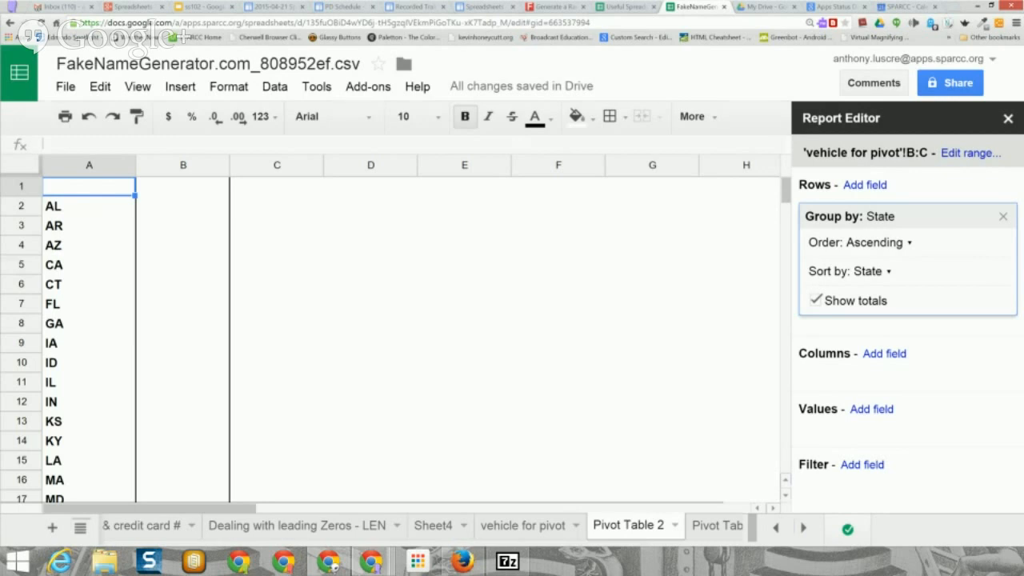
left_click(871, 409)
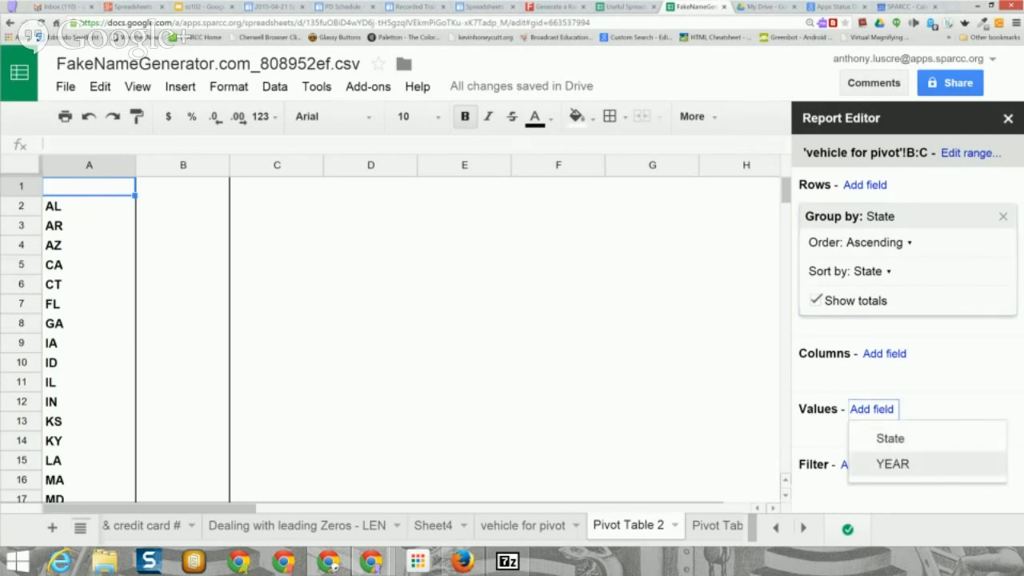
left_click(892, 464)
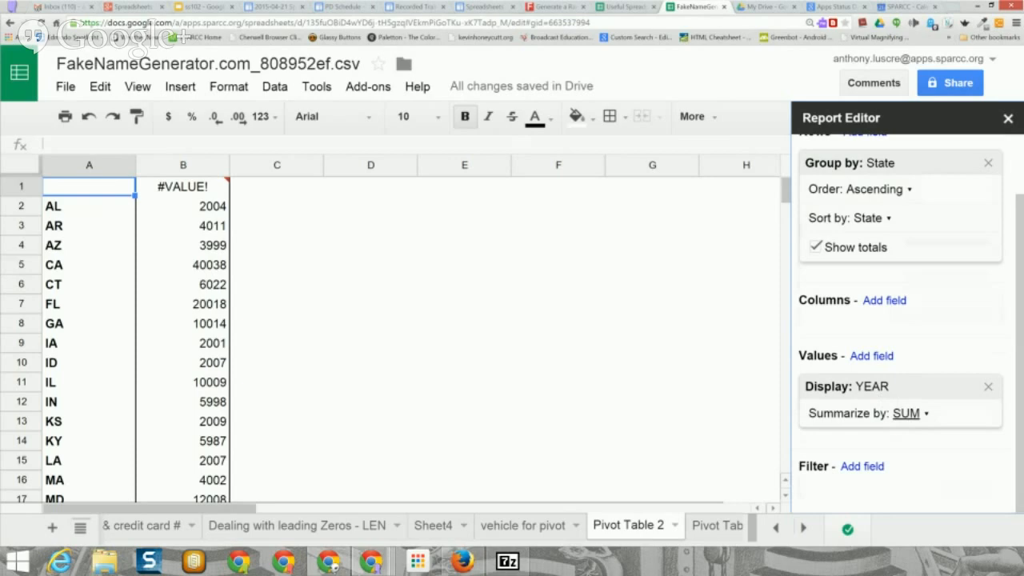
Step: Summarize the pivot table's YEAR values by COUNT and check the per-state counts through the Grand Total
left_click(909, 413)
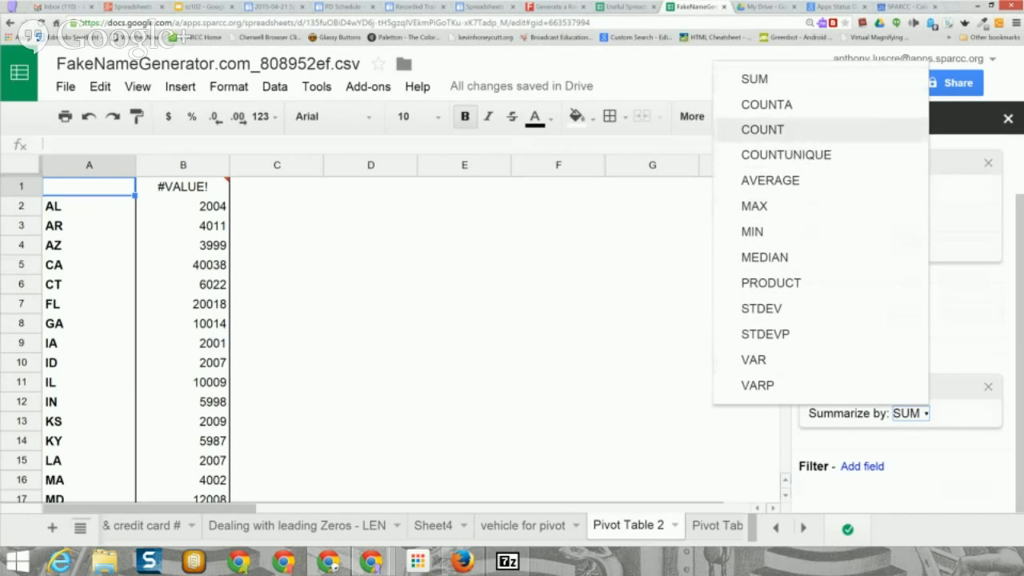
left_click(762, 129)
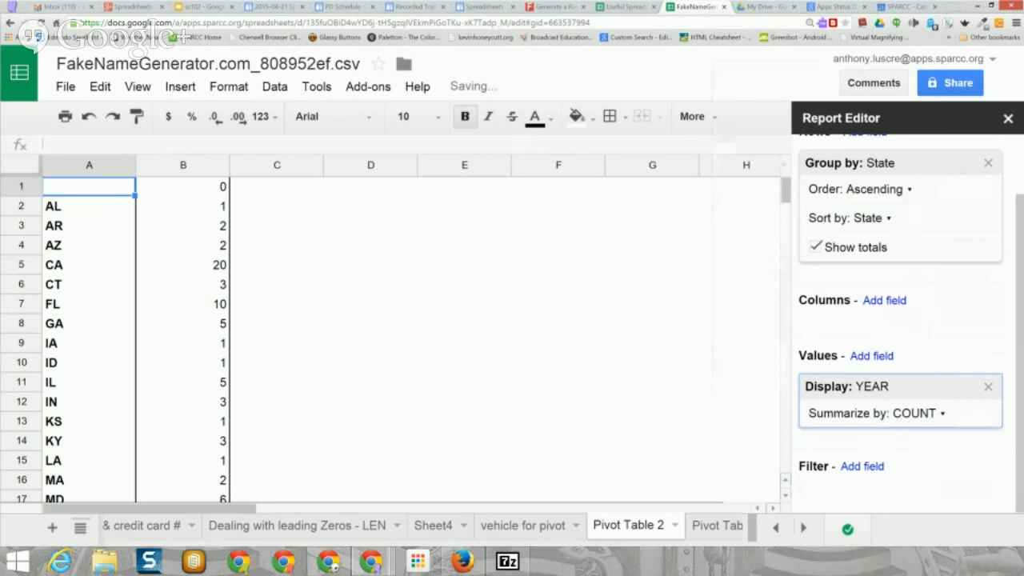
left_click(370, 362)
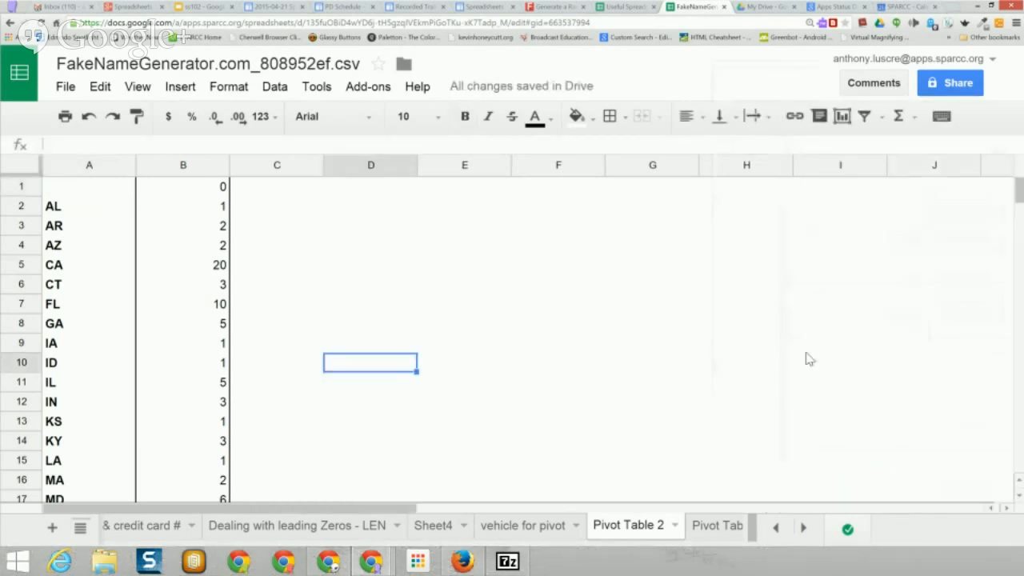
scroll(811, 498, "down", 5)
scroll(811, 563, "down", 5)
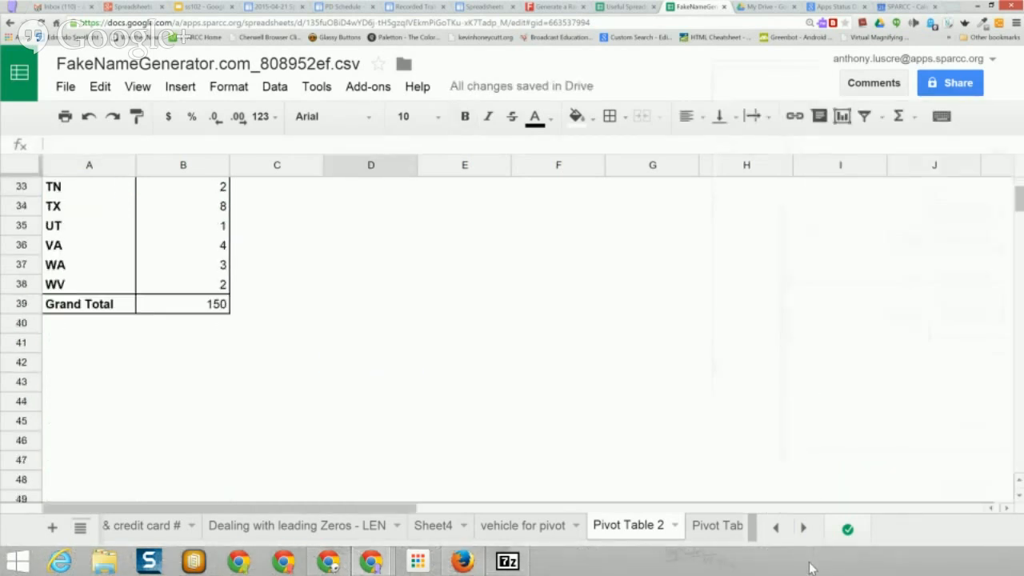
scroll(811, 564, "up", 10)
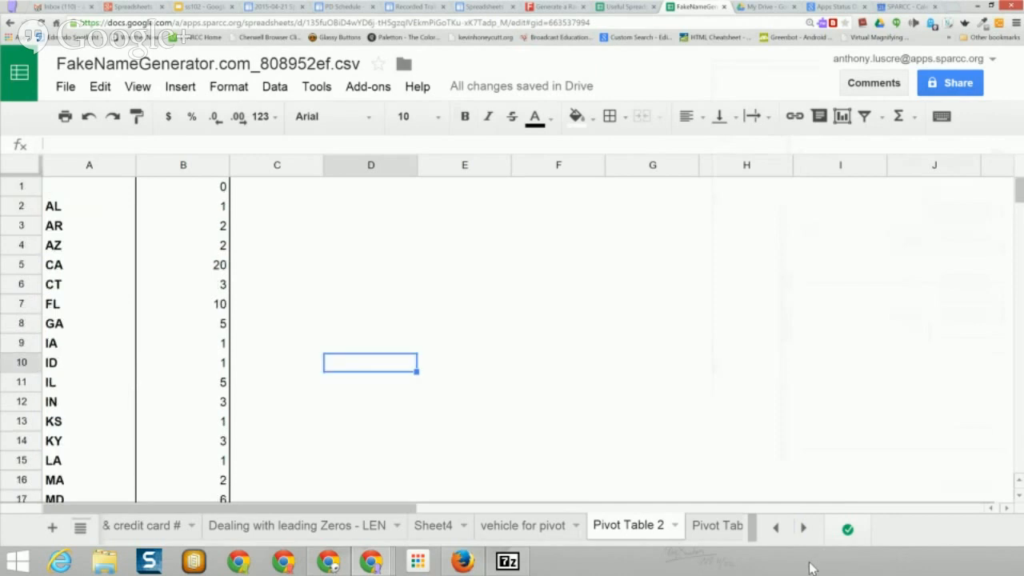
left_click(746, 284)
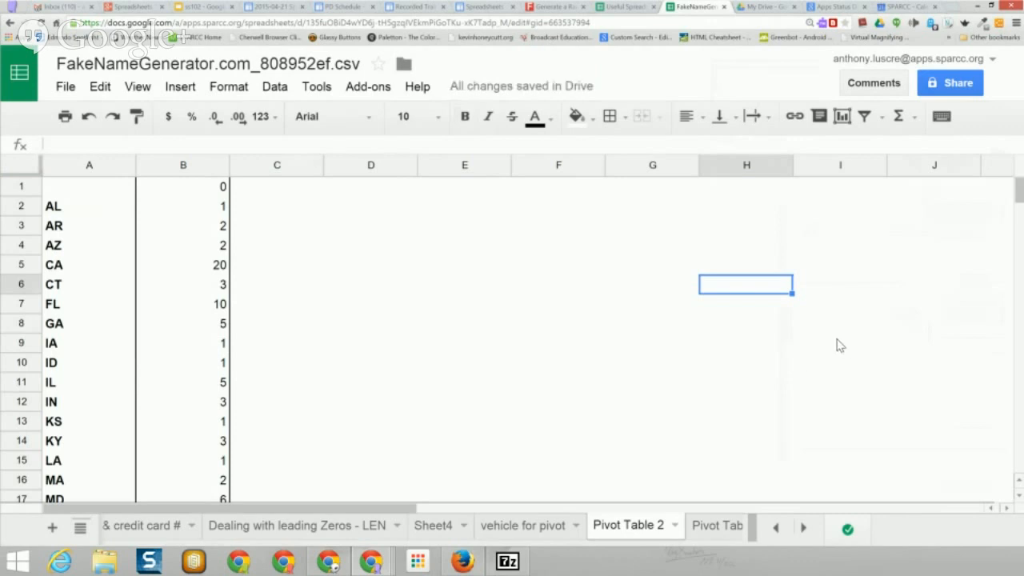
left_click(89, 117)
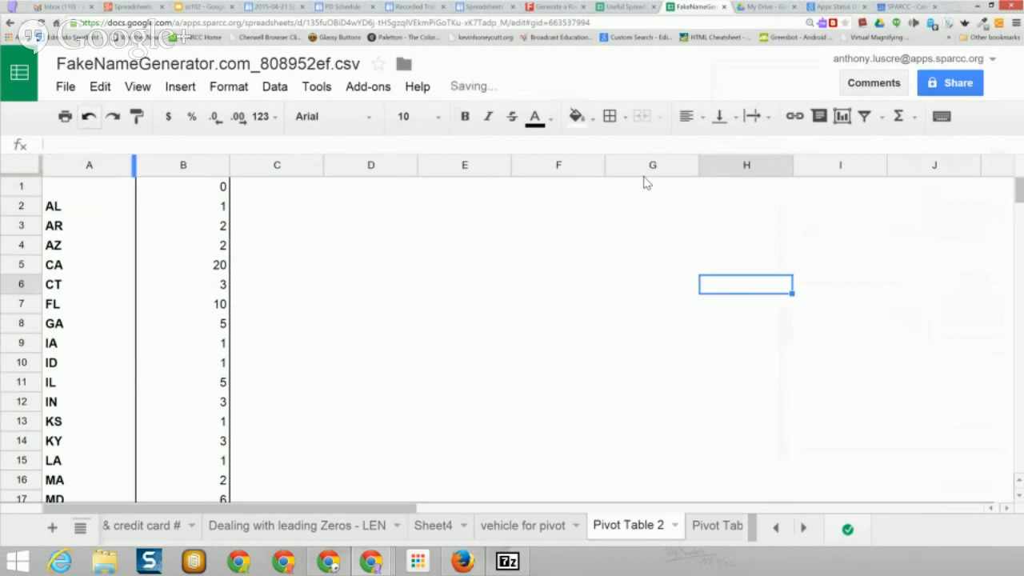
left_click(274, 87)
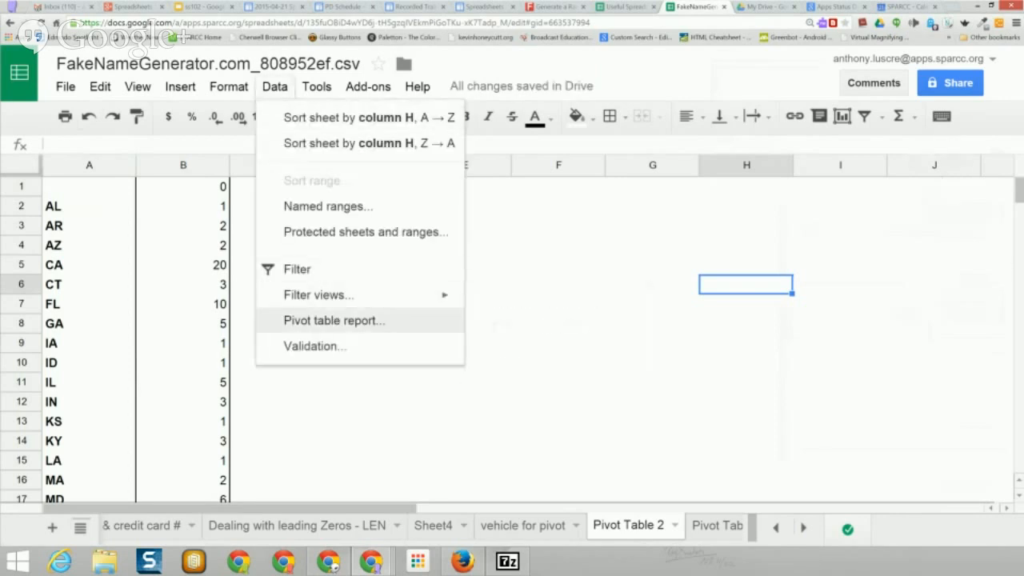
left_click(334, 320)
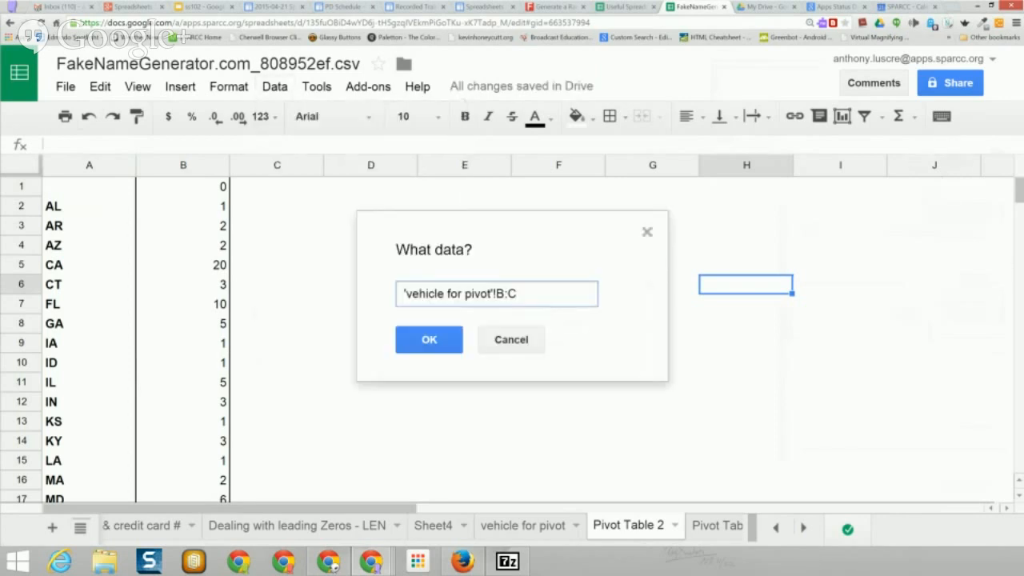
left_click(647, 232)
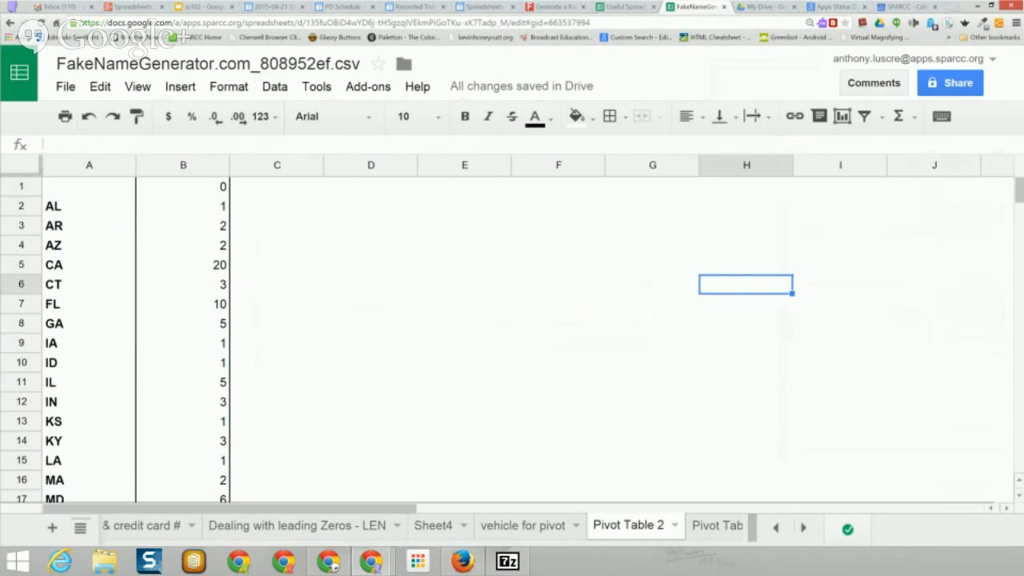
left_click(840, 226)
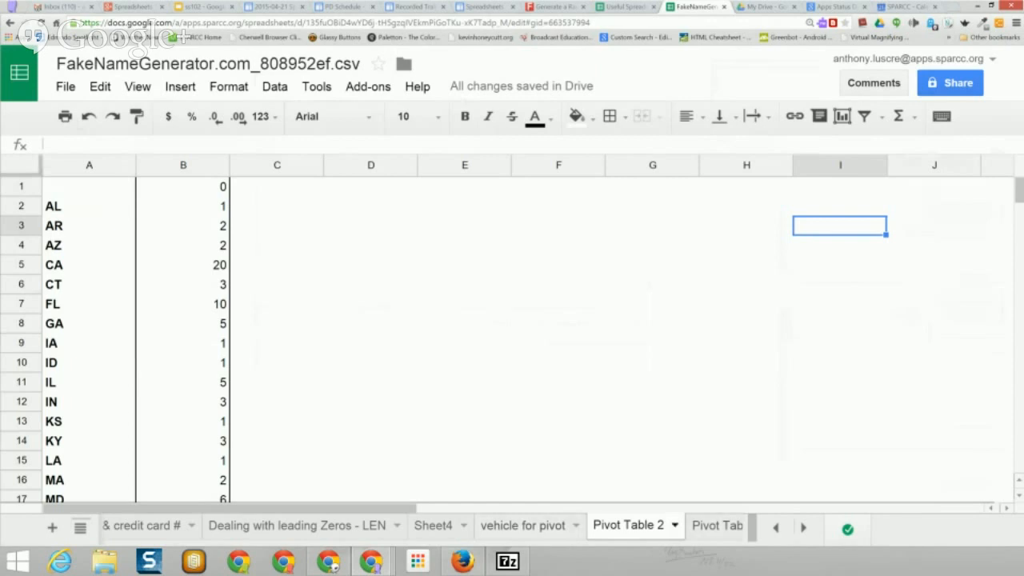
Step: Delete the Pivot Table 2 sheet and confirm the deletion
left_click(674, 524)
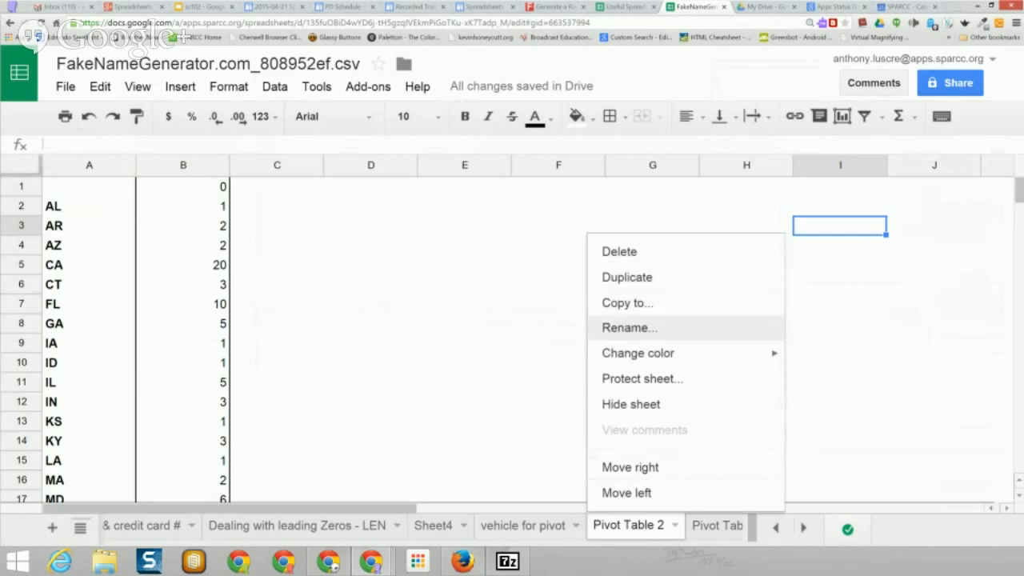
left_click(619, 251)
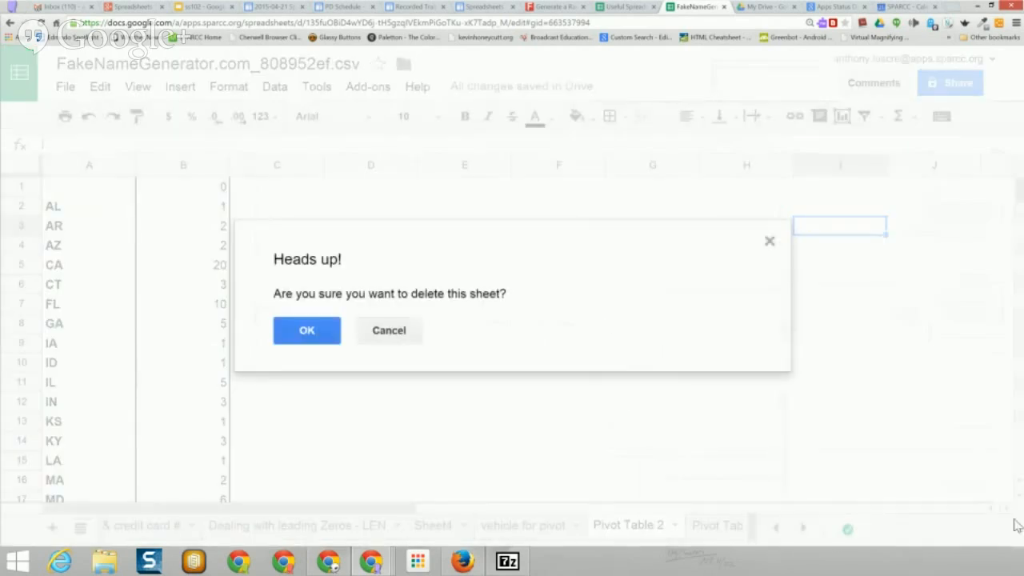
left_click(308, 330)
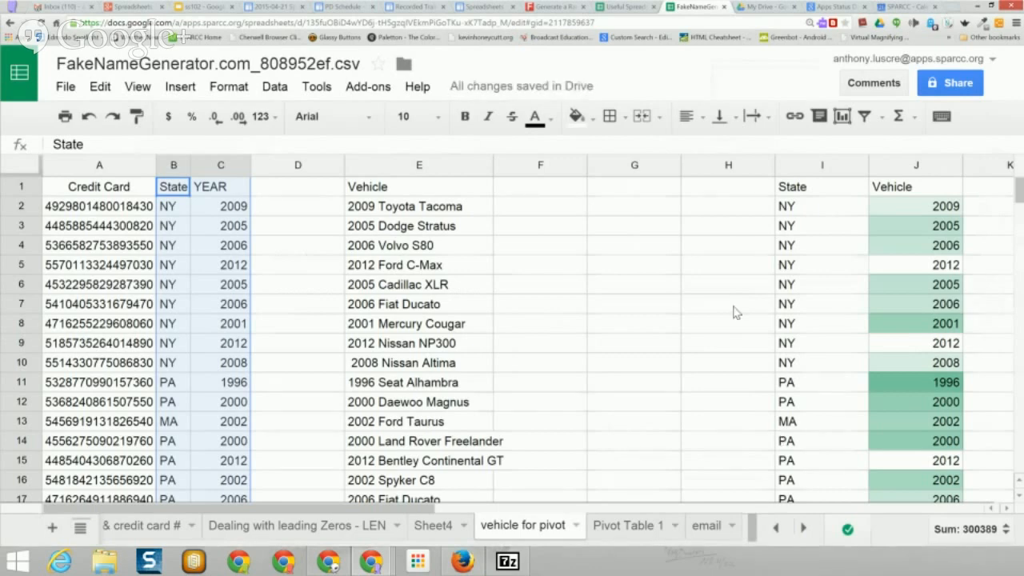
Step: Create a new pivot table report from the selected State and YEAR columns of the vehicle for pivot sheet
key("alt+shift+d")
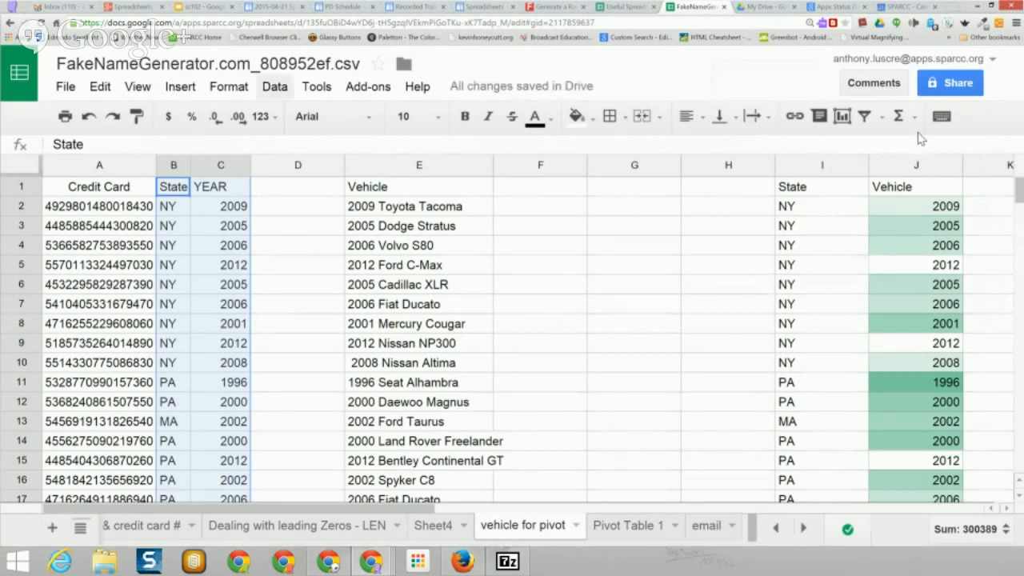
key("Down")
key("Down")
key("Down")
key("Down")
key("Down")
key("Down")
key("Down")
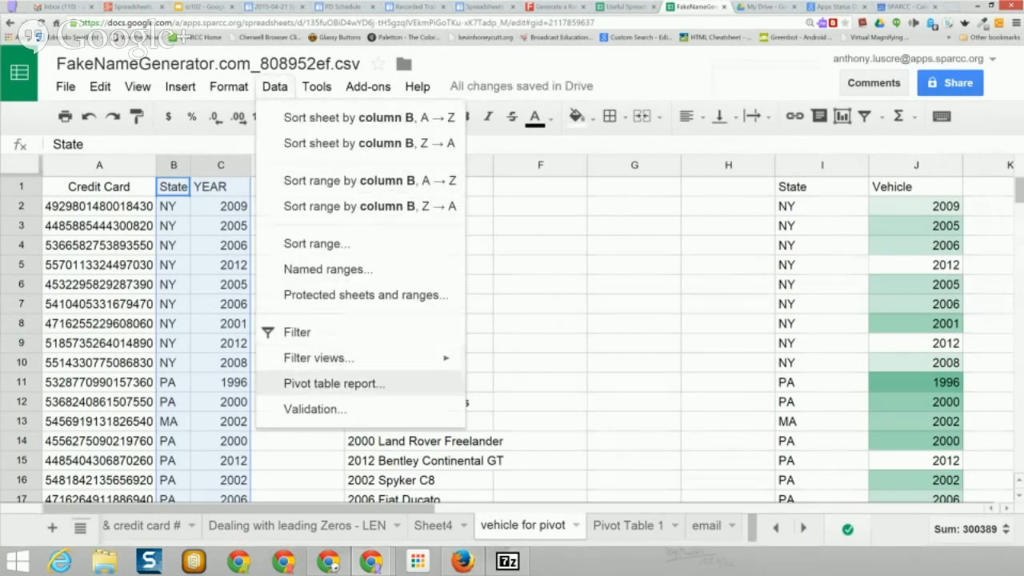
key("Return")
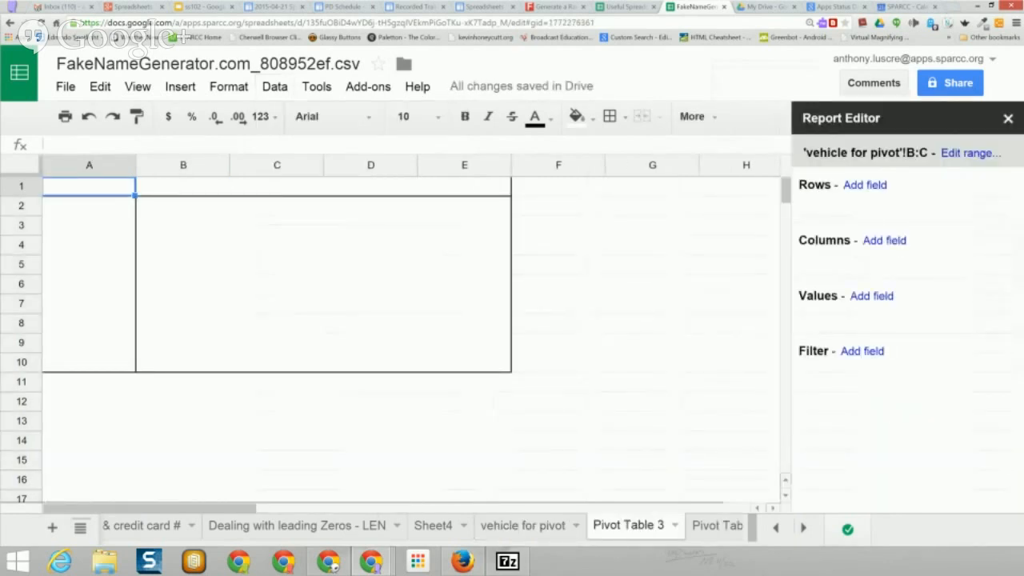
Step: Group the new pivot table's rows by State and add YEAR as a values field summarized by COUNT
left_click(865, 185)
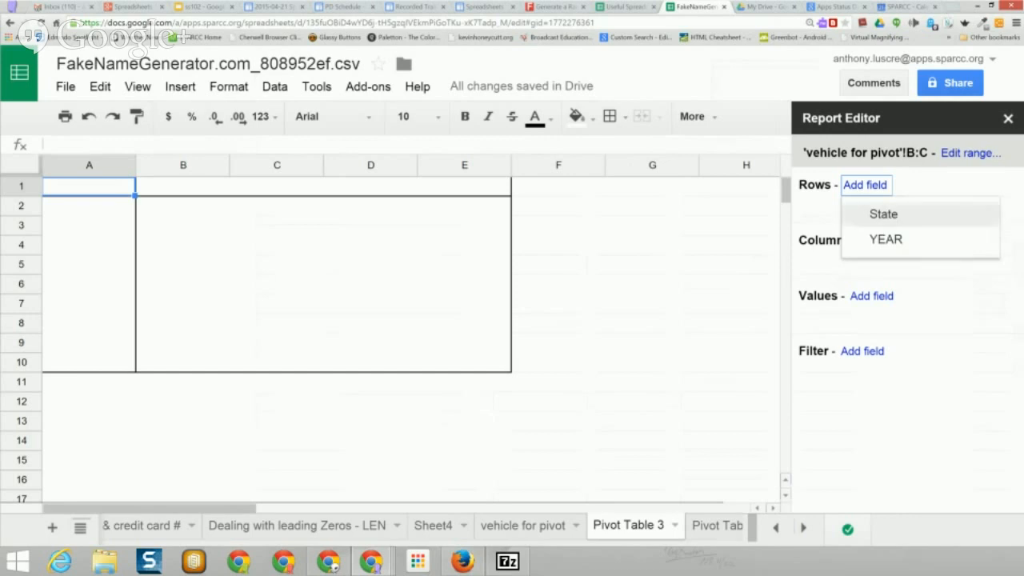
left_click(883, 215)
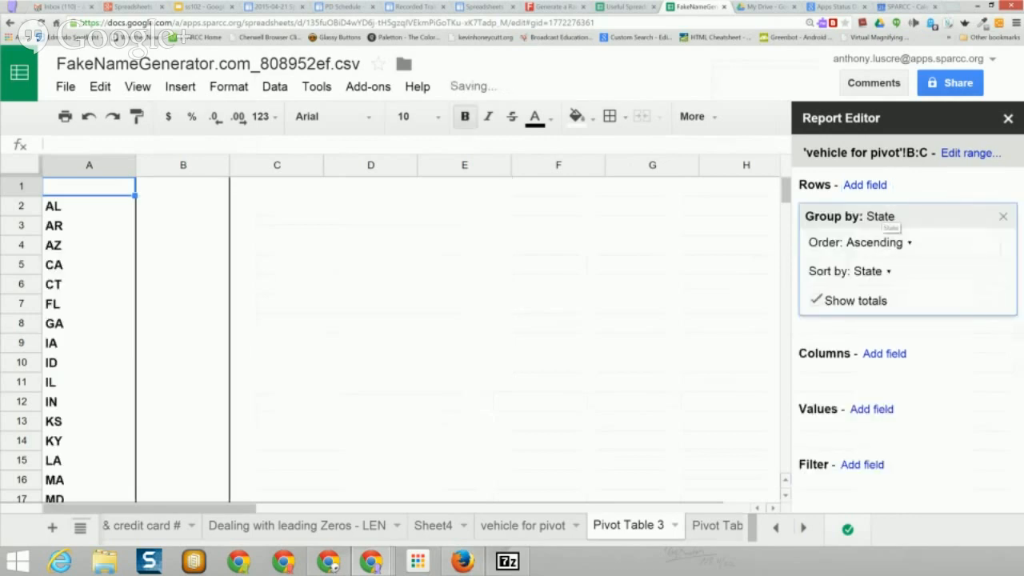
left_click(871, 409)
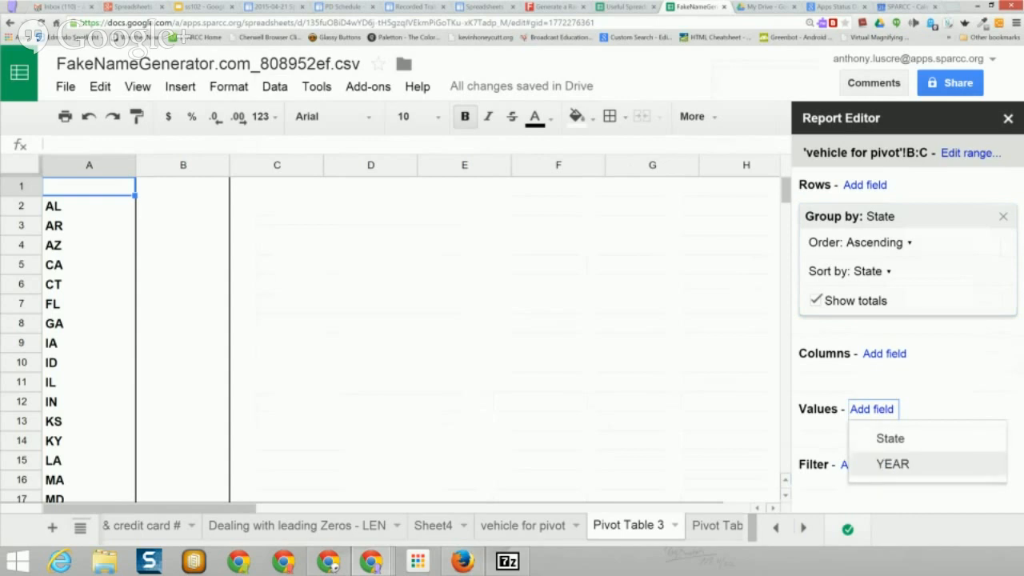
left_click(891, 464)
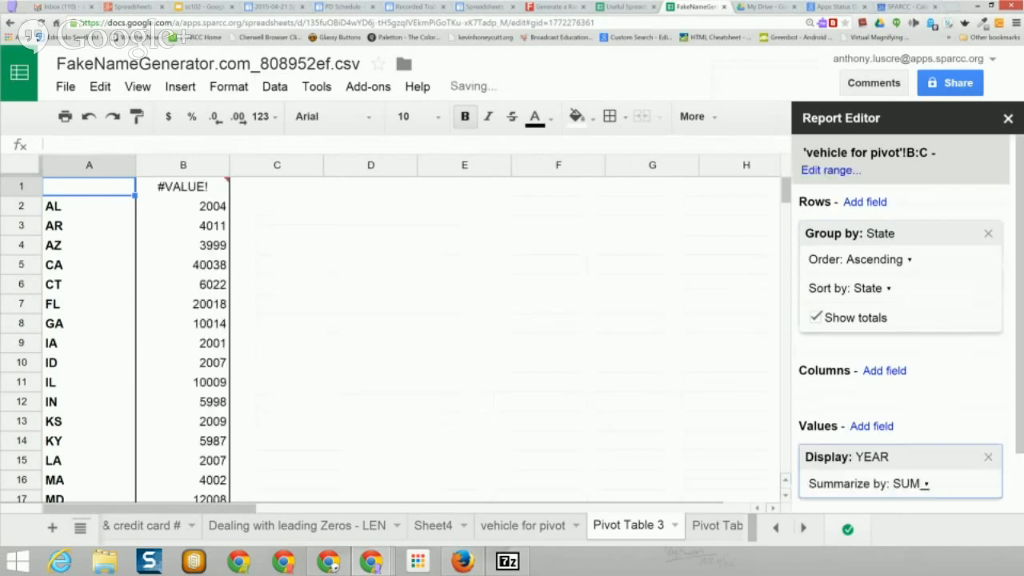
left_click(911, 483)
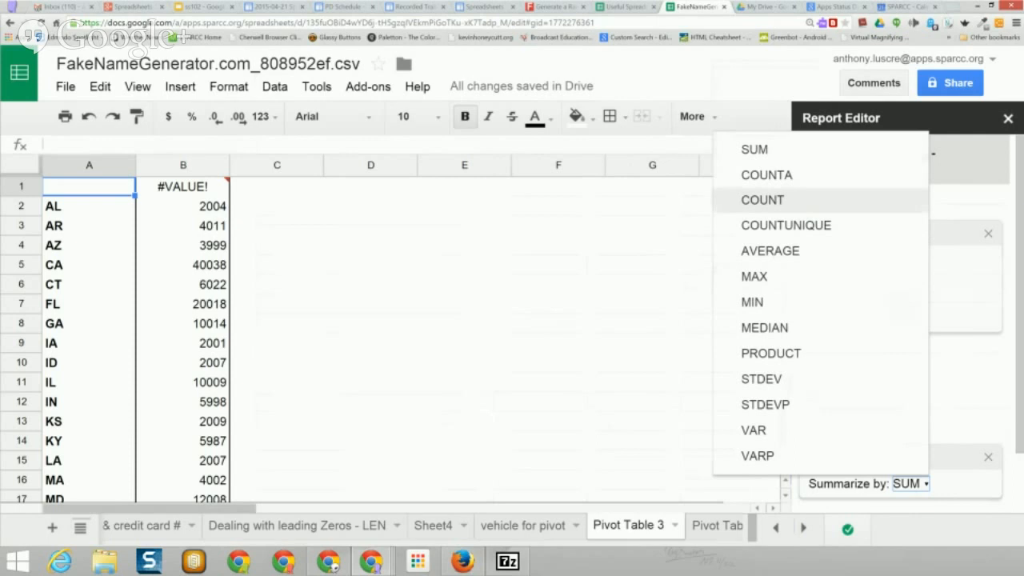
left_click(762, 200)
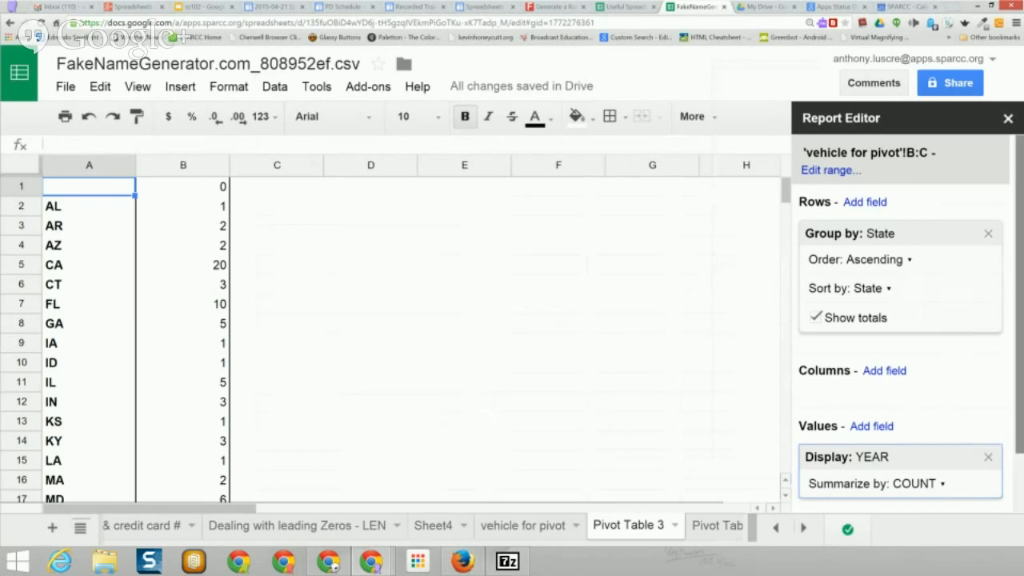
Step: Add YEAR as a second values field in the pivot table and summarize it by AVERAGE
scroll(904, 319, "down", 1)
left_click(871, 365)
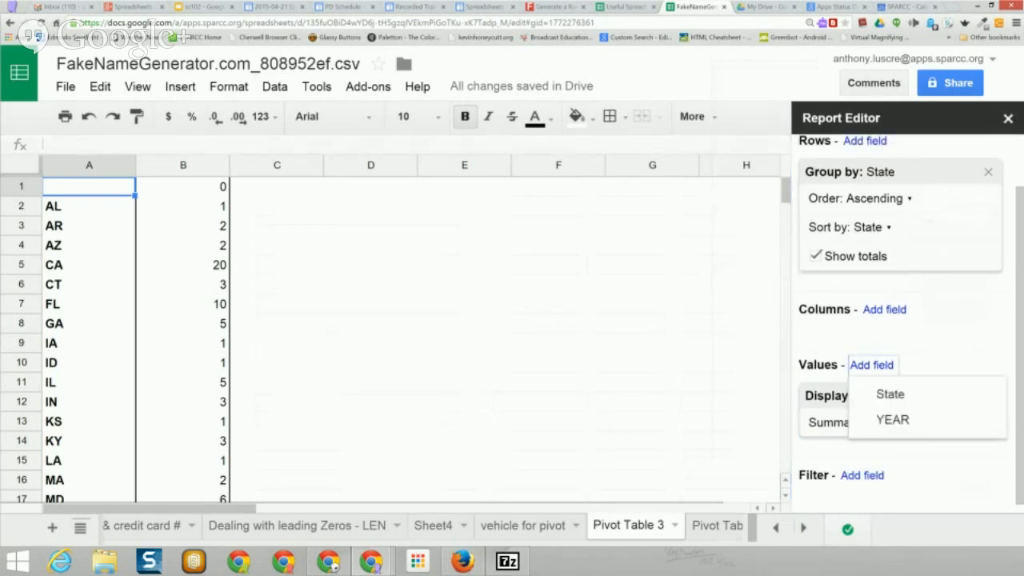
left_click(893, 419)
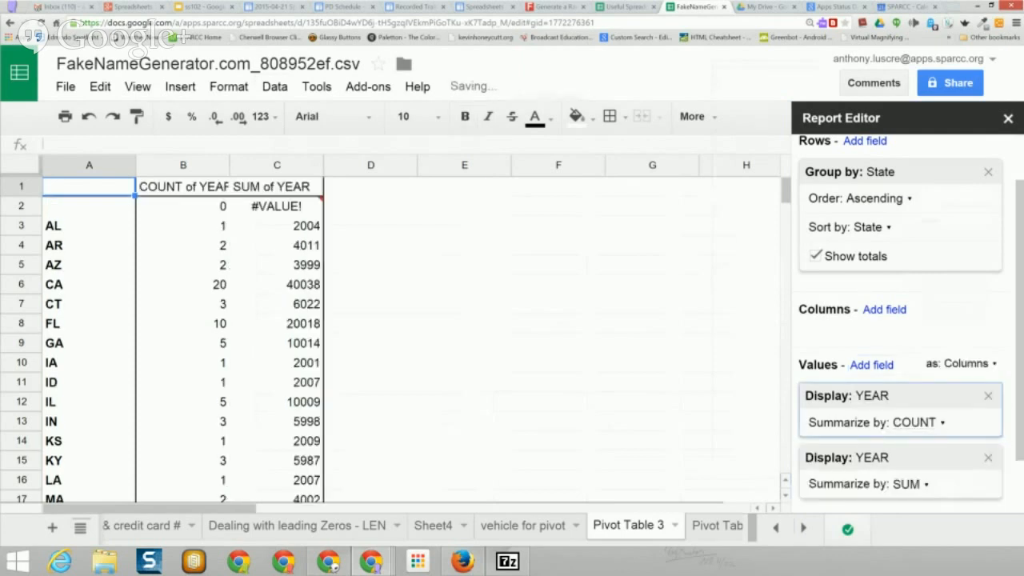
scroll(900, 320, "down", 1)
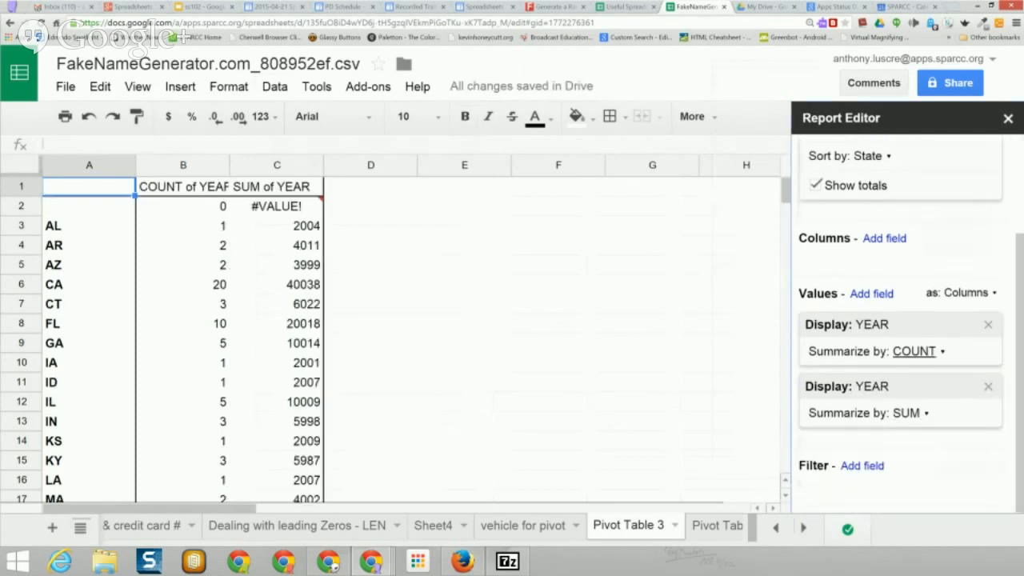
left_click(907, 412)
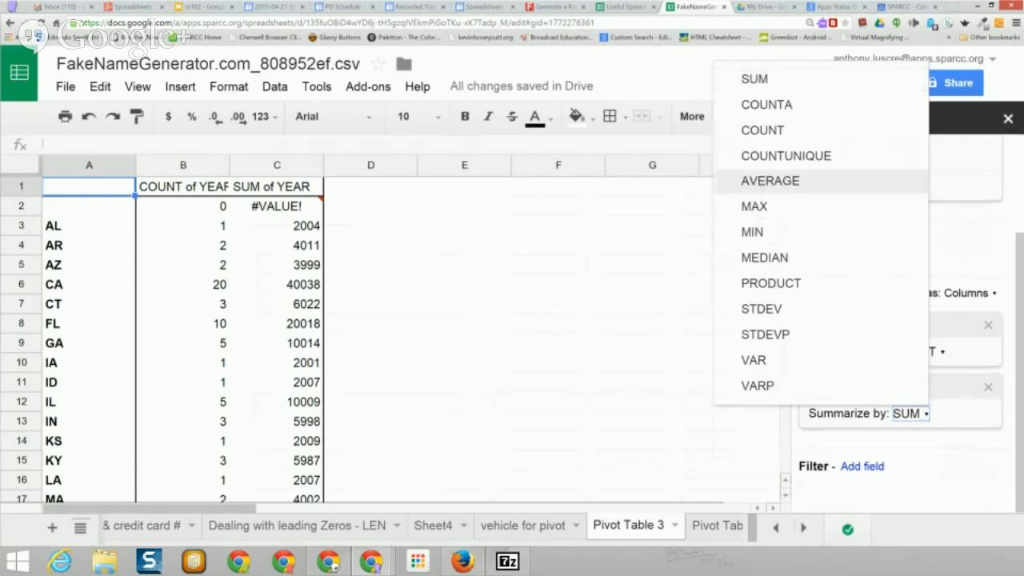
left_click(769, 180)
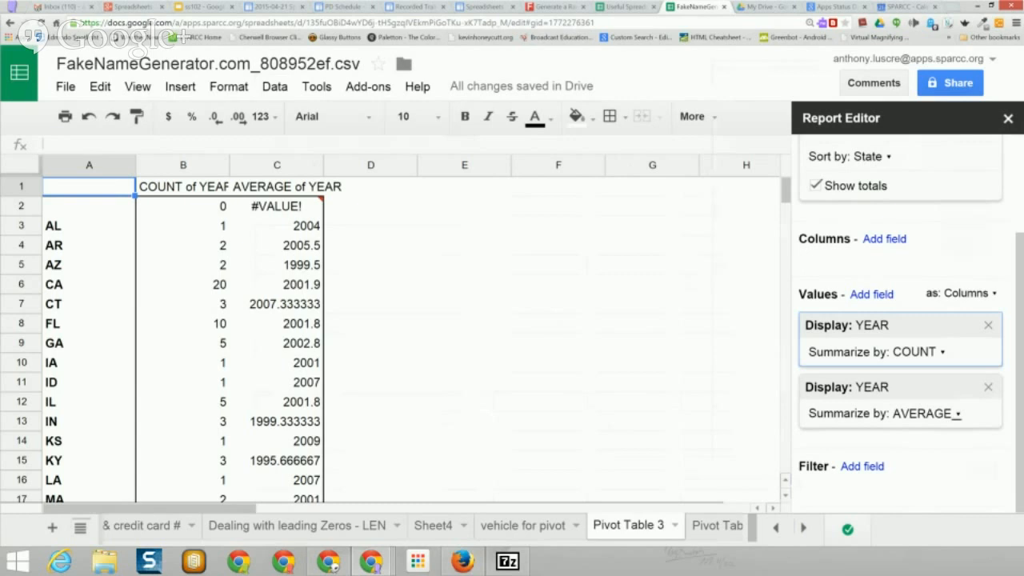
Step: Change the second YEAR values field to MAX and add a third YEAR values field summarized by MIN
left_click(928, 414)
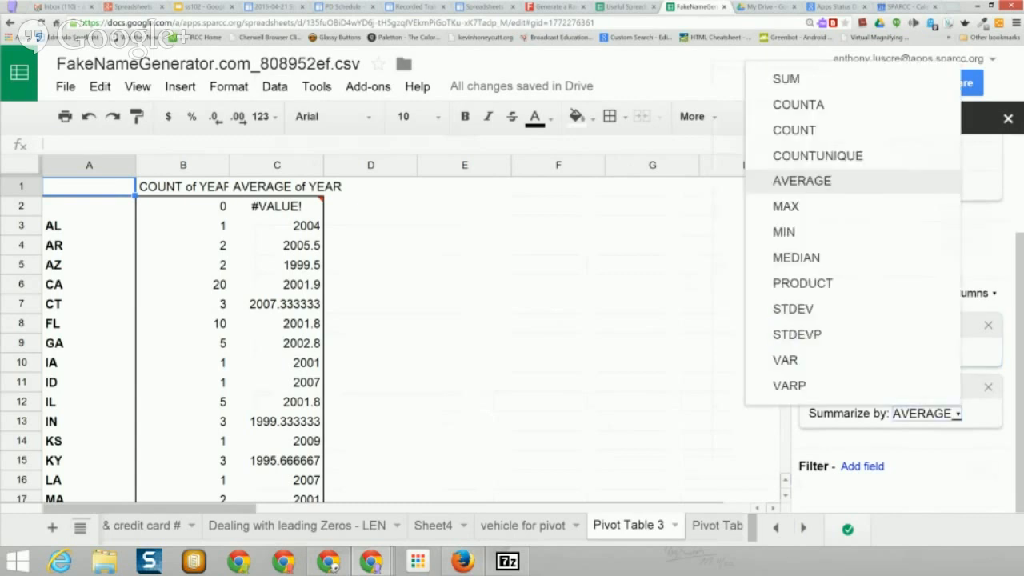
left_click(786, 207)
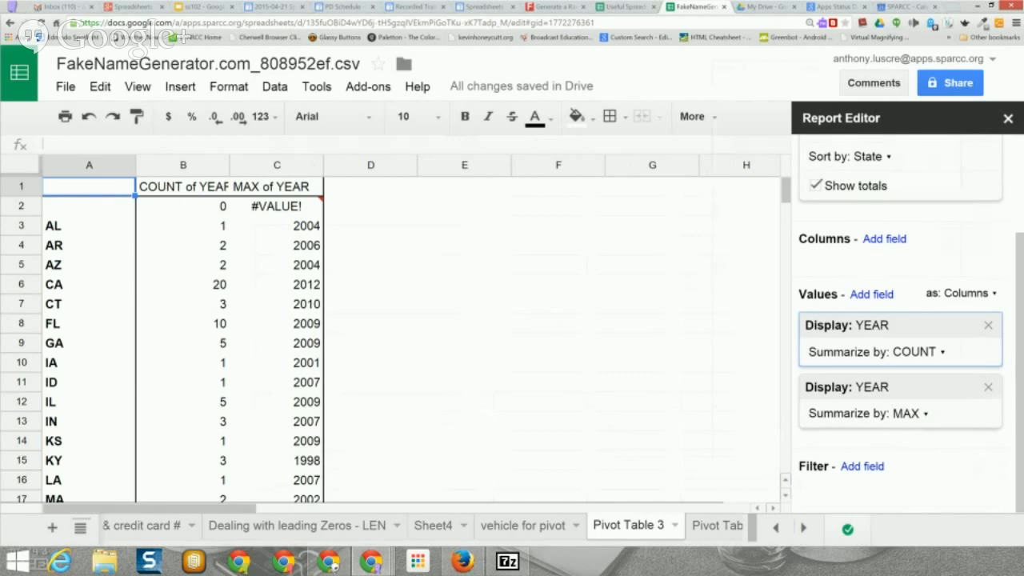
left_click(871, 293)
left_click(891, 349)
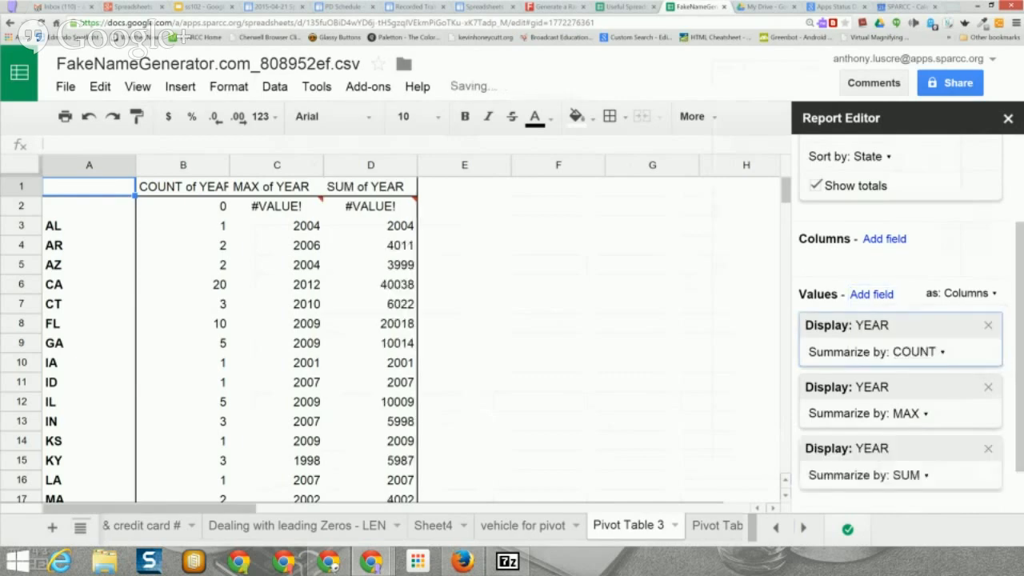
left_click(908, 475)
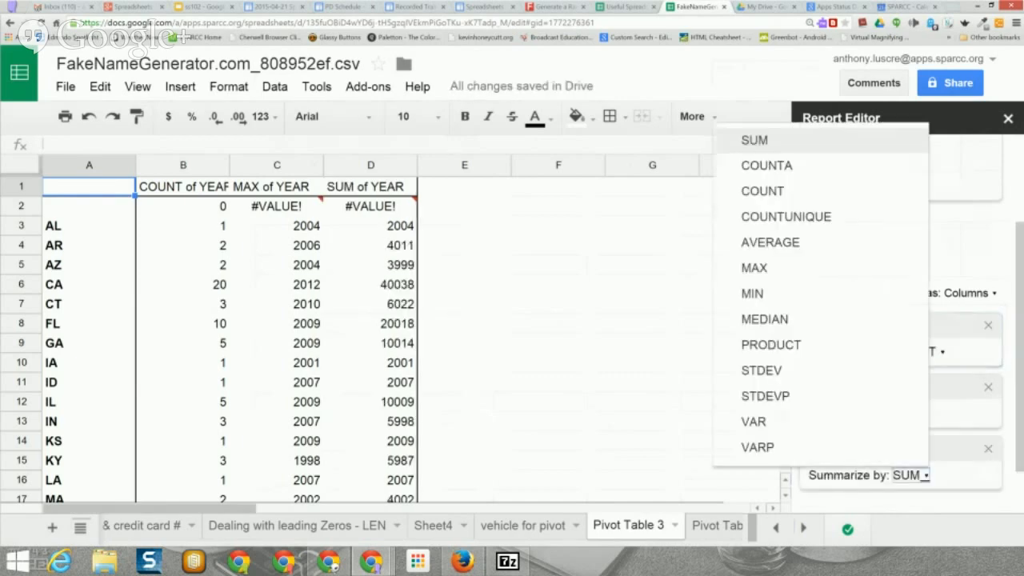
left_click(752, 294)
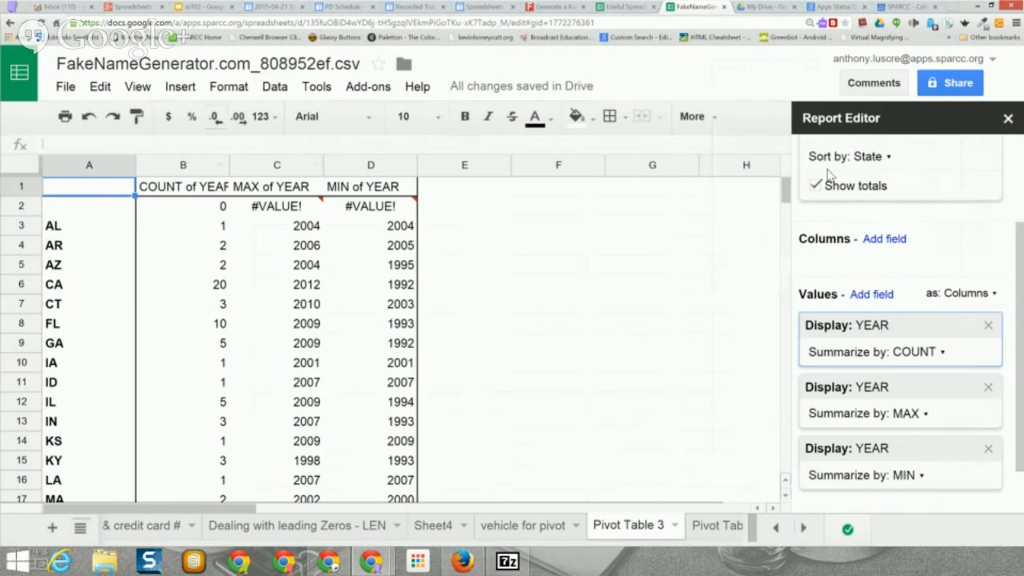
Step: Switch to the browser tab with the Spreadsheets 102 slide presentation
left_click(205, 7)
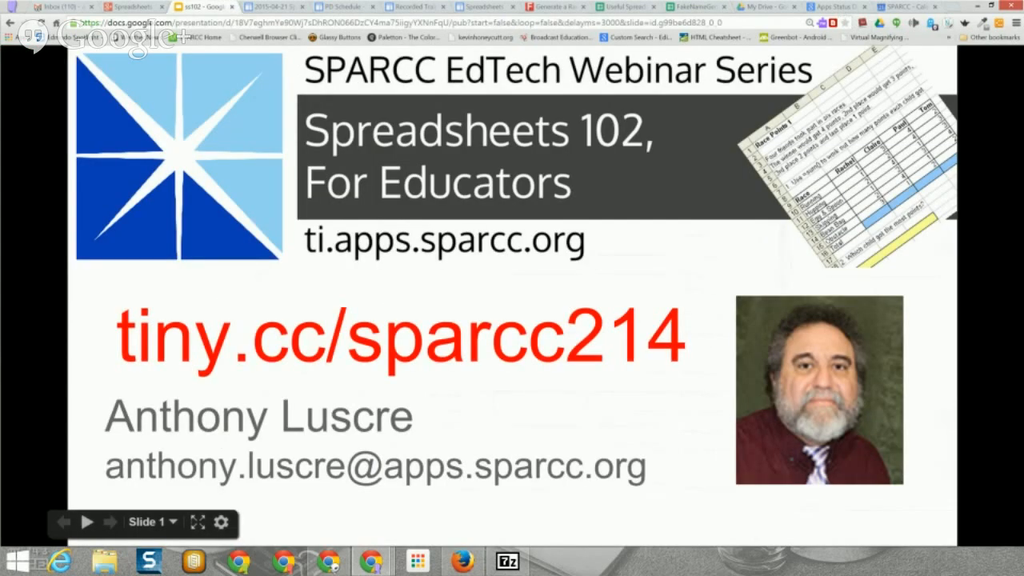